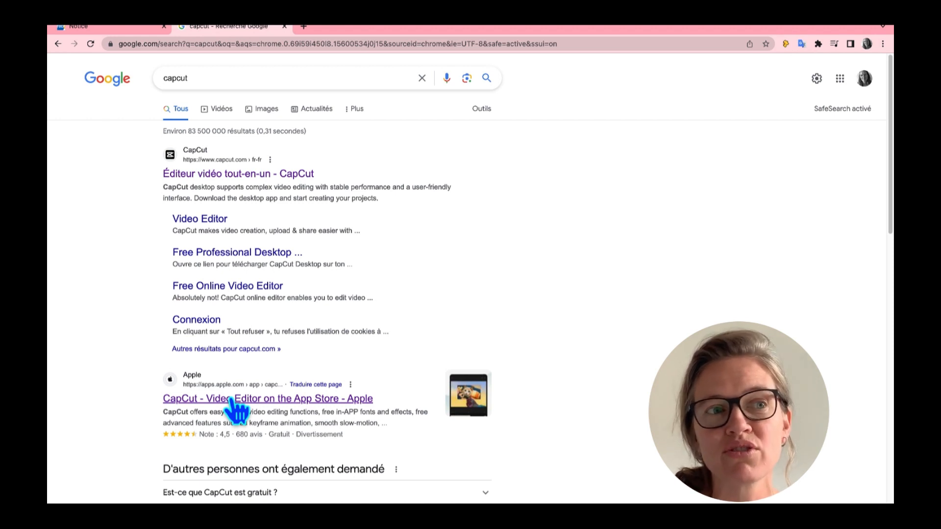
Open the CapCut website from the search results and view its page for the desktop video editor.
click(278, 175)
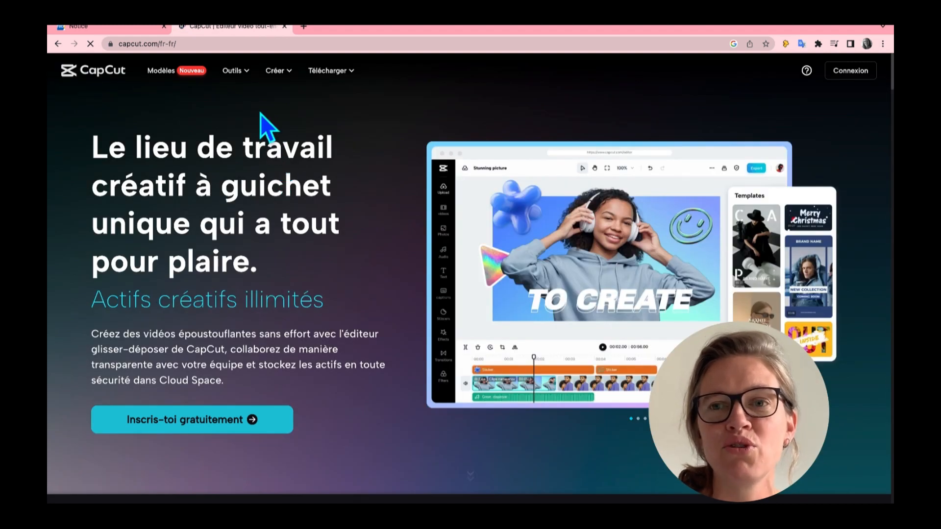
mouse_move(288, 86)
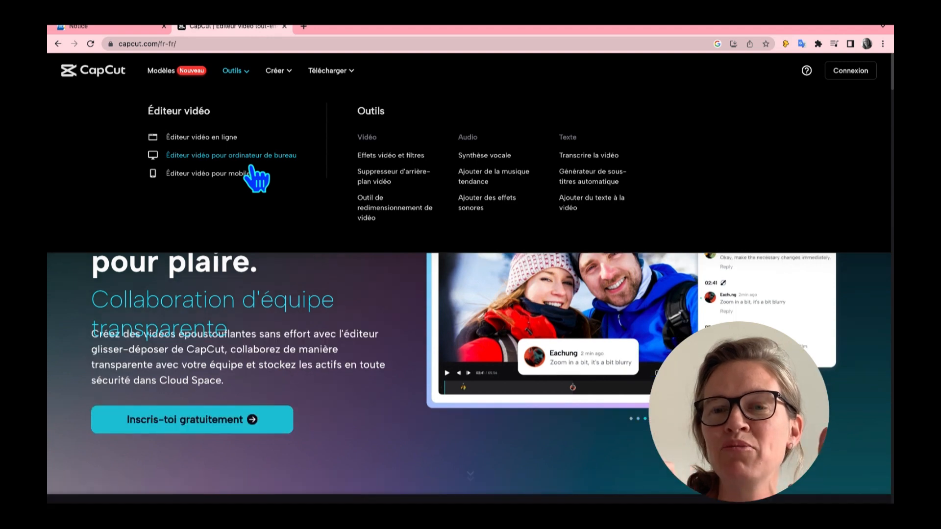
click(251, 166)
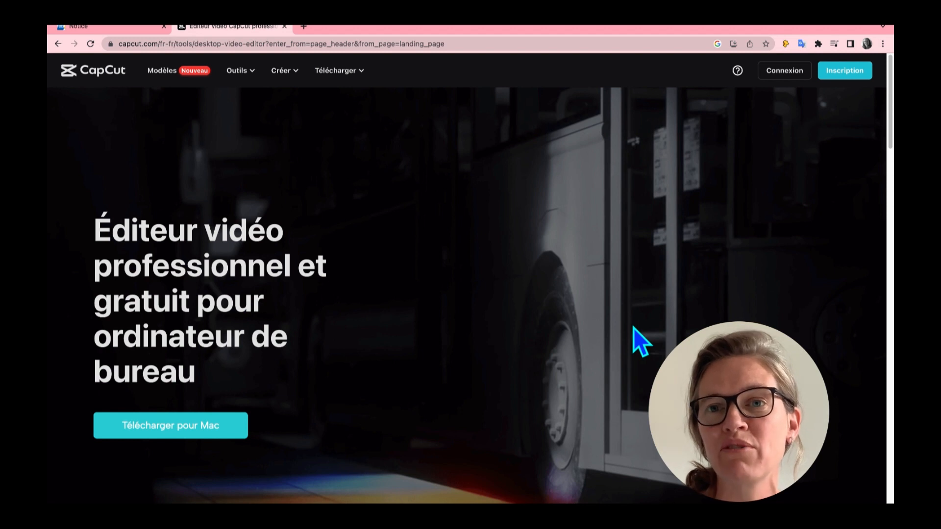
Minimize the browser, switch to the CapCut desktop app and create a new project.
click(81, 33)
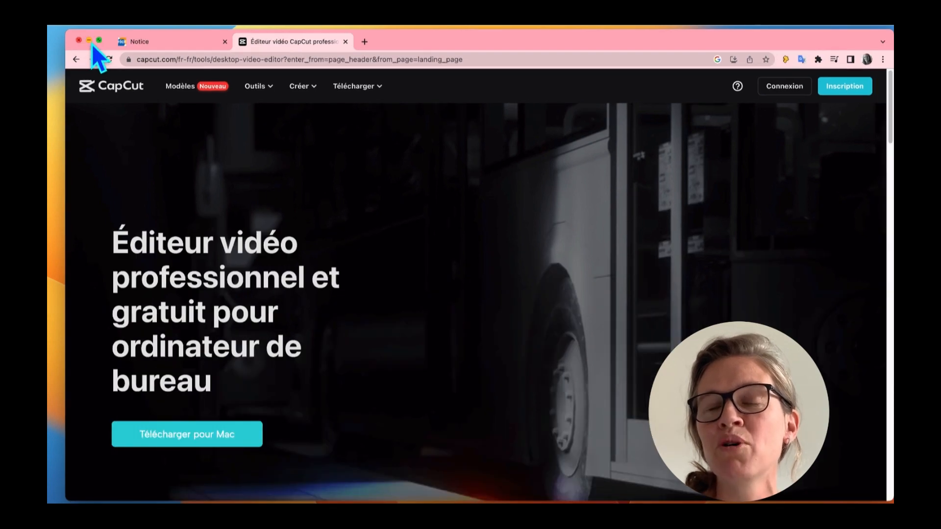
click(90, 41)
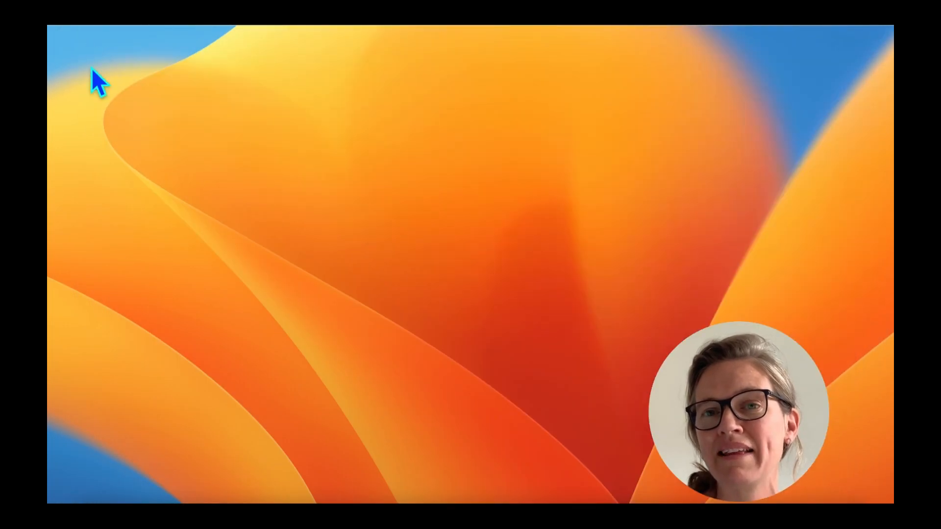
click(117, 503)
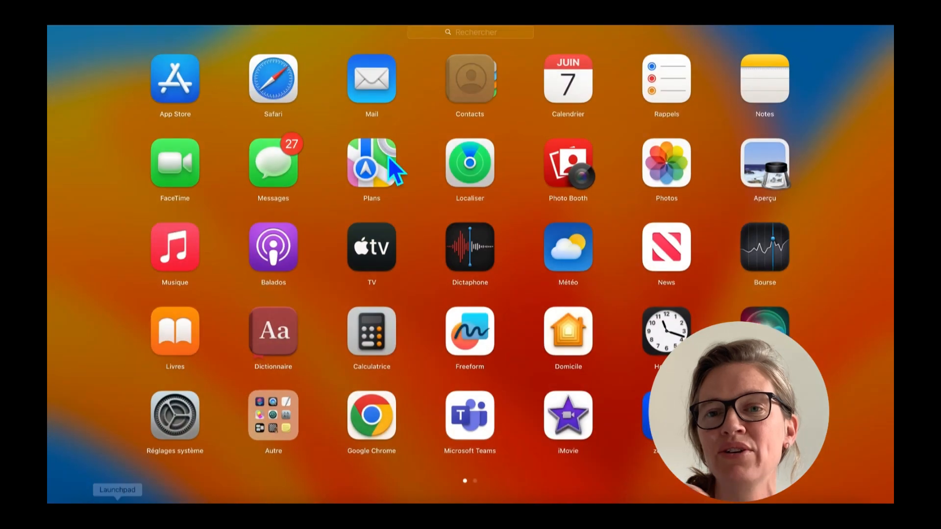
click(495, 32)
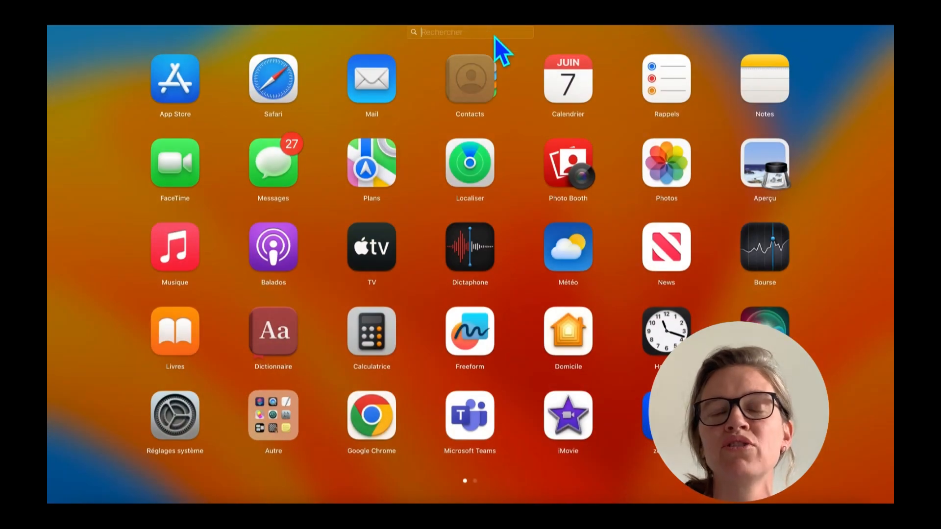
text(cap)
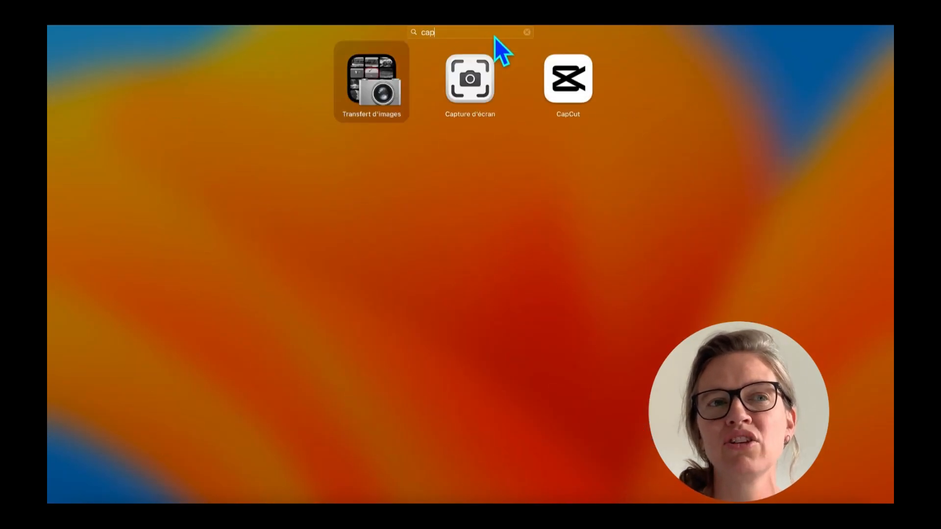
click(563, 86)
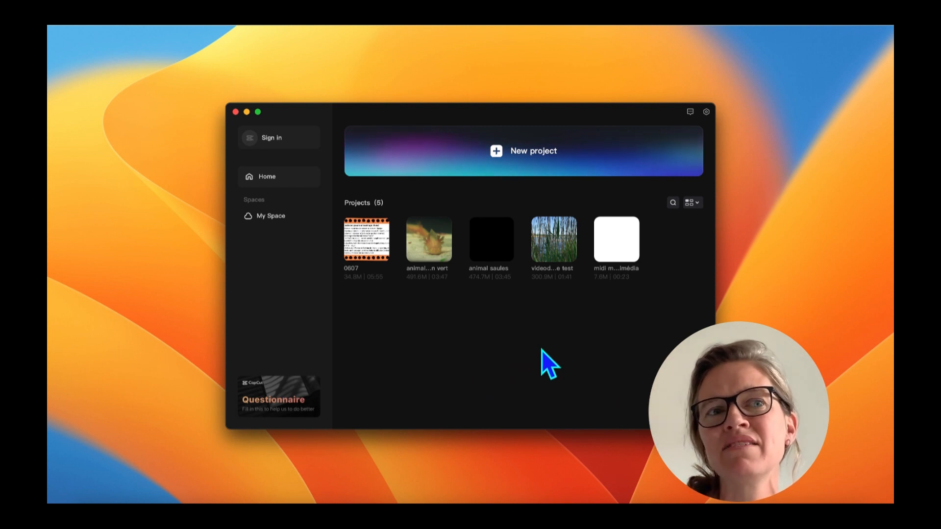
click(536, 155)
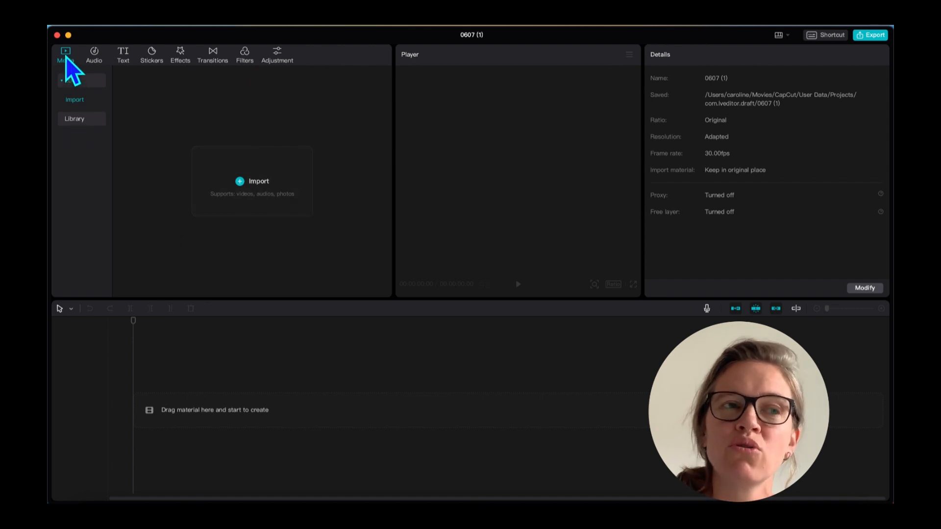
Look through the music and sound effects libraries, the text options and the trending stickers.
click(95, 56)
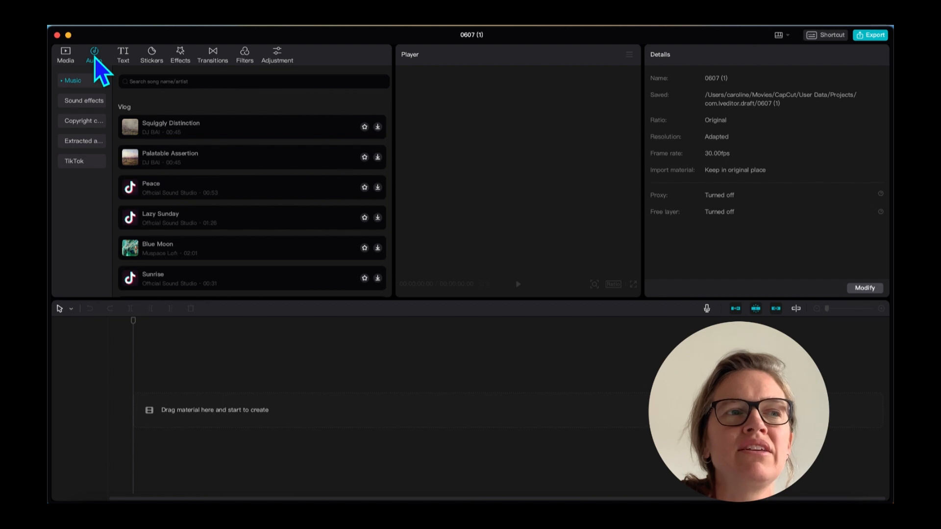
click(89, 102)
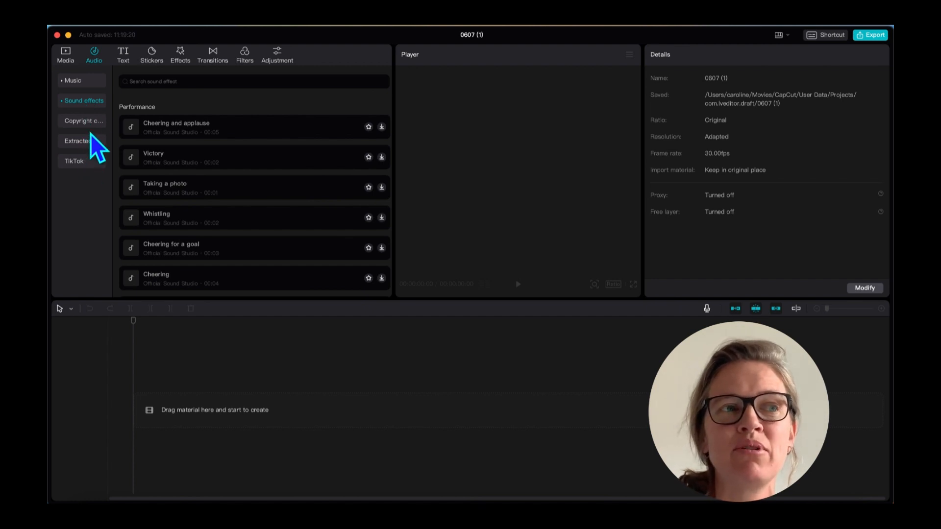
click(125, 57)
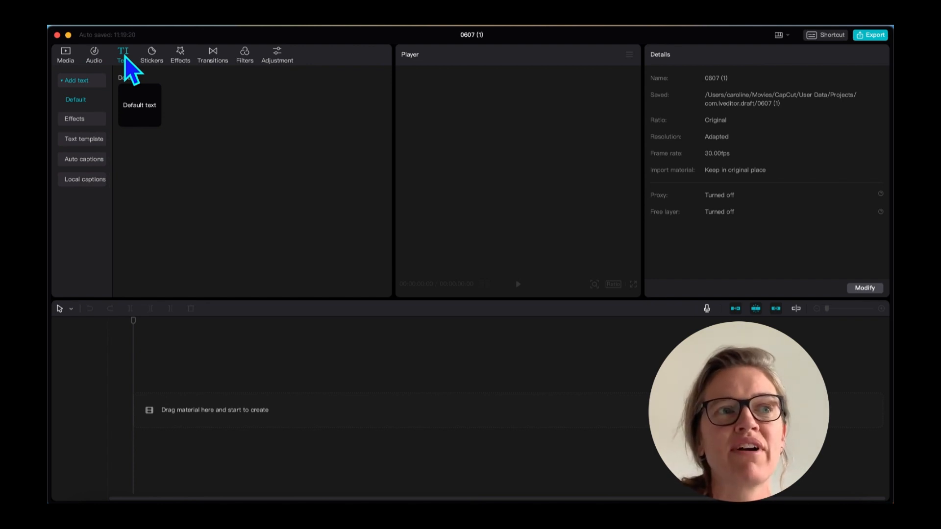
click(155, 57)
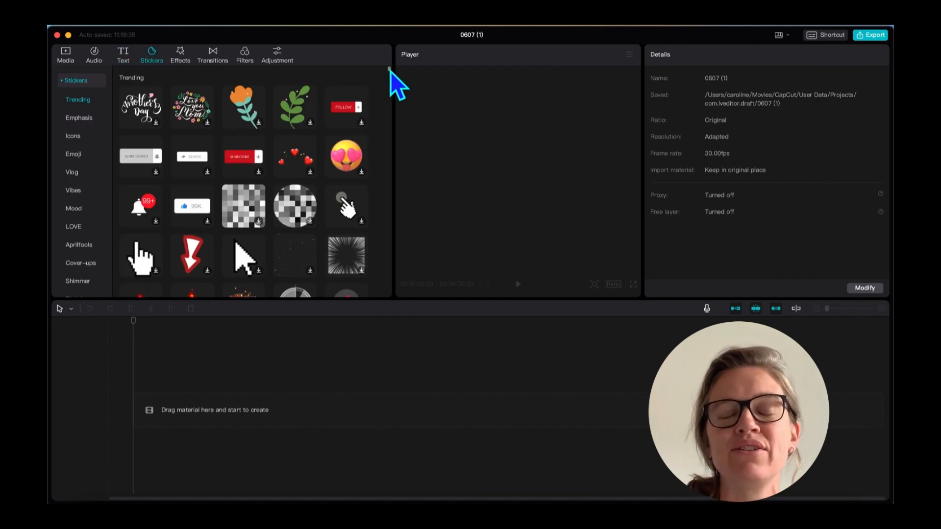
mouse_move(391, 70)
mouse_down()
mouse_move(391, 106)
mouse_move(391, 71)
mouse_up()
Browse the available video effects and body effects.
click(180, 60)
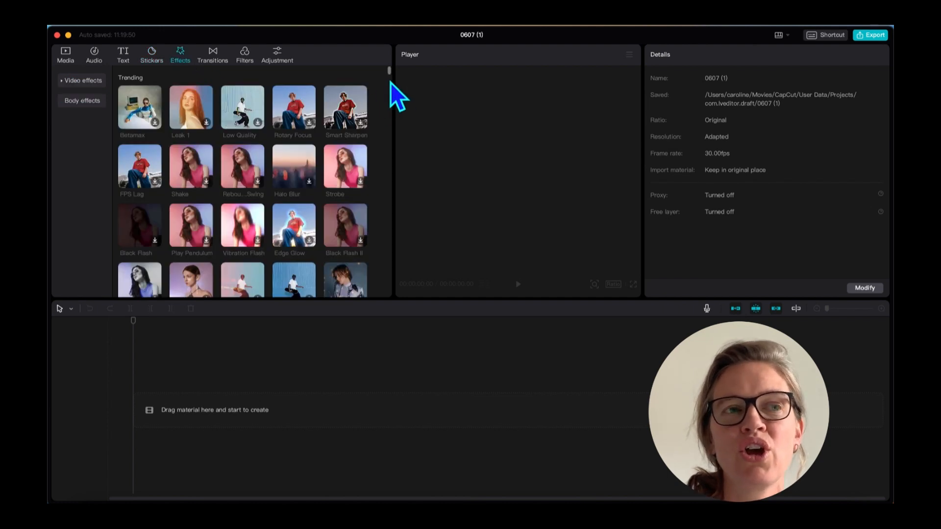
drag(390, 73, 391, 94)
click(89, 83)
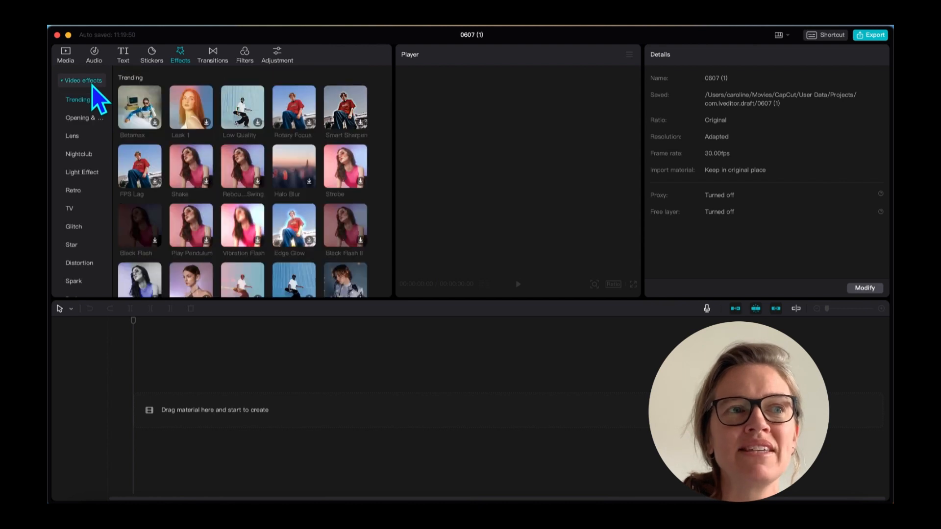
click(64, 81)
click(85, 102)
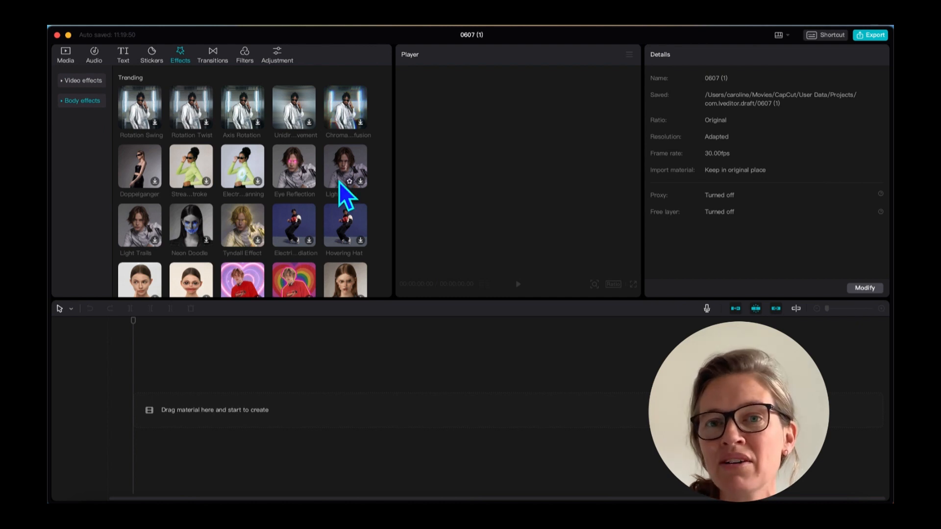
scroll(391, 93, down, 1)
drag(392, 89, 391, 142)
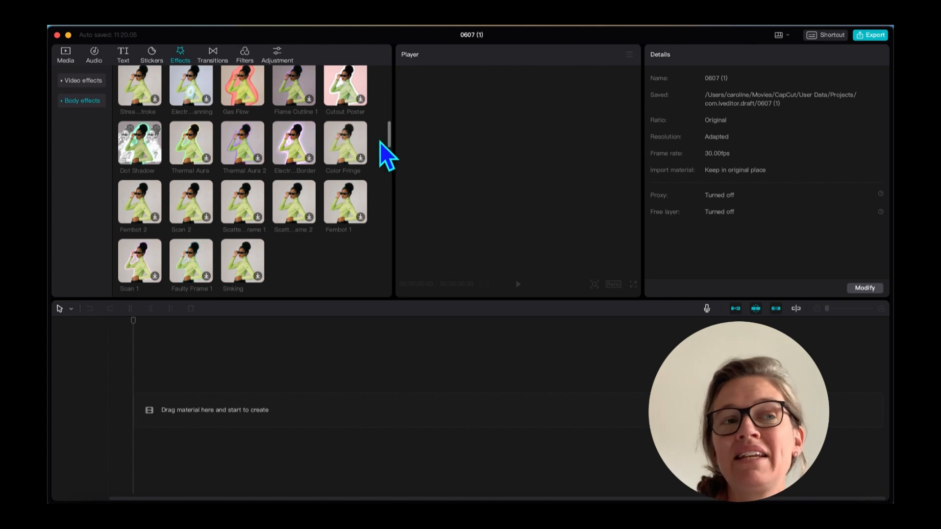
Examine the transitions from Glitch through Mask, the filter collection and the adjustment options.
click(214, 58)
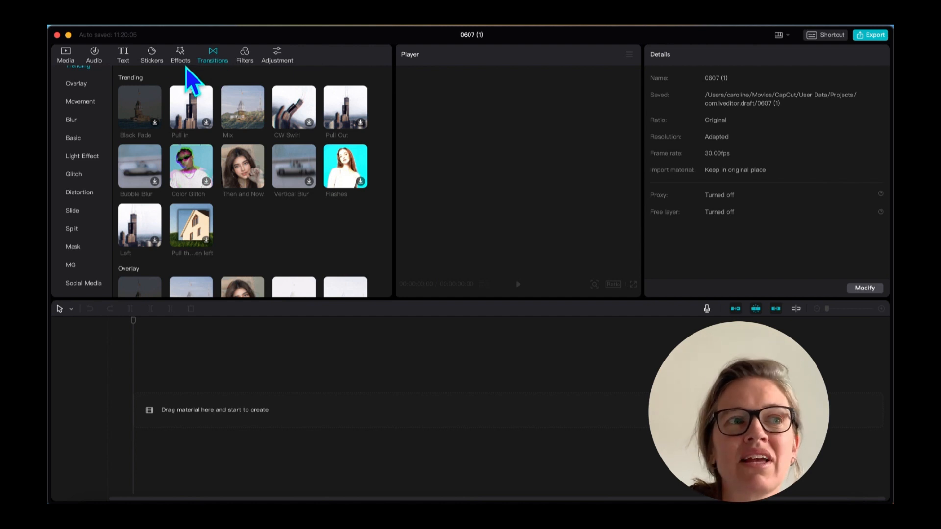
click(77, 175)
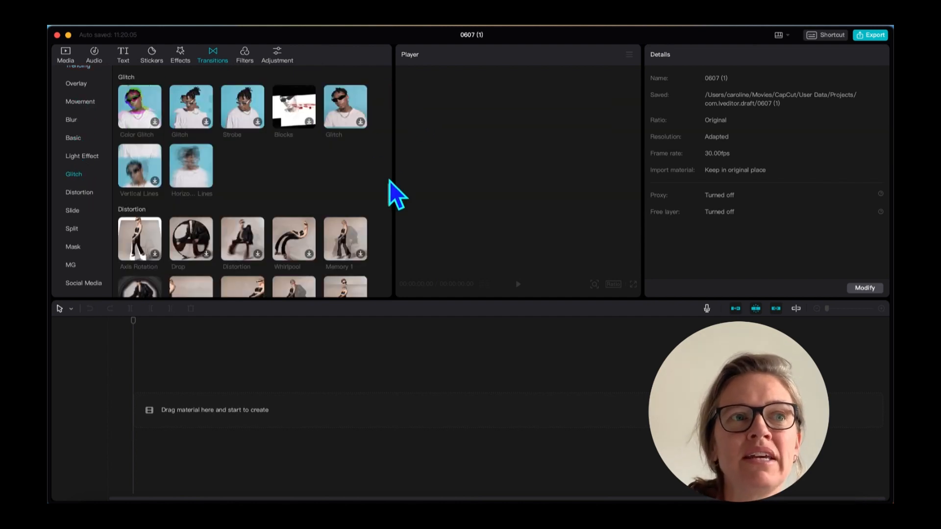
drag(388, 186, 391, 197)
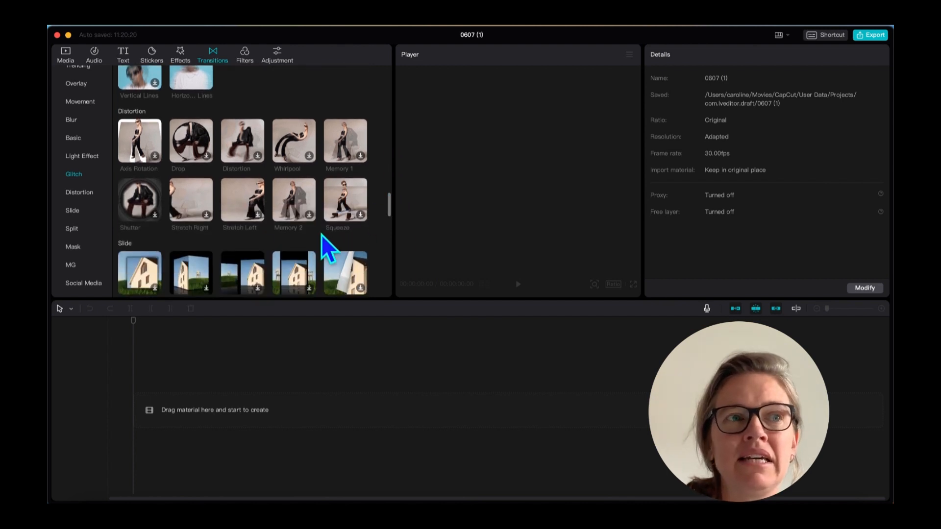
drag(389, 201, 397, 258)
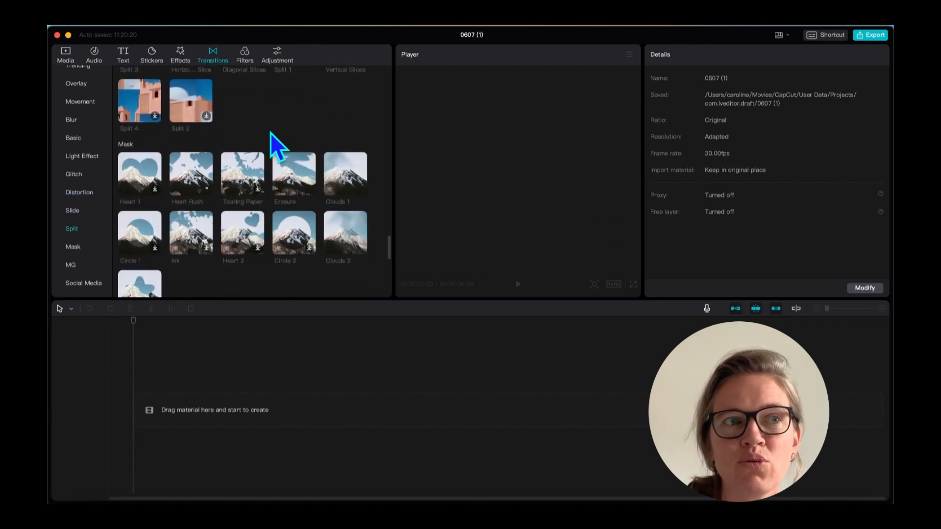
click(245, 57)
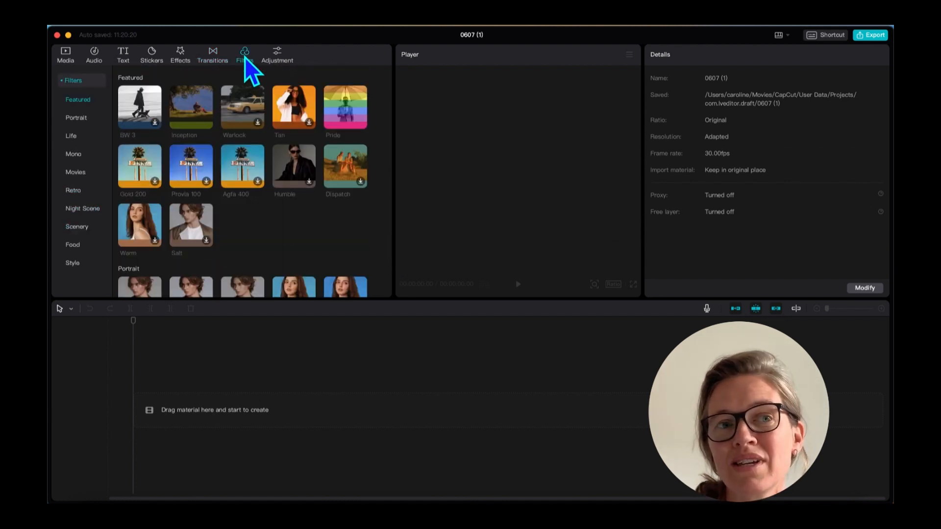
drag(390, 93, 393, 112)
drag(392, 112, 392, 74)
click(282, 63)
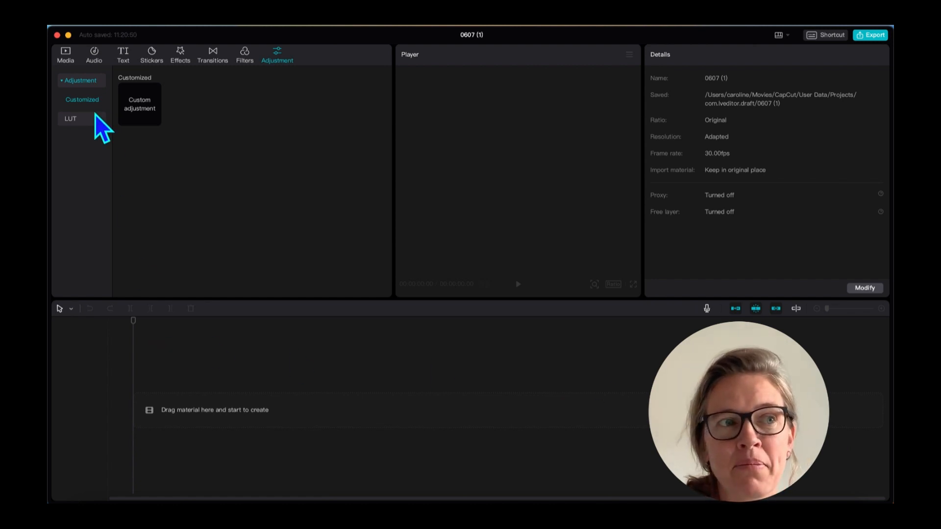
Import the folder "scènes et trames sonores" from "campus videodanse" as local media.
click(67, 56)
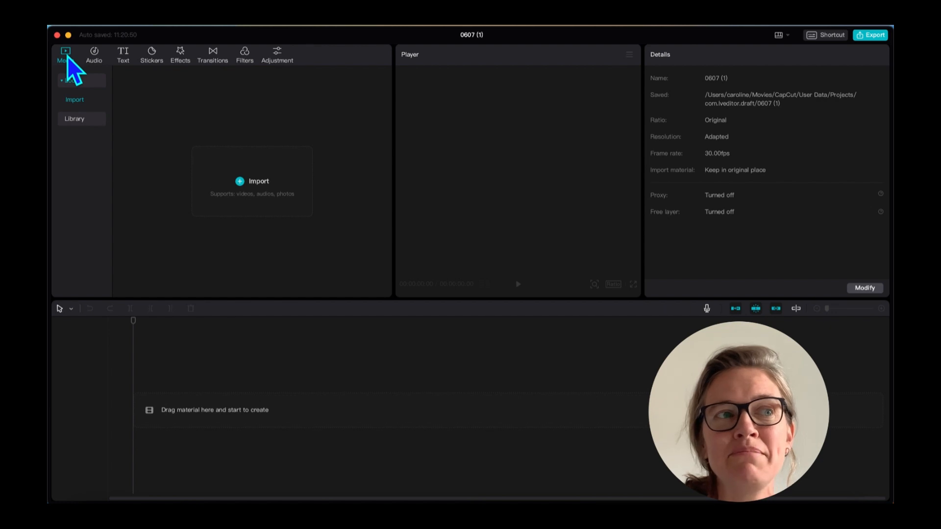
click(239, 181)
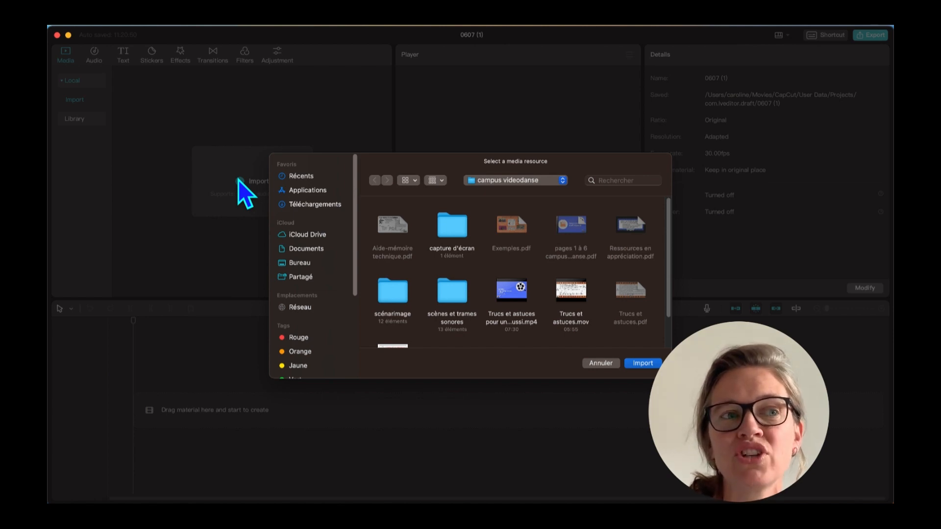
click(450, 294)
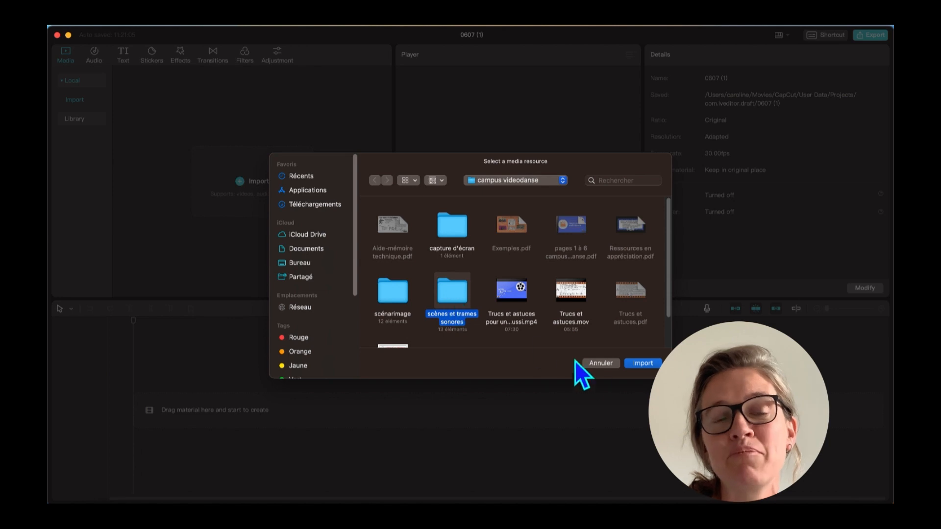
click(644, 365)
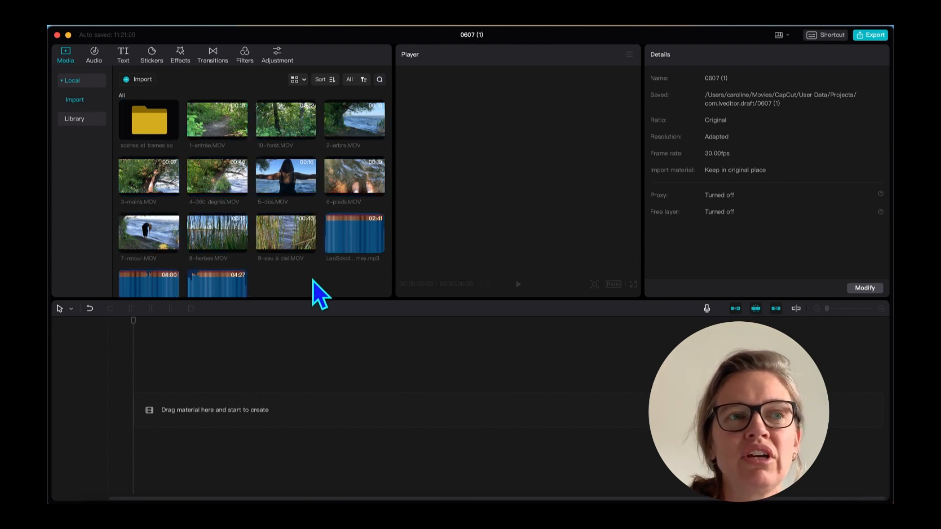
Preview the clip 1-entrée.MOV and place it at the start of the timeline.
mouse_move(228, 216)
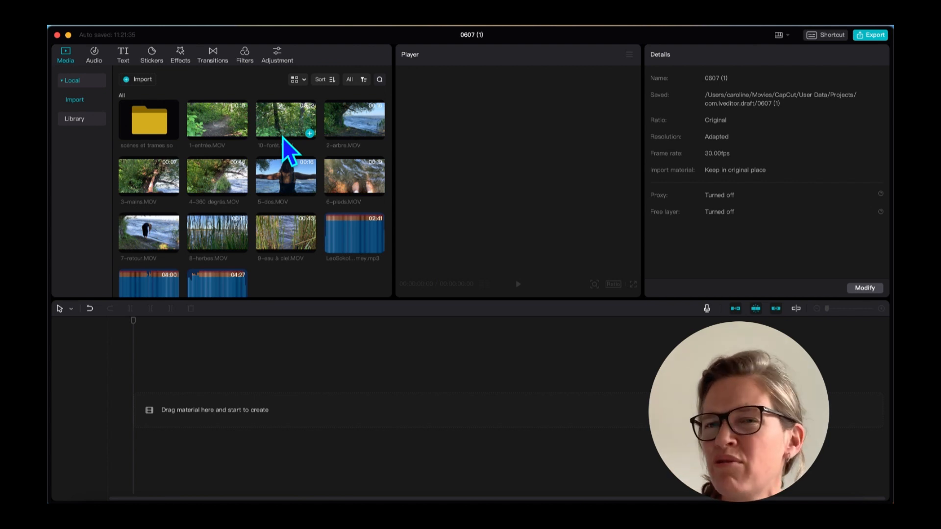
click(222, 119)
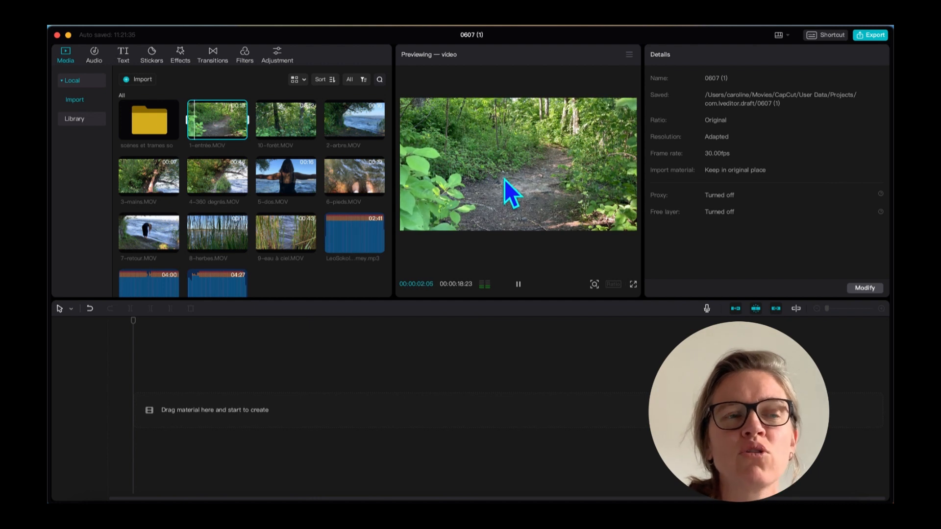
drag(228, 122, 142, 413)
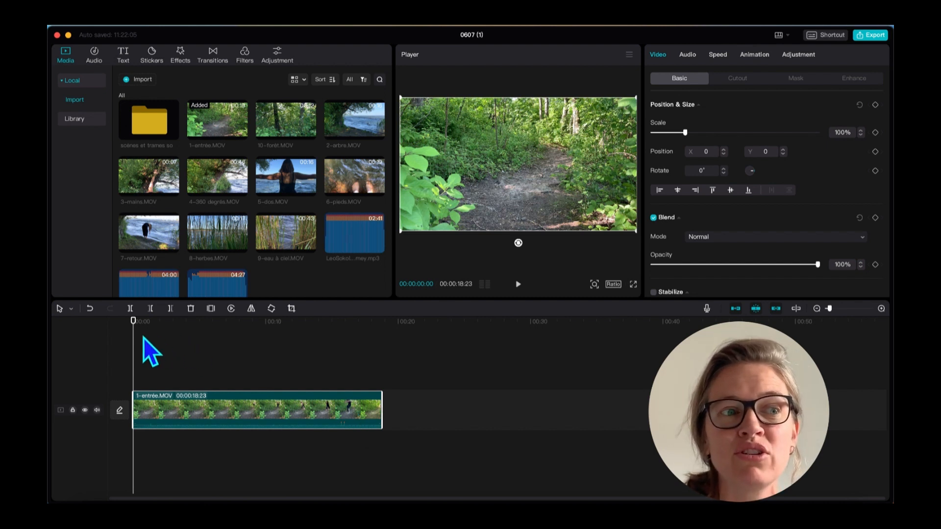
Split the 1-entrée.MOV clip at 00:00:01:06 and trim off the second piece's beginning up to 00:00:02:11.
drag(134, 358, 150, 385)
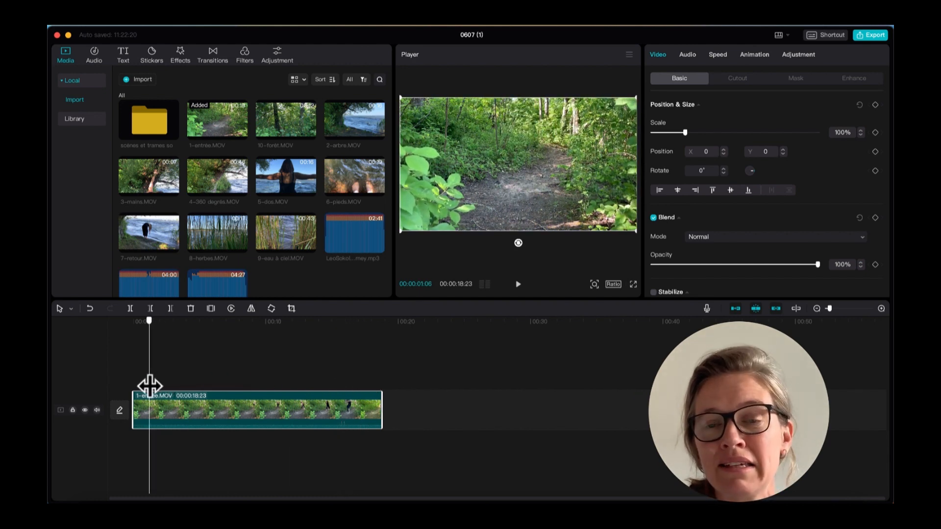
click(130, 308)
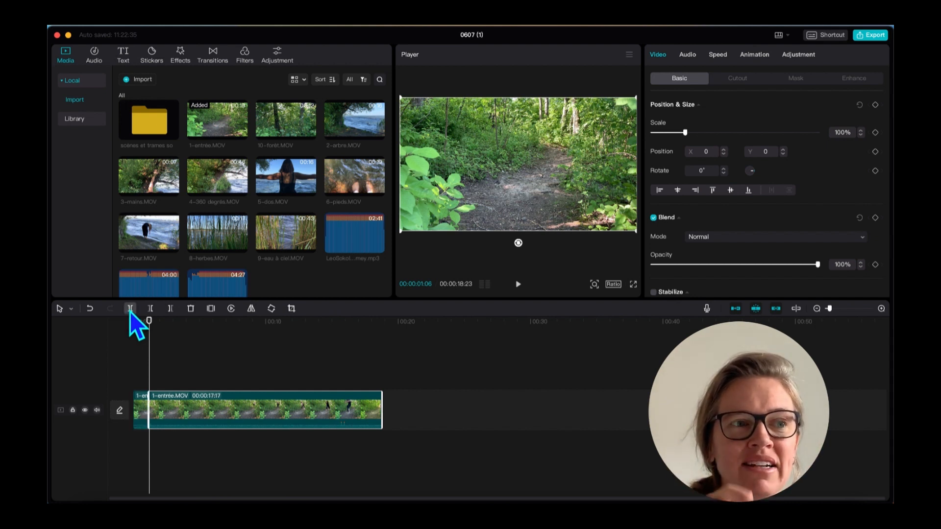
drag(148, 351, 164, 351)
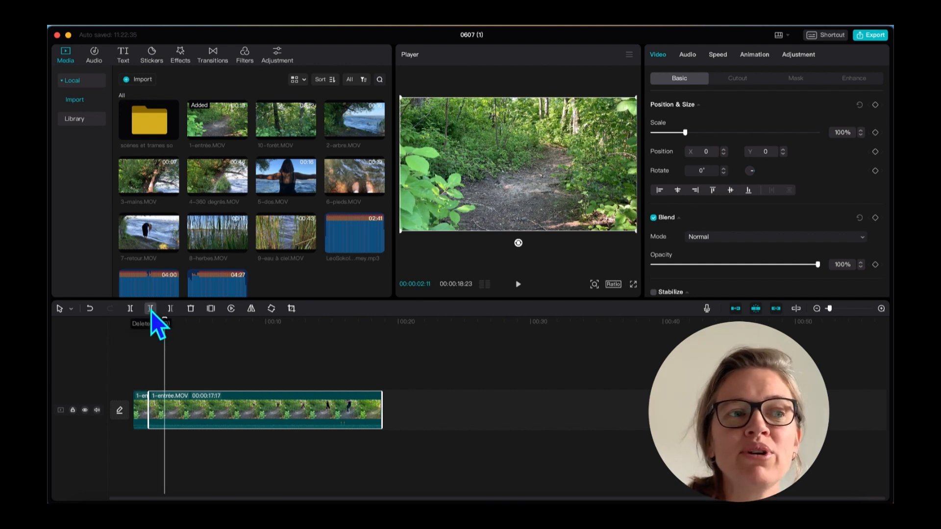
click(151, 309)
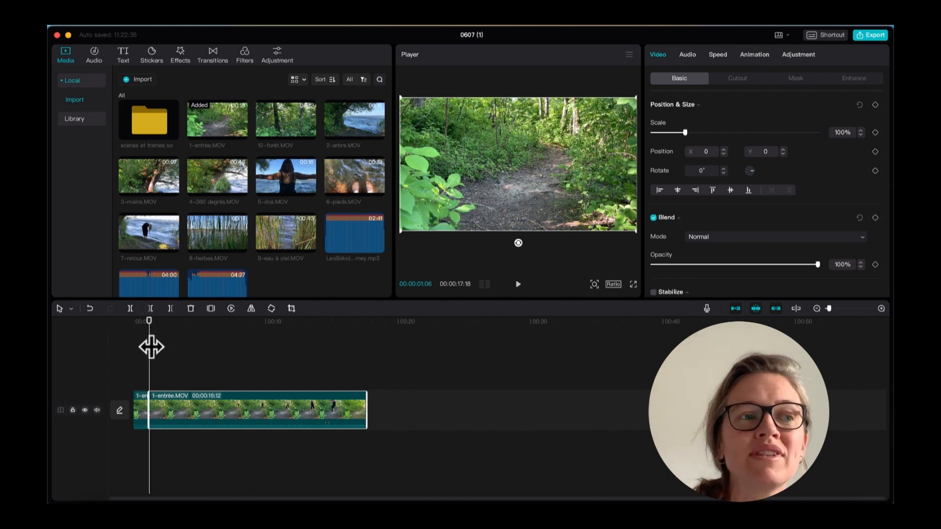
Trim off the end of the second 1-entrée.MOV piece from 00:00:06:03 onward.
drag(147, 353, 214, 362)
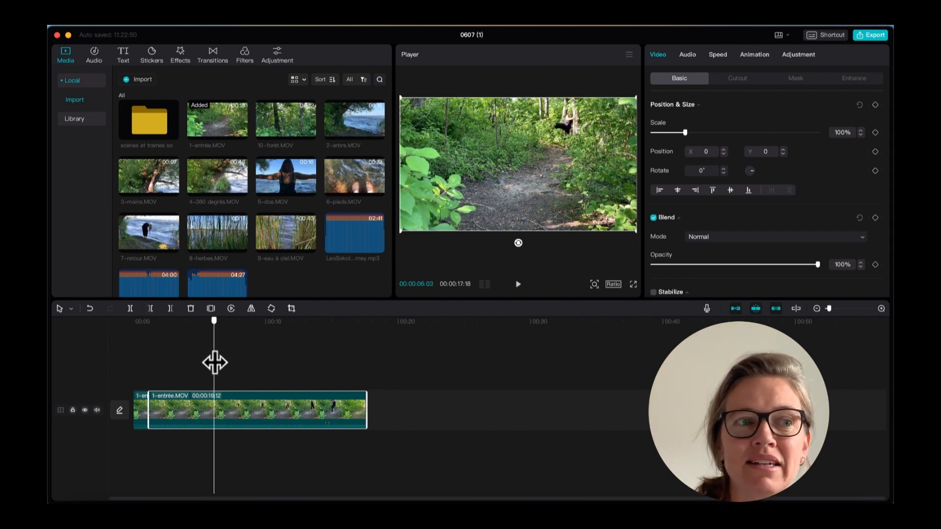
click(169, 312)
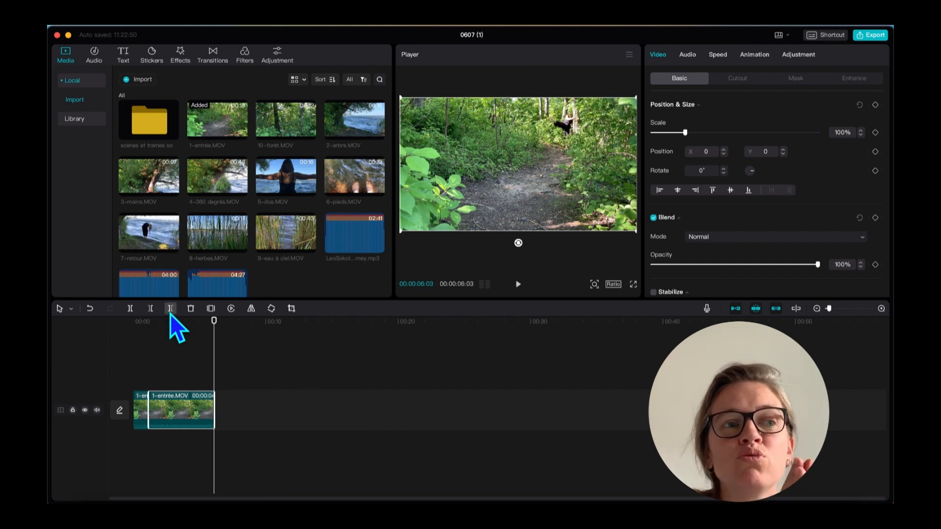
Undo the trims and the split to restore the full 1-entrée.MOV clip.
click(89, 308)
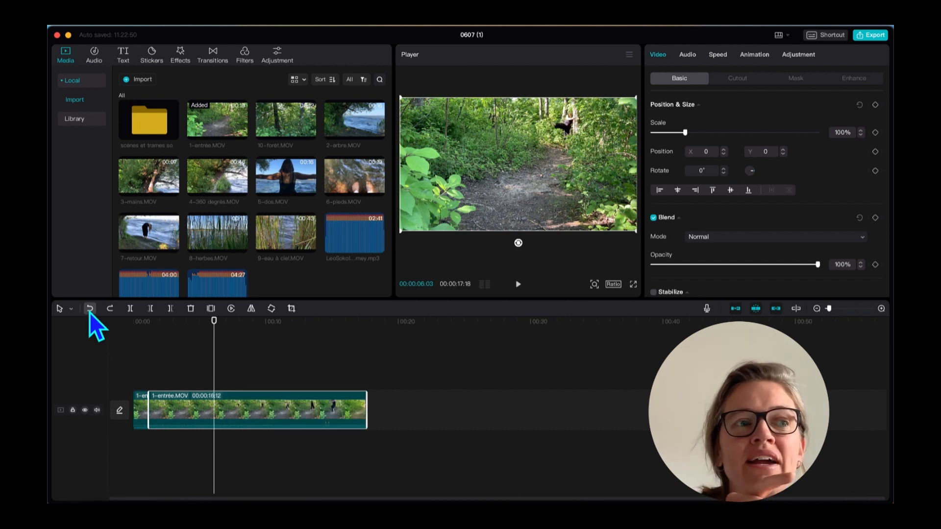
click(90, 313)
click(89, 313)
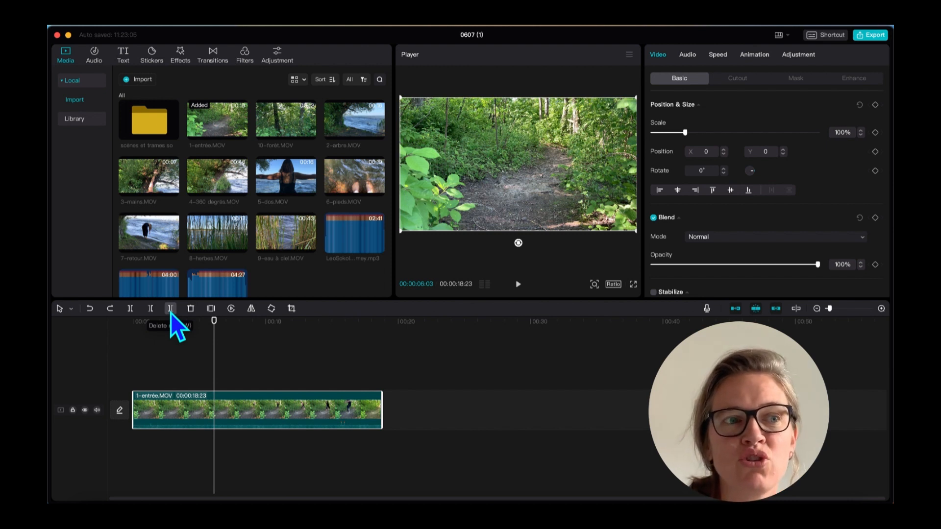
Isolate a middle section of 1-entrée.MOV ending at 00:00:08:18 with two splits and delete it.
drag(214, 338, 247, 373)
click(130, 308)
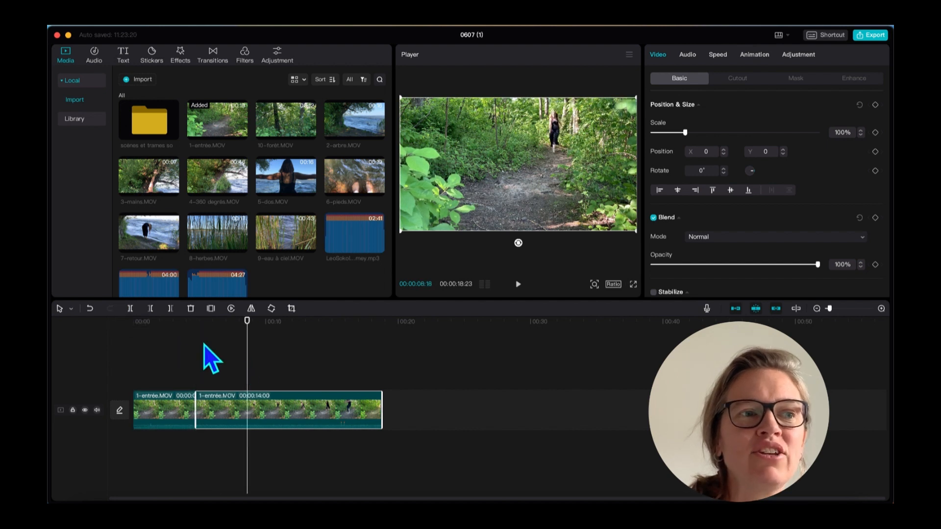
click(130, 311)
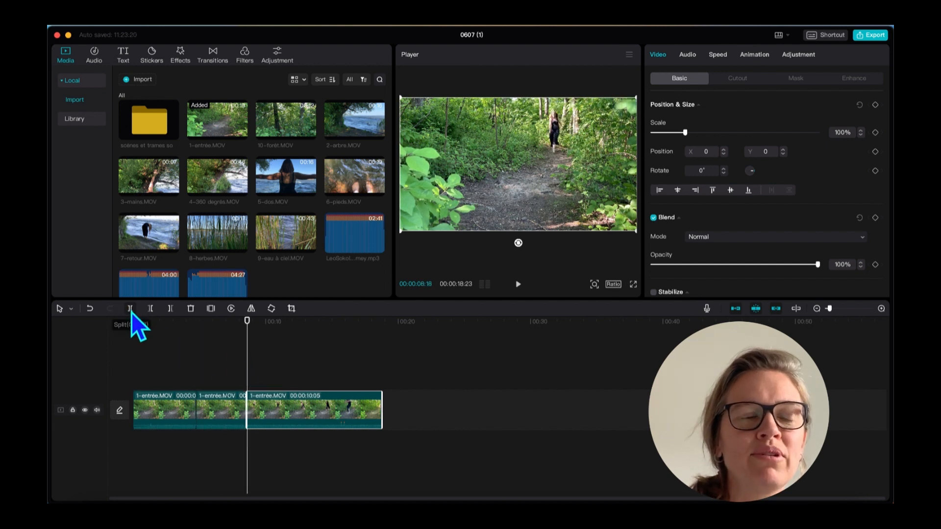
click(222, 404)
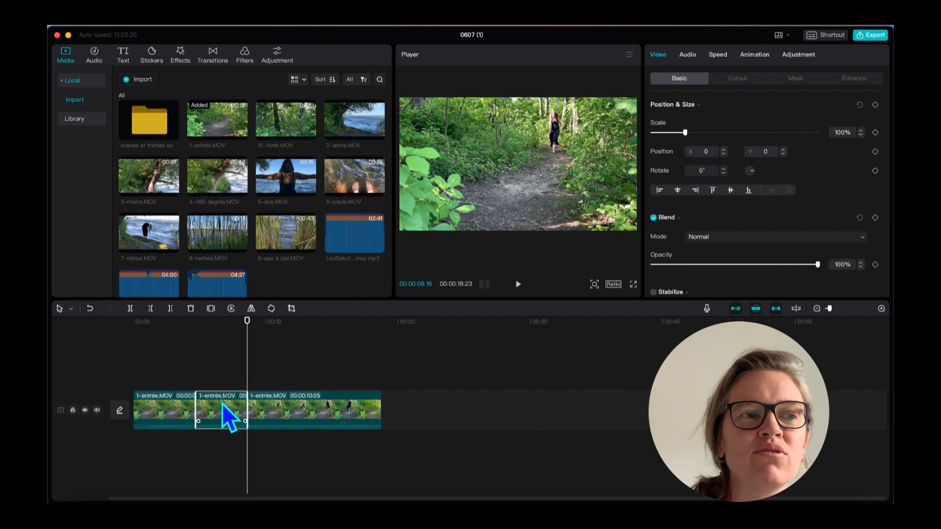
click(191, 311)
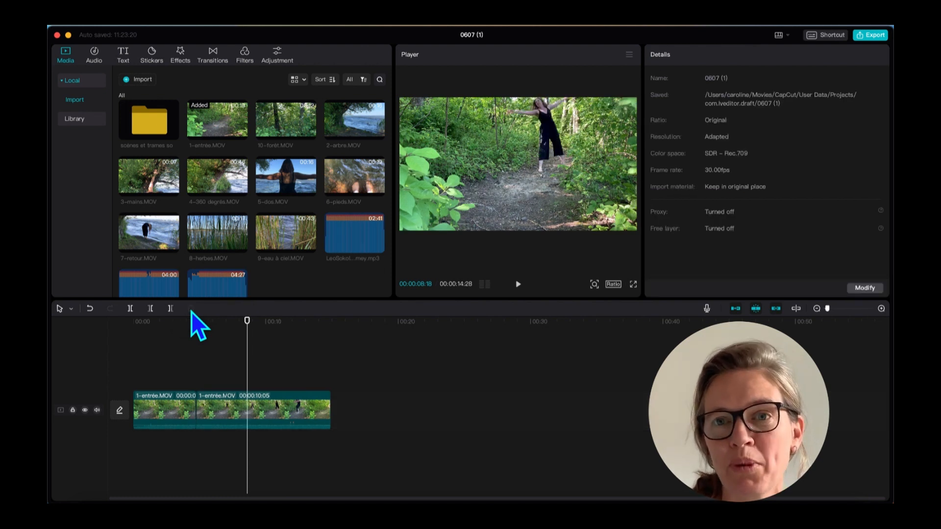
Undo the deletion of the middle section and both splits of 1-entrée.MOV.
click(90, 310)
click(90, 309)
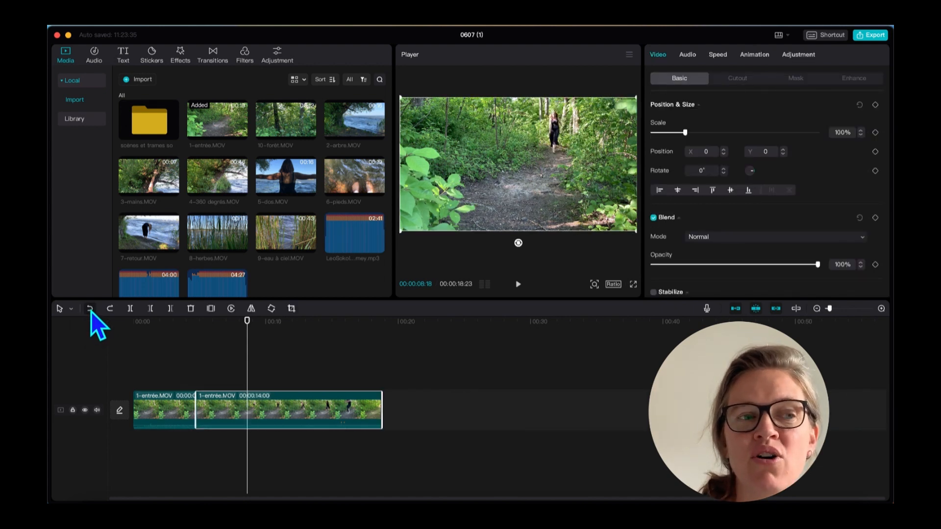
click(90, 309)
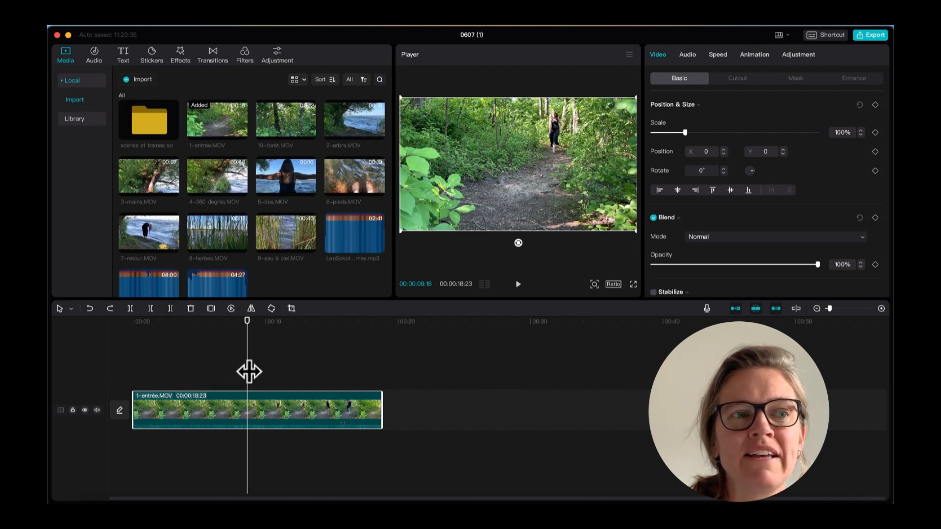
Trim off the beginning of 1-entrée.MOV up to 00:00:03:00 and its end from 00:00:14:10 onward.
drag(247, 371, 171, 382)
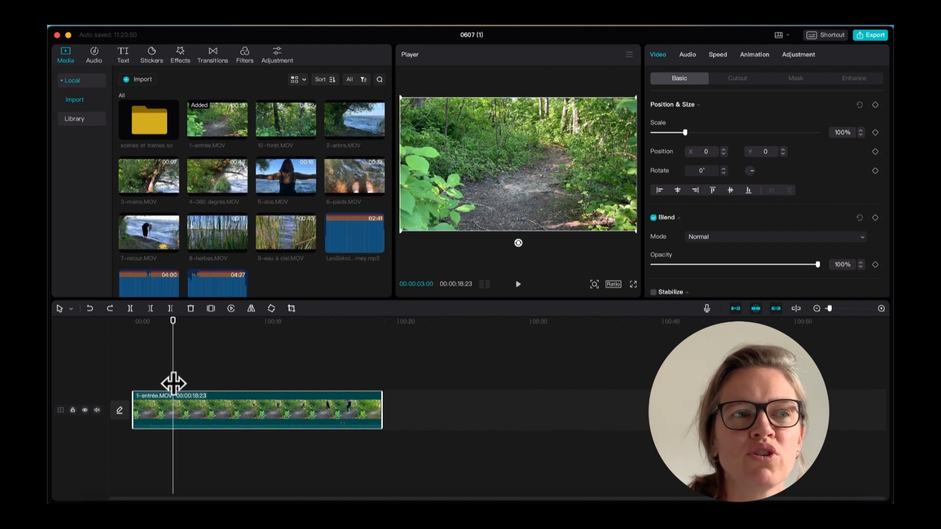
click(151, 312)
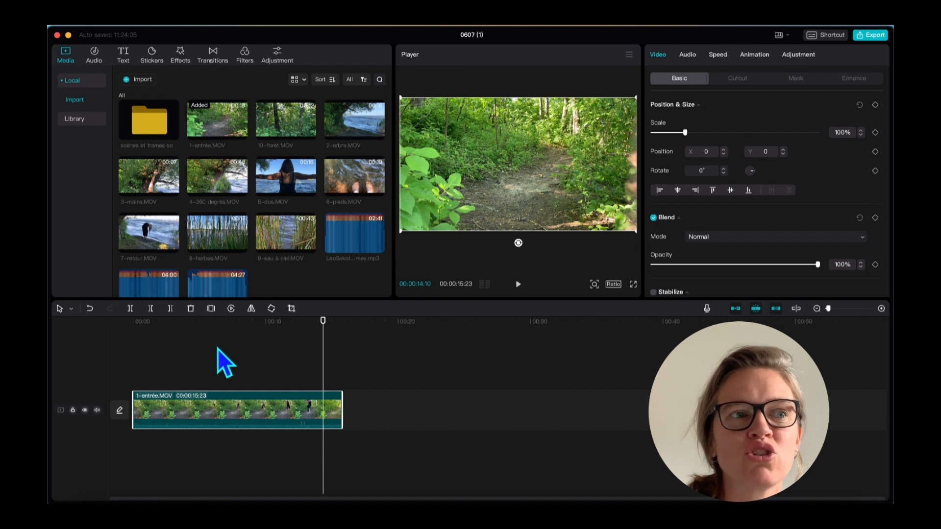
click(172, 316)
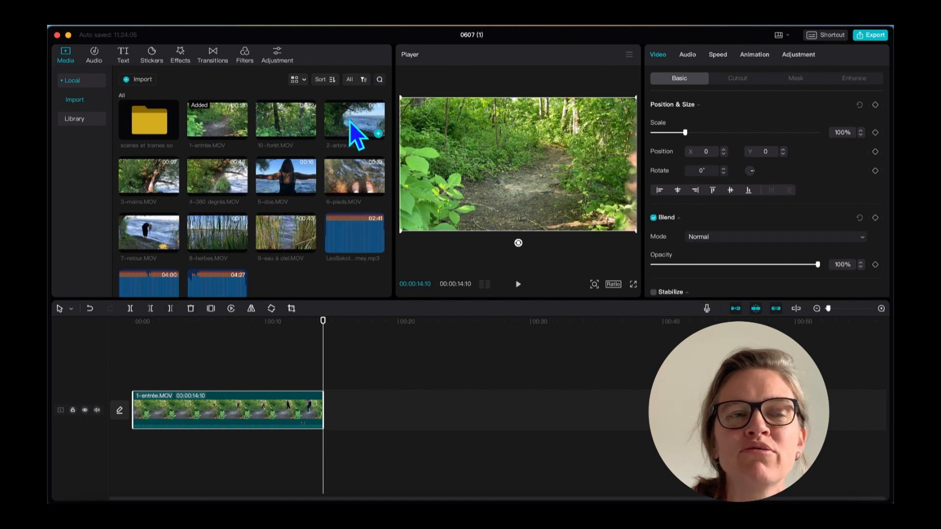
Place 2-arbre.MOV directly after 1-entrée.MOV and trim off its beginning up to 00:00:17:15.
drag(349, 122, 331, 413)
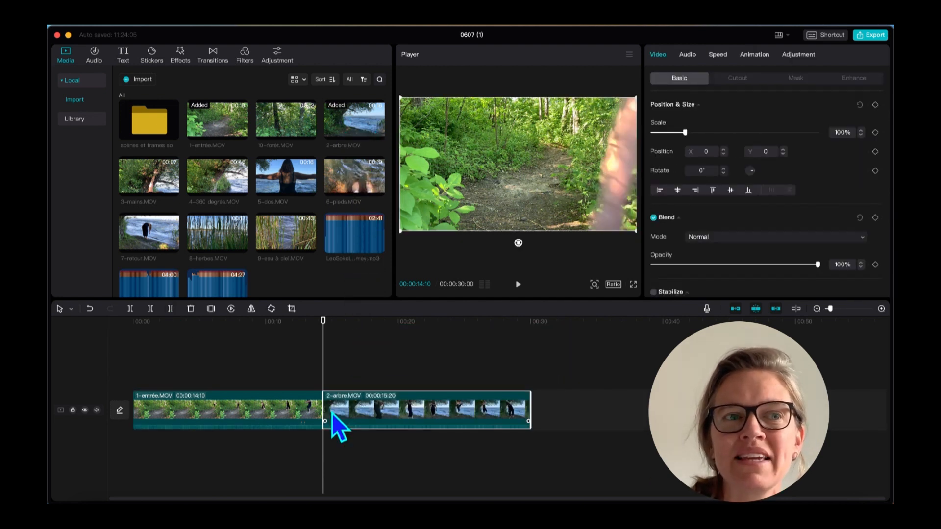
drag(323, 358, 365, 365)
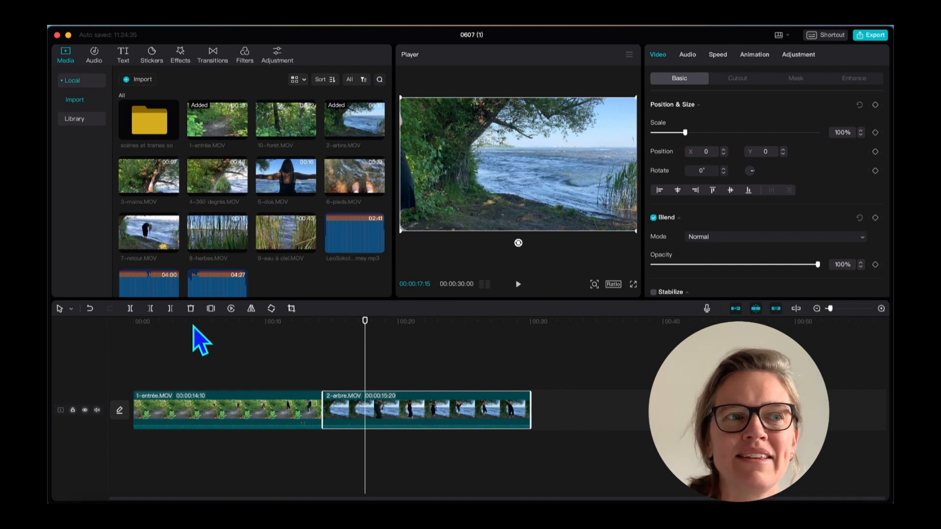
click(153, 313)
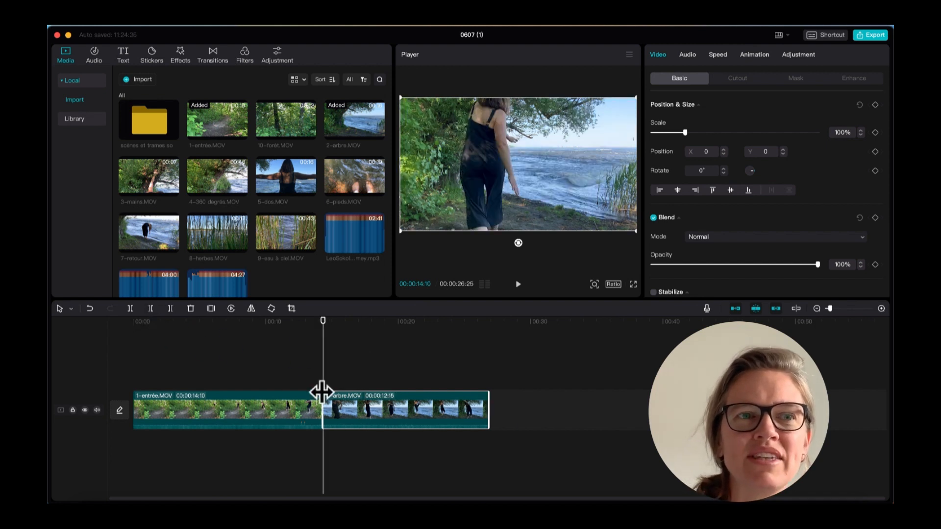
Shorten the end of 2-arbre.MOV to 00:00:26:05.
drag(322, 375, 480, 389)
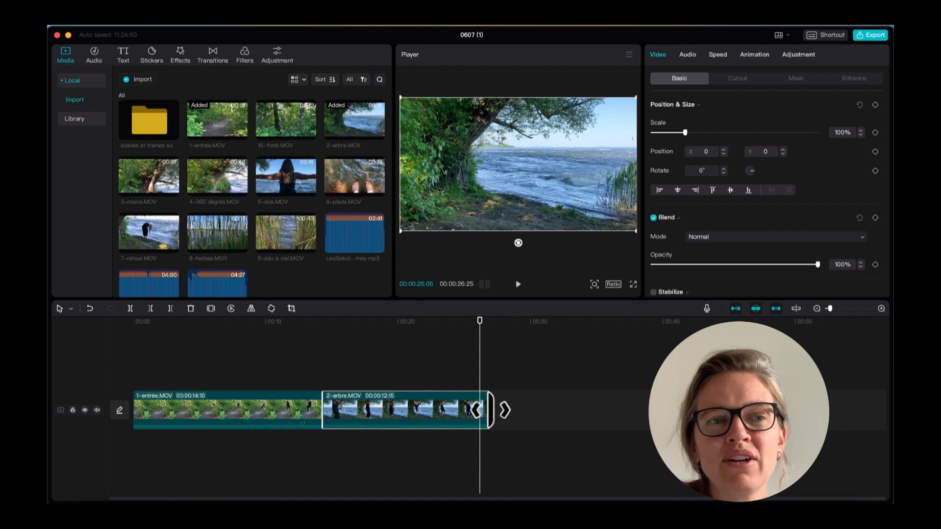
drag(489, 410, 480, 410)
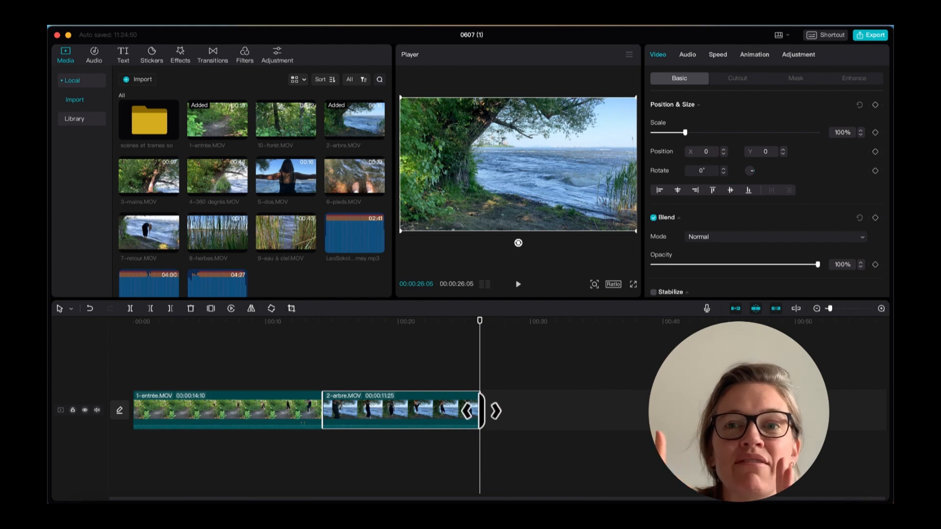
mouse_move(480, 410)
mouse_down()
mouse_move(503, 410)
mouse_move(425, 418)
mouse_move(489, 418)
mouse_move(480, 418)
mouse_up()
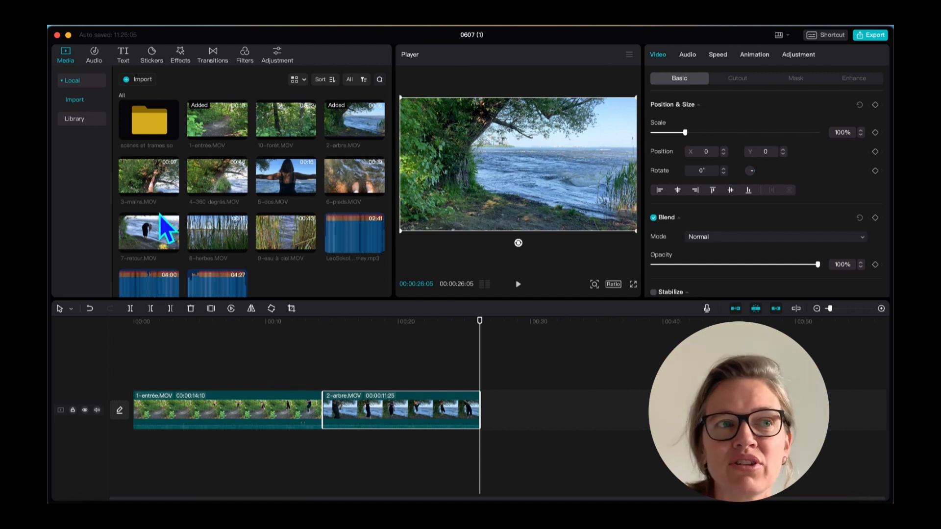
Add 3-mains.MOV after 2-arbre.MOV and move it onto a new track above that clip.
drag(152, 181, 486, 412)
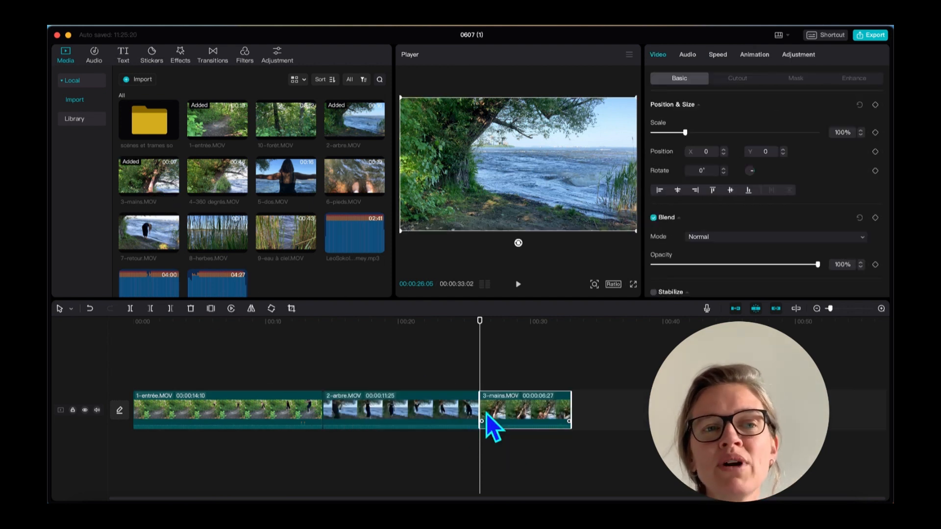
drag(478, 369, 512, 376)
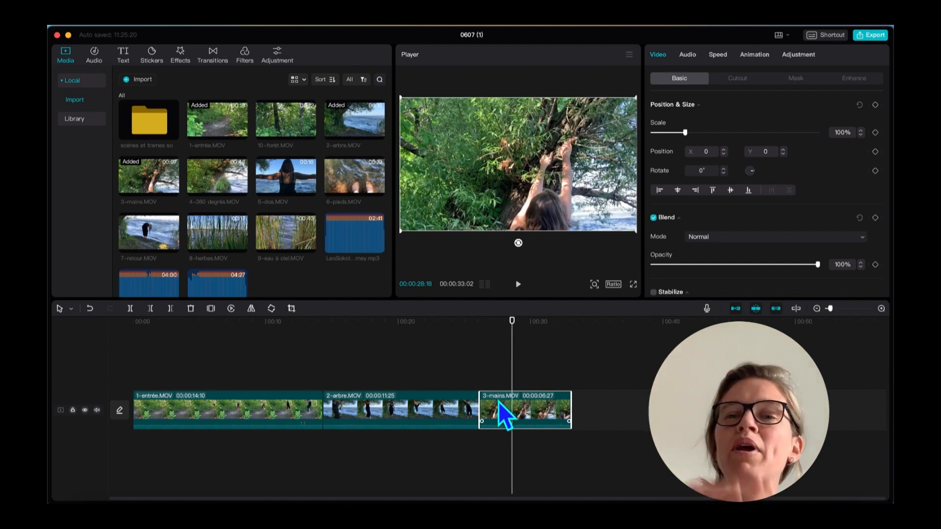
drag(498, 402, 395, 362)
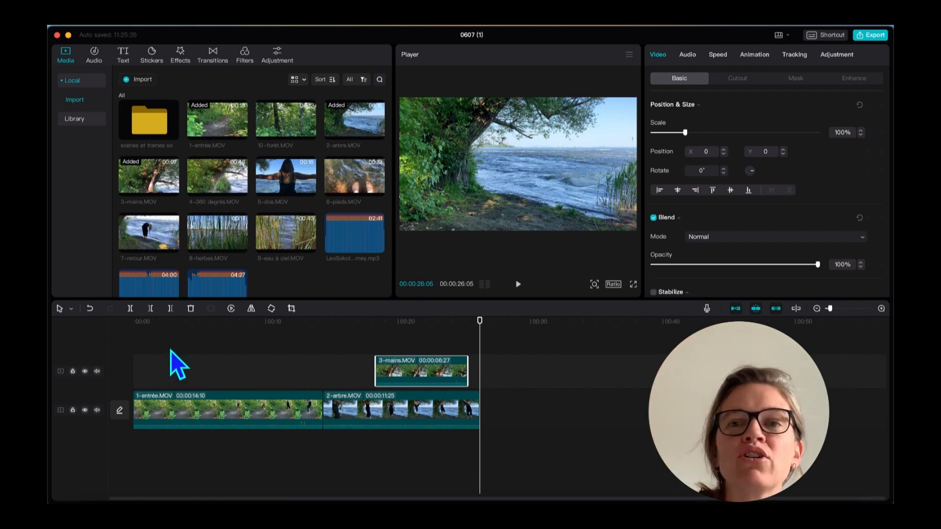
Stack 8-herbes.MOV and 9-eau à ciel.MOV on additional tracks above 3-mains.MOV, and delete both again.
drag(224, 225, 401, 338)
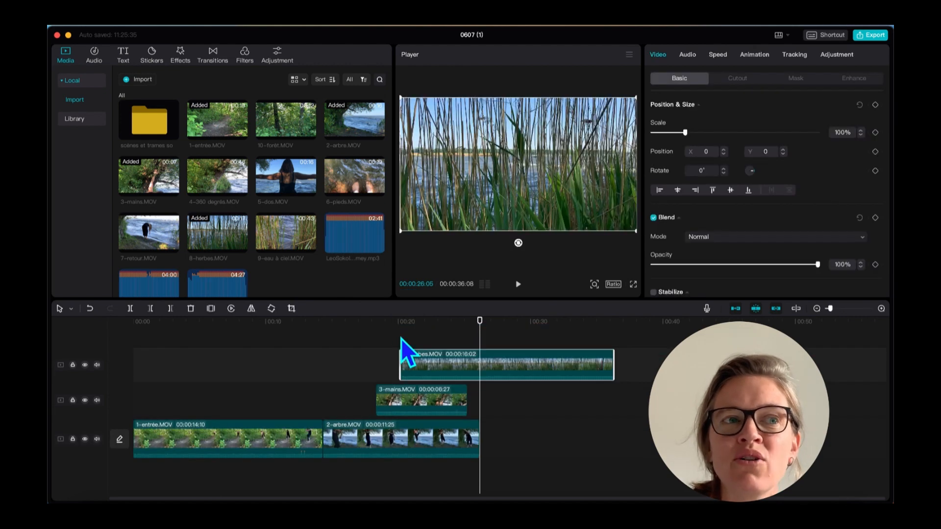
drag(284, 236, 416, 339)
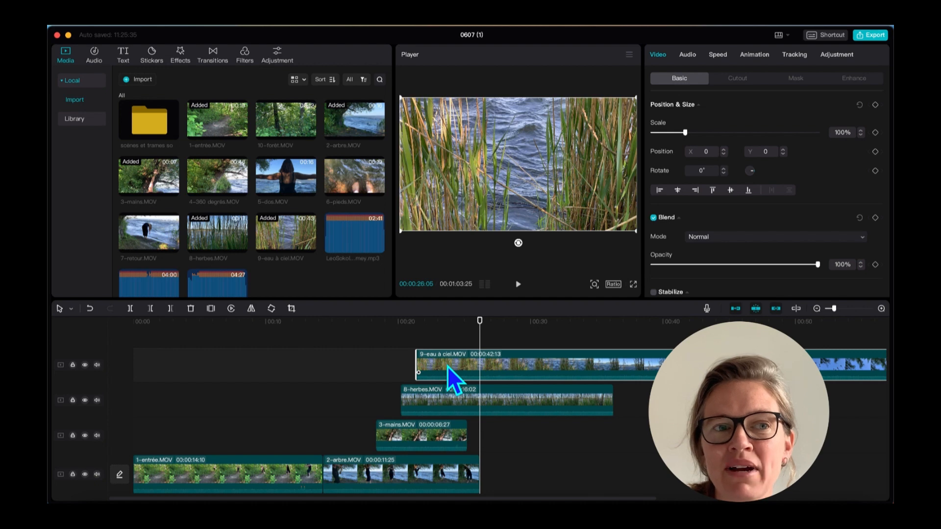
click(191, 312)
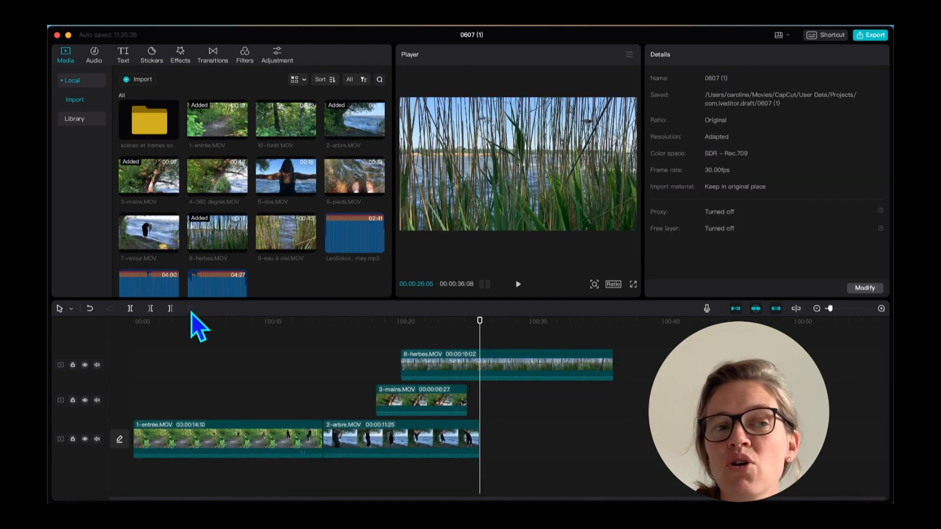
click(423, 369)
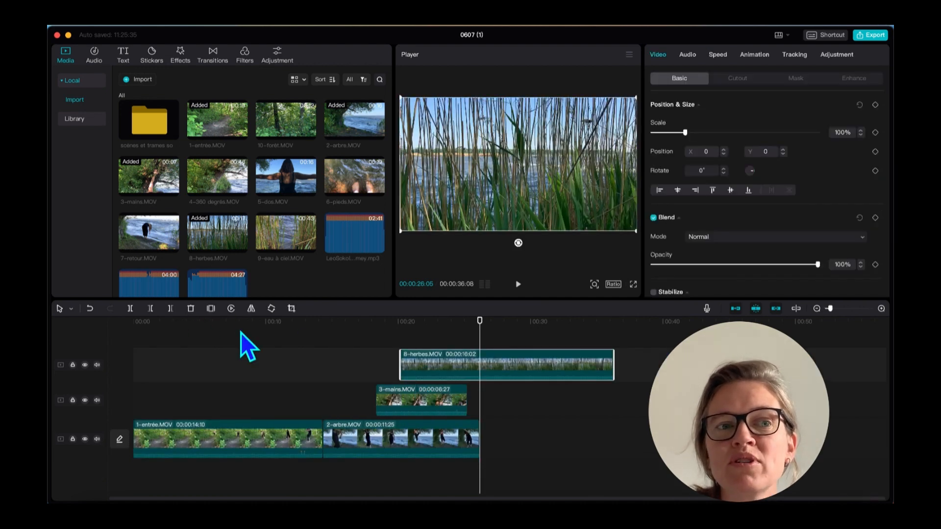
click(191, 309)
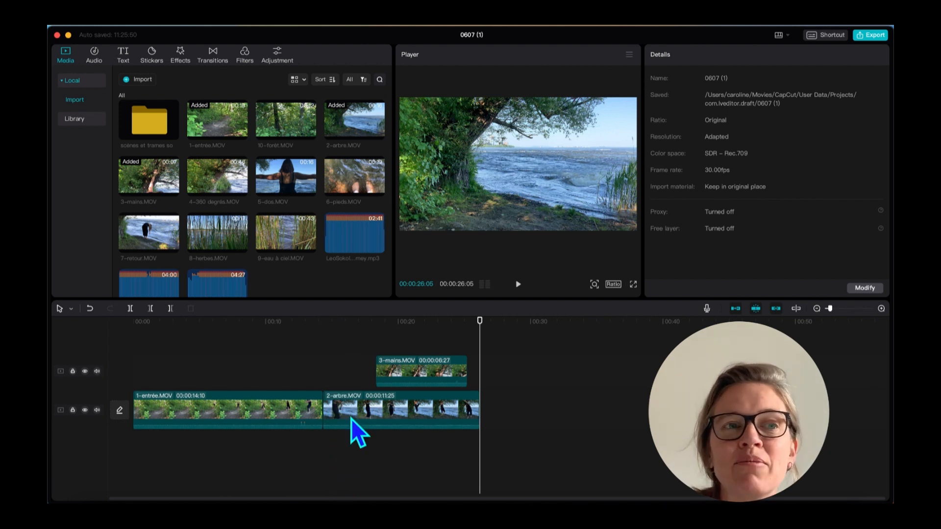
Add the BeautifulLies.mp3 soundtrack below the video clips and align it with the start of the timeline.
scroll(389, 216, down, 2)
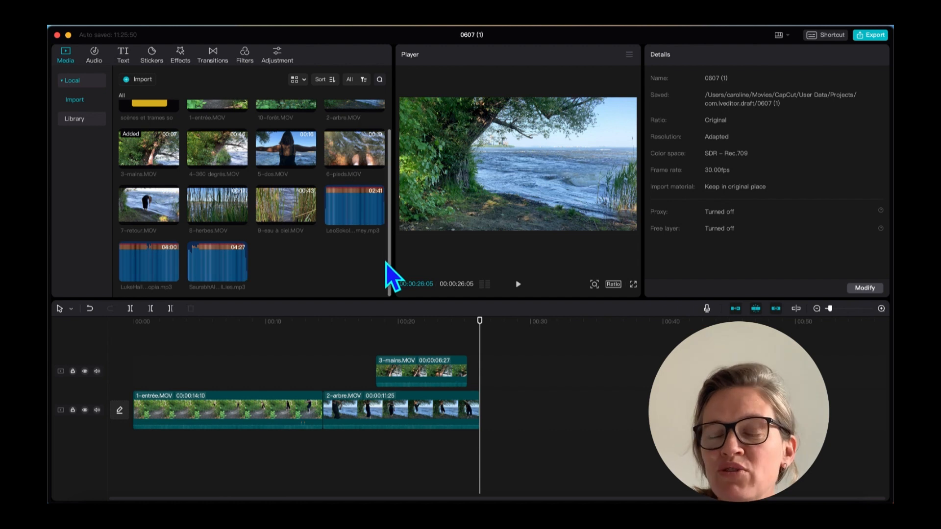
drag(224, 261, 172, 448)
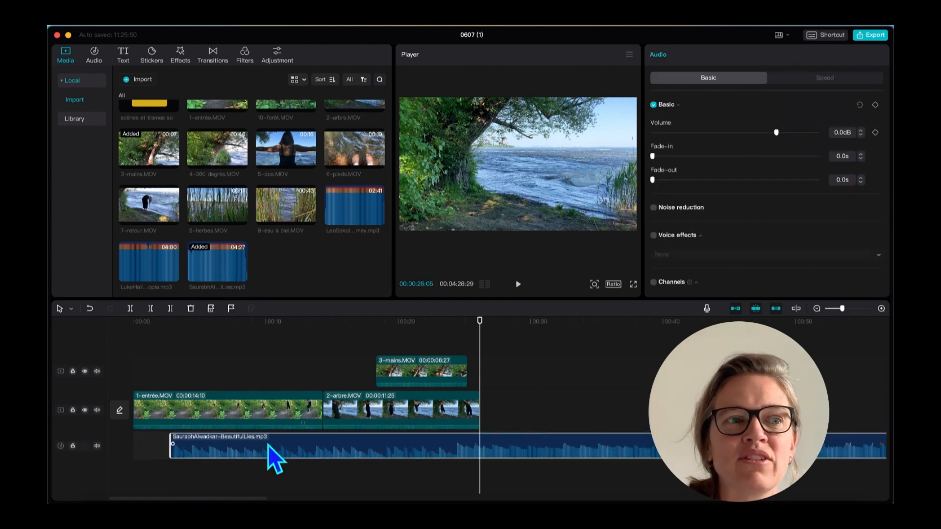
drag(267, 445, 222, 443)
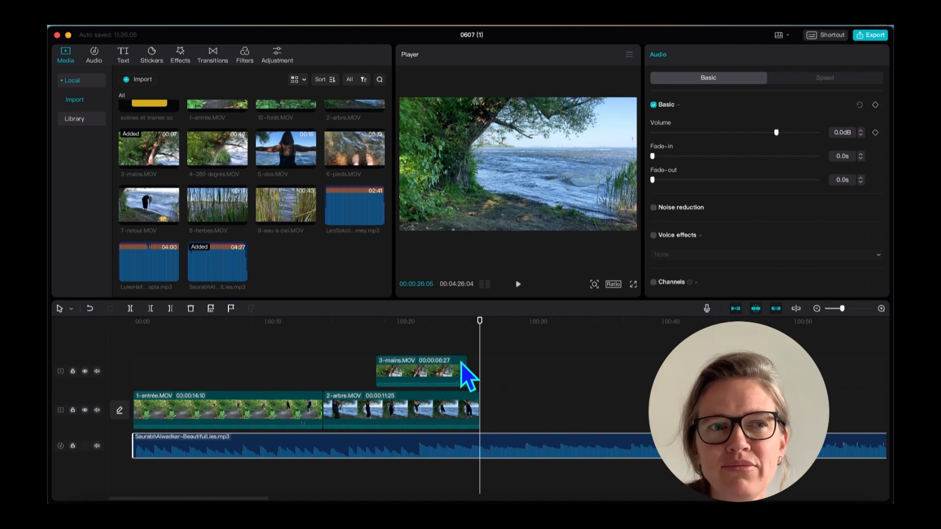
Reposition the 3-mains.MOV overlay above 2-arbre.MOV so it covers 00:00:19:16, and set its opacity to 41%.
drag(439, 369, 421, 370)
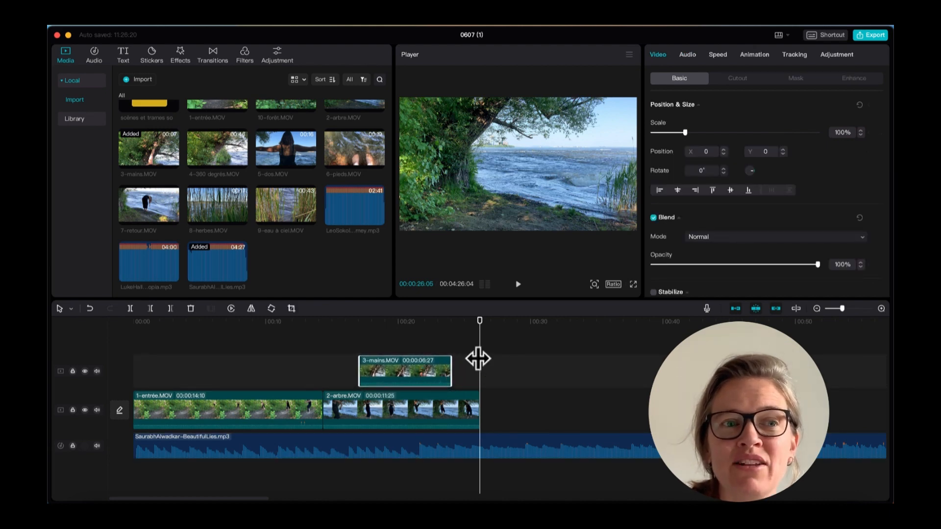
drag(478, 359, 527, 365)
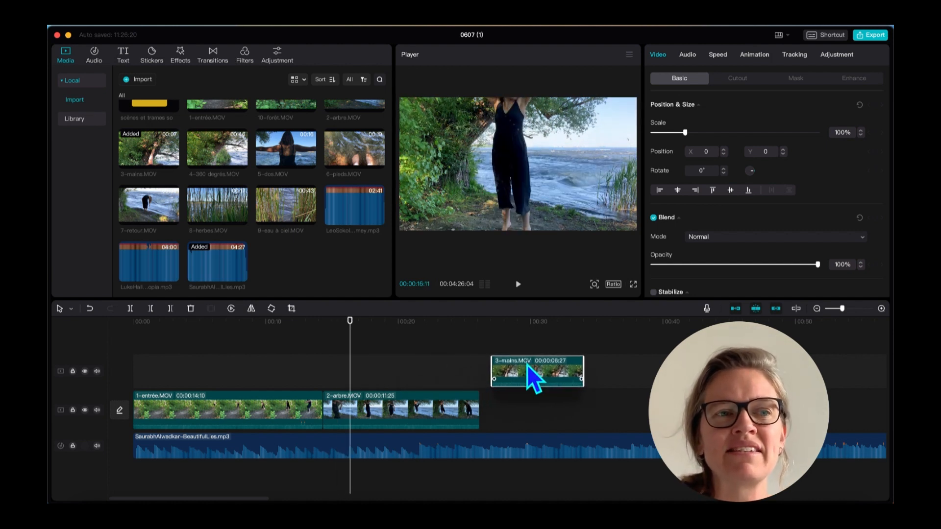
drag(354, 363, 392, 379)
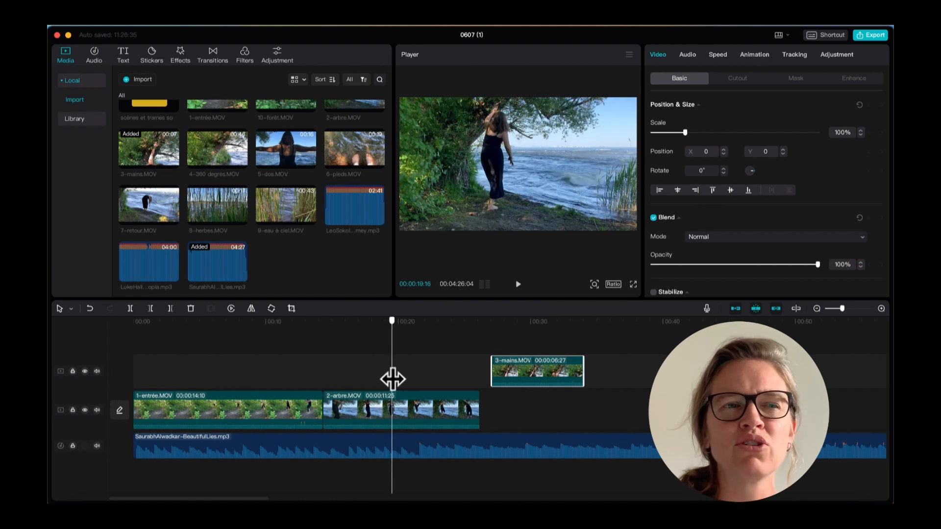
drag(515, 371, 404, 369)
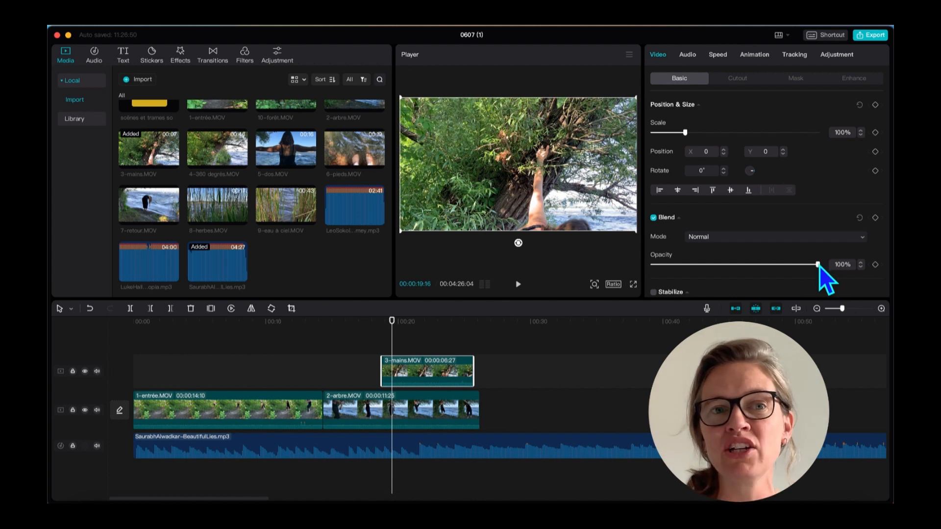
drag(819, 266, 722, 278)
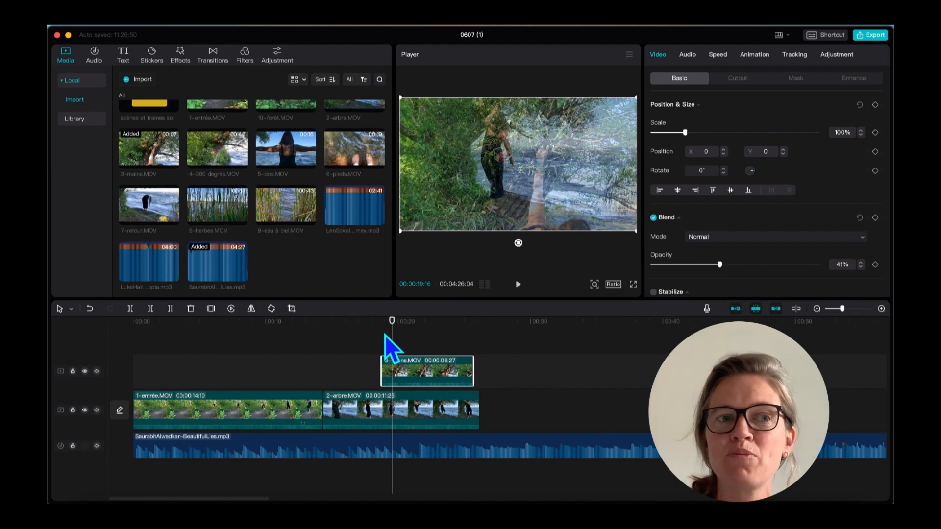
Play back the section from 00:00:18:01 to review the semi-transparent 3-mains.MOV overlay above 2-arbre.MOV.
drag(390, 319, 372, 352)
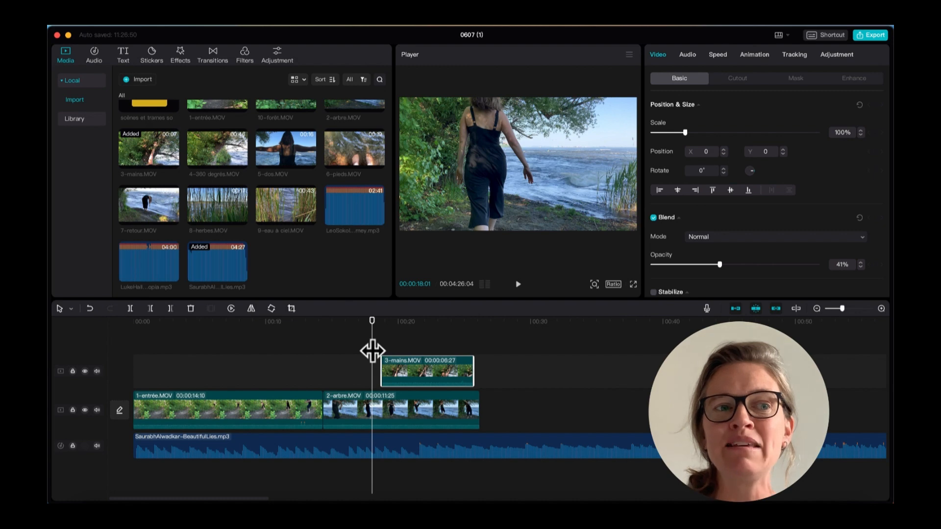
key(space)
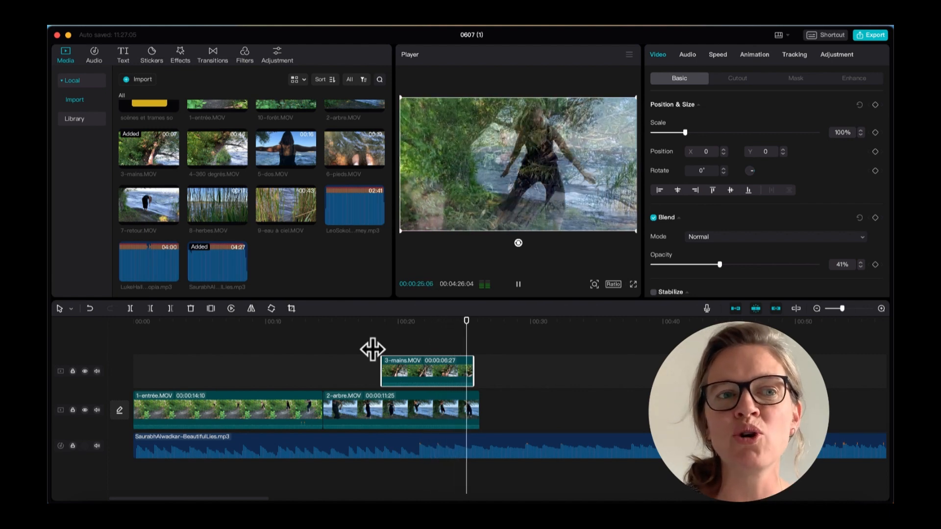
click(518, 285)
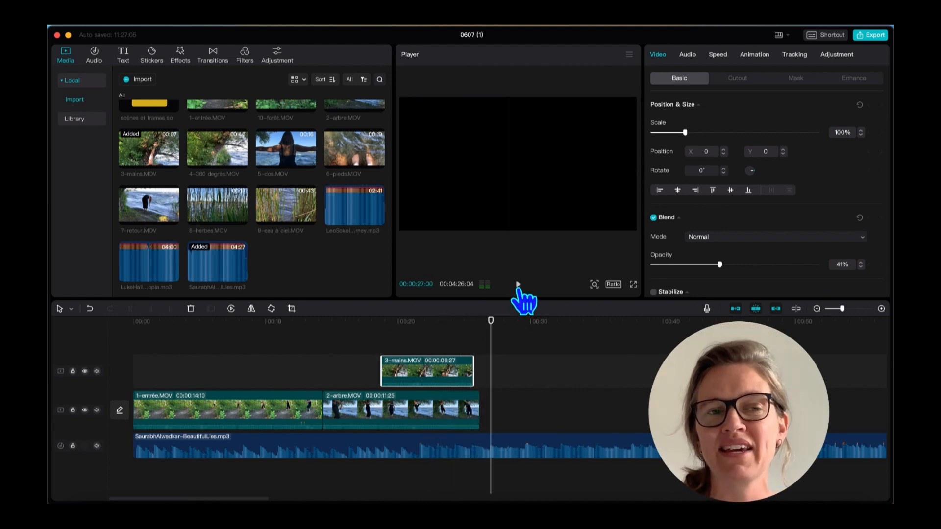
Mute the soundtrack track, the main video track and the overlay track.
click(97, 446)
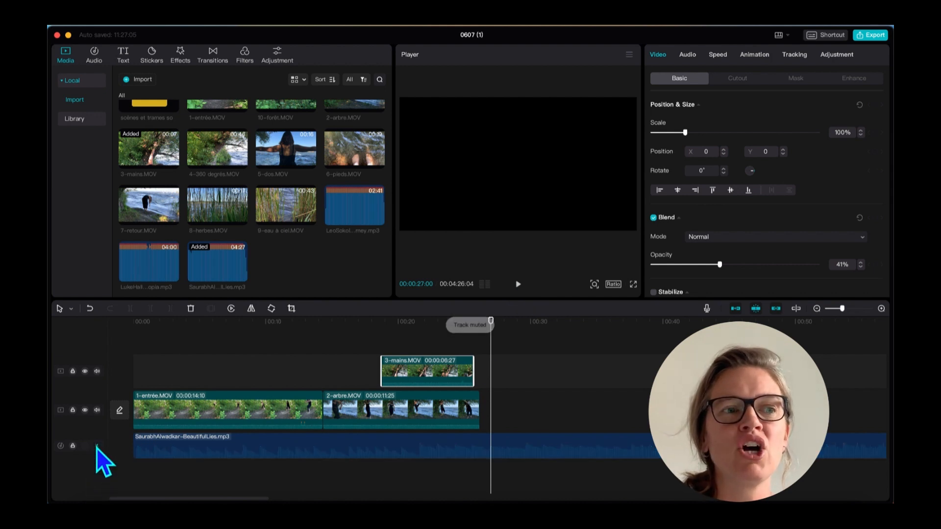
click(96, 411)
click(96, 371)
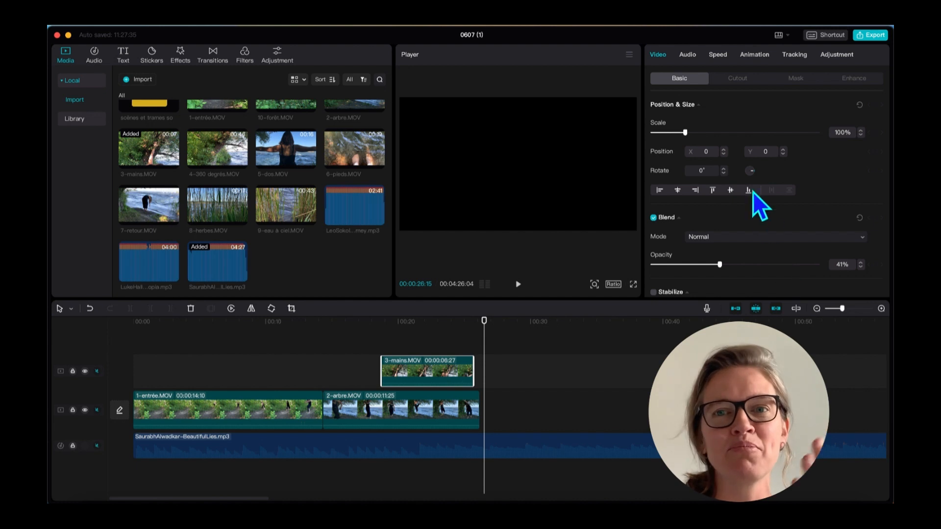
click(734, 81)
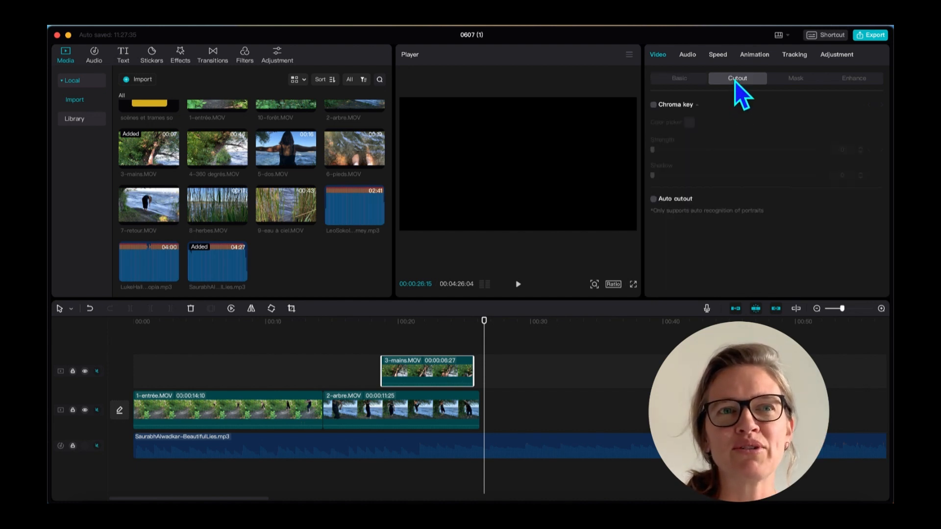
click(694, 79)
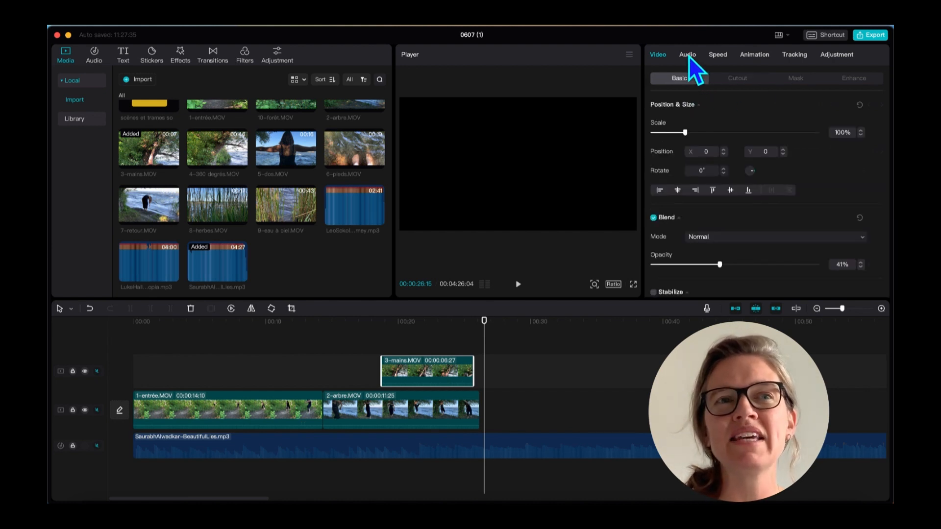
click(745, 78)
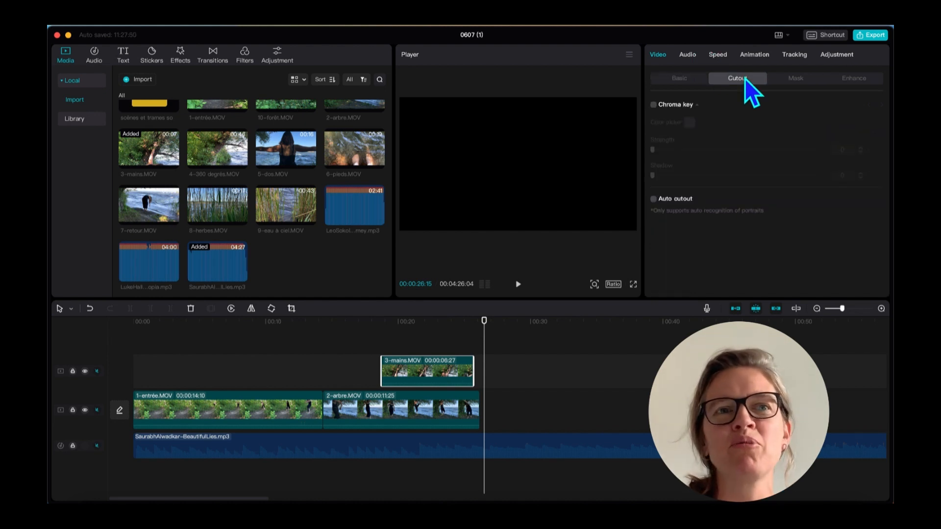
click(797, 80)
click(851, 80)
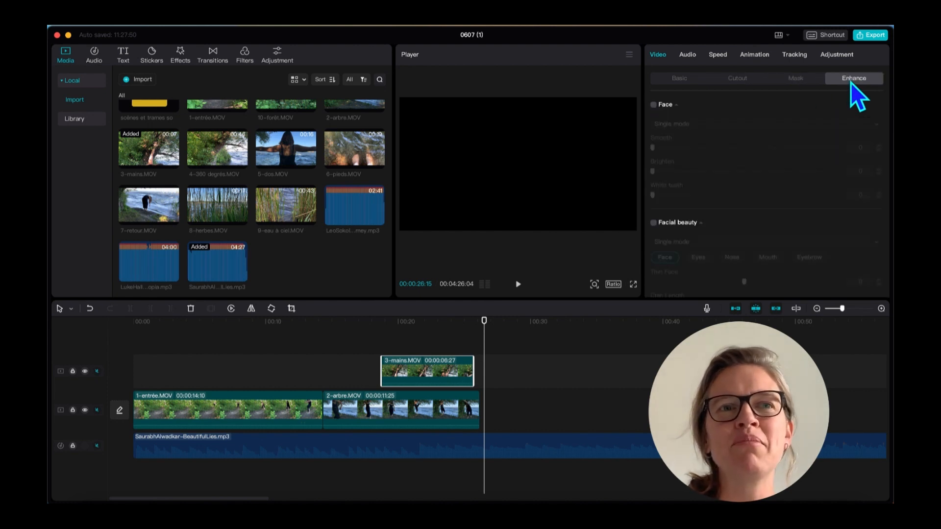
Apply the Fade In animation to the 3-mains.MOV overlay with a duration of 1.4 s.
click(758, 58)
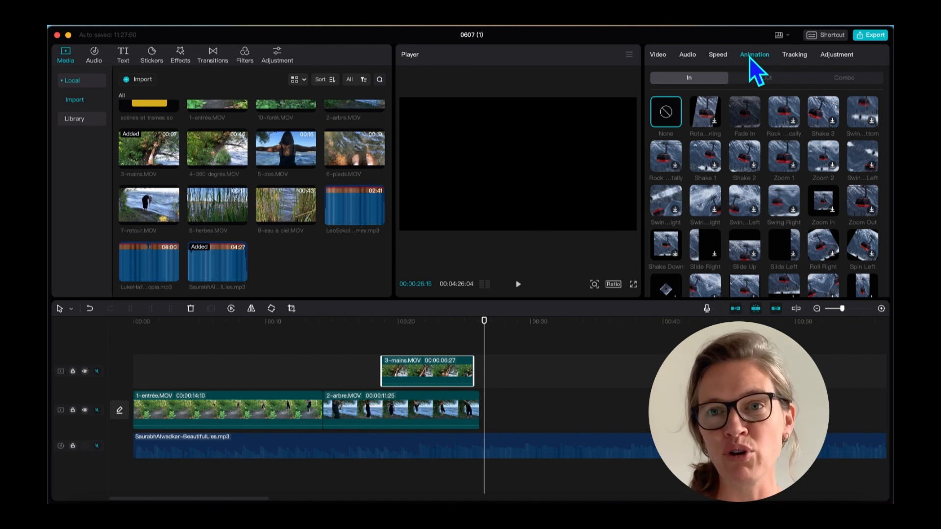
click(748, 116)
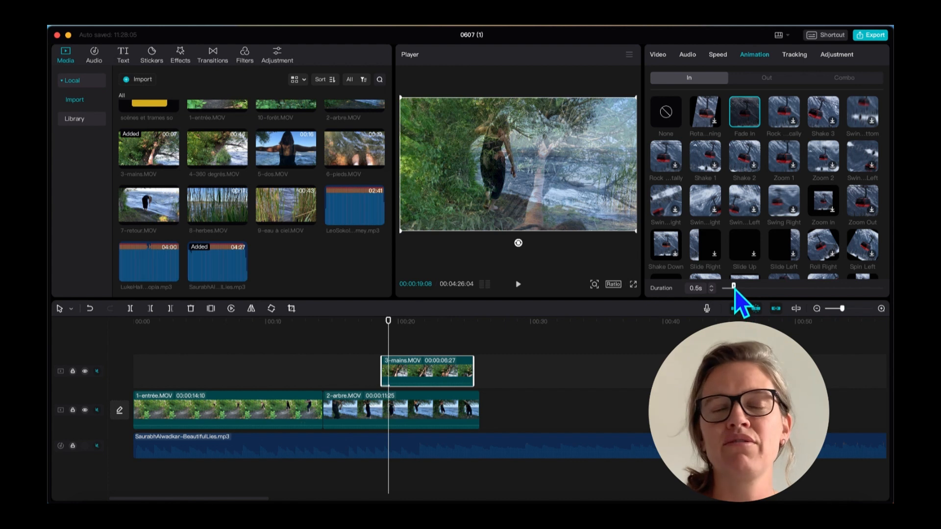
drag(734, 289, 755, 289)
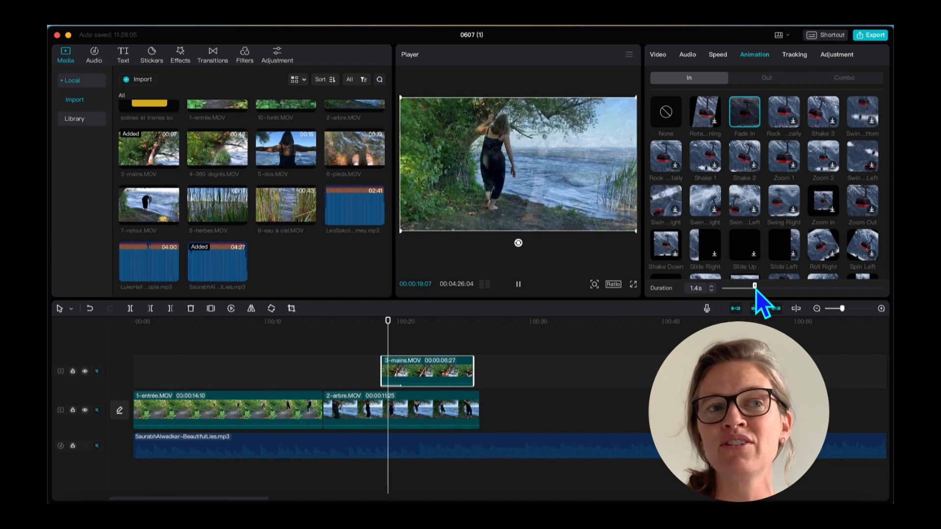
Apply the Fade Out animation to the 3-mains.MOV overlay and set its fade-in duration to 2.0 s.
click(774, 77)
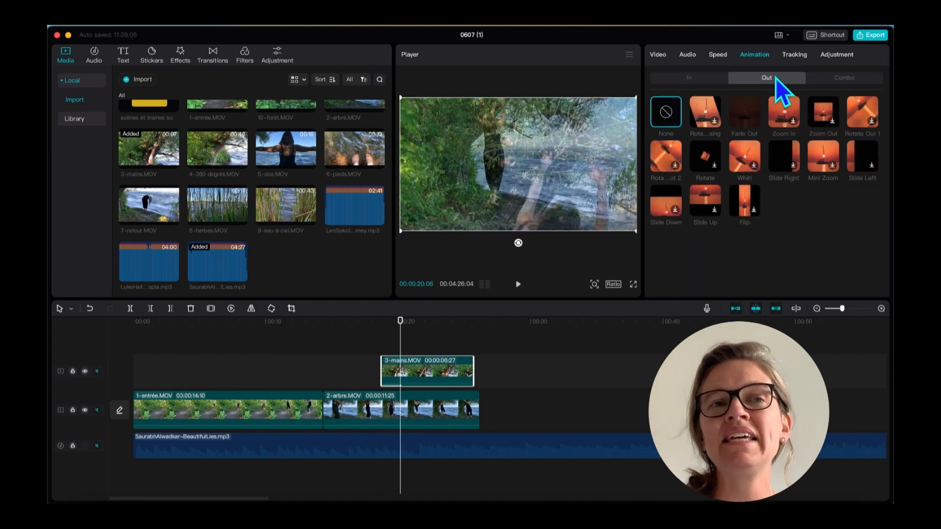
click(741, 114)
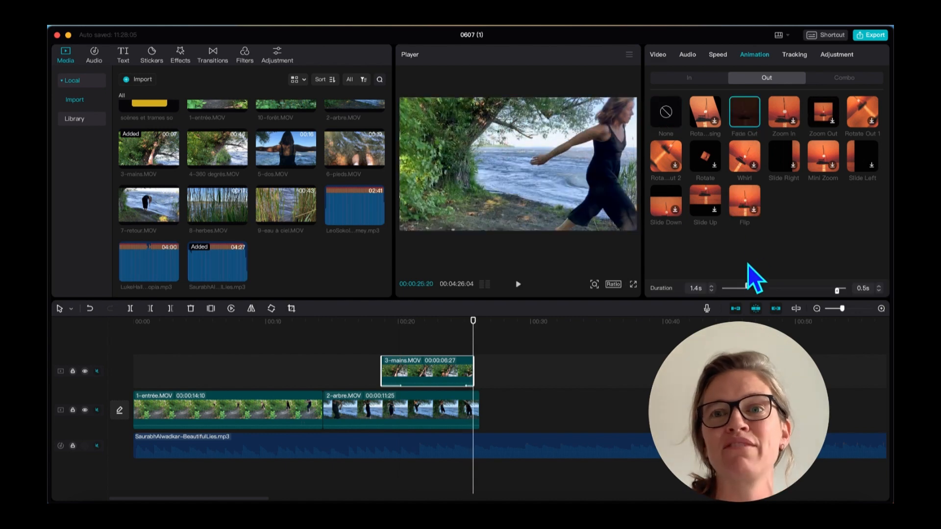
drag(747, 286, 758, 287)
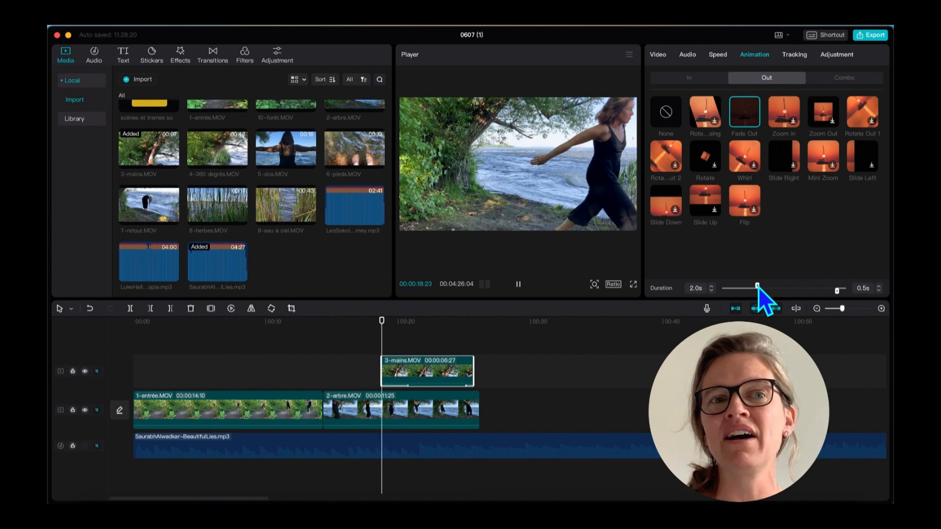
Play back the timeline from just before the 3-mains.MOV overlay to review its fades.
click(397, 337)
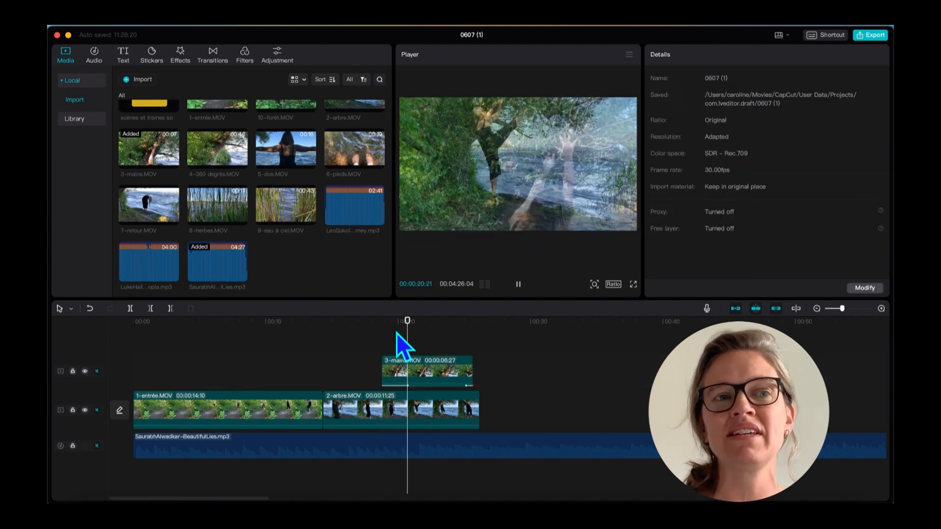
drag(408, 342, 367, 345)
key(space)
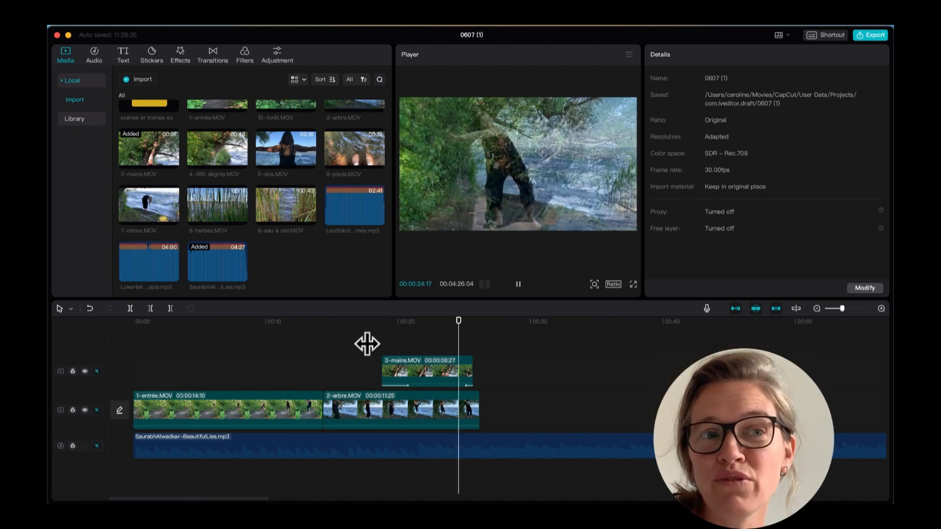
click(518, 284)
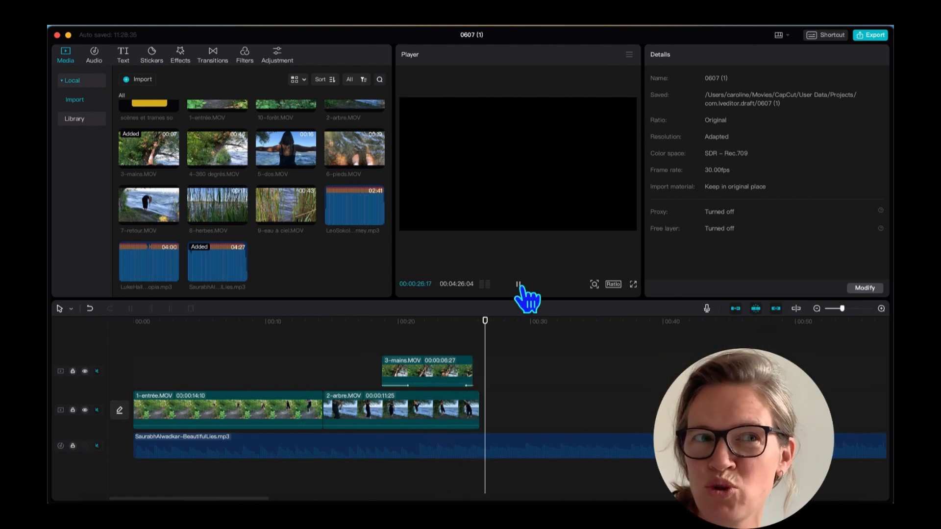
Trim the end of the 3-mains.MOV overlay to a duration of 00:00:05:24, playing it back to check the end point.
click(460, 375)
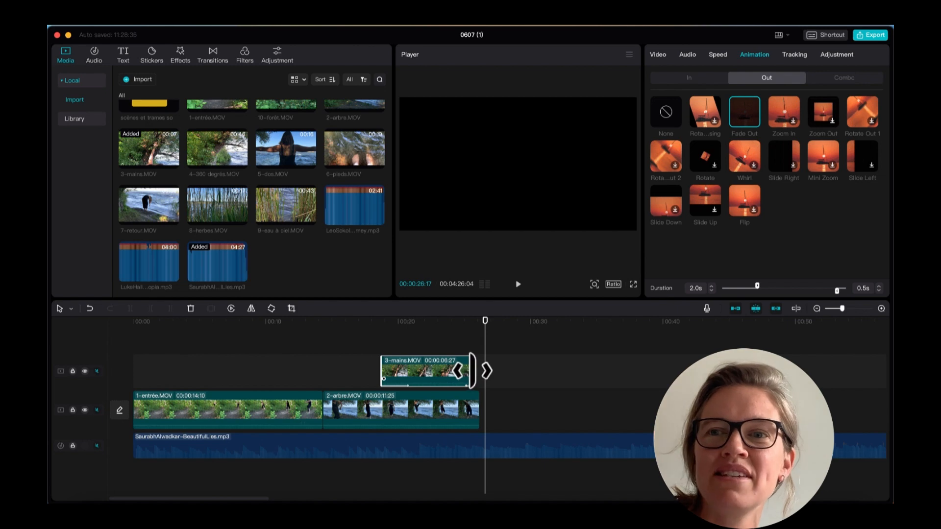
drag(470, 371, 452, 376)
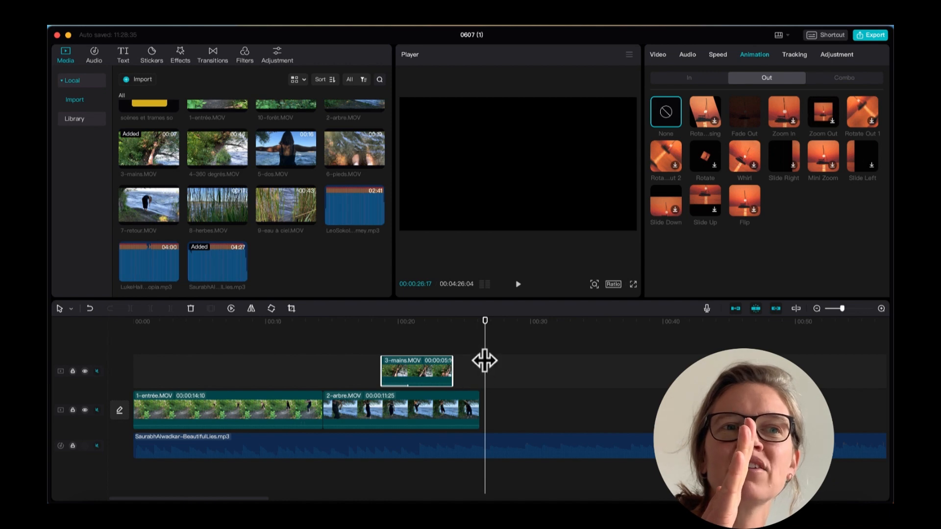
click(429, 365)
key(space)
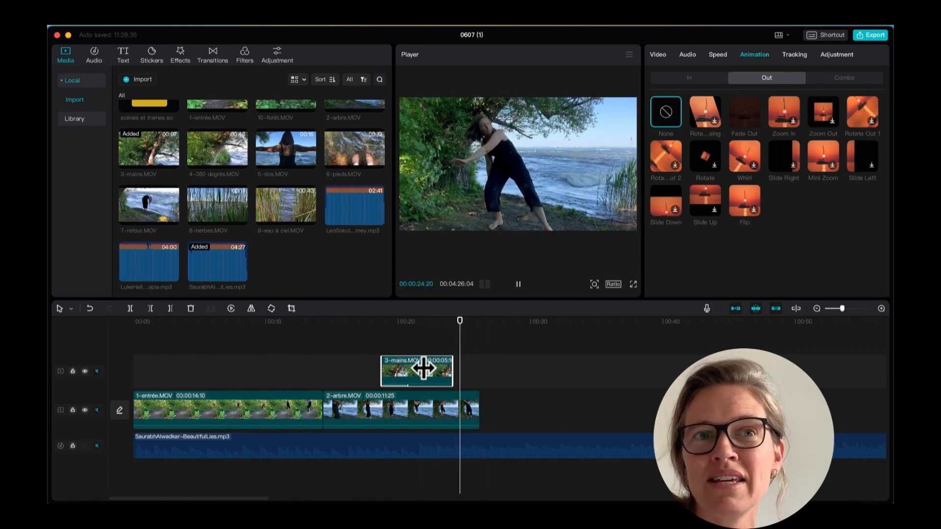
click(518, 285)
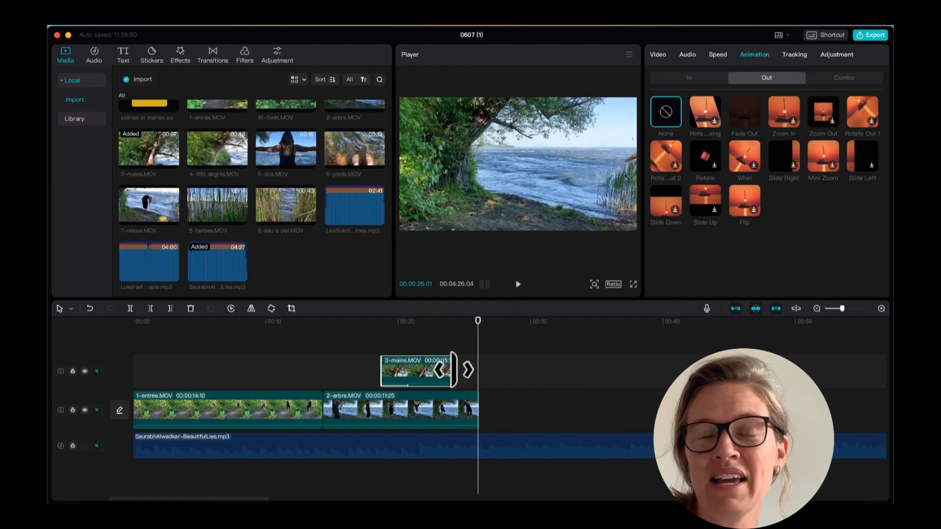
drag(453, 370, 441, 350)
key(space)
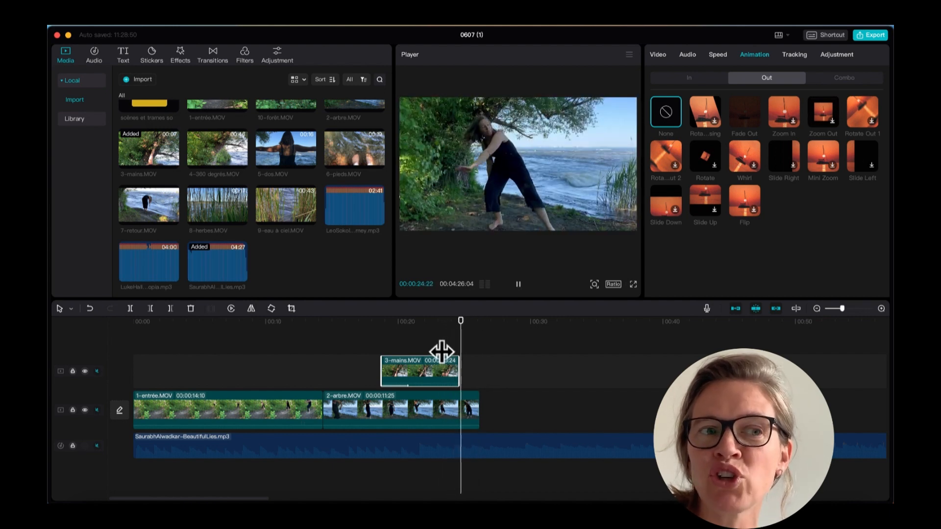
key(space)
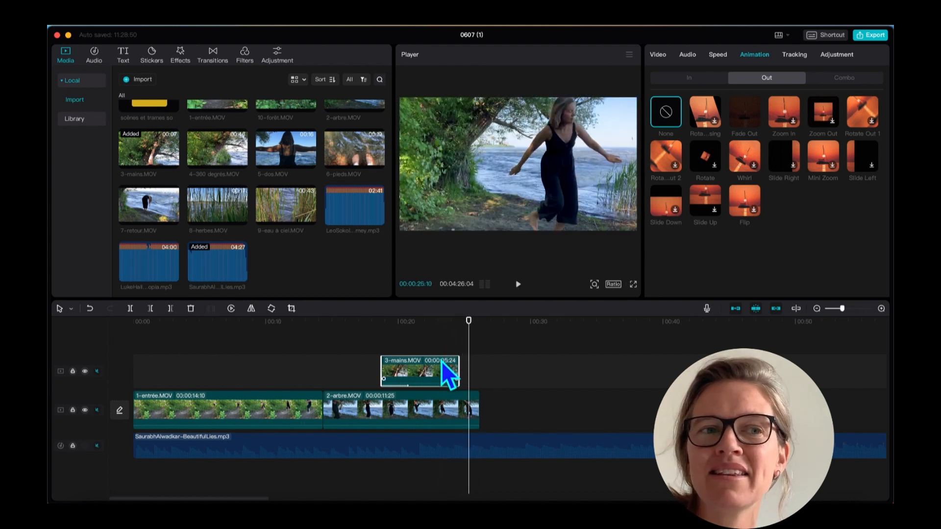
Apply Fade Out to the trimmed 3-mains.MOV overlay, set its fade-in duration to 1.3 s, and play back the result.
click(740, 112)
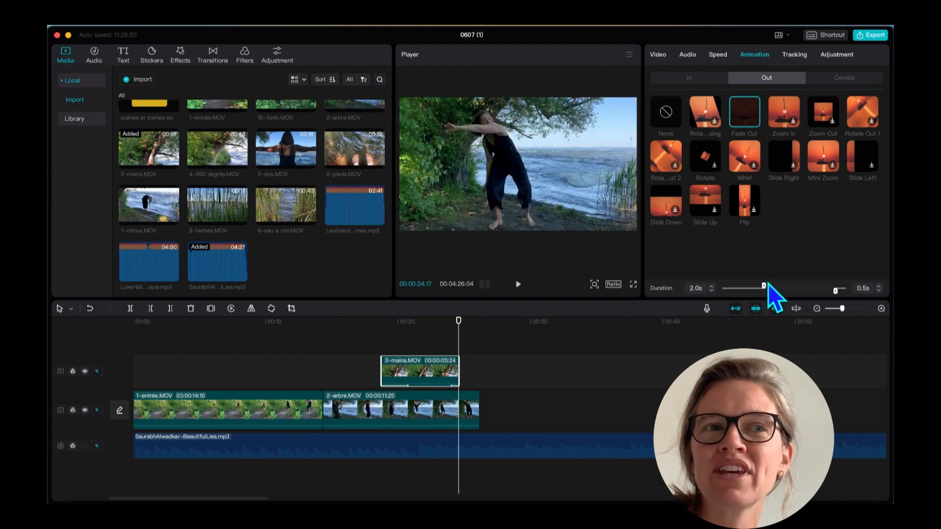
drag(765, 289, 752, 289)
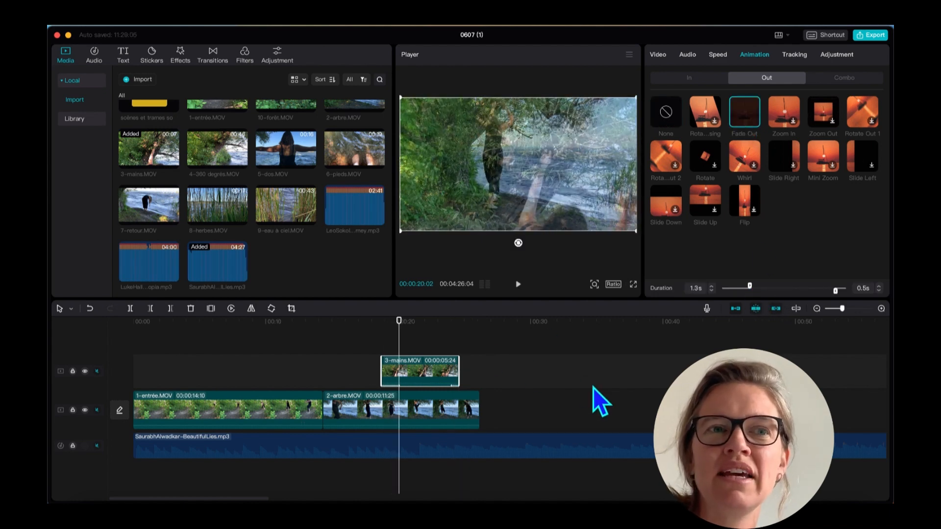
key(space)
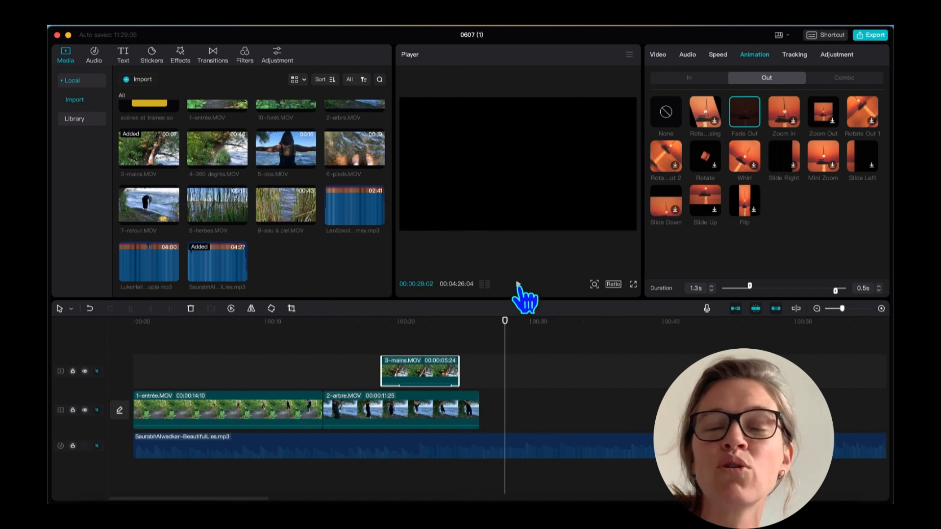
Add 4-360 degrés.MOV after 2-arbre.MOV on the main track and trim off its beginning up to 00:00:32:15.
drag(387, 220, 390, 200)
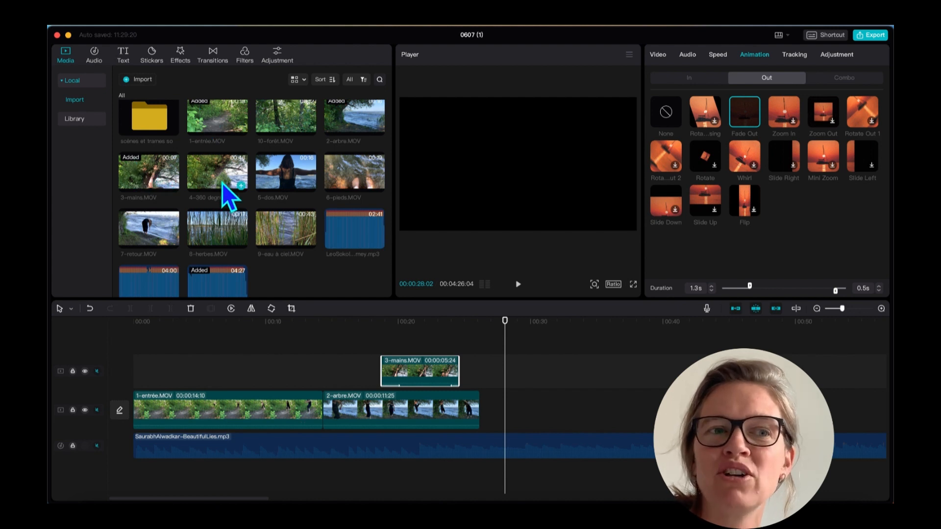
drag(222, 183, 492, 414)
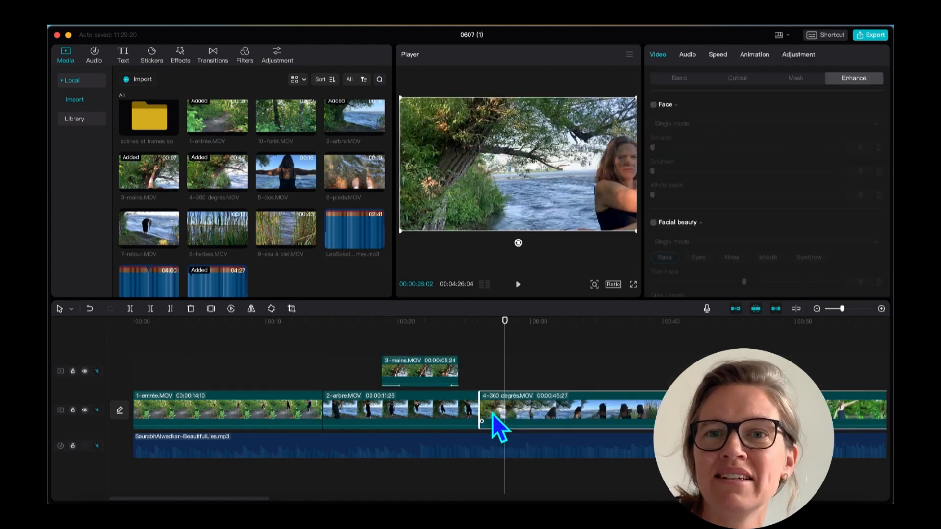
drag(506, 363, 564, 378)
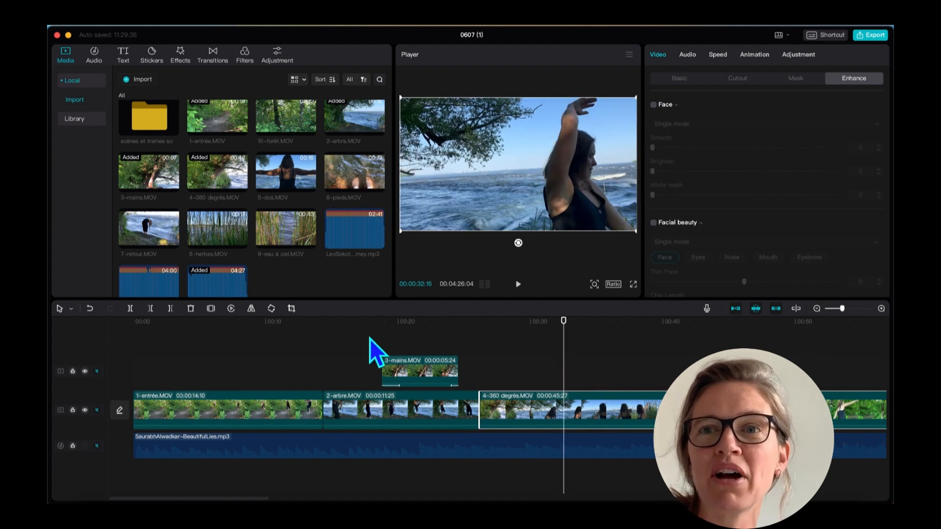
click(151, 313)
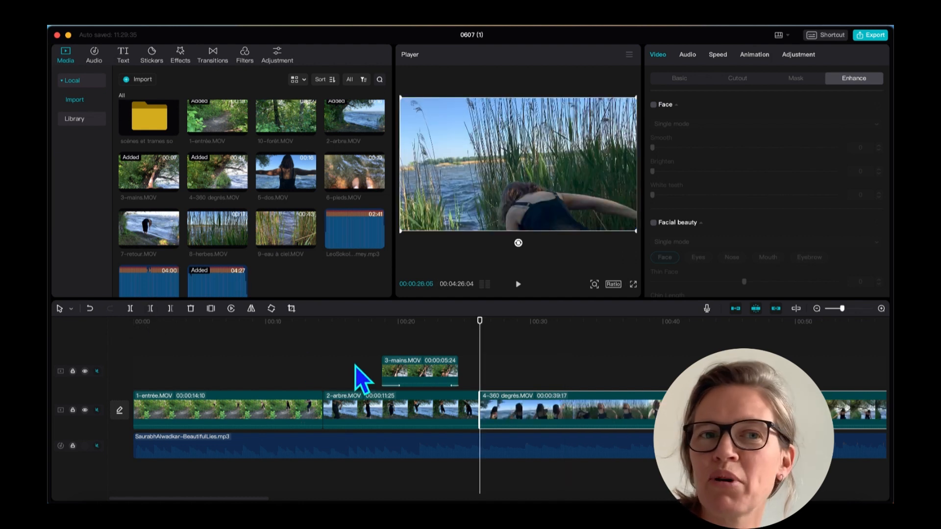
Scrub through 4-360 degrés.MOV on the main track to find its end point and trim off everything after 00:01:04:23.
drag(479, 343, 622, 350)
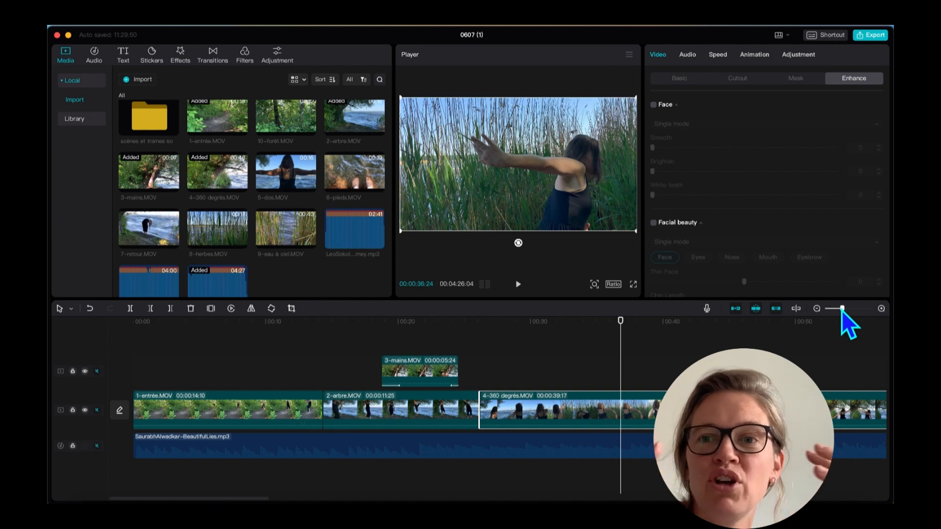
mouse_move(842, 310)
mouse_down()
mouse_move(826, 312)
mouse_move(844, 313)
mouse_up()
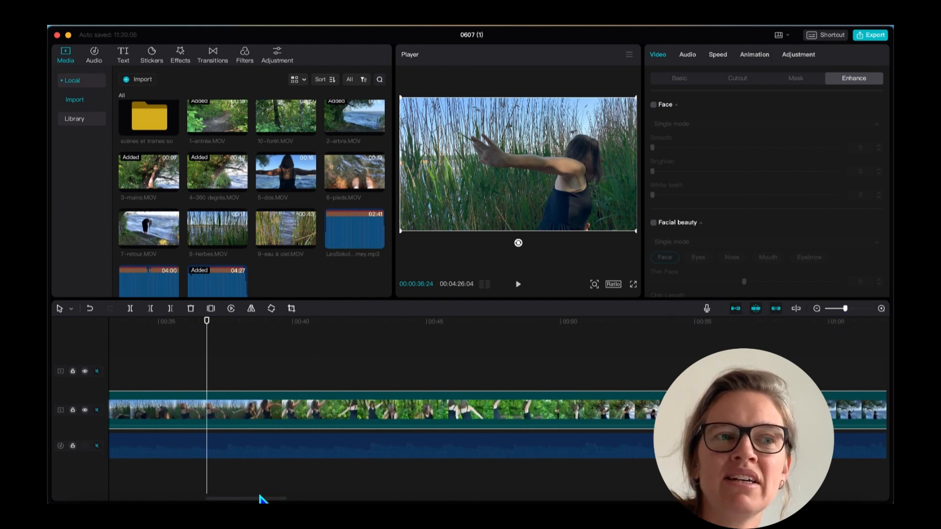
mouse_move(259, 499)
mouse_down()
mouse_move(221, 499)
mouse_move(263, 500)
mouse_up()
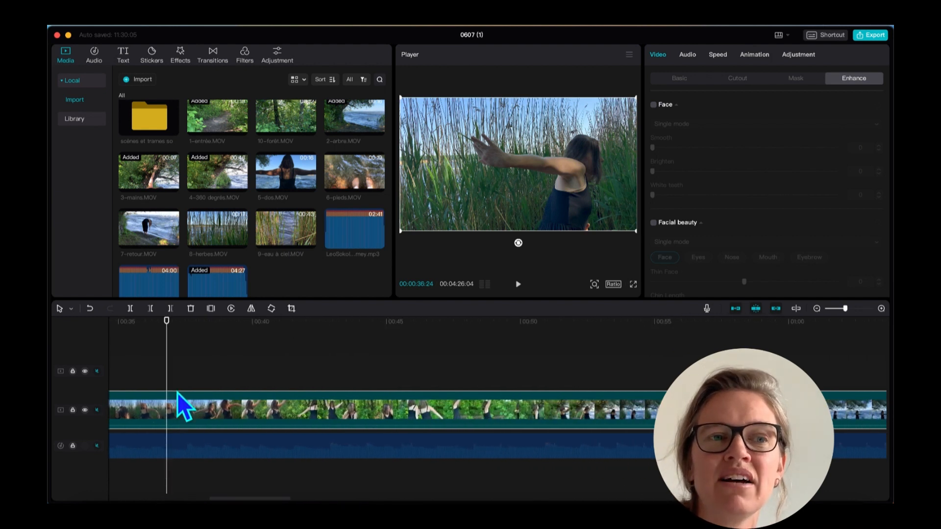
drag(166, 381, 793, 383)
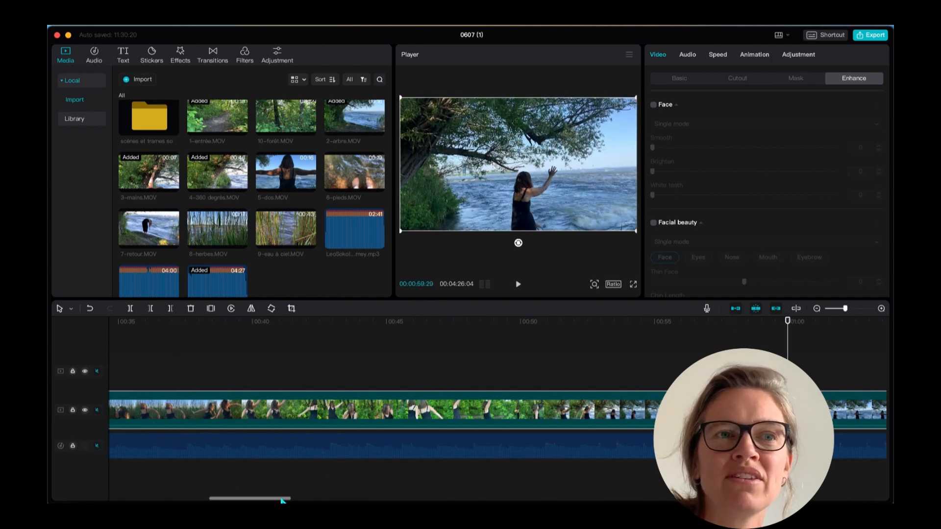
drag(282, 501, 340, 485)
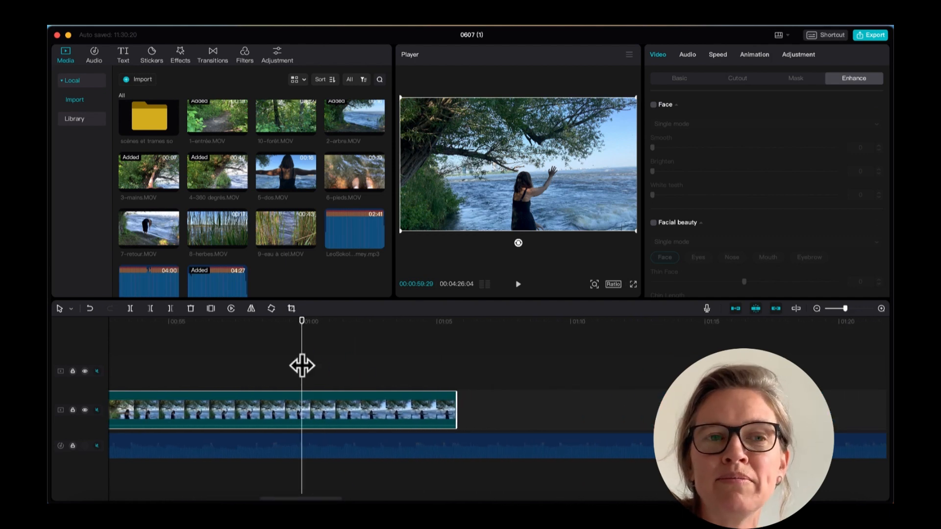
drag(302, 365, 431, 373)
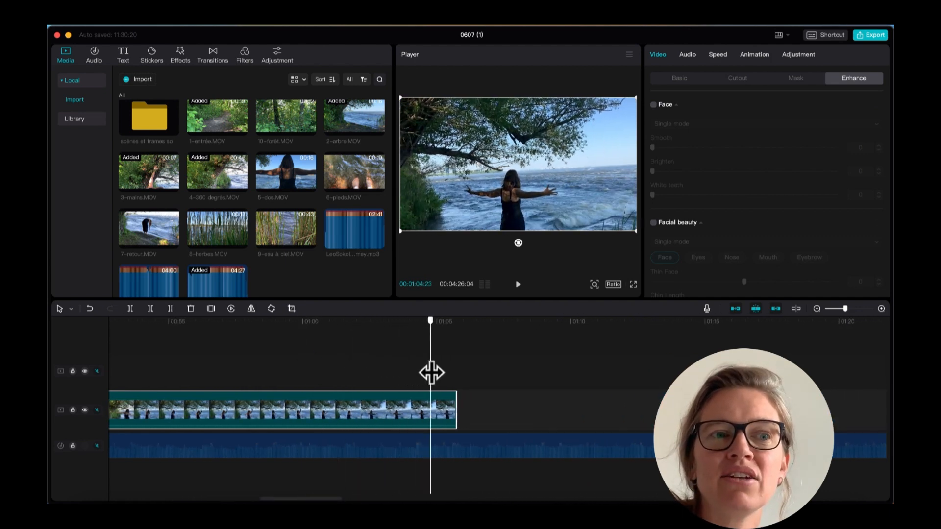
click(169, 312)
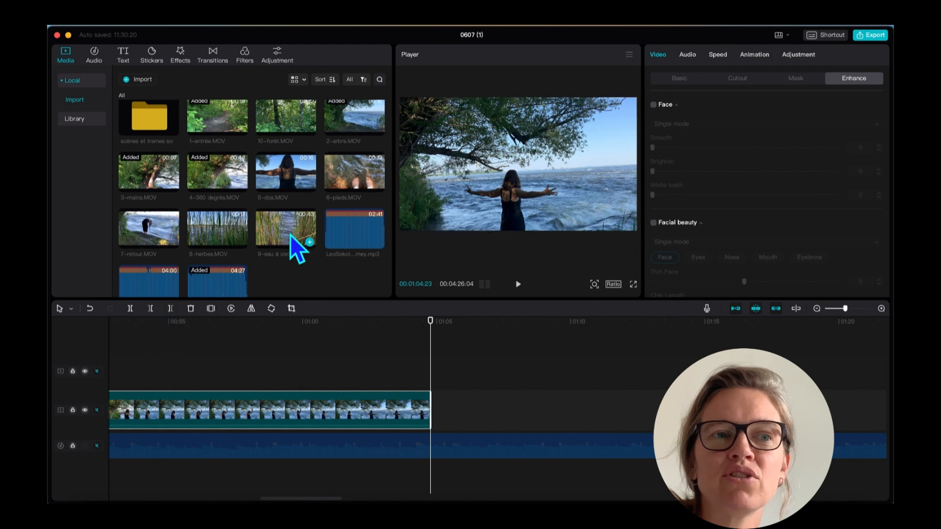
Add 5-dos.MOV after 4-360 degrés.MOV, trim its beginning up to 00:01:05:09, and cut its end at 00:01:16:07.
drag(289, 178, 433, 404)
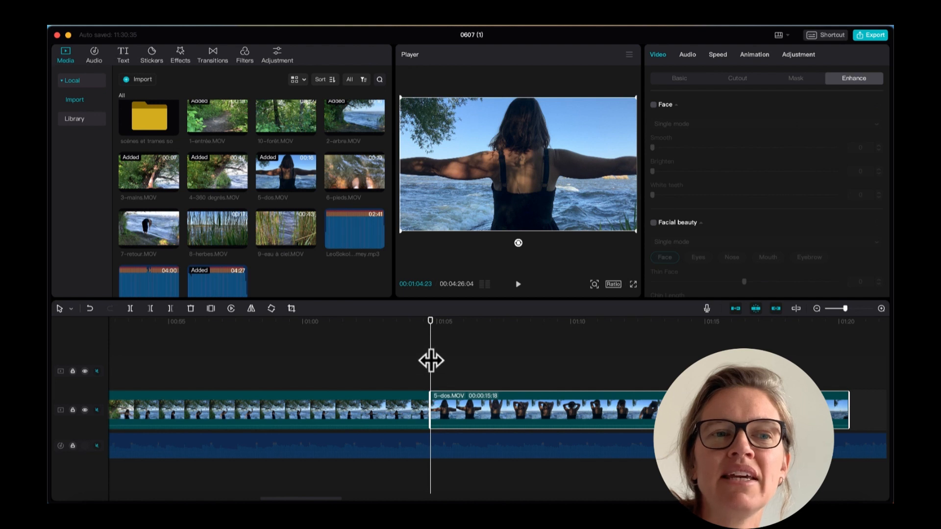
drag(432, 361, 445, 362)
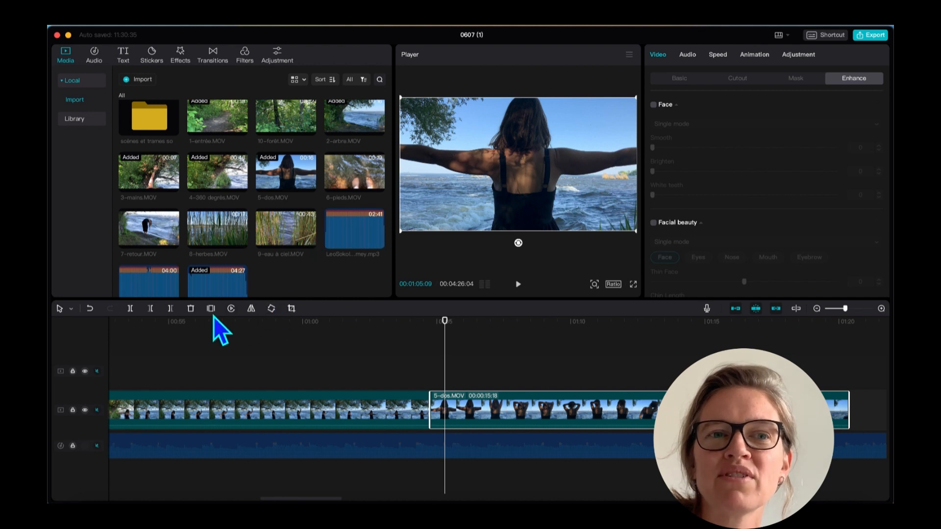
click(150, 309)
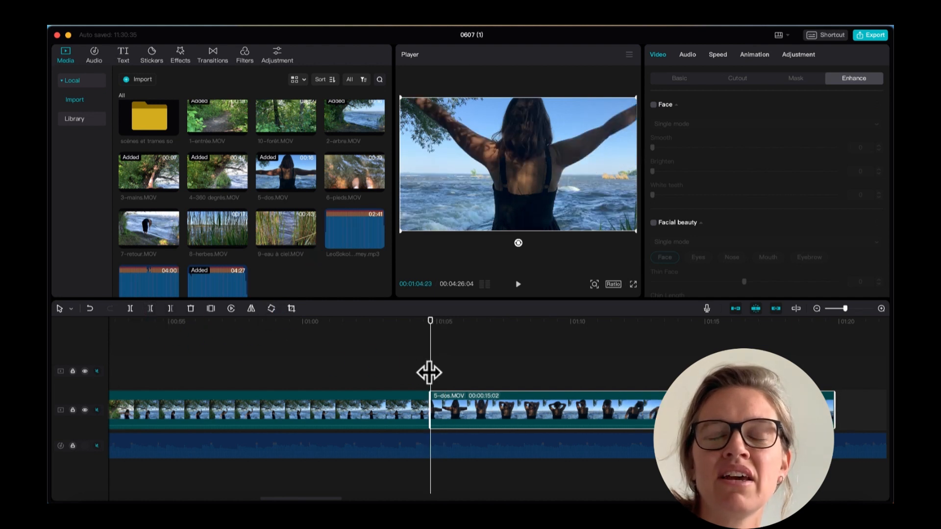
drag(431, 373, 737, 385)
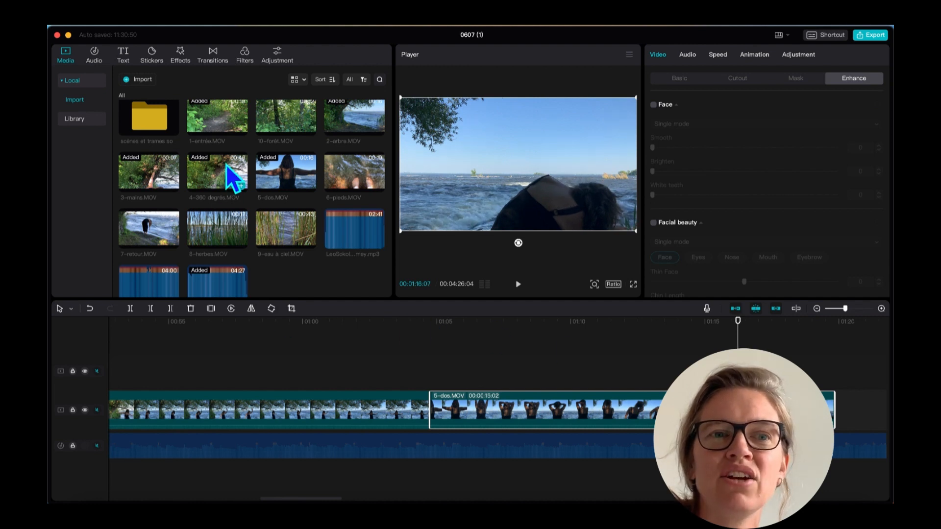
click(172, 309)
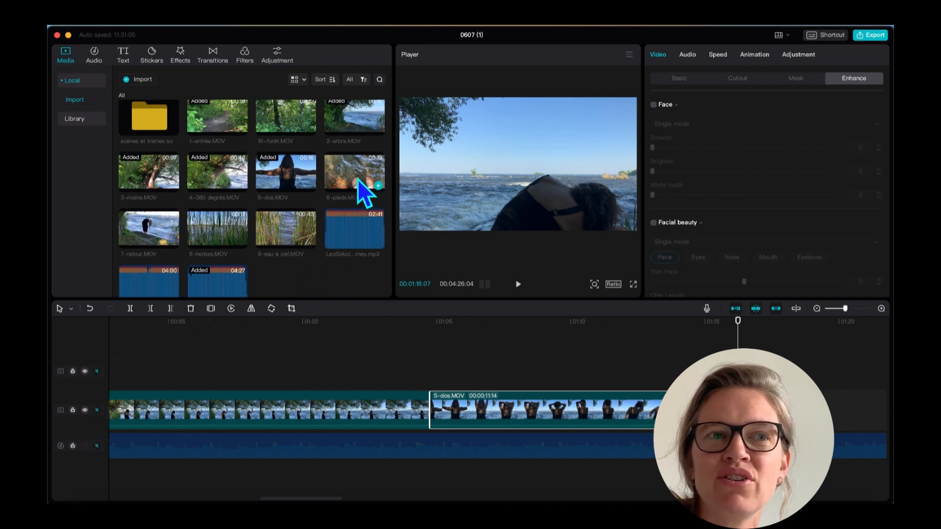
Add 6-pieds.MOV after 5-dos.MOV on the main track and split it at 00:01:20:04.
drag(357, 179, 632, 387)
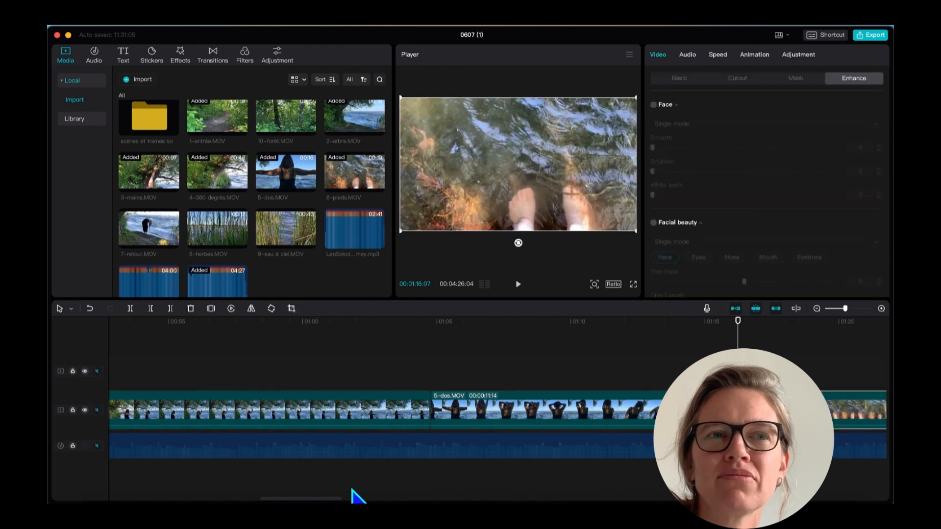
scroll(338, 499, right, 10)
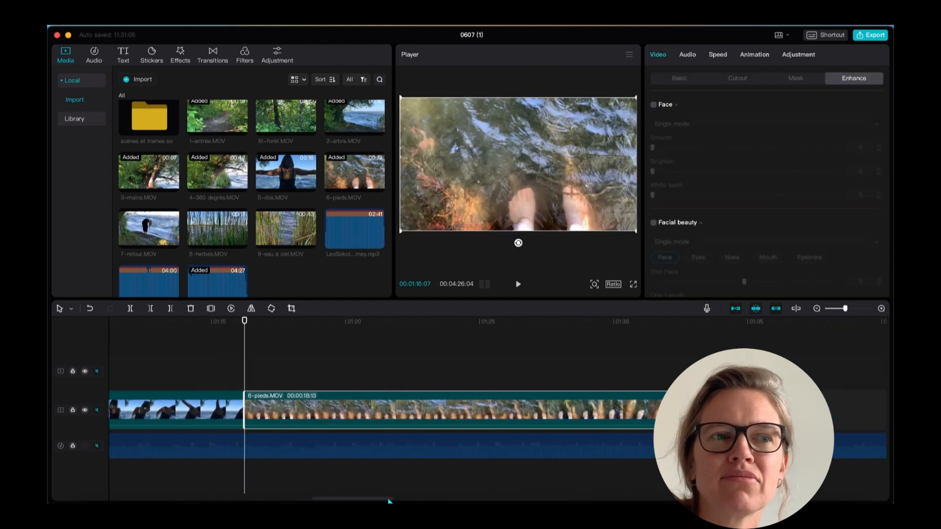
drag(270, 372, 376, 391)
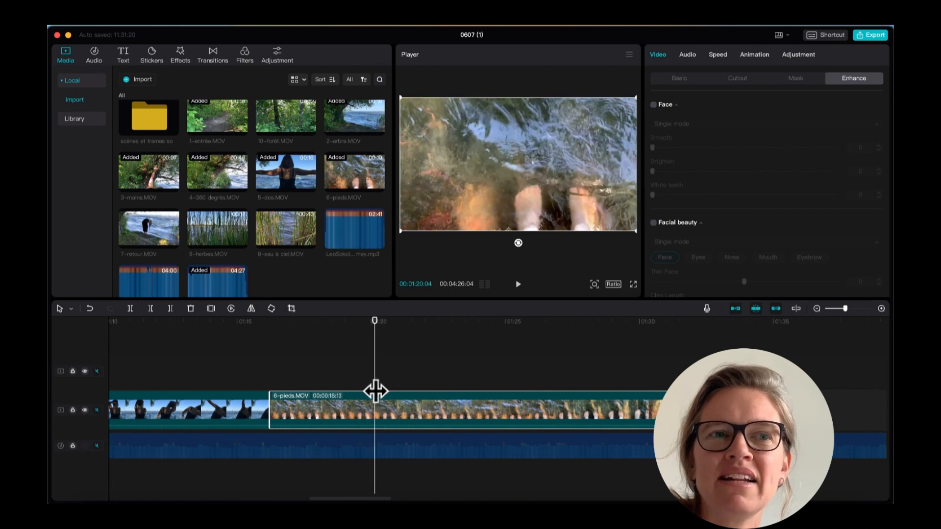
click(130, 309)
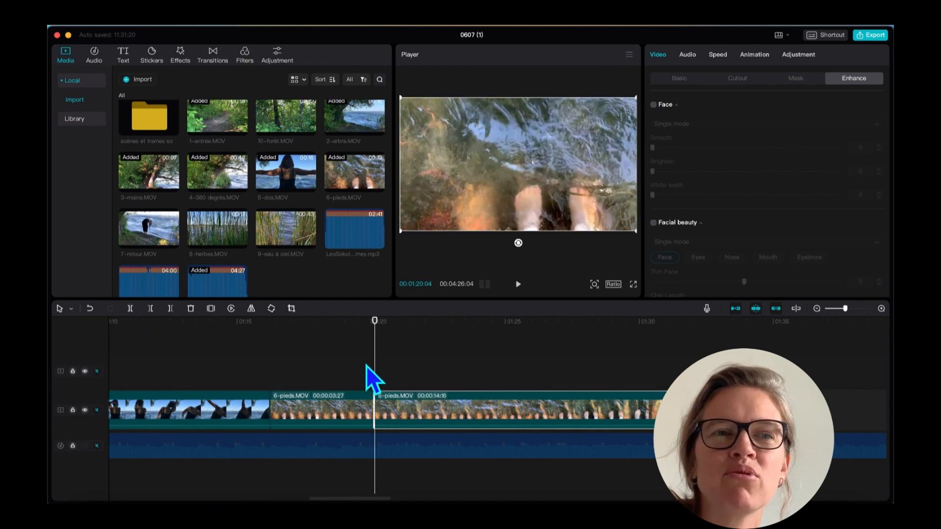
Trim the beginning of the second 6-pieds.MOV part up to 00:01:32:21 and move that part to the start of the main track.
drag(374, 378, 711, 405)
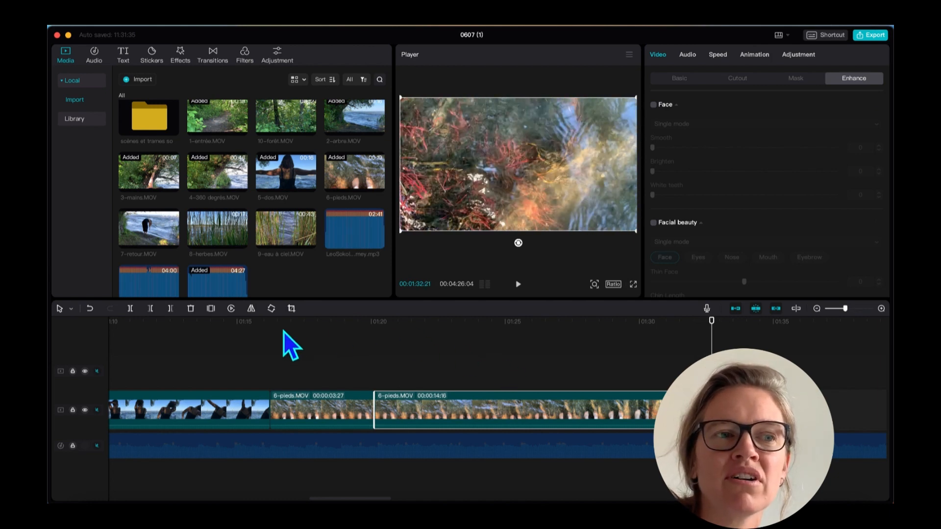
click(149, 312)
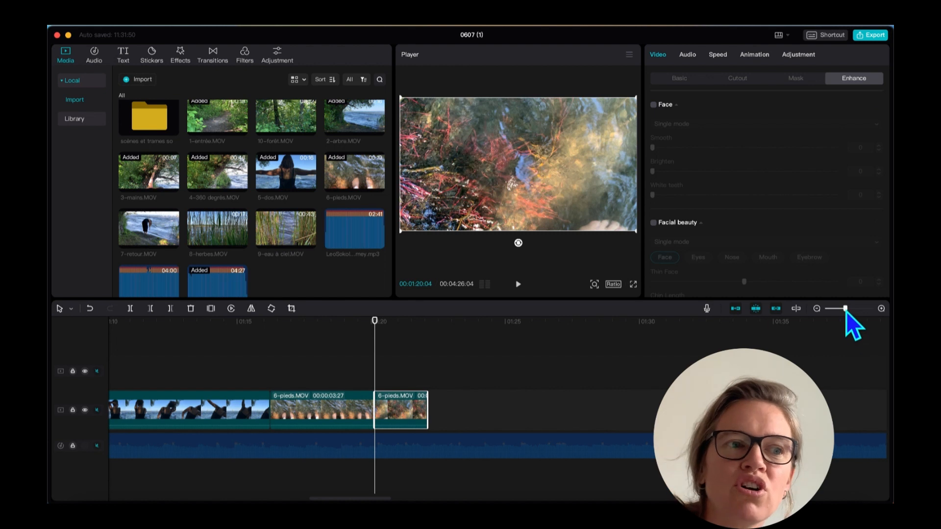
drag(845, 309, 839, 309)
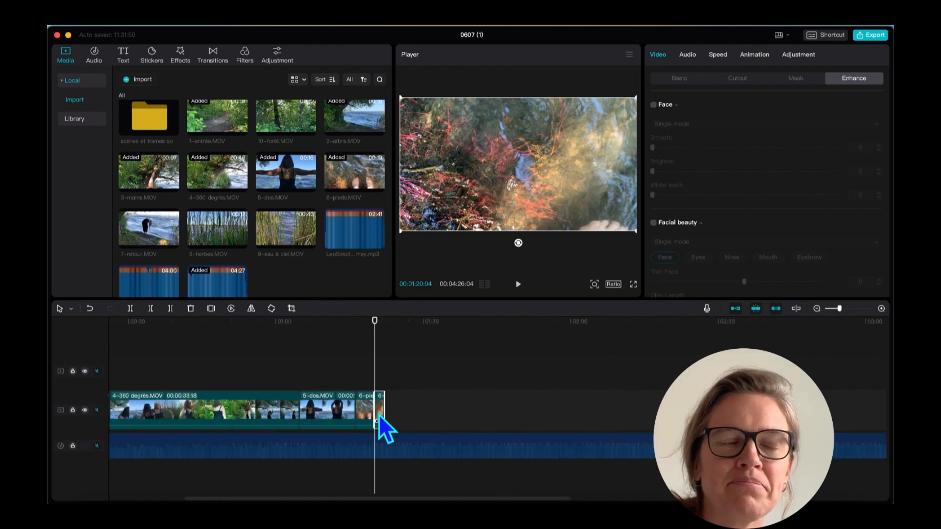
mouse_move(379, 415)
mouse_down()
mouse_move(335, 408)
mouse_move(261, 421)
mouse_move(206, 409)
mouse_move(117, 430)
mouse_move(120, 415)
mouse_up()
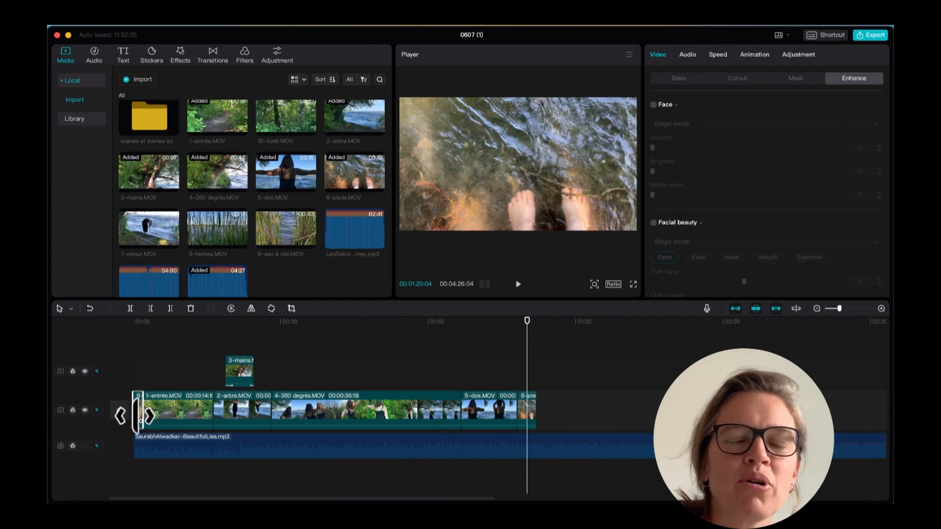
Preview 7-retour.MOV, add it at the end of the main track, and trim off its beginning up to 00:01:26:12.
click(589, 413)
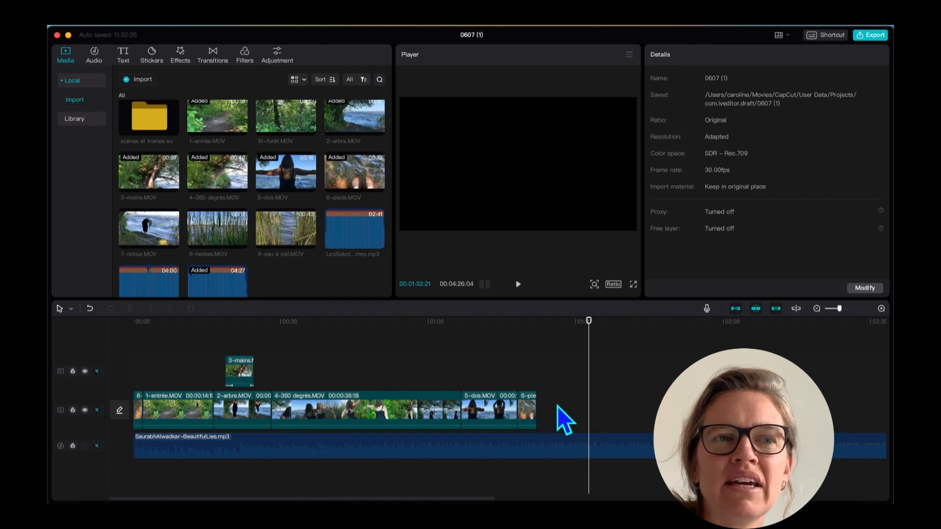
click(154, 233)
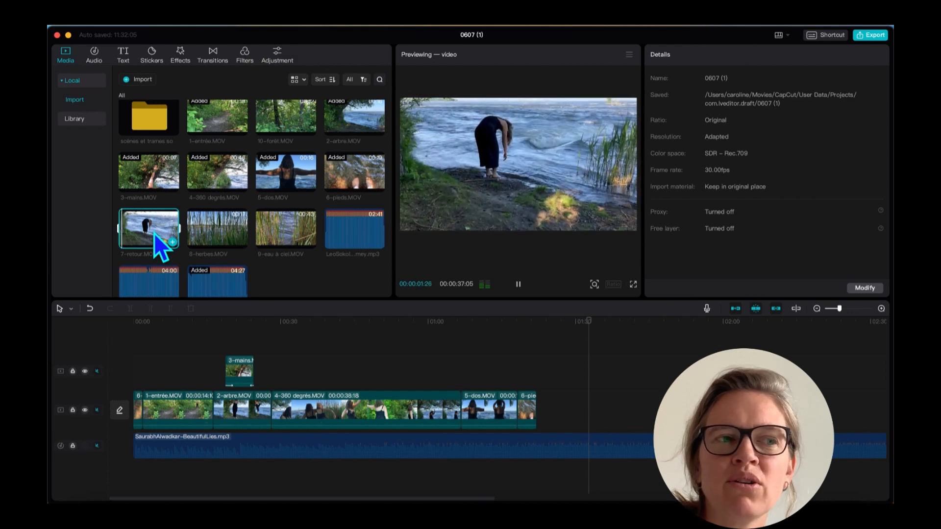
drag(154, 234, 540, 406)
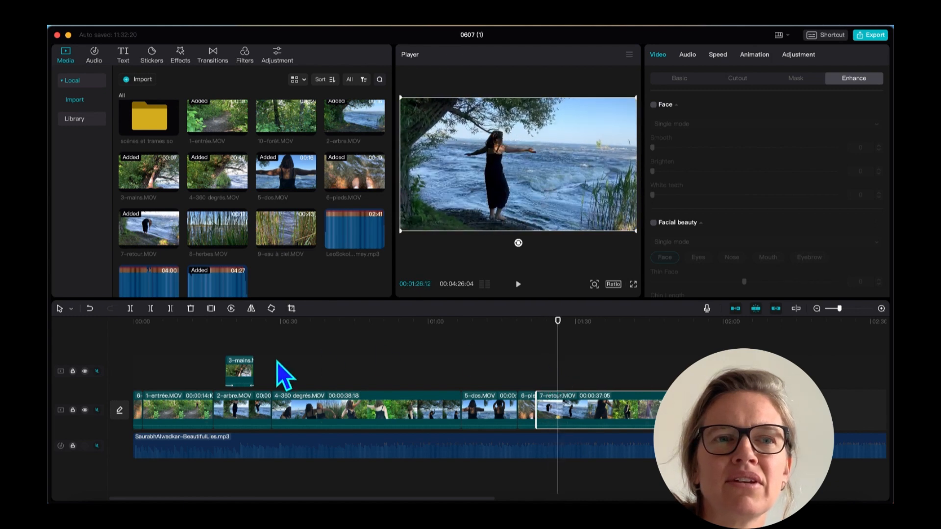
click(151, 311)
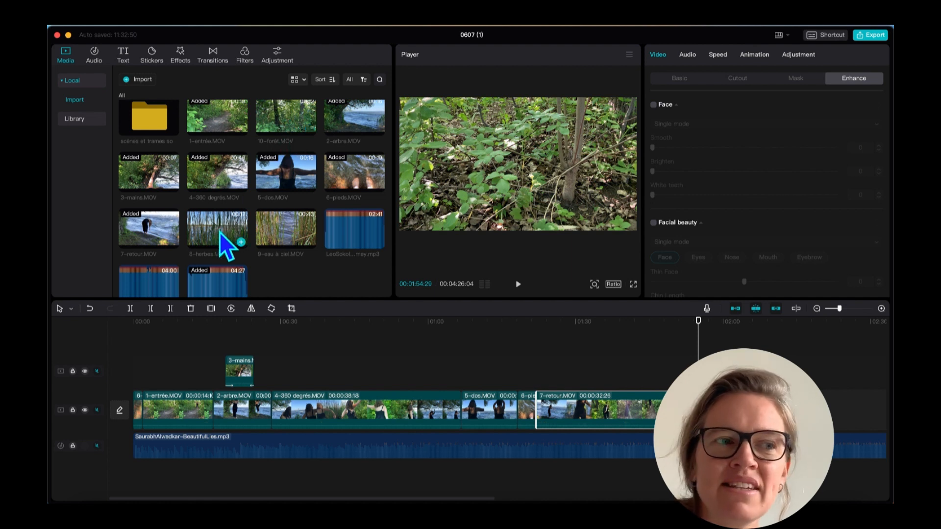
Insert 8-herbes.MOV at the very start of the main track, shorten its end to a few seconds, and play back the opening.
drag(219, 234, 131, 411)
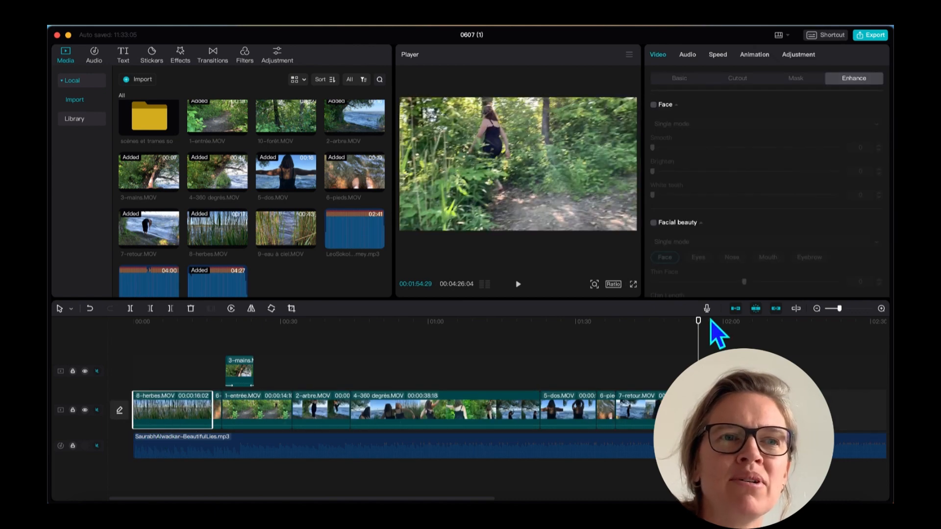
drag(699, 349, 119, 376)
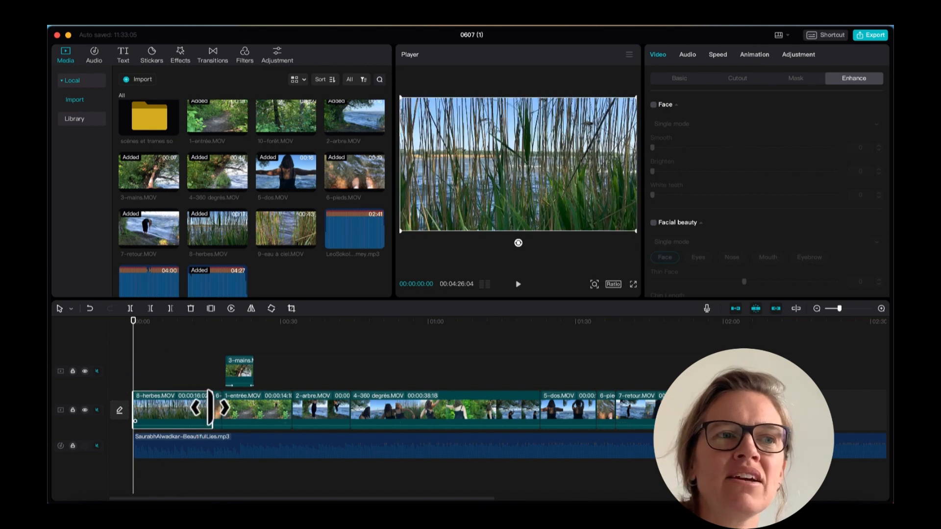
drag(210, 407, 143, 414)
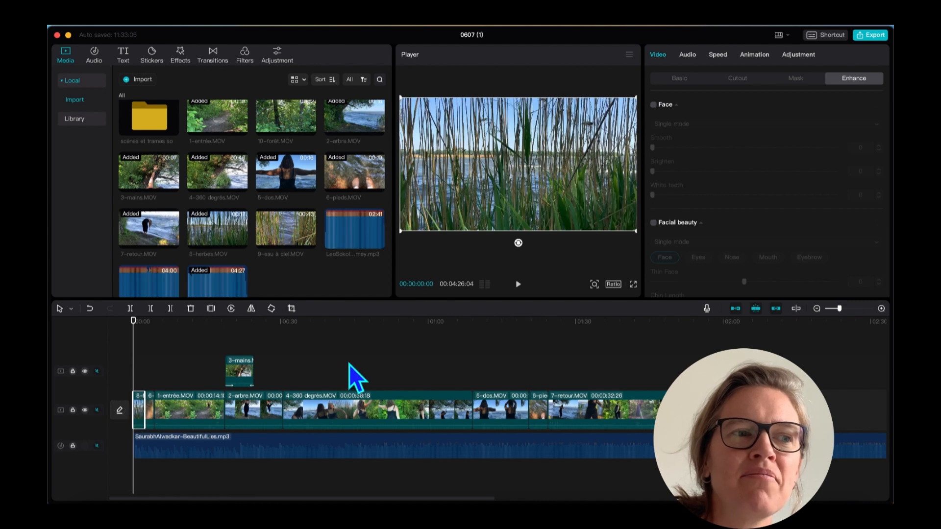
click(522, 292)
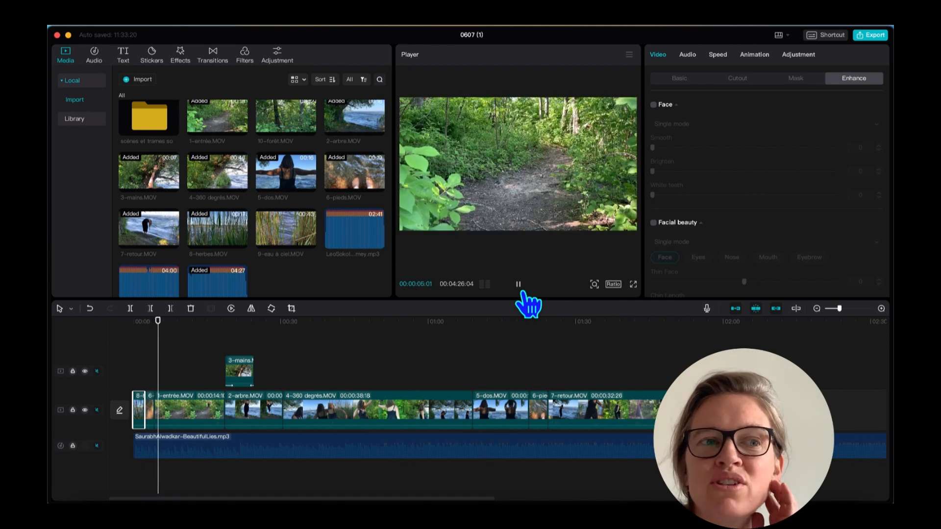
click(518, 284)
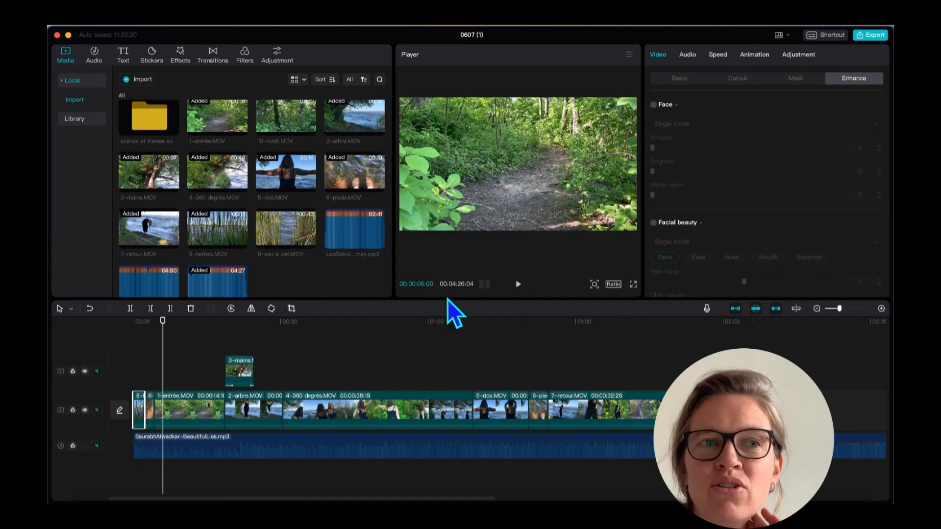
Insert 9-eau à ciel.MOV just before 1-entrée.MOV, shorten its end to a few seconds, and play back the opening from the start.
drag(285, 235, 336, 423)
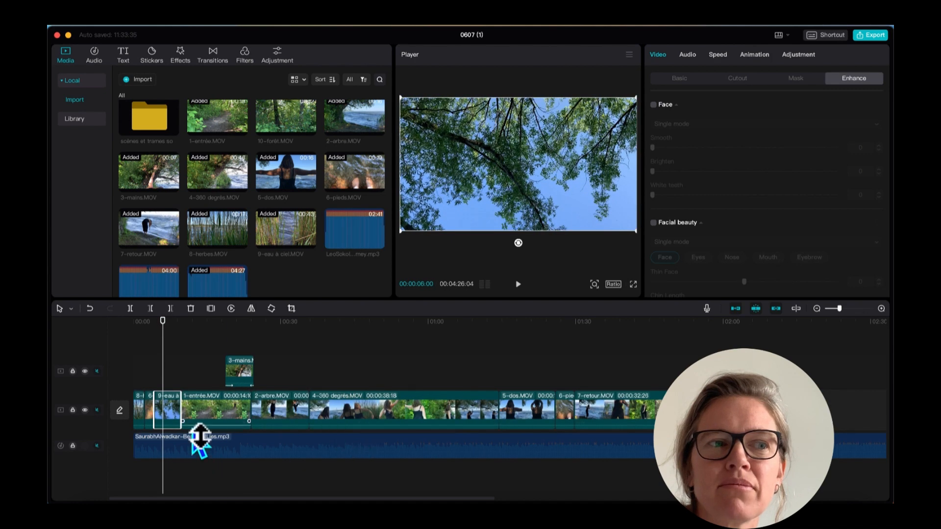
drag(180, 411, 161, 414)
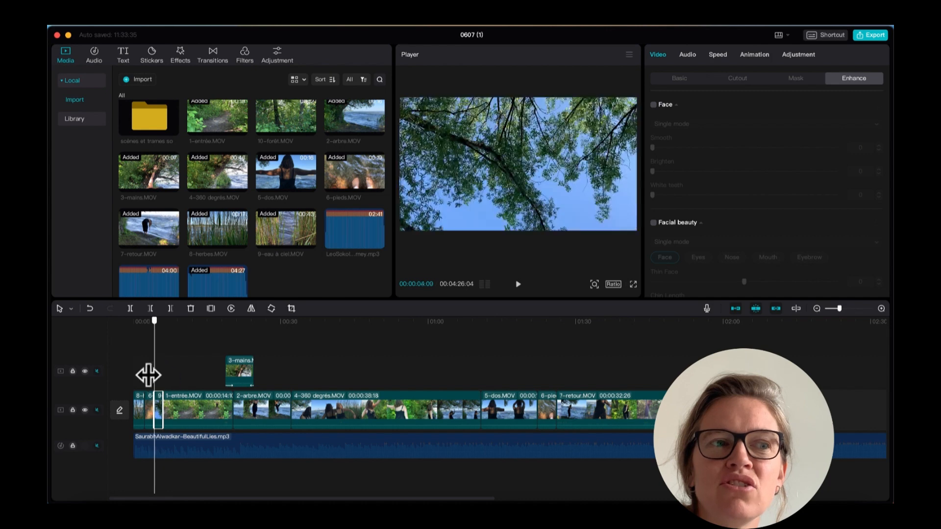
click(128, 361)
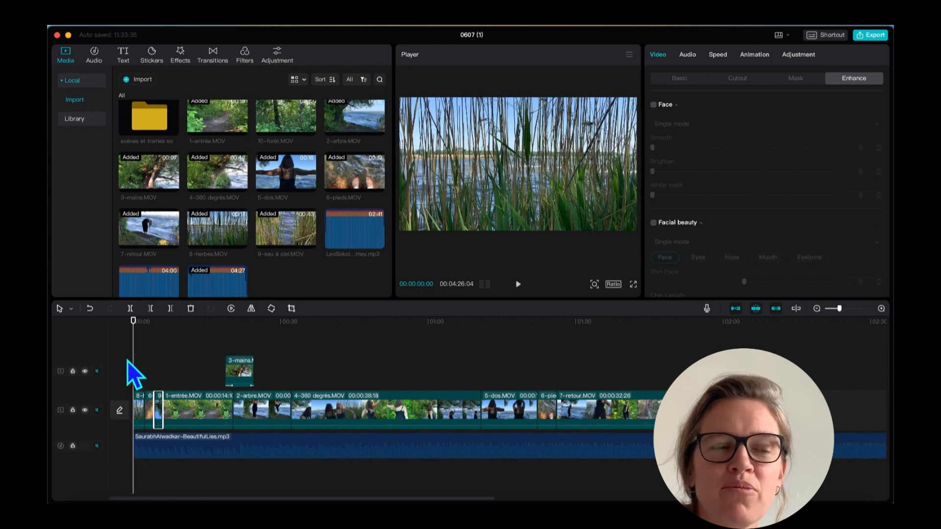
key(space)
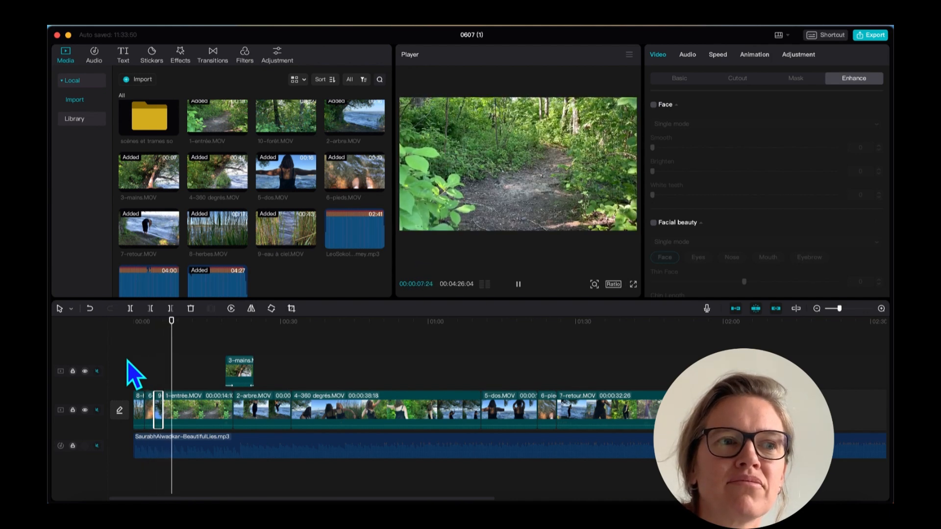
key(space)
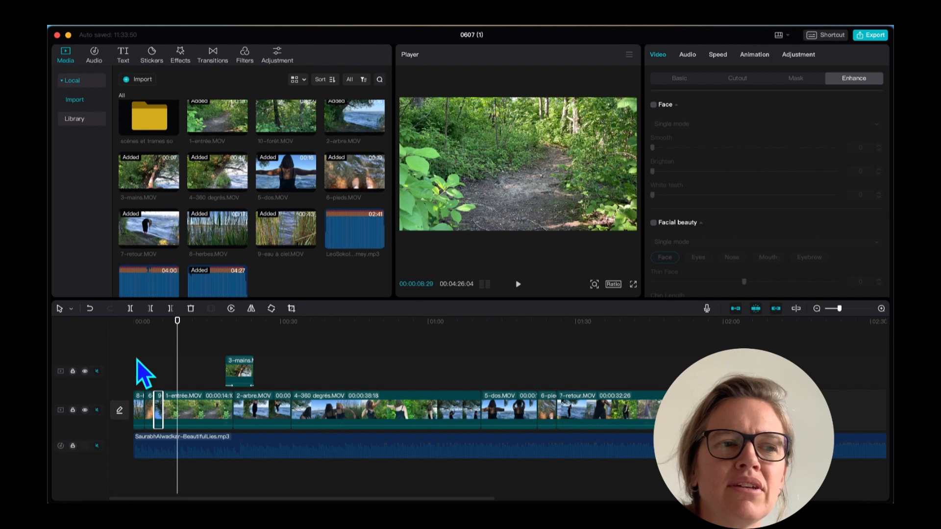
Insert a freeze frame in 1-entrée.MOV at 00:00:15:13 and play back the passage.
click(202, 417)
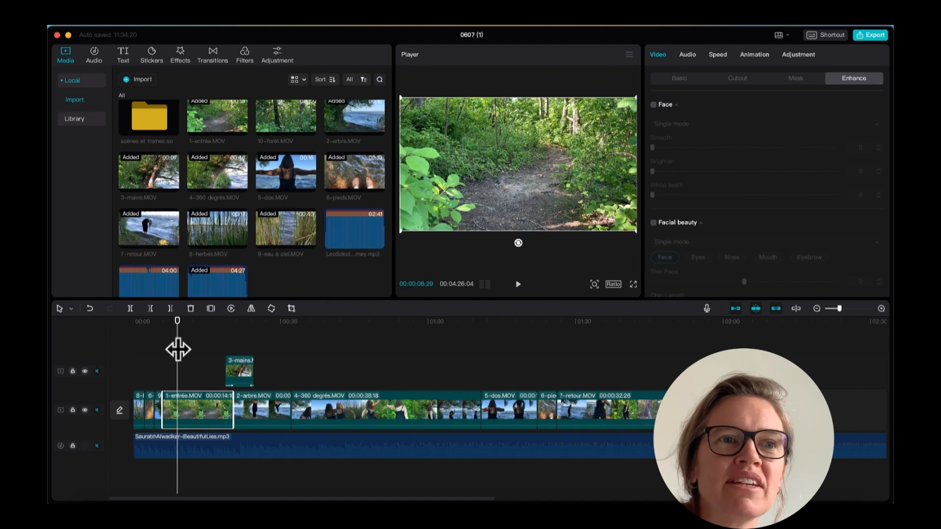
drag(178, 349, 210, 360)
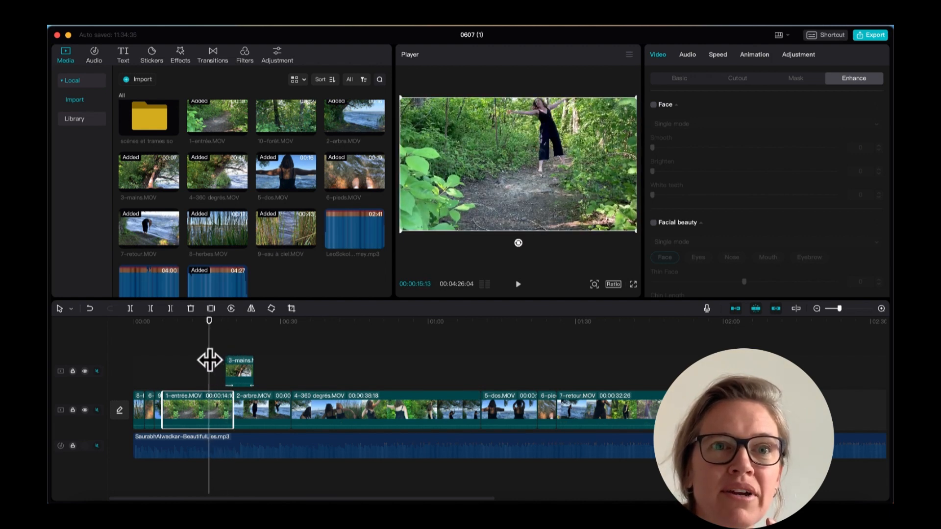
click(211, 308)
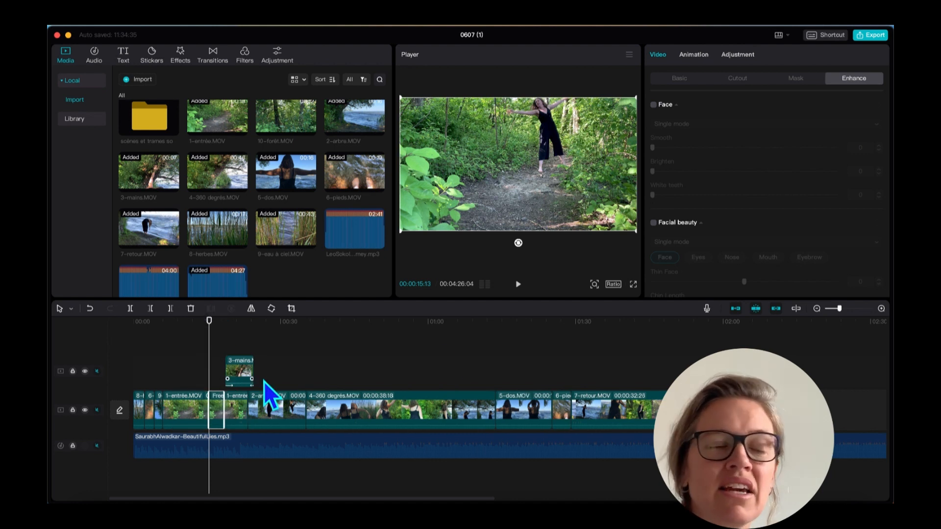
click(881, 308)
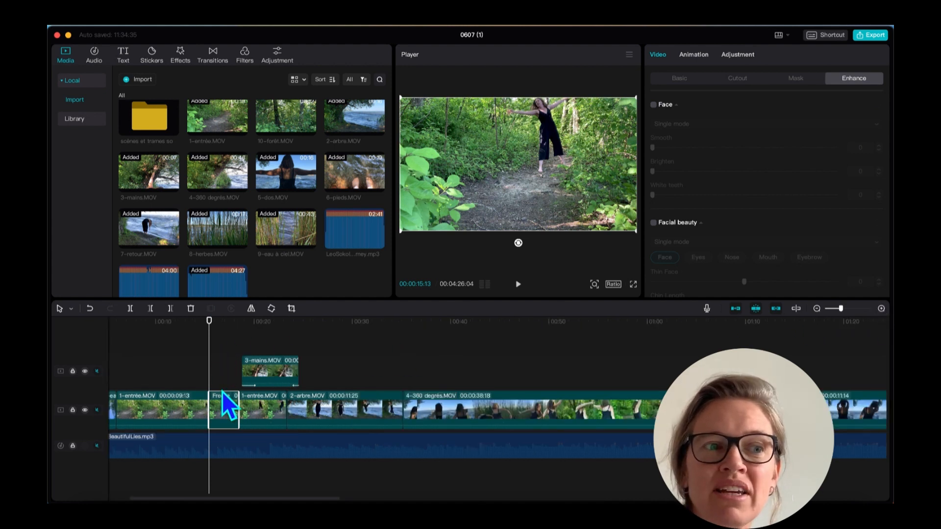
key(space)
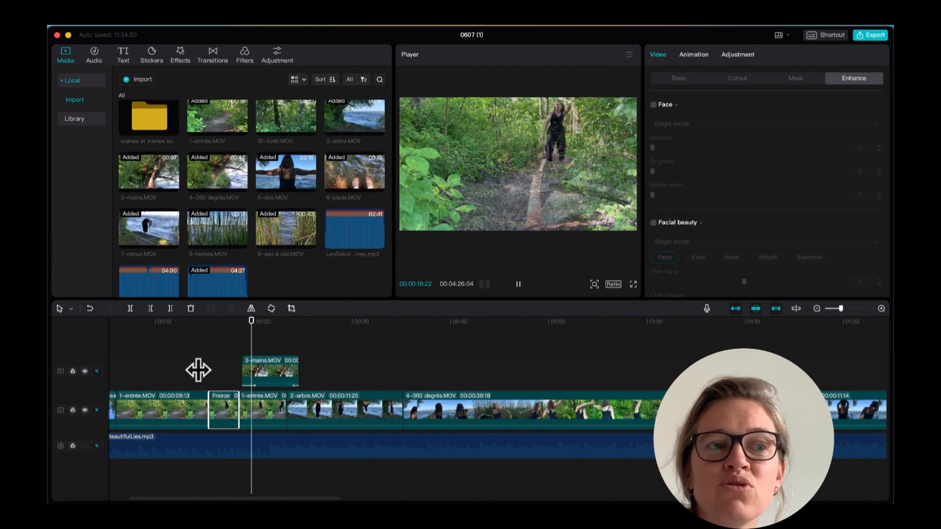
key(space)
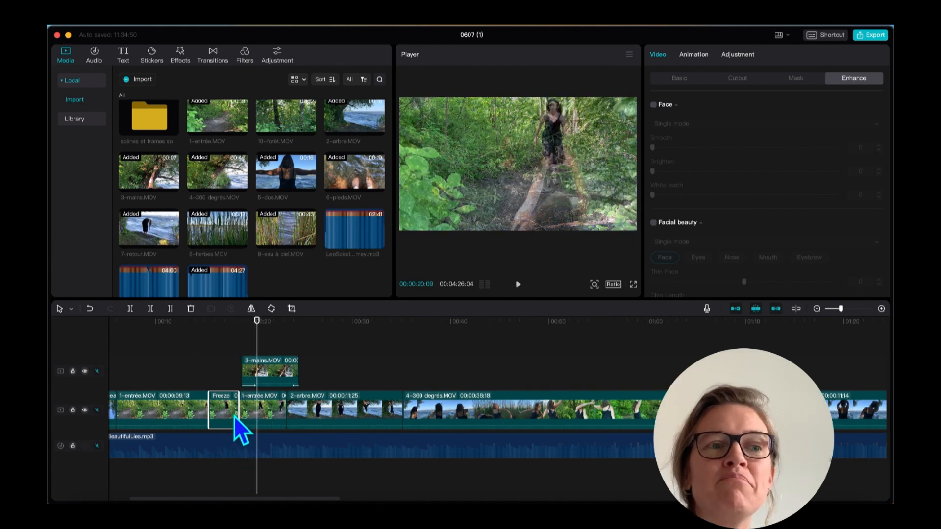
Move the 3-mains.MOV overlay to start at about 00:00:30 and shorten the freeze frame to about 1.5 seconds.
drag(209, 406, 199, 407)
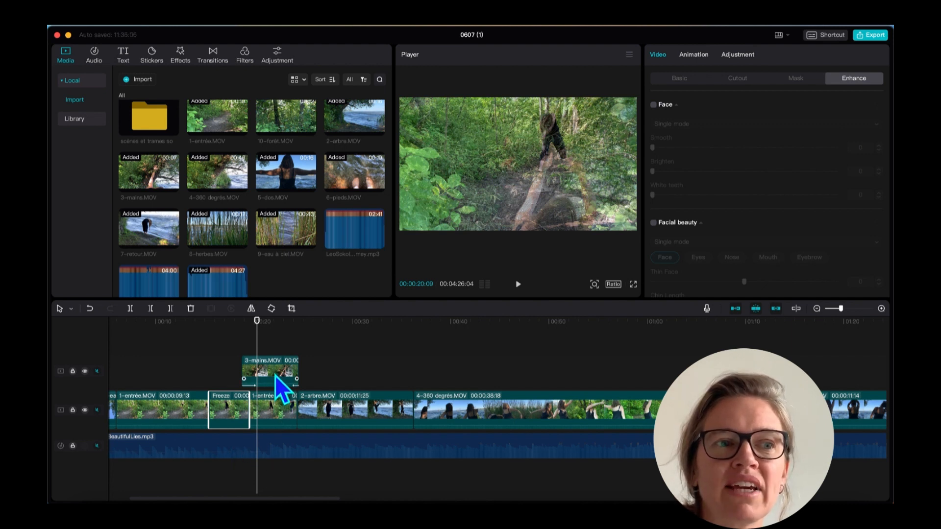
drag(275, 375, 384, 380)
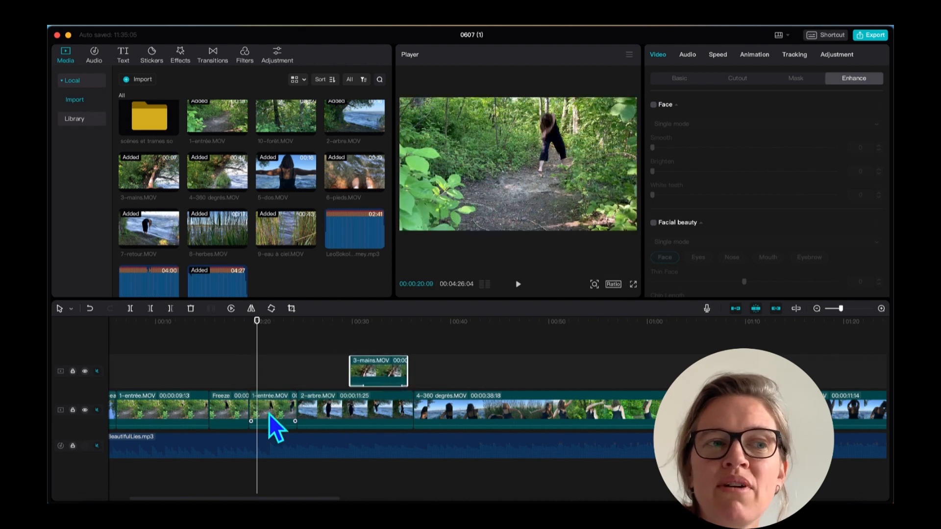
click(233, 415)
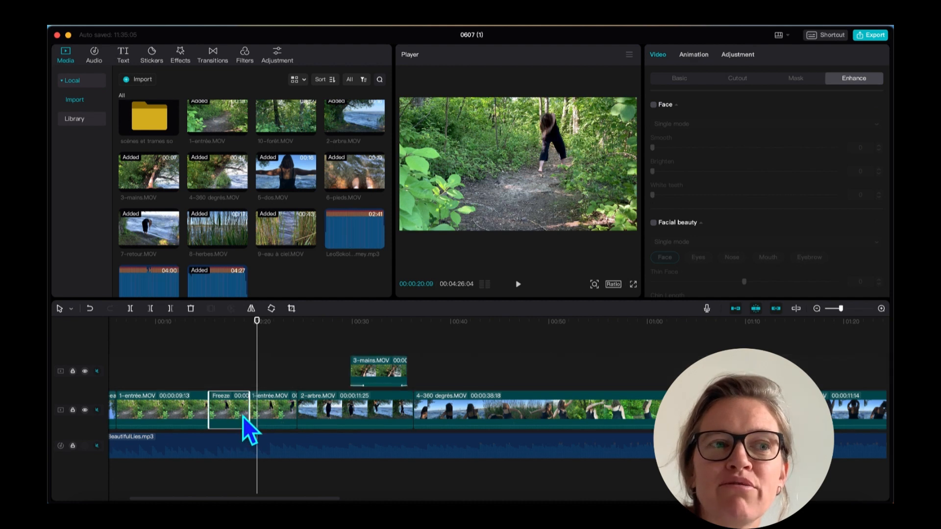
drag(245, 414, 223, 411)
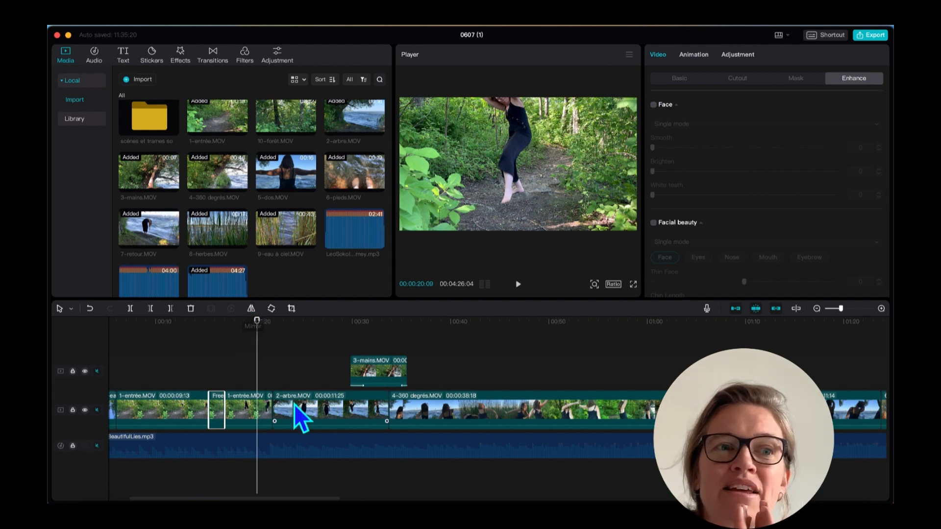
Mirror the 6-pieds.MOV clip at 00:01:24:11, flipping it back and forth to compare.
click(381, 496)
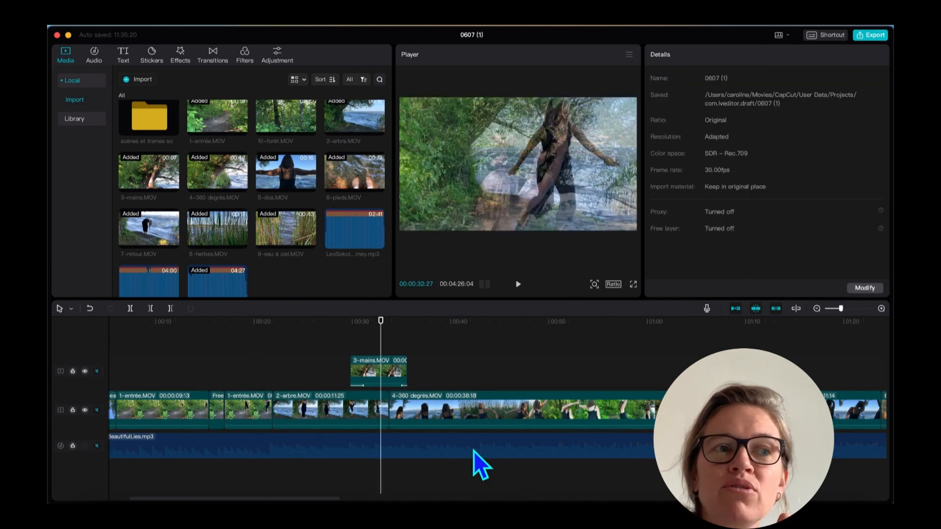
drag(381, 351, 845, 361)
drag(319, 499, 455, 499)
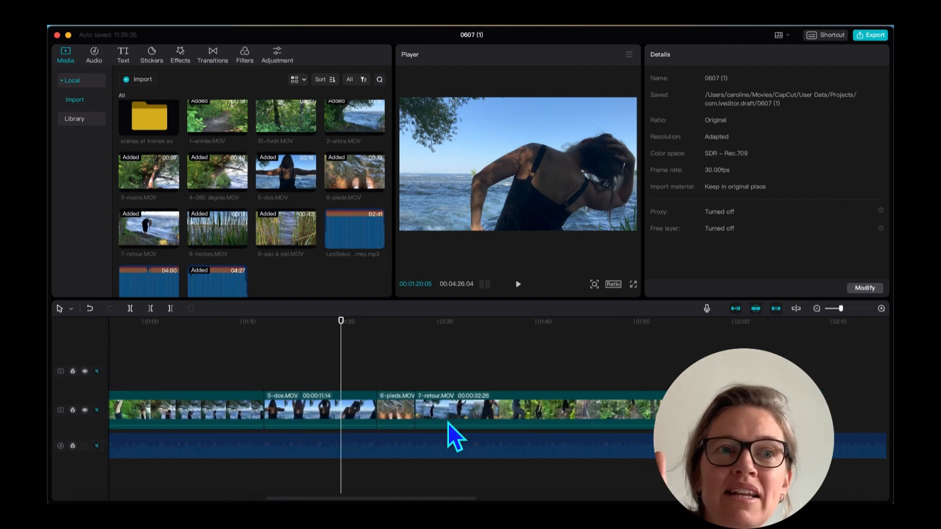
click(390, 409)
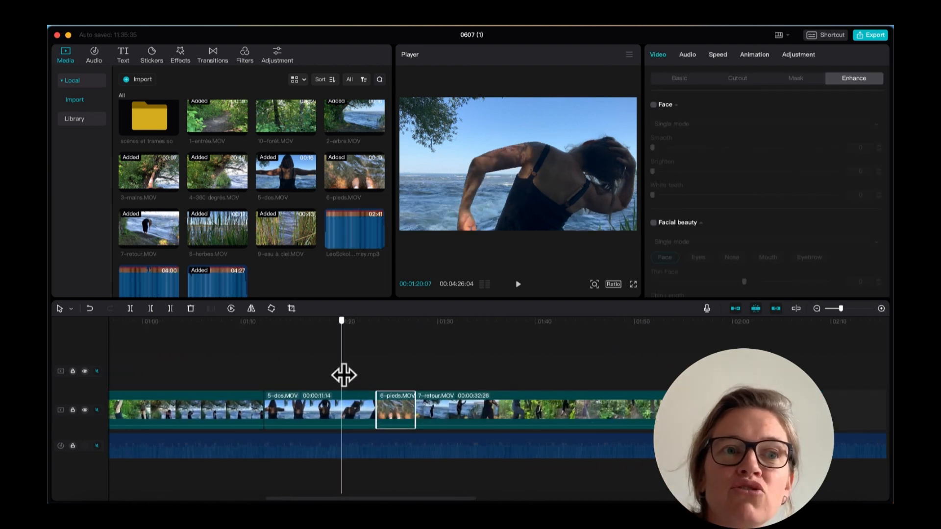
drag(344, 375, 383, 376)
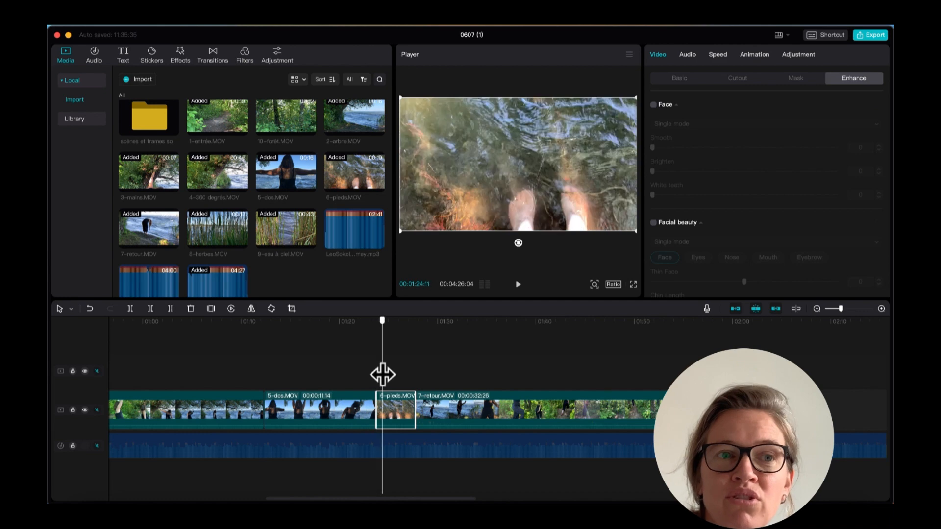
click(252, 313)
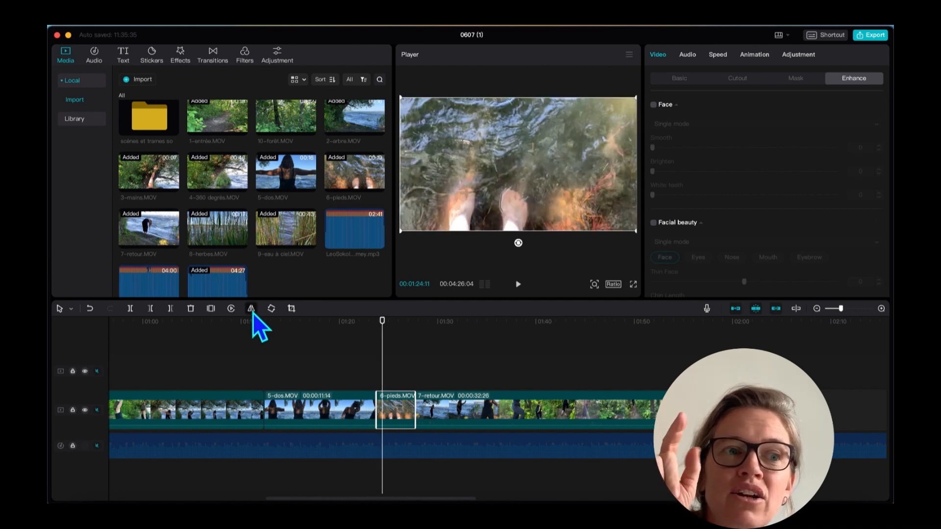
click(252, 313)
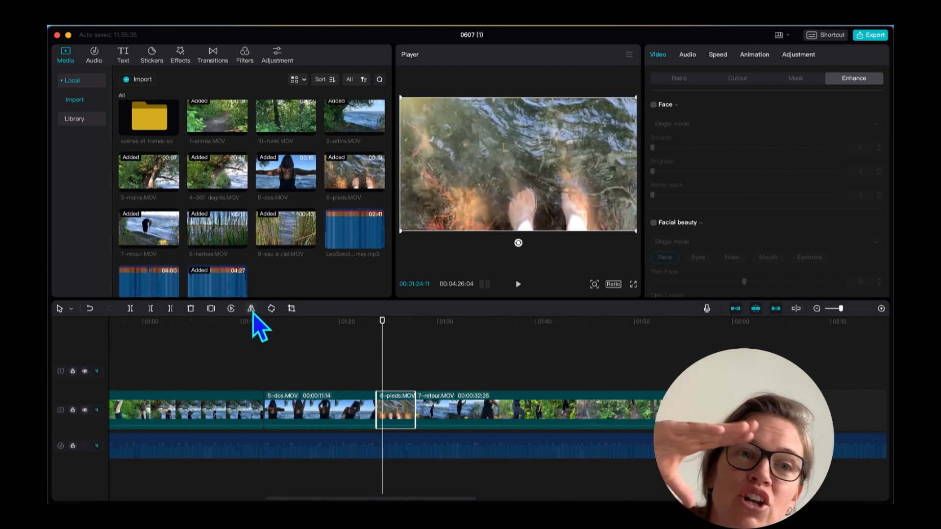
click(252, 313)
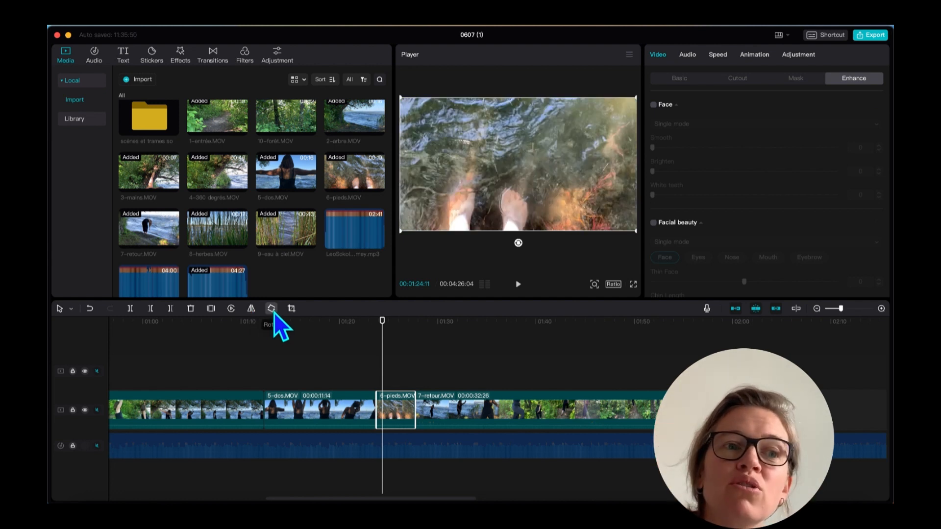
Rotate 6-pieds.MOV in quarter turns through a full circle and reverse its mirroring.
click(273, 314)
click(273, 313)
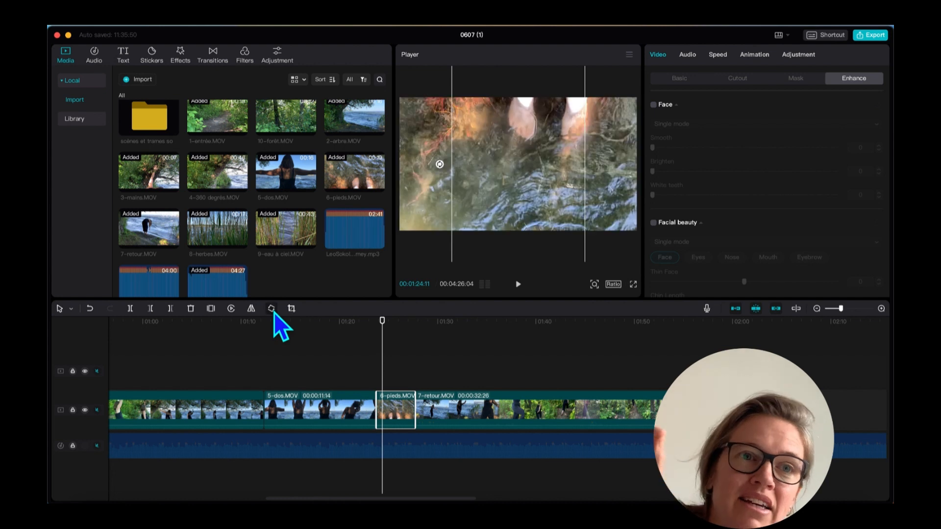
click(274, 312)
click(274, 312)
click(274, 312)
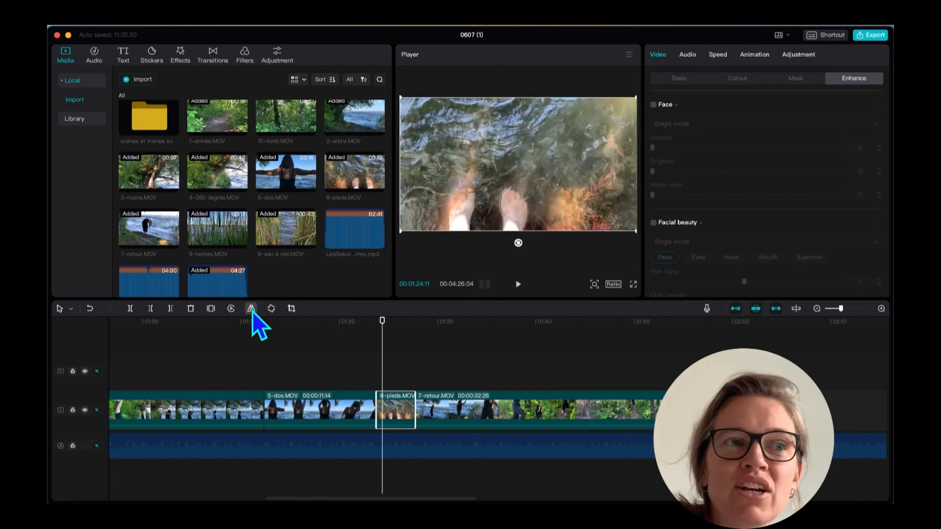
click(252, 310)
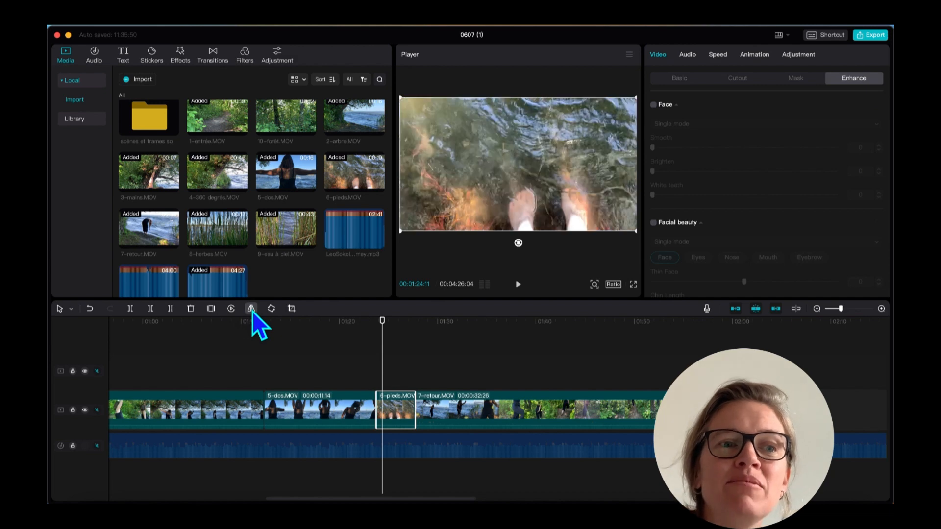
Open the Crop tool for 6-pieds.MOV, scrub its preview to 00:00:01:07, and confirm with the full frame and Free ratio.
click(291, 309)
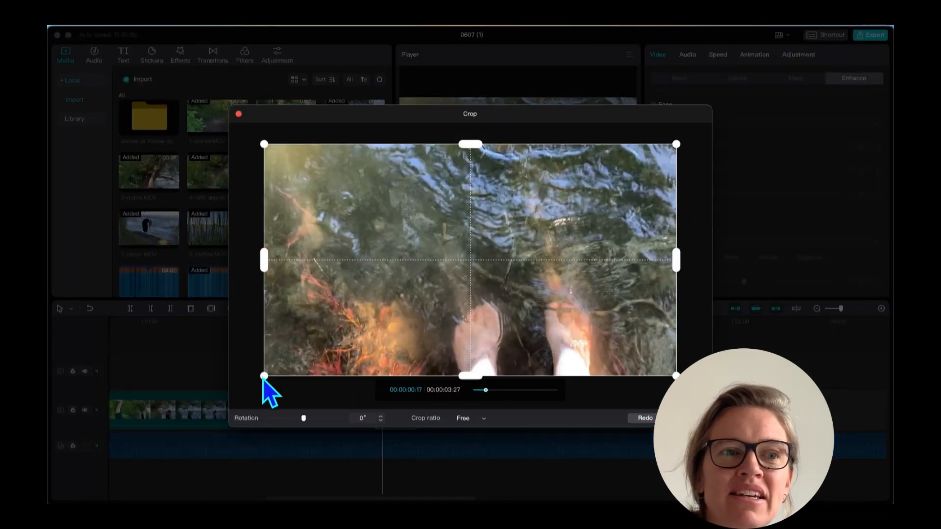
drag(264, 377, 259, 404)
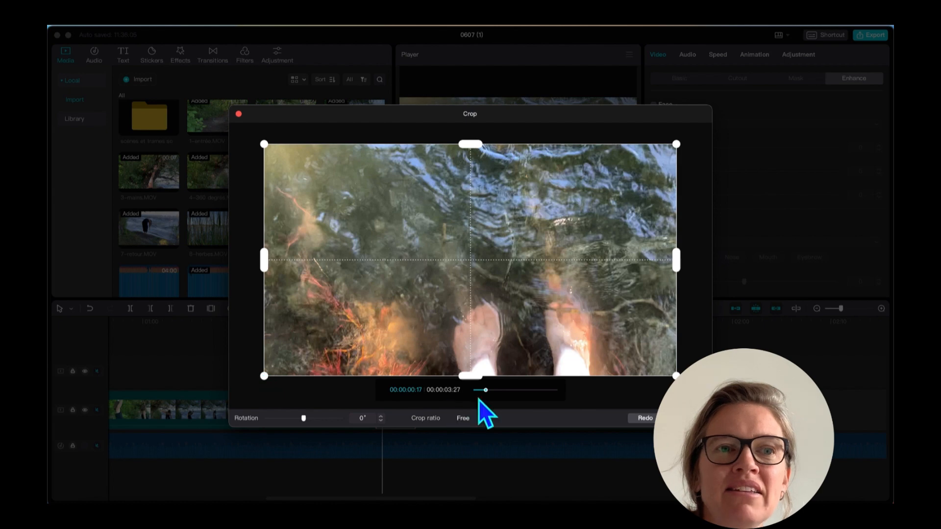
drag(485, 391, 499, 392)
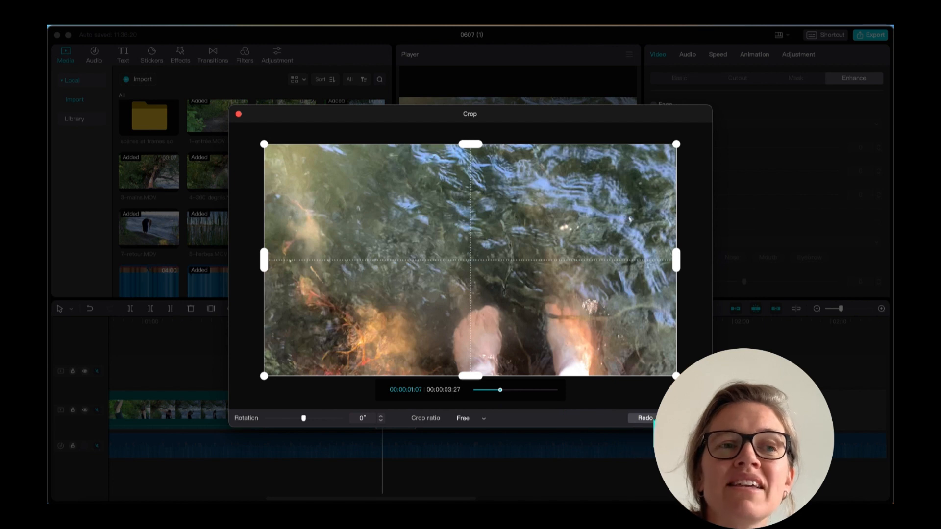
click(686, 418)
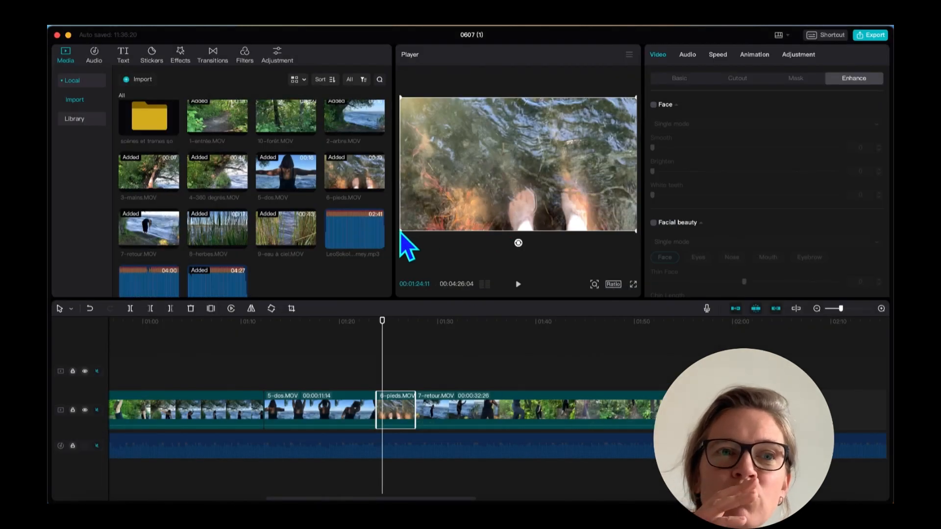
Enlarge 6-pieds.MOV in the player to about 139% and shift it horizontally to about X -468.
drag(400, 231, 418, 257)
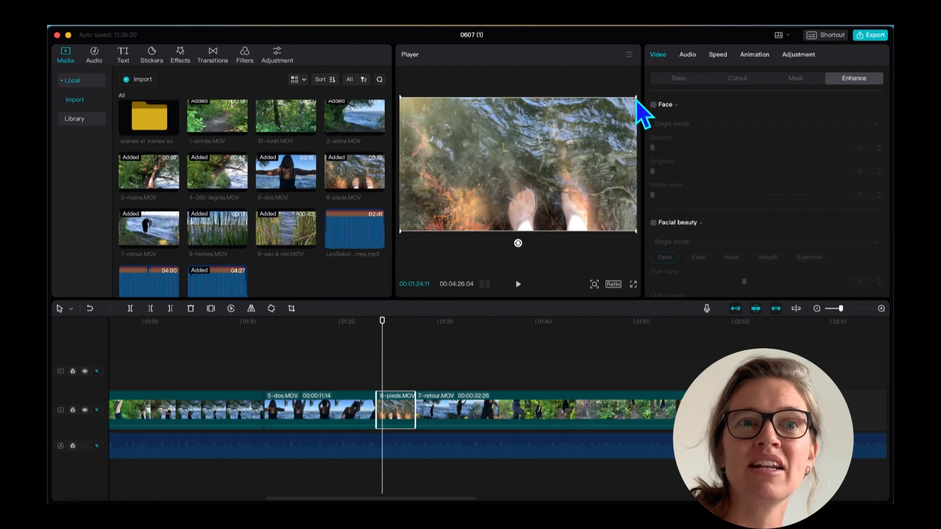
drag(636, 99, 664, 74)
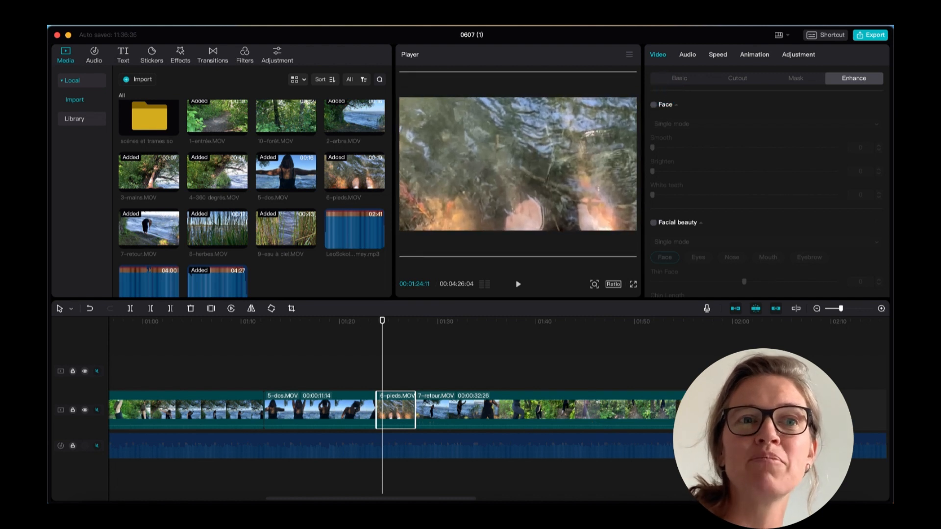
drag(592, 172, 563, 170)
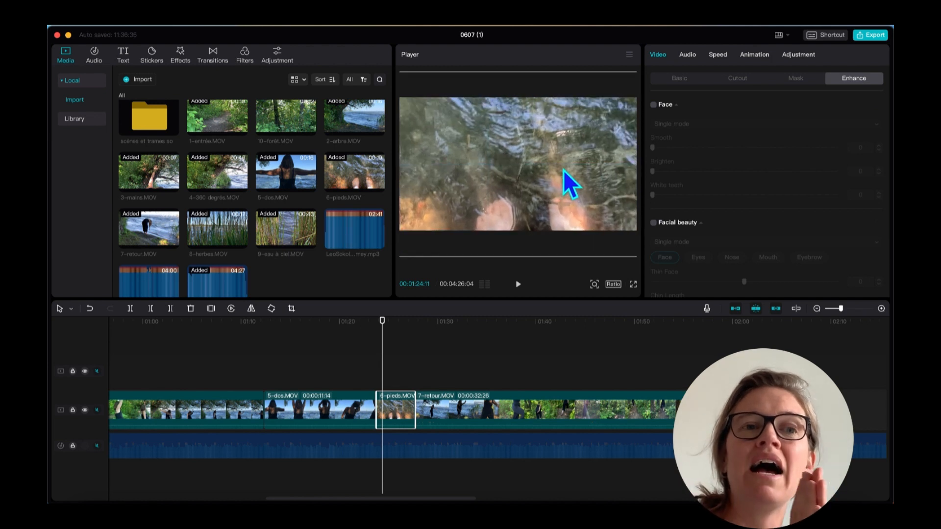
Align 6-pieds.MOV to the bottom of the frame, try left and right alignment, and center it horizontally.
click(684, 80)
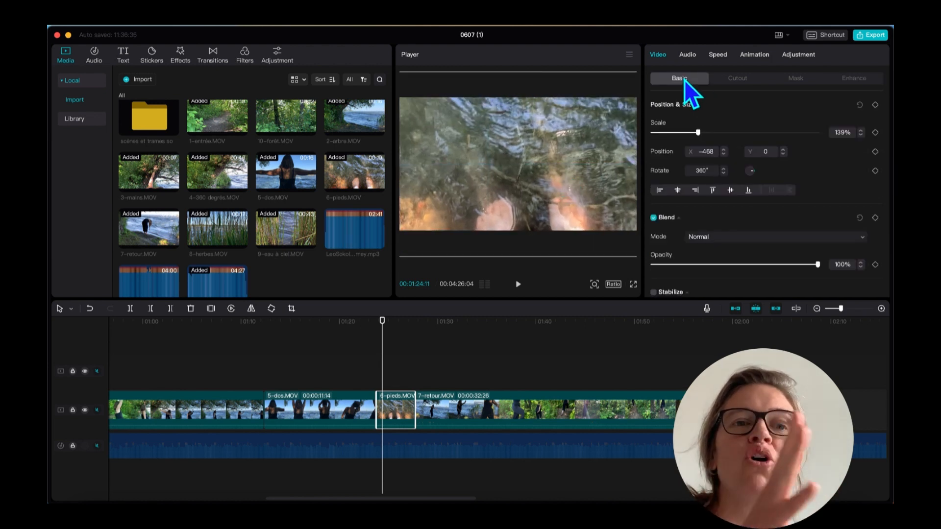
click(679, 191)
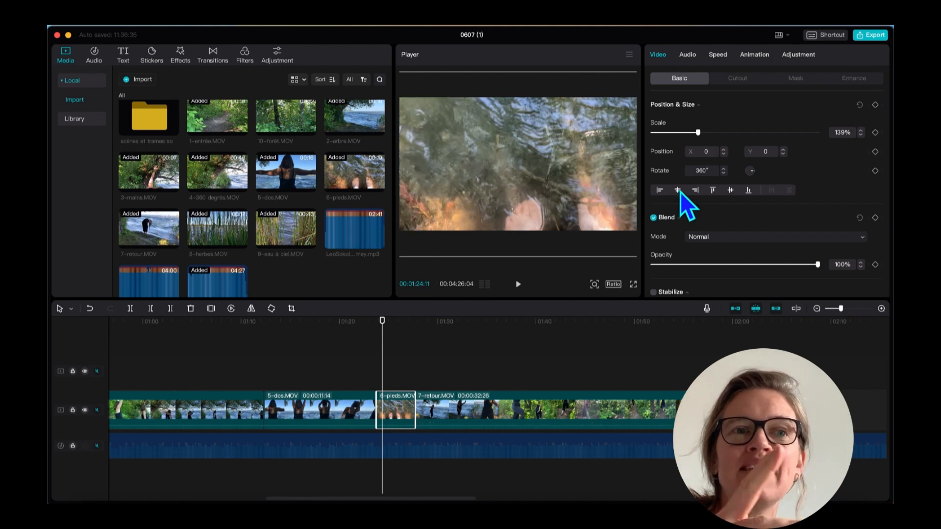
click(749, 192)
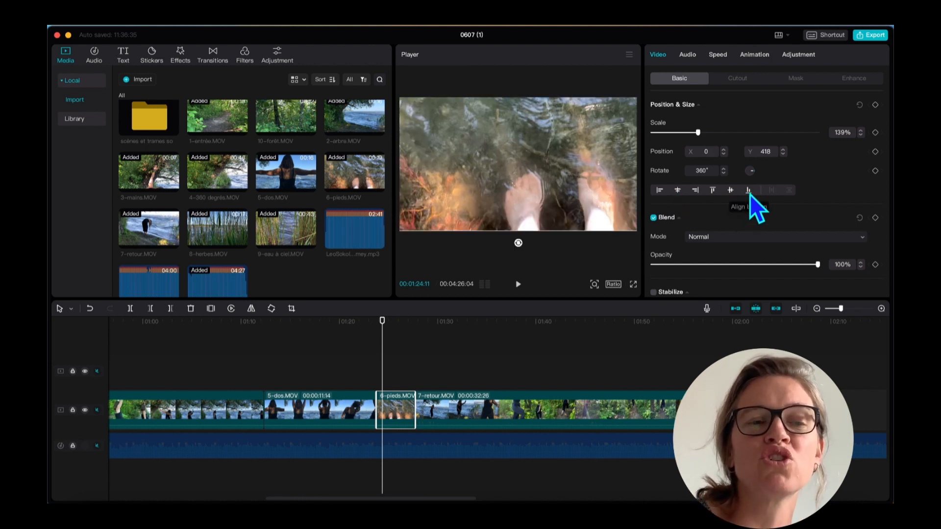
click(660, 192)
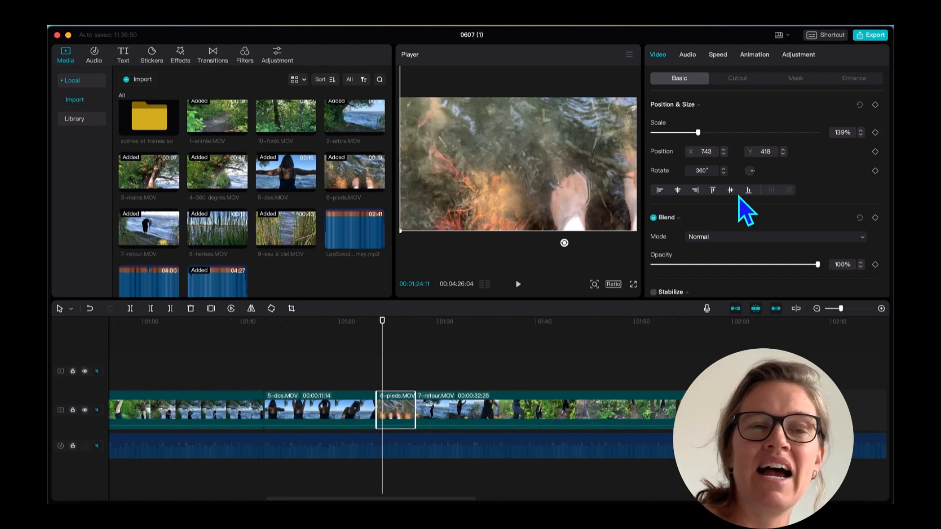
click(696, 191)
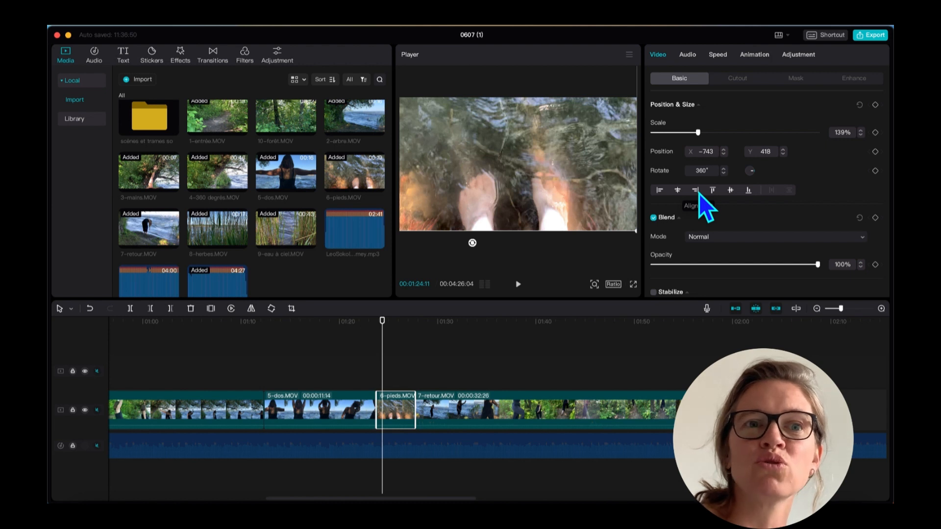
click(678, 191)
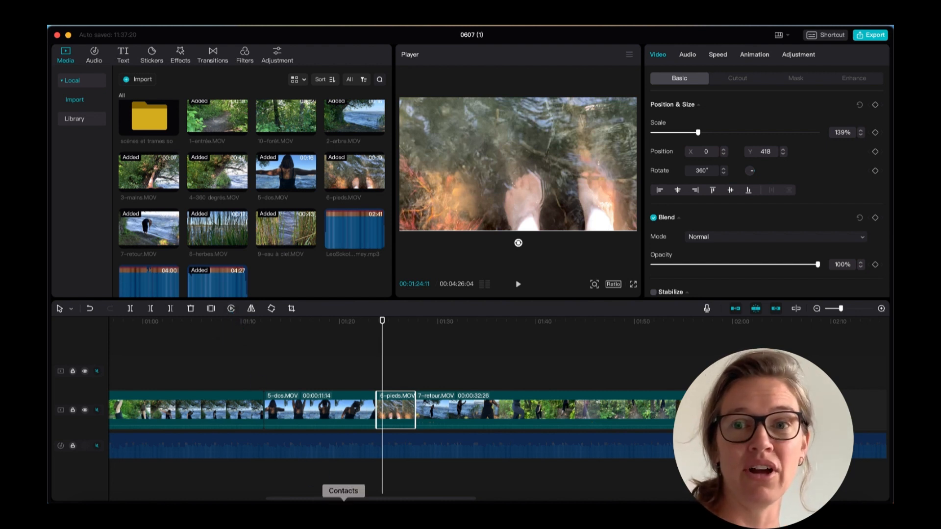
Reverse the 5-dos.MOV clip on the main track.
drag(363, 499, 356, 498)
drag(305, 499, 351, 500)
click(372, 430)
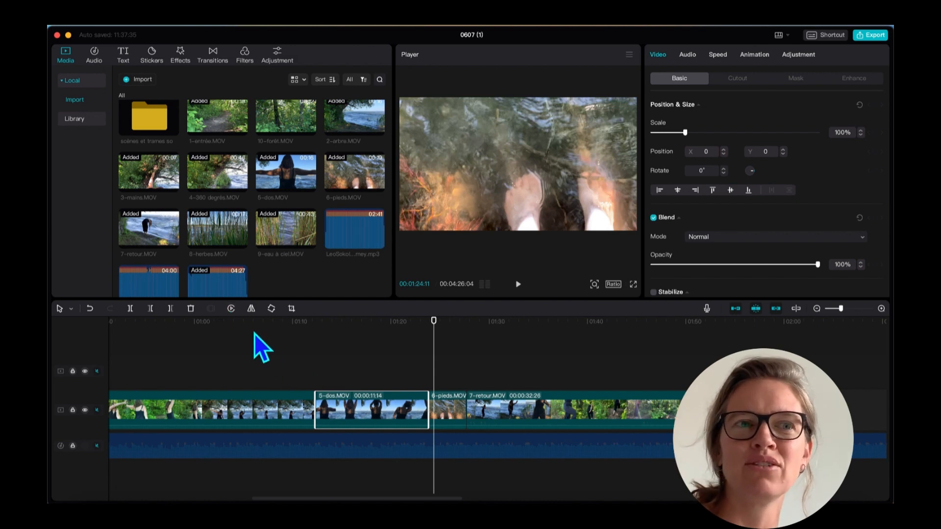
click(231, 311)
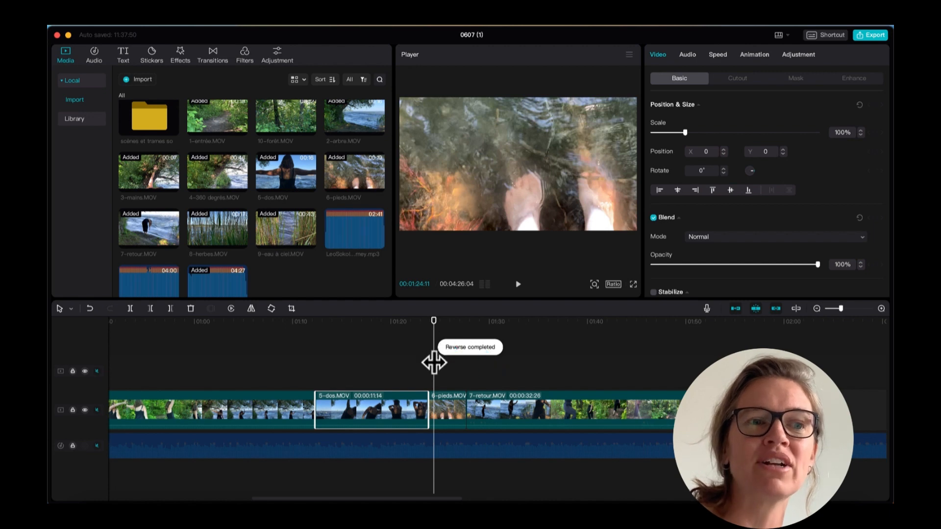
Play back the reversed 5-dos.MOV clip from just before its start through to the 6-pieds.MOV clip.
drag(433, 361, 311, 369)
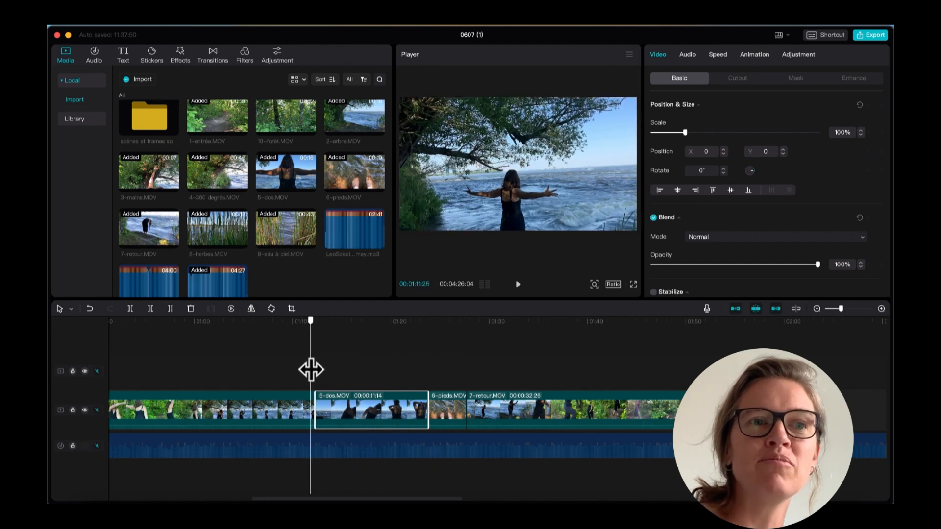
key(space)
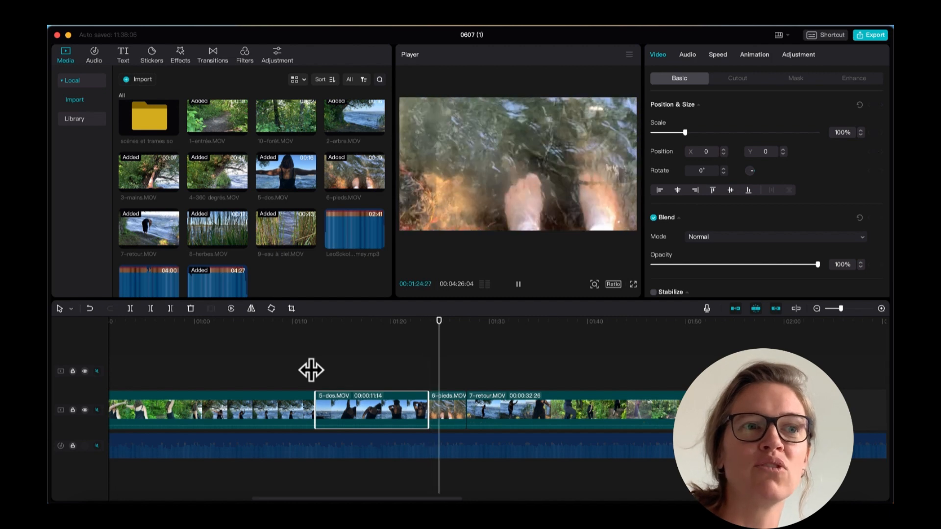
key(space)
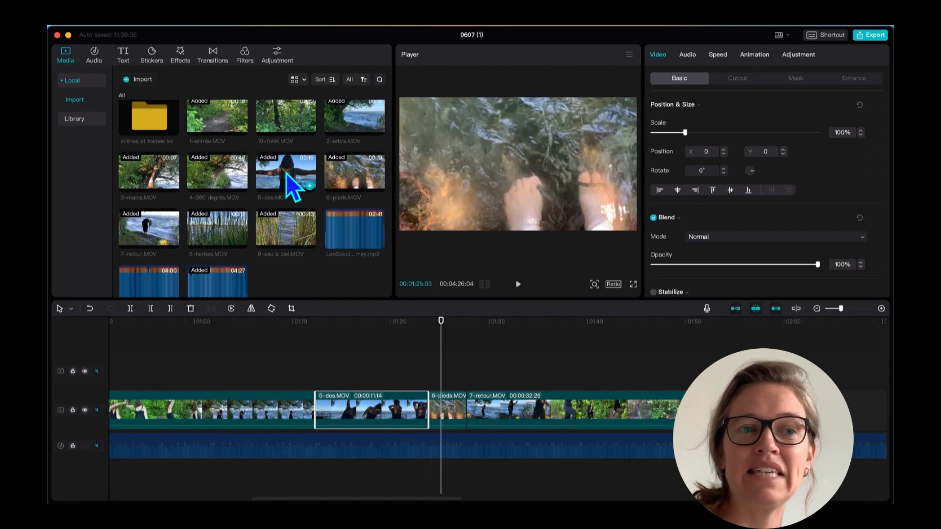
Insert the original 5-dos.MOV on the main track directly before its reversed copy and trim its end to a duration of 00:00:11:11.
drag(286, 174, 316, 411)
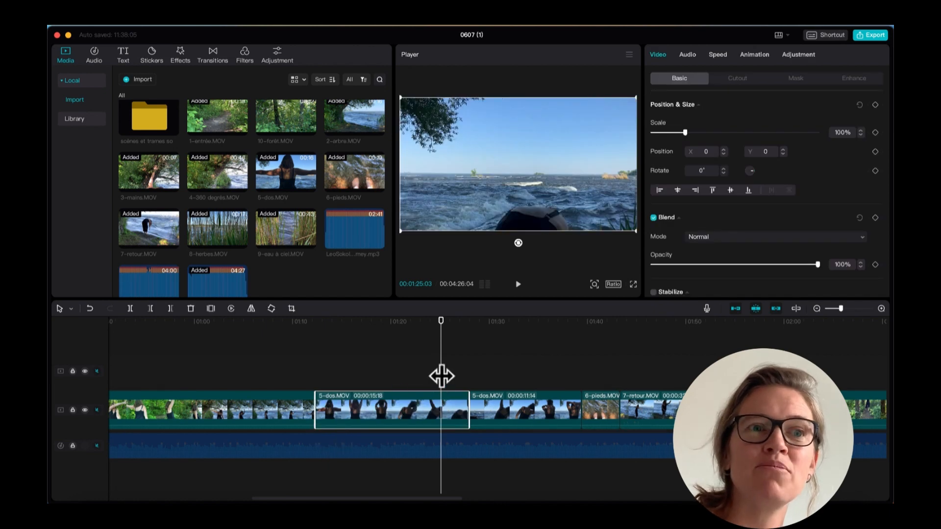
drag(441, 376, 451, 401)
key(space)
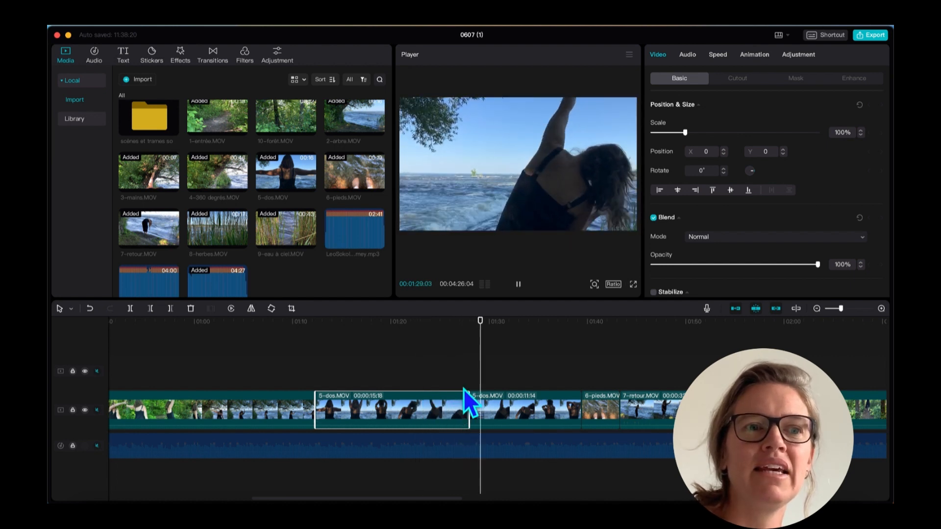
click(464, 363)
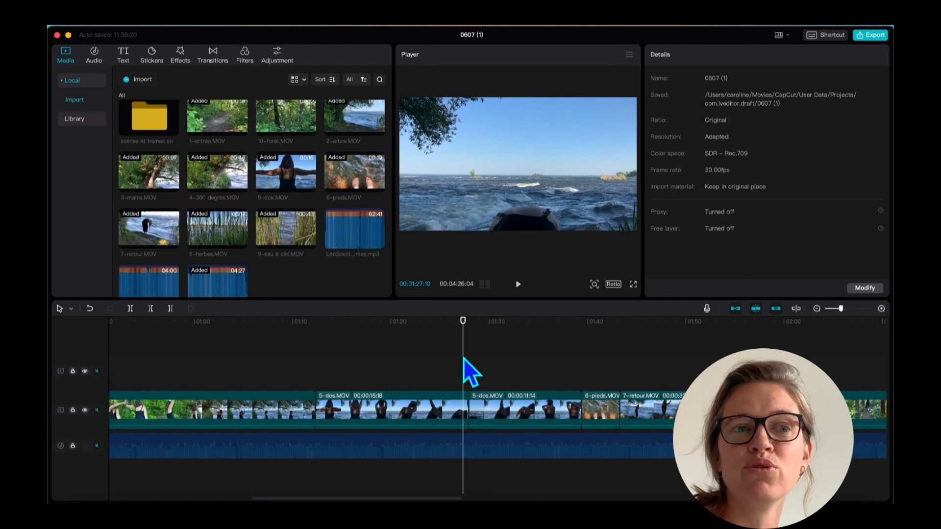
click(457, 421)
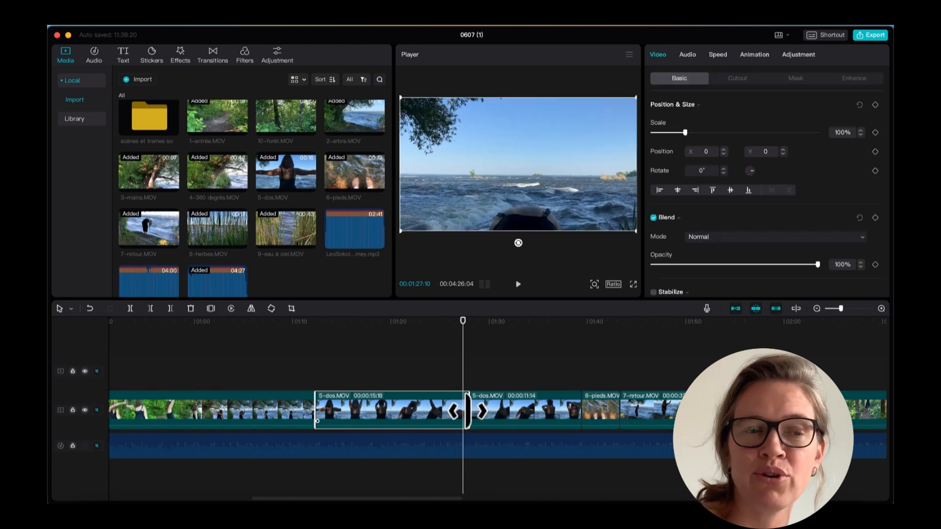
drag(467, 411, 427, 412)
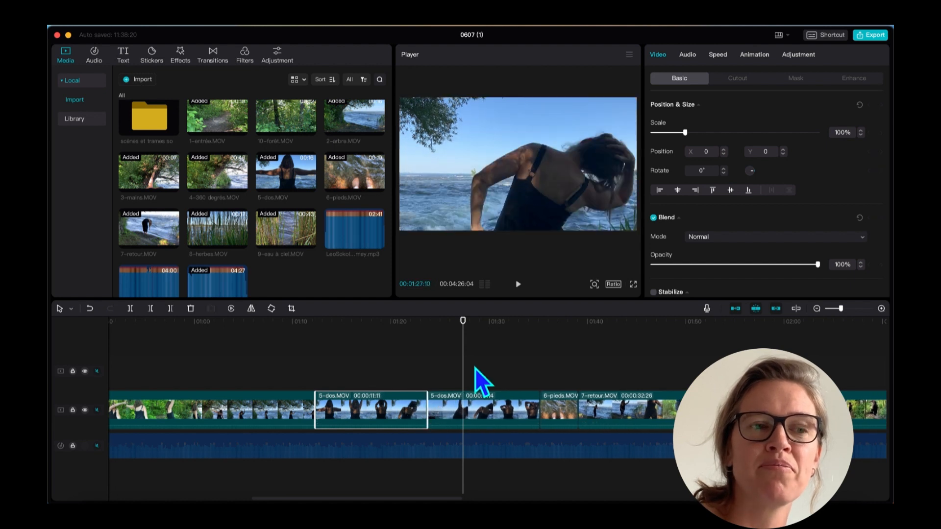
Play back the cut between the forward and reversed 5-dos.MOV clips.
click(403, 382)
key(space)
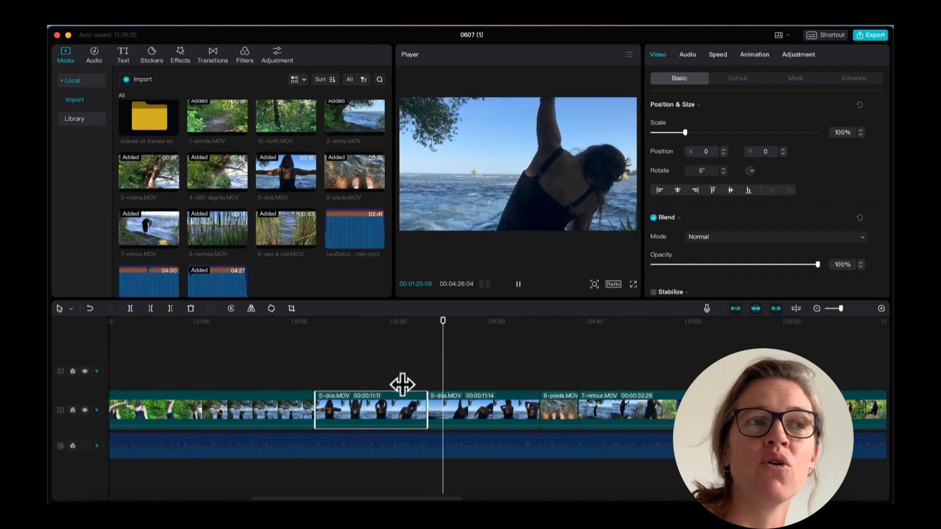
key(space)
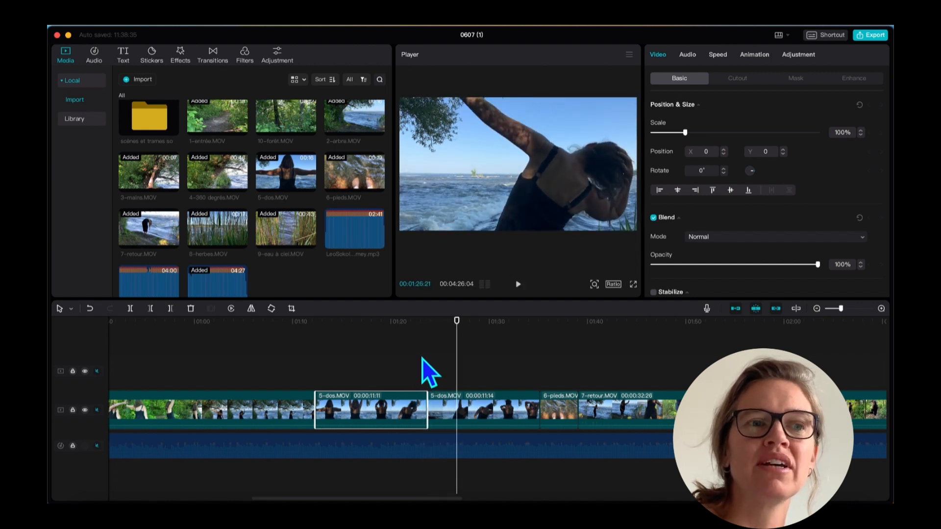
Add the Mix transition from the Trending category between the two 5-dos.MOV clips, with a 2.7 s duration.
click(436, 404)
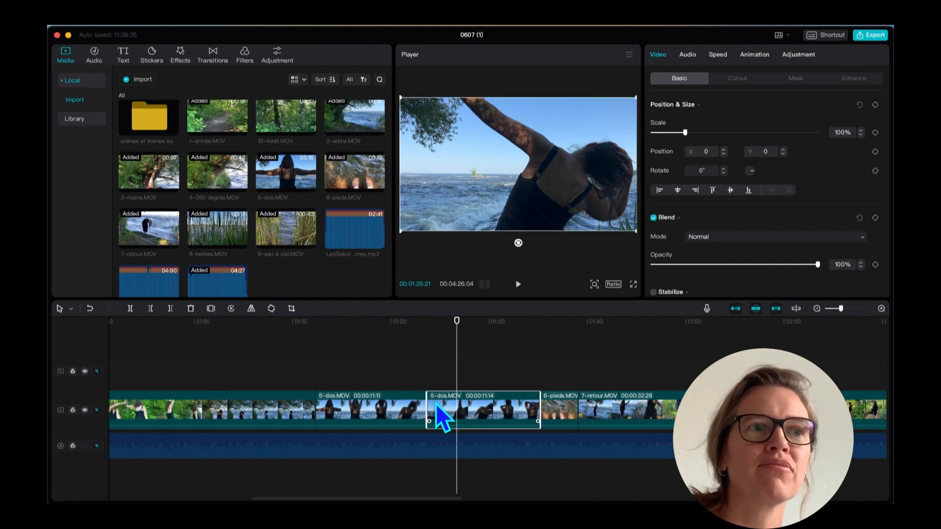
click(212, 57)
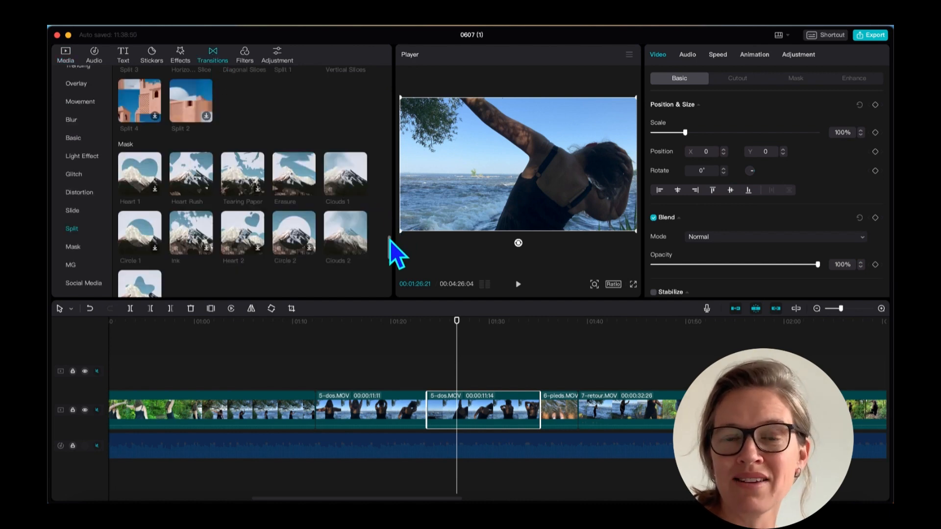
scroll(389, 235, up, 15)
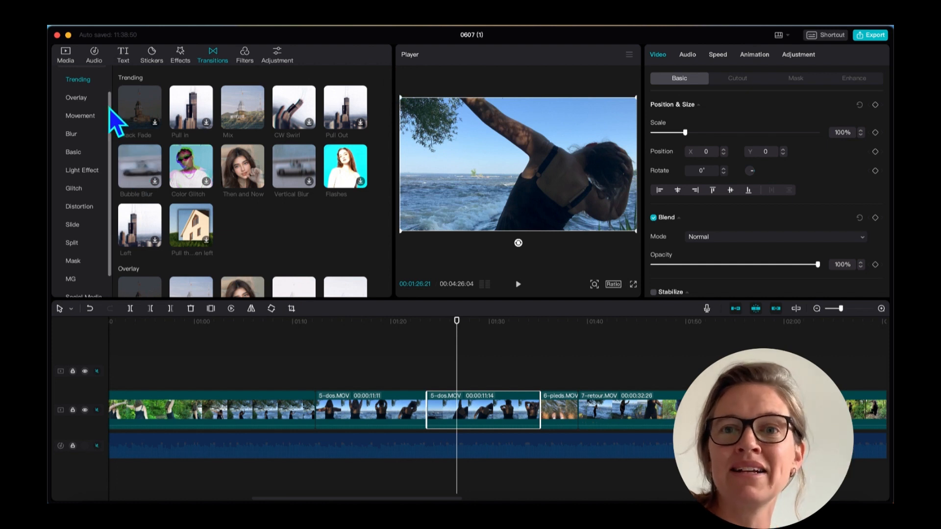
drag(108, 107, 110, 76)
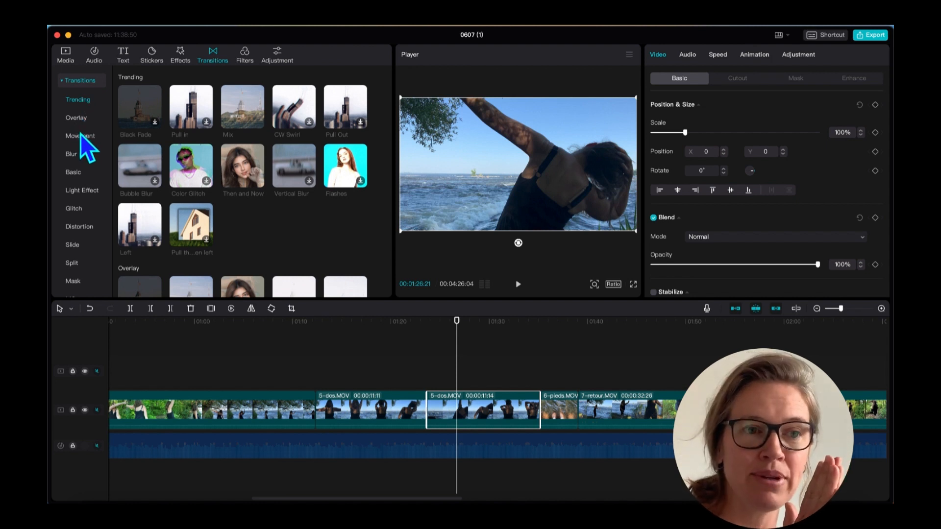
mouse_move(263, 154)
mouse_down()
mouse_move(398, 340)
mouse_move(428, 410)
mouse_move(450, 413)
mouse_move(440, 413)
mouse_up()
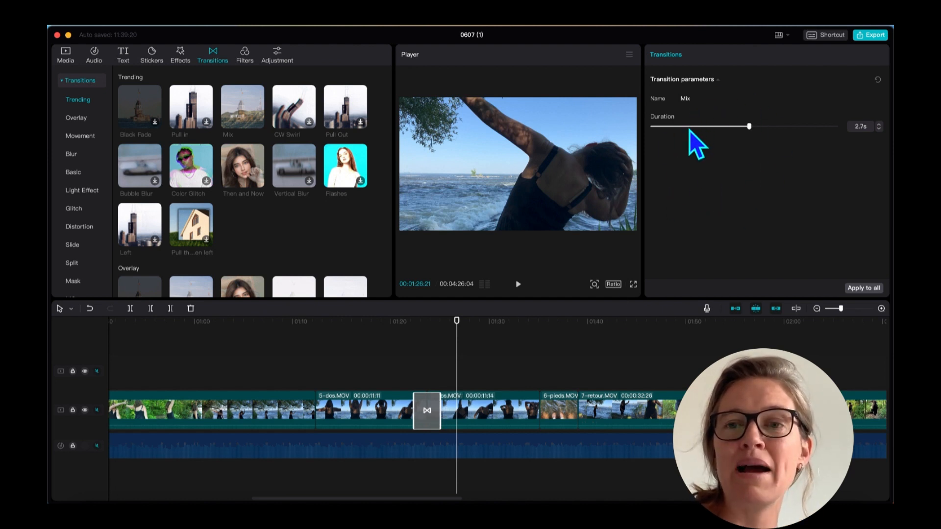
Try applying the Mix transition to all clips, and undo it.
click(862, 288)
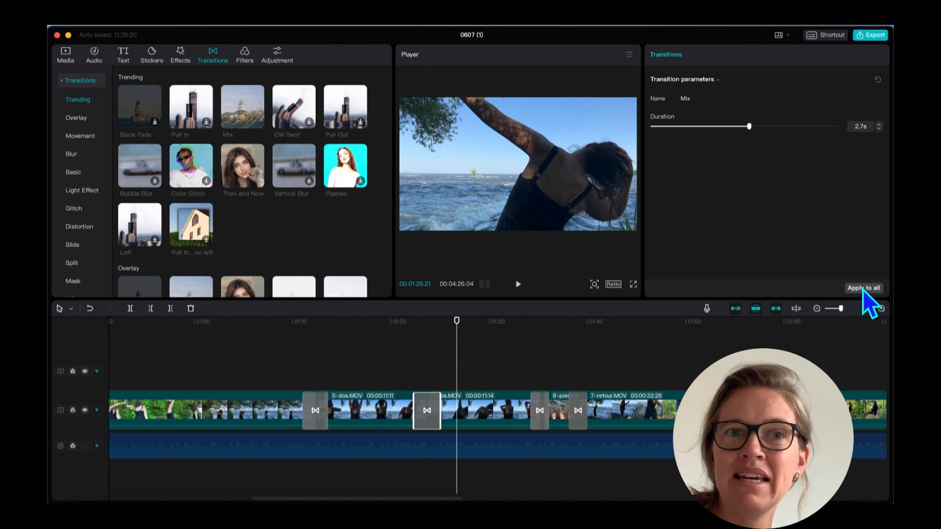
click(862, 289)
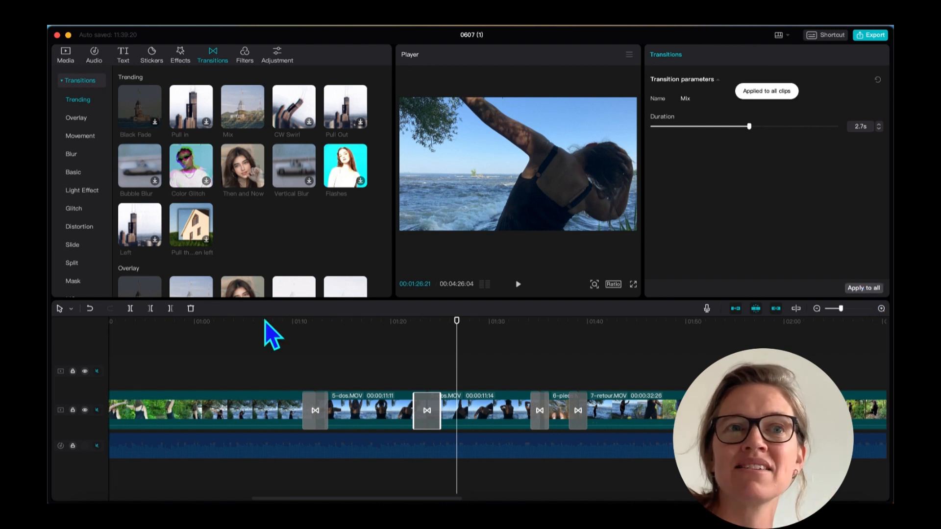
click(89, 309)
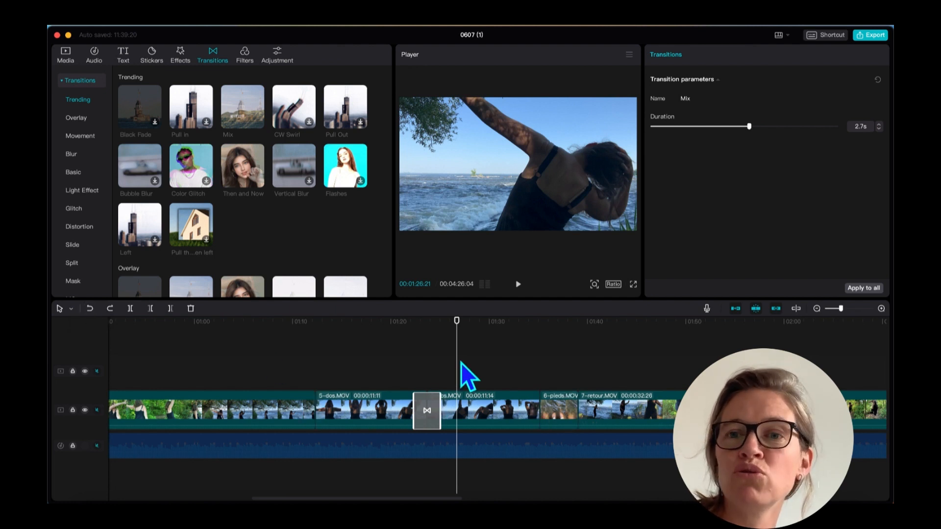
Play back the Mix transition between the two 5-dos.MOV clips.
drag(455, 377, 391, 381)
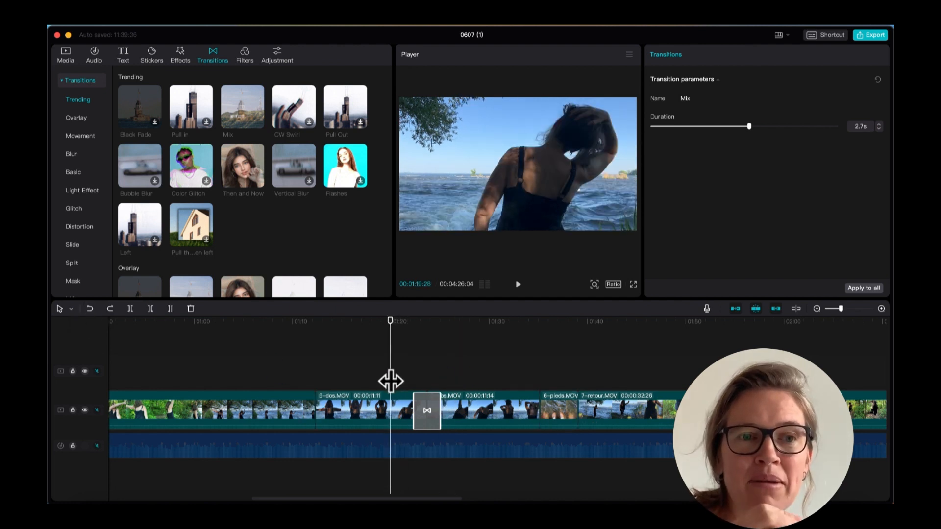
key(space)
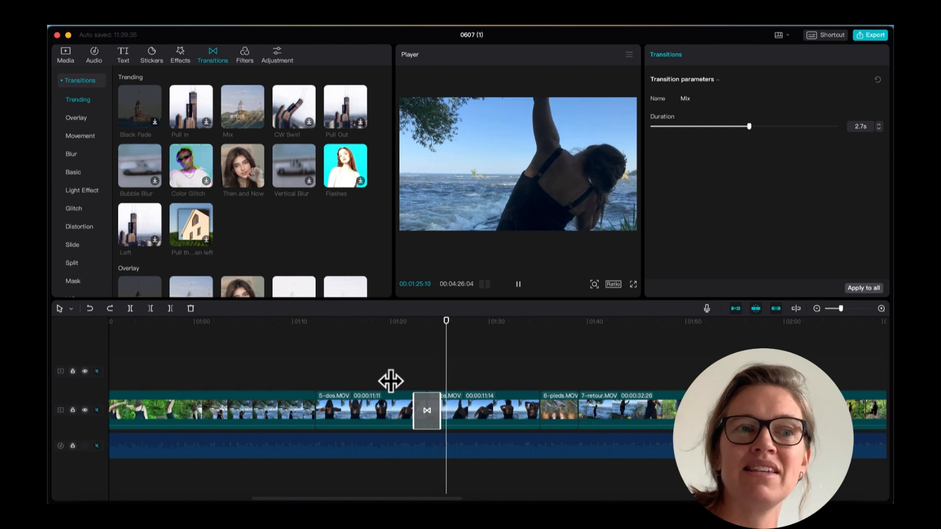
key(space)
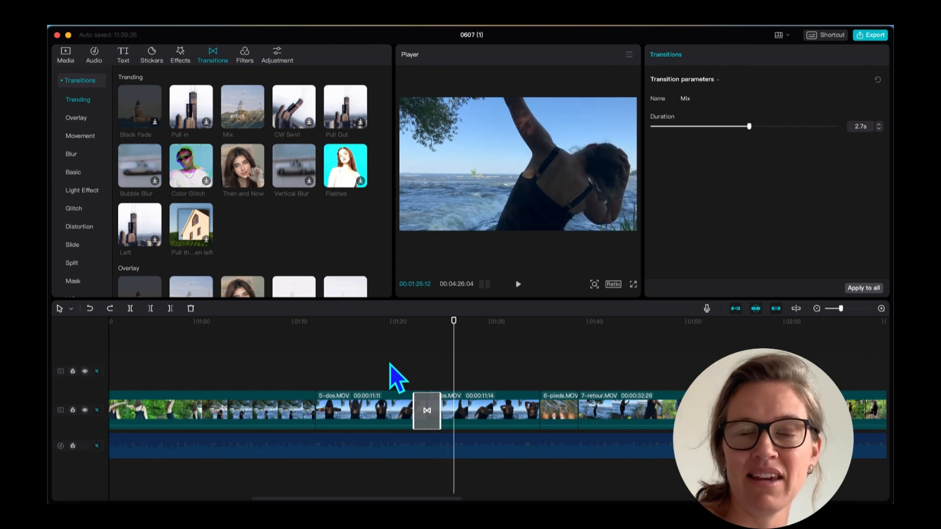
Trim the end of the forward 5-dos.MOV clip to 00:00:10:26 and the start of the reversed one to 00:00:10:22, and preview the junction.
click(393, 411)
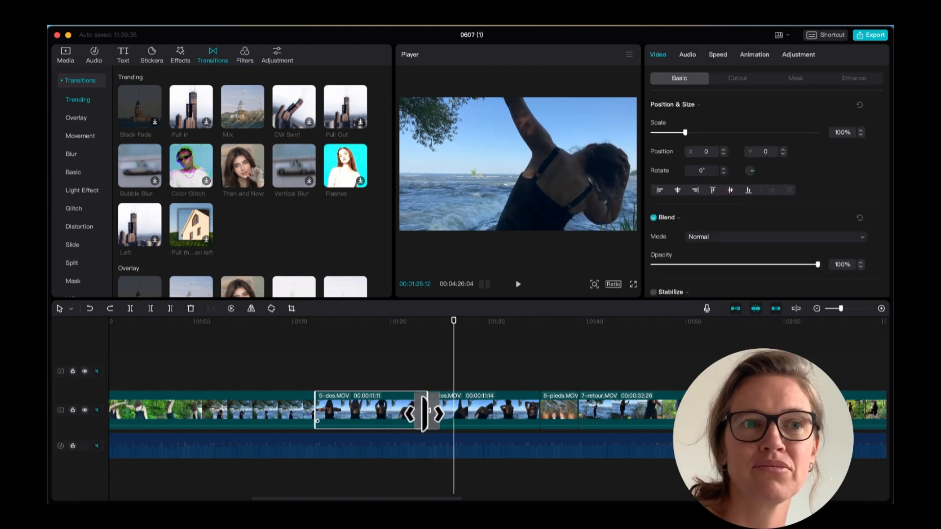
drag(427, 418, 421, 418)
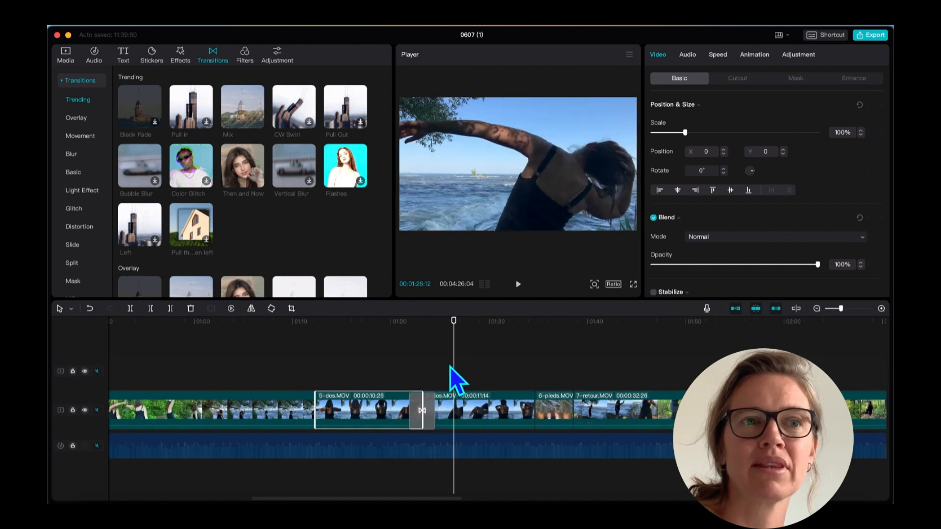
drag(451, 380, 385, 389)
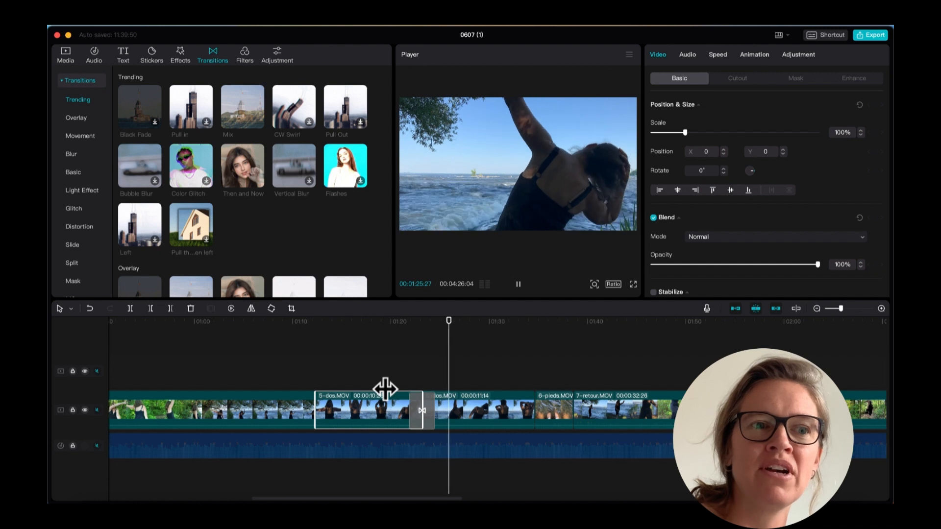
click(444, 419)
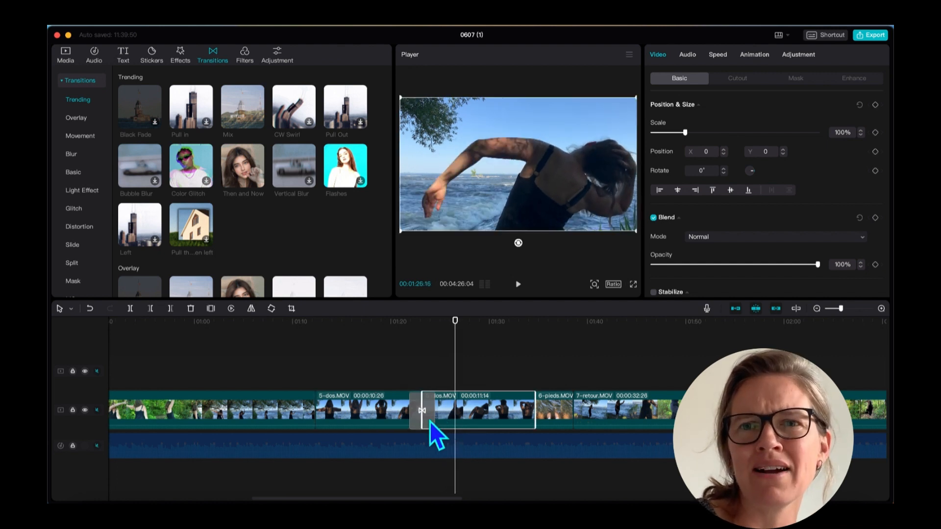
drag(422, 416, 431, 418)
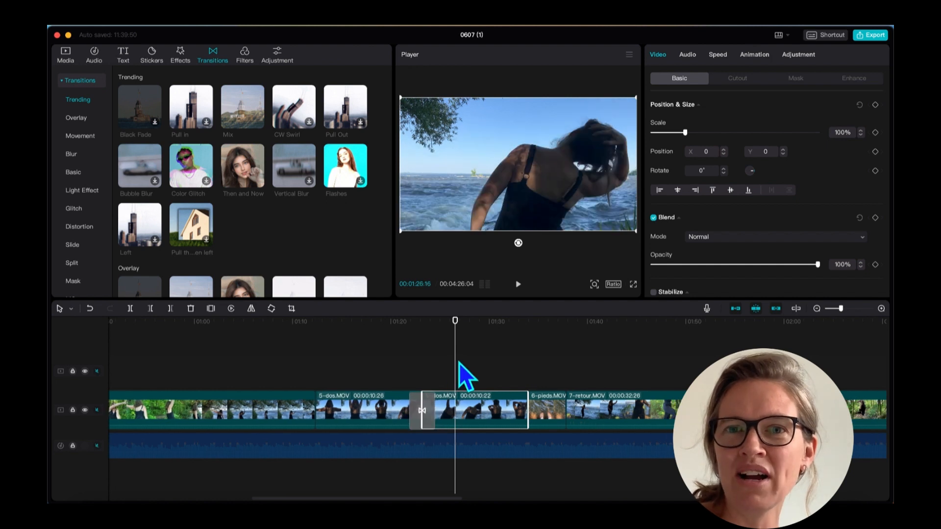
click(391, 377)
key(space)
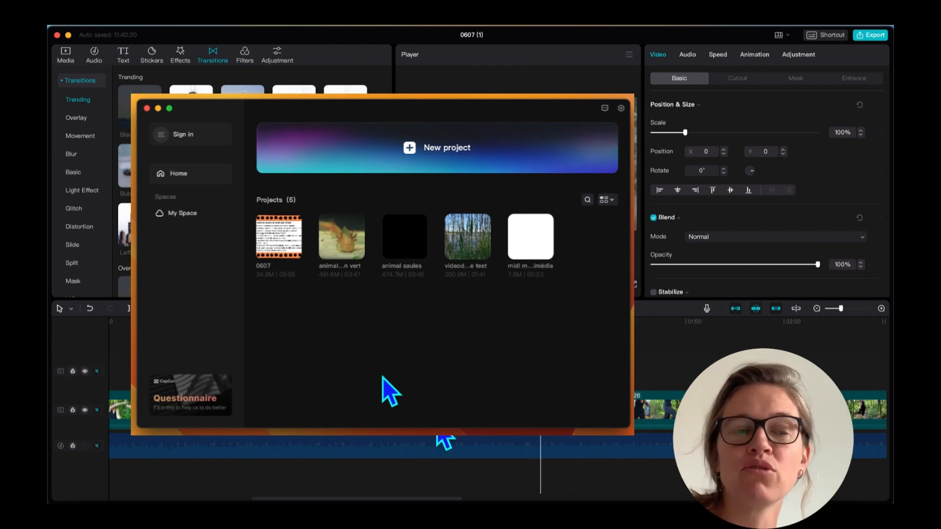
drag(451, 498, 263, 499)
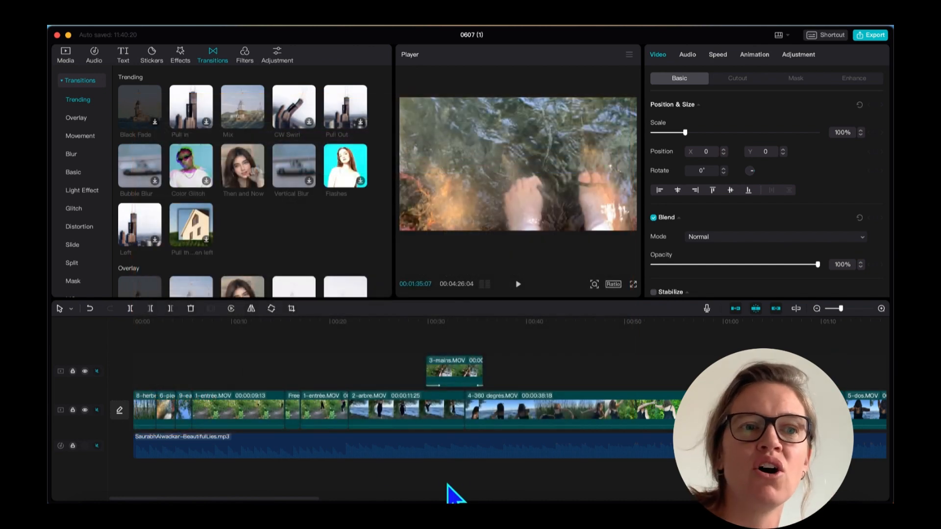
drag(307, 499, 508, 500)
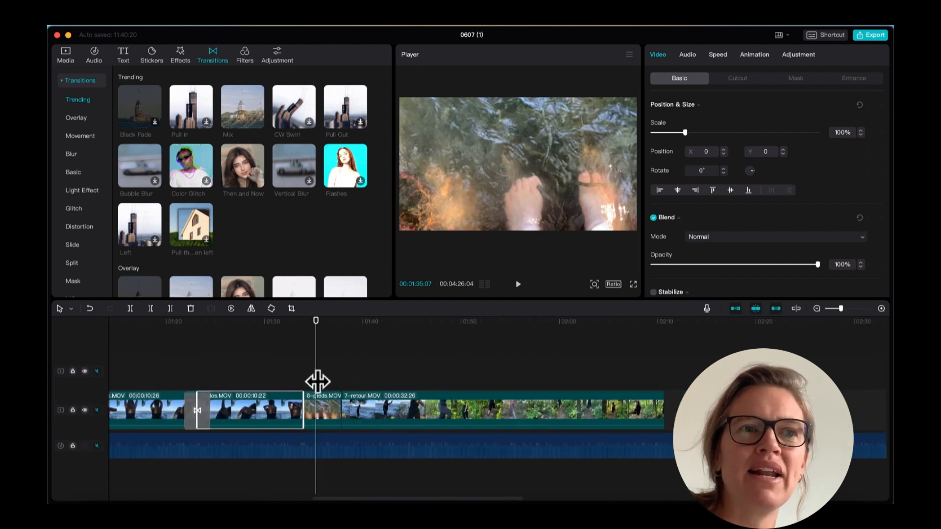
drag(316, 382, 381, 394)
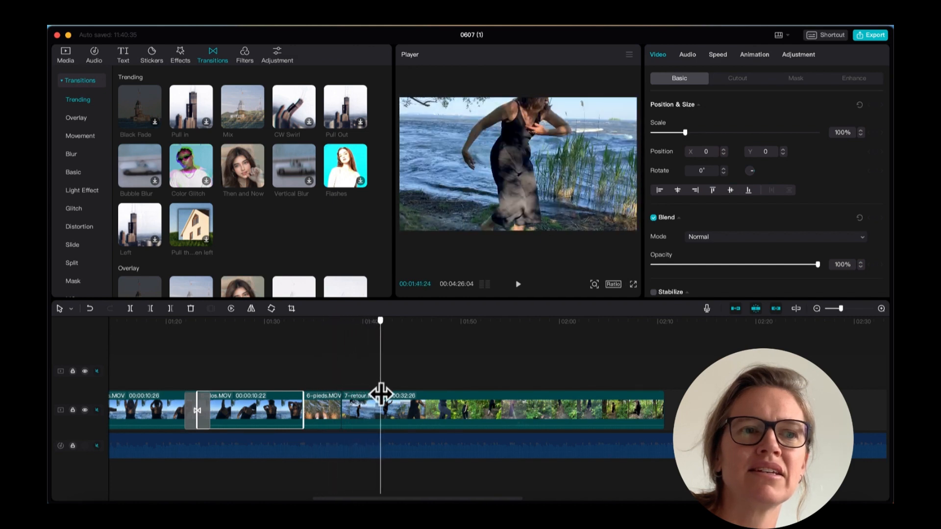
click(394, 394)
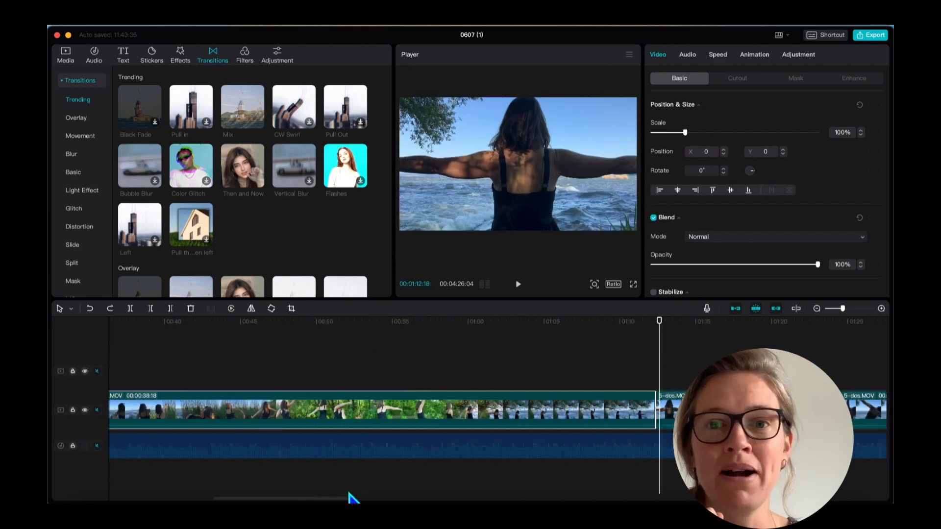
Add a Position & Size keyframe at 00:01:12:18, at the start of the forward 5-dos.MOV clip.
drag(343, 500, 396, 499)
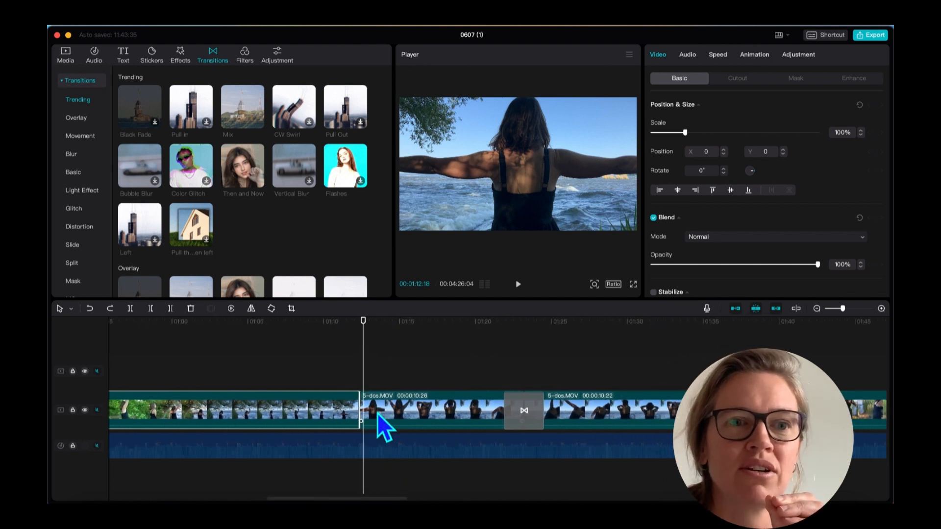
click(397, 408)
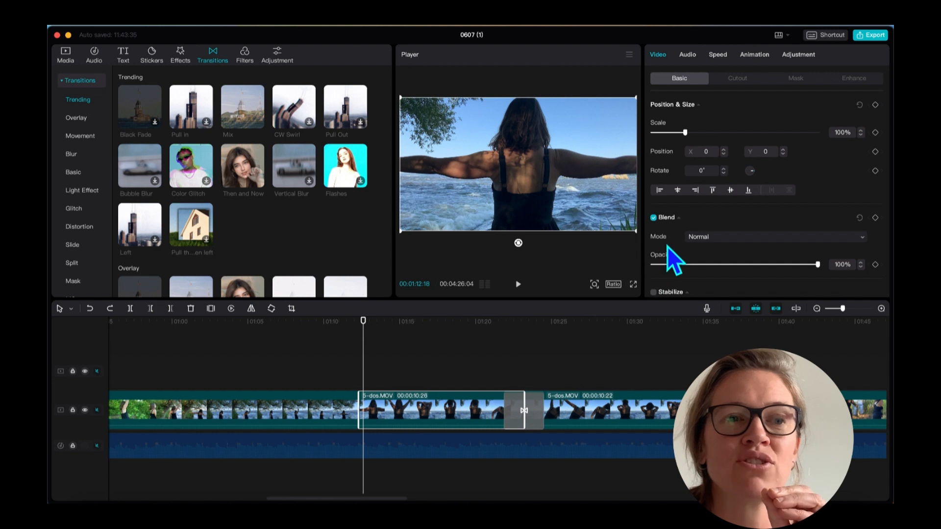
click(876, 106)
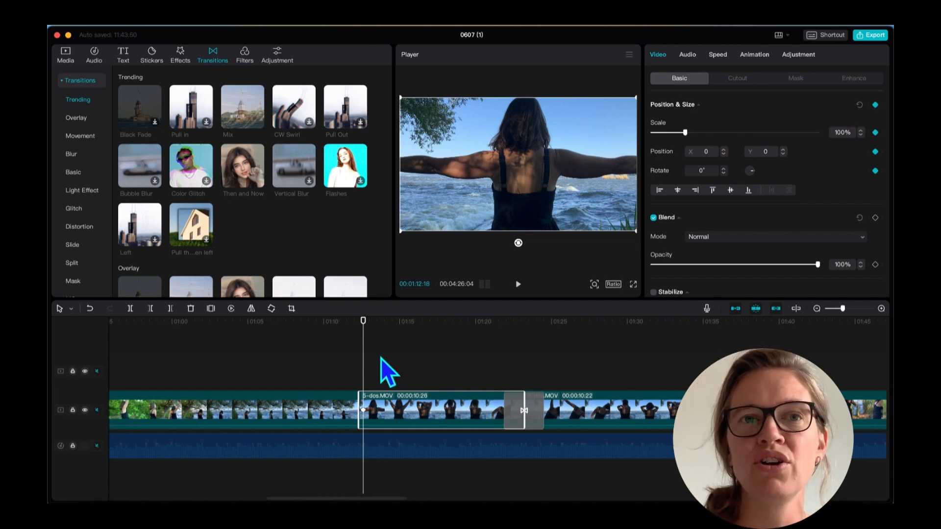
Add a Position & Size keyframe at 00:01:19:05 on the forward 5-dos.MOV clip, with 155% scale and the picture aligned to the top.
drag(365, 375, 463, 390)
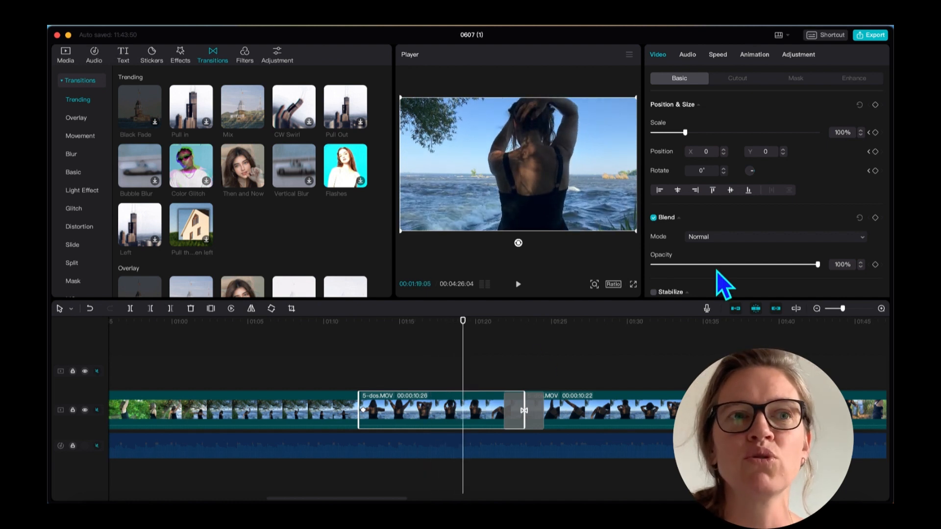
click(875, 105)
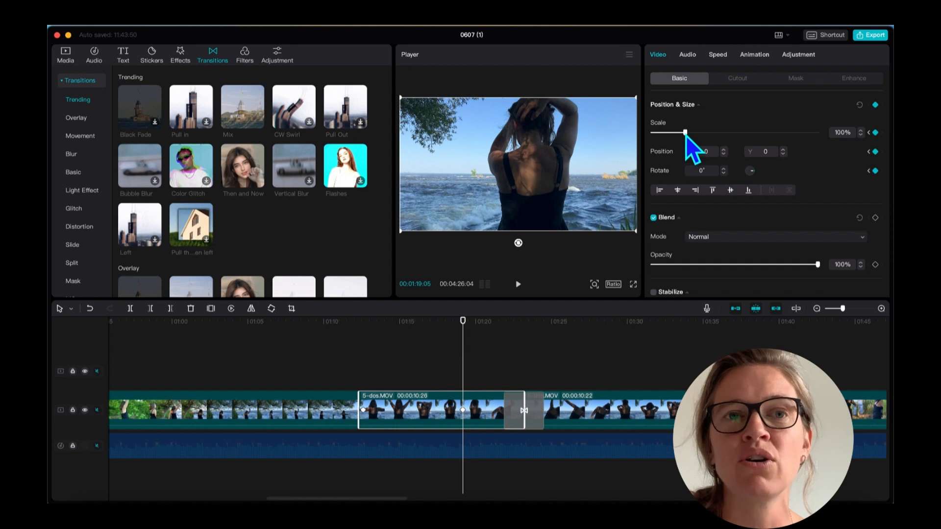
drag(686, 137, 703, 134)
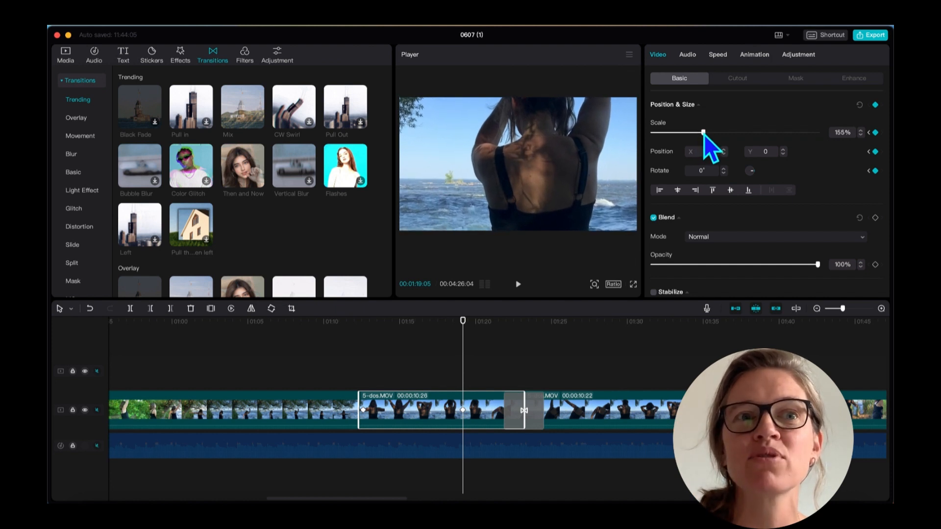
click(713, 190)
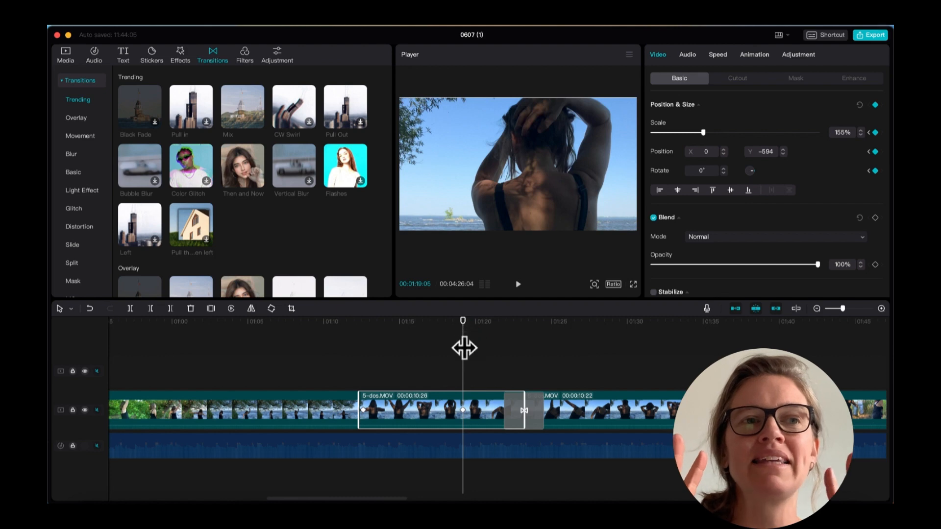
Play back the keyframed zoom on the forward 5-dos.MOV clip from just before its start, and revisit the keyframe at 00:01:19:05.
drag(463, 345, 355, 374)
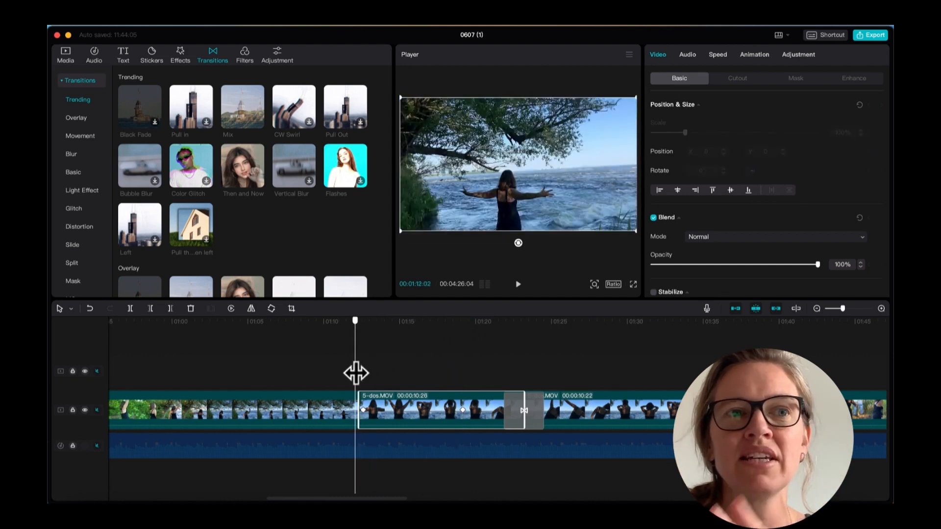
key(space)
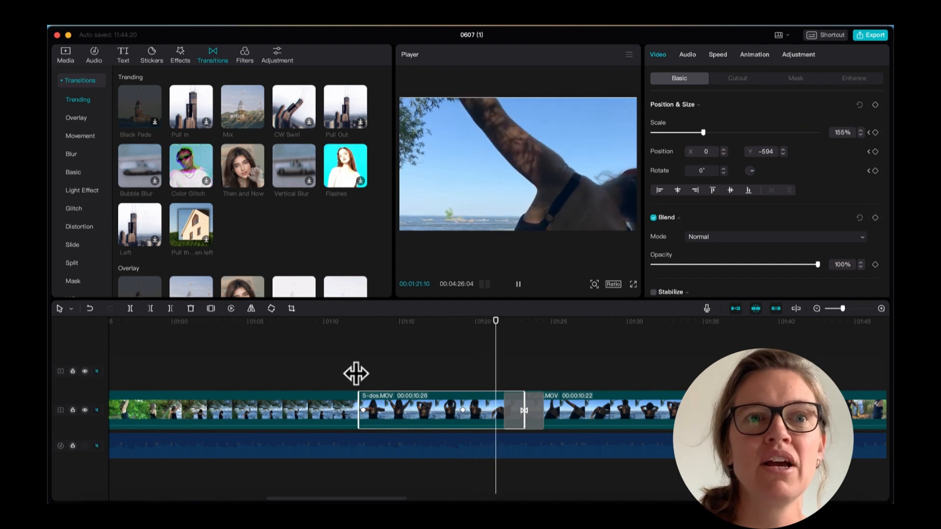
key(space)
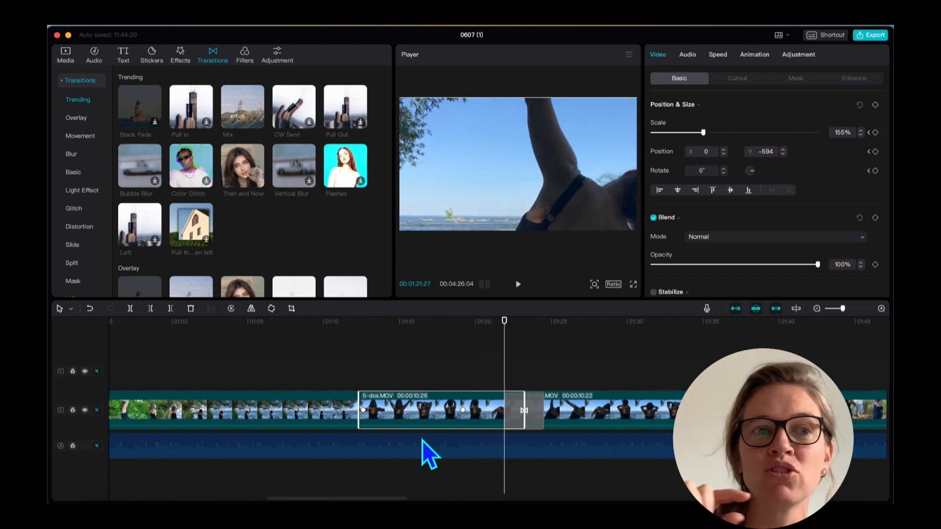
click(463, 411)
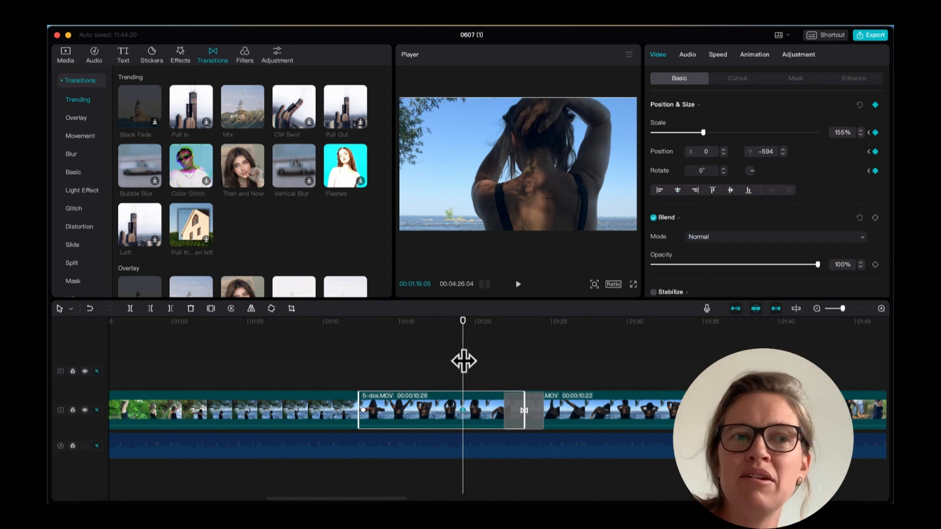
click(338, 363)
key(space)
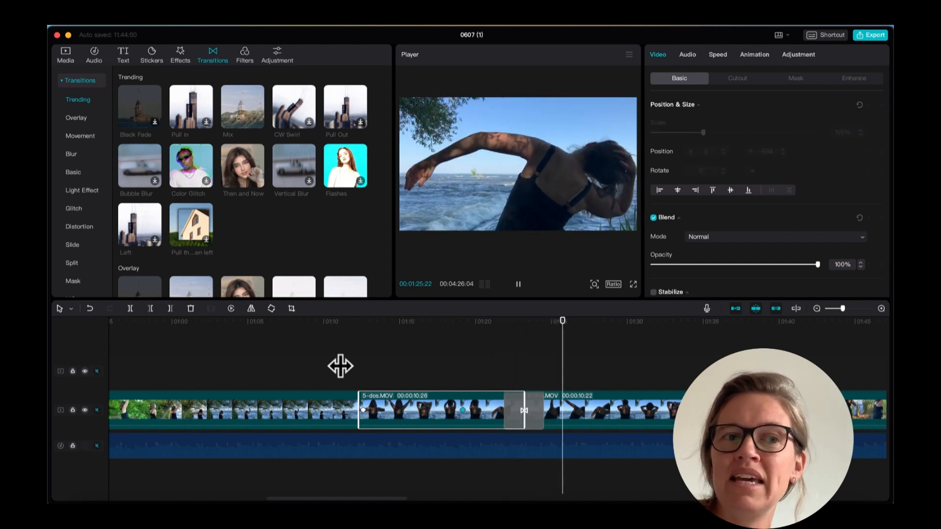
key(space)
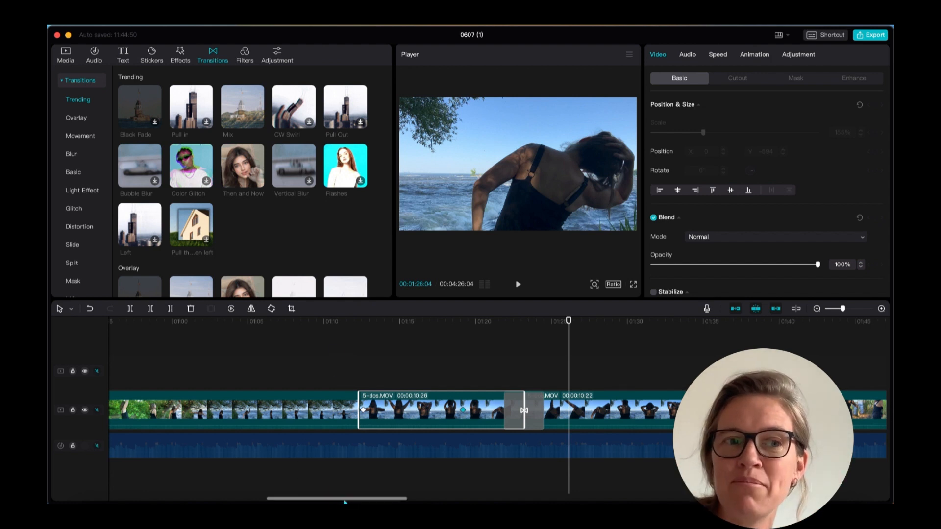
Add a default text clip on a new track above the opening clips, starting at about 2 seconds.
drag(351, 501, 187, 502)
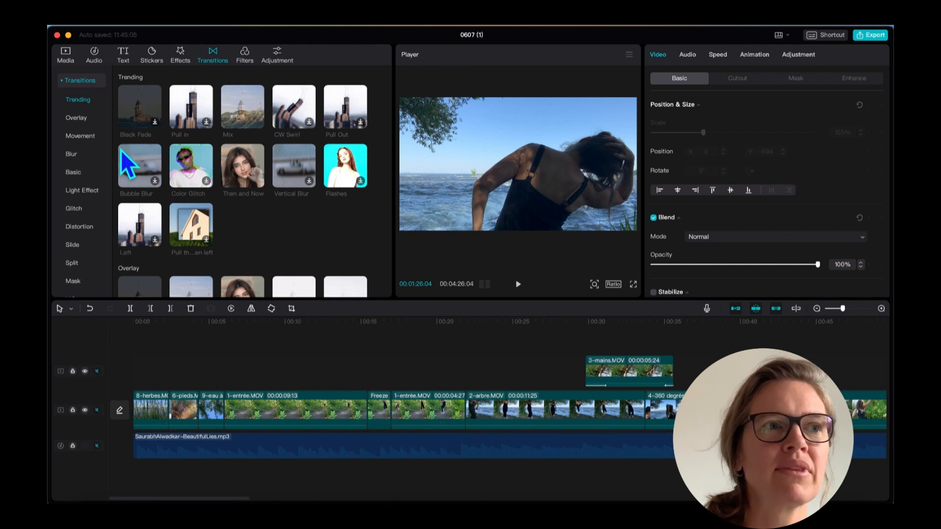
click(126, 60)
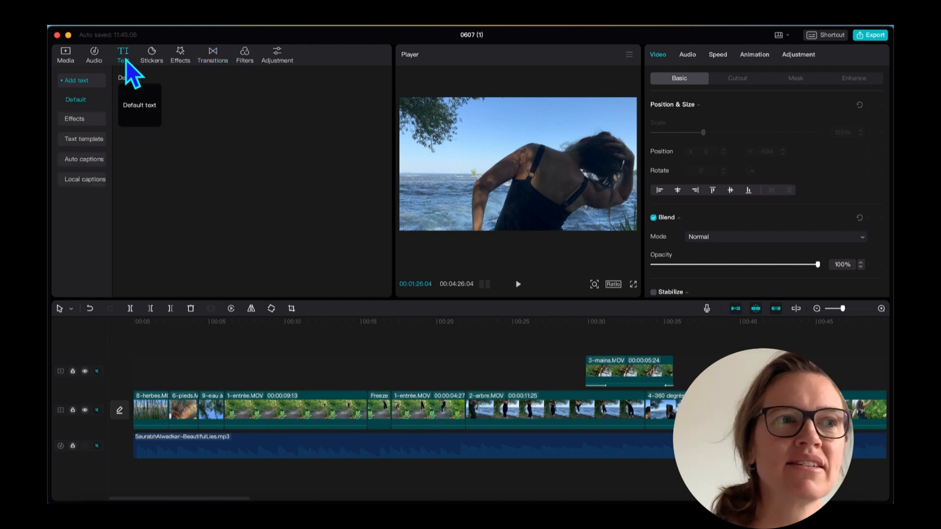
click(140, 104)
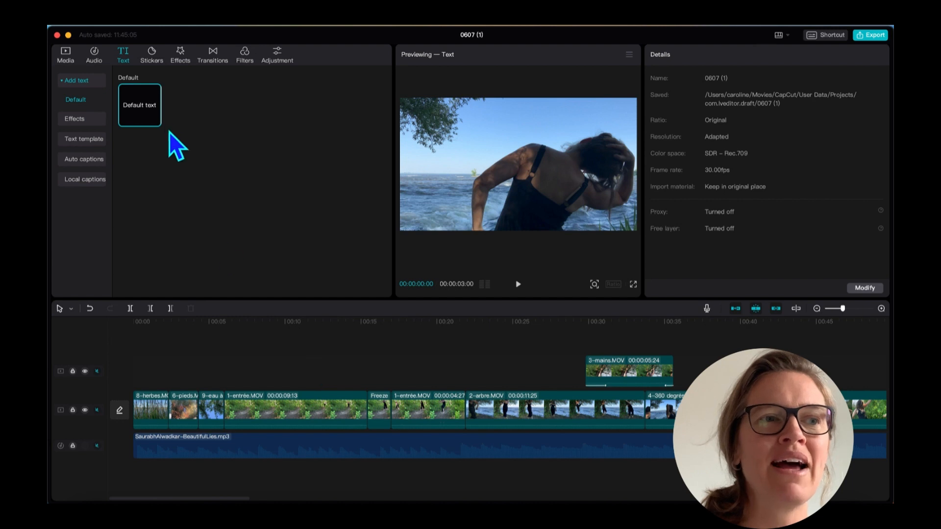
drag(146, 113, 162, 379)
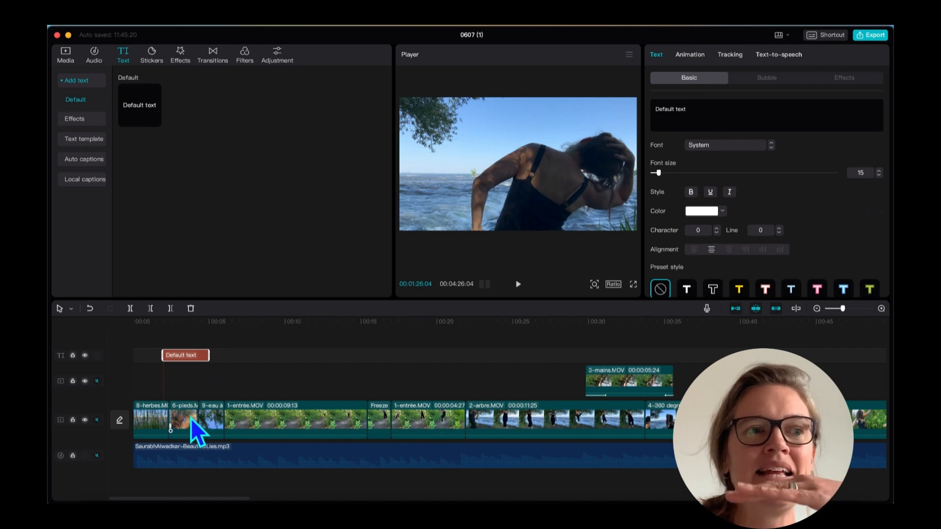
click(190, 419)
click(190, 357)
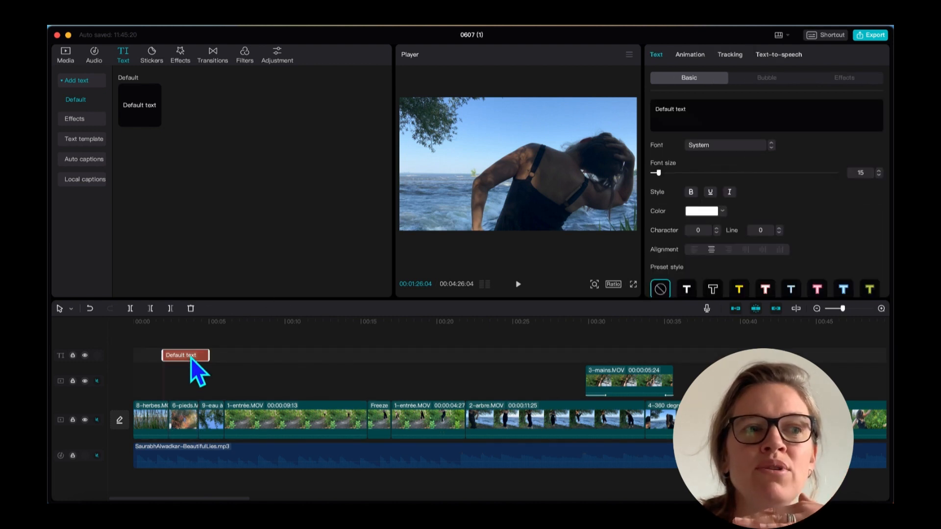
Replace the default text's wording with "Harmonie", previewing it at 00:00:02:10.
click(156, 343)
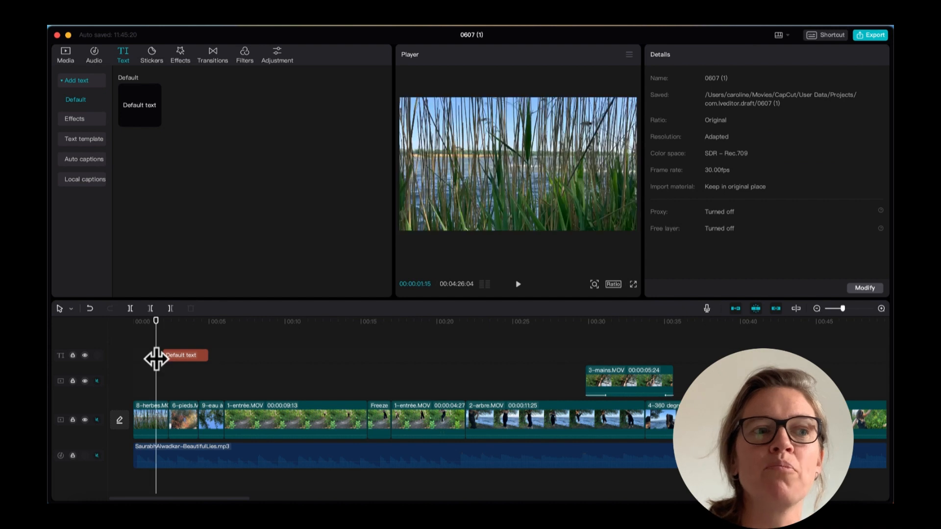
drag(156, 358, 168, 354)
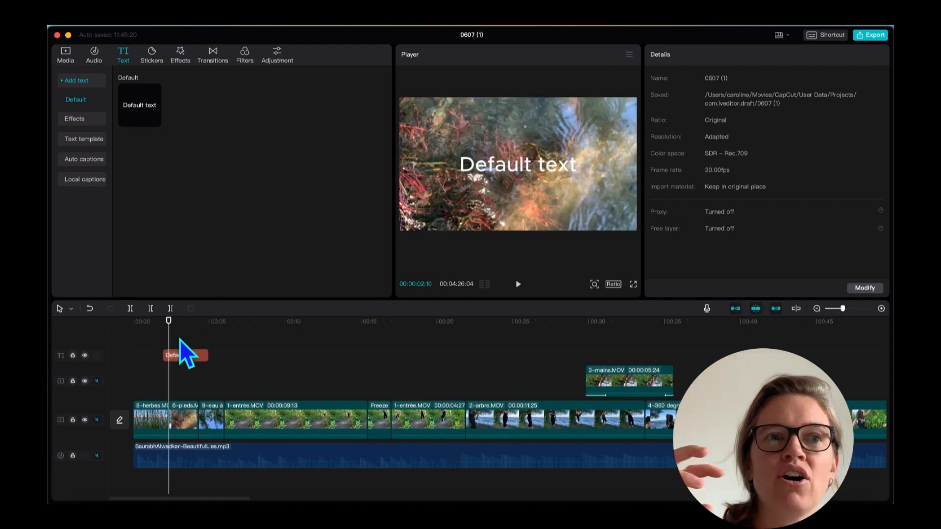
click(543, 171)
double_click(546, 170)
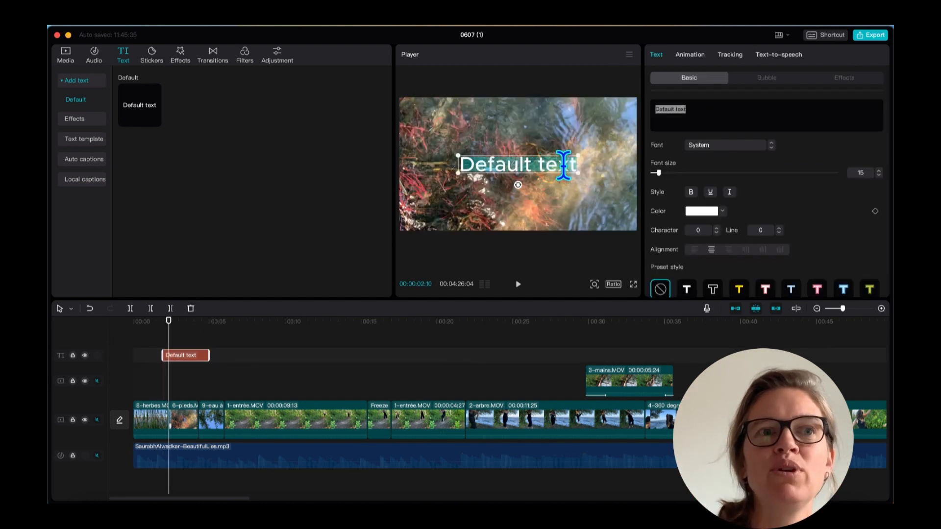
text(Harm)
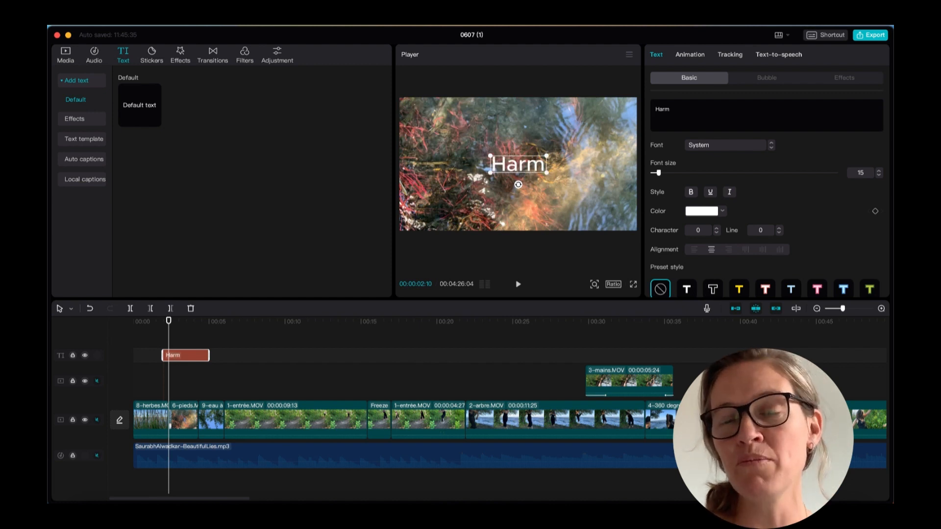
text(onie)
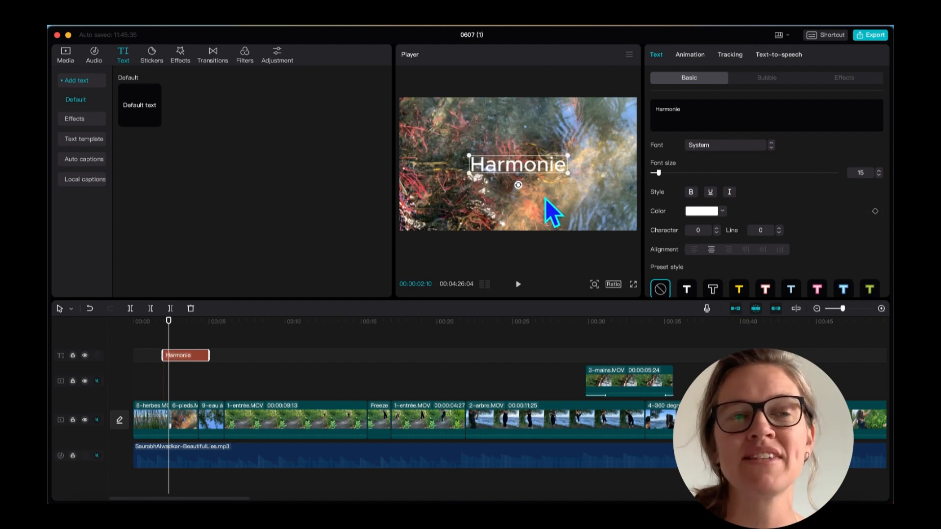
Shift the 6-pieds.MOV picture behind the title to position X -41, Y 0.
click(560, 157)
drag(560, 148, 558, 144)
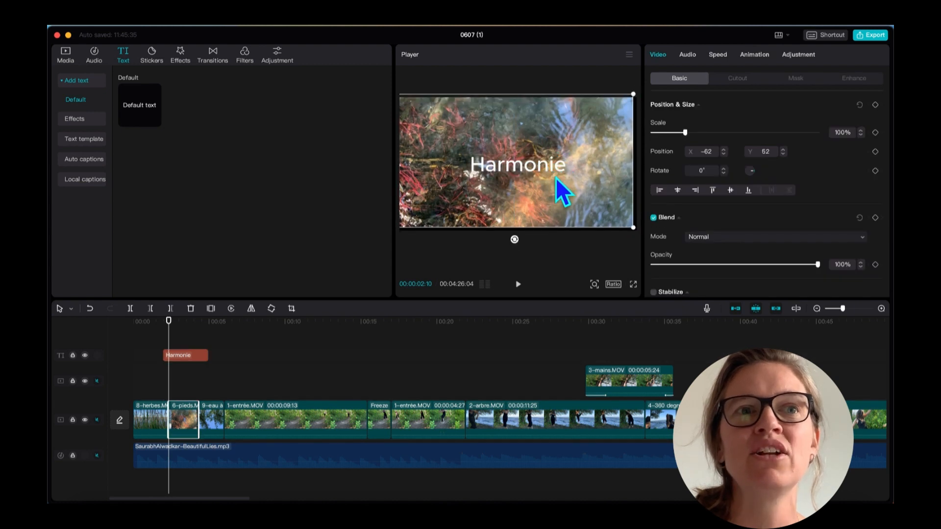
click(573, 243)
click(569, 204)
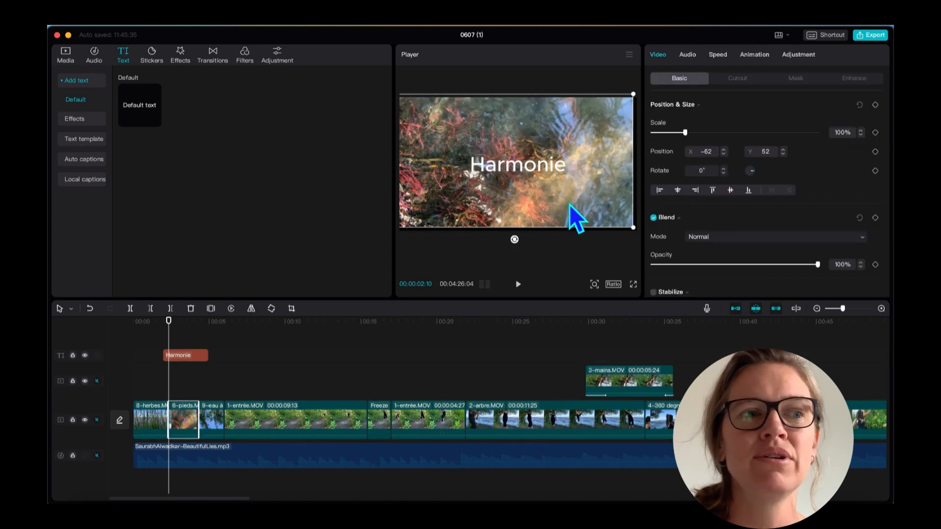
drag(569, 205, 569, 209)
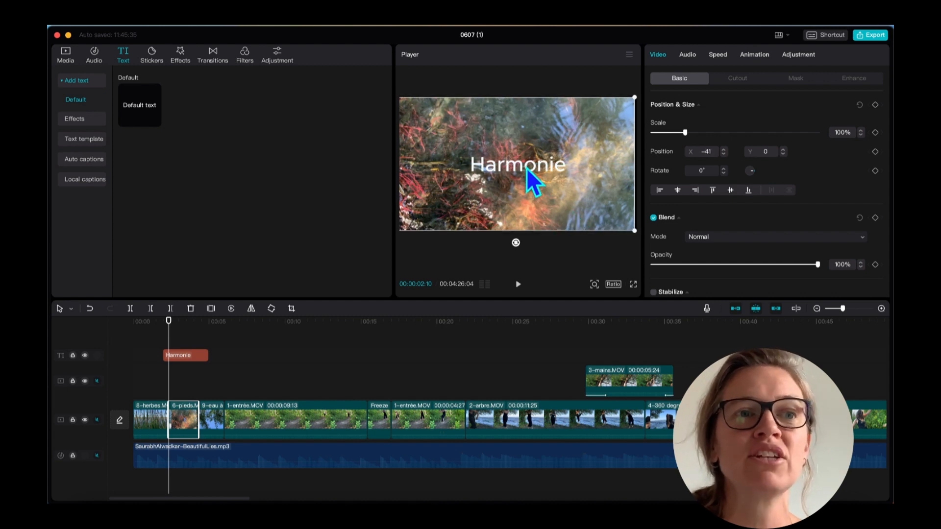
Extend the Harmonie text clip at both ends so it runs from about 1 second to just under 8 seconds.
click(523, 170)
drag(209, 358, 250, 356)
drag(162, 357, 150, 356)
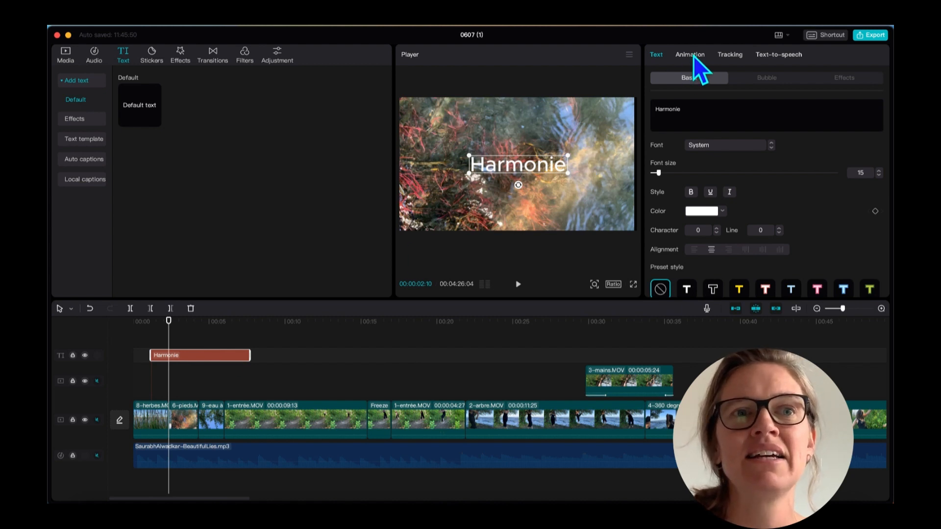
Try the swatch colors red FE5252, green 00E676 and peach FFD9C6 on the Harmonie text.
click(702, 210)
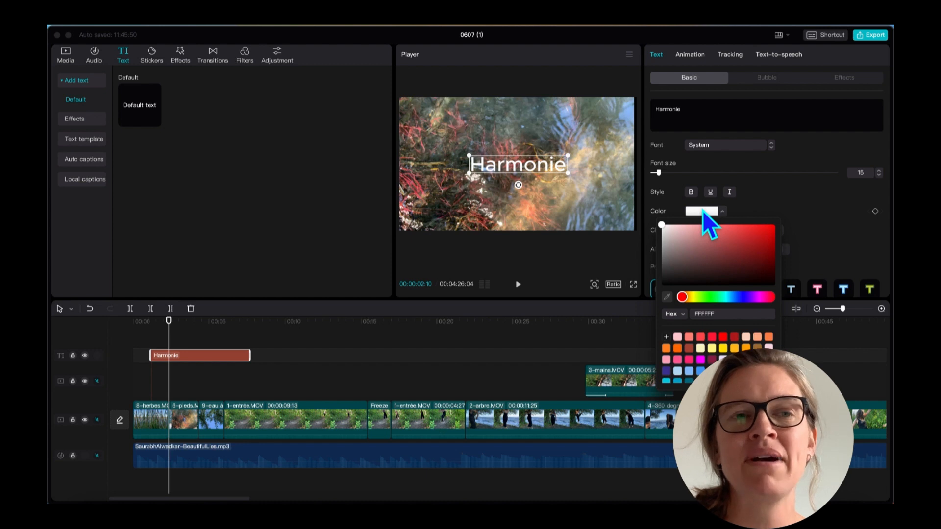
click(702, 337)
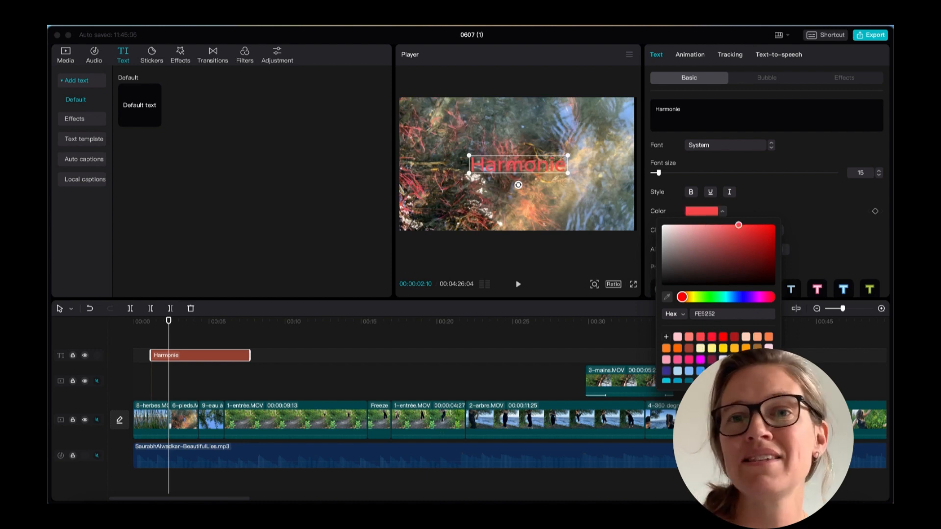
click(723, 381)
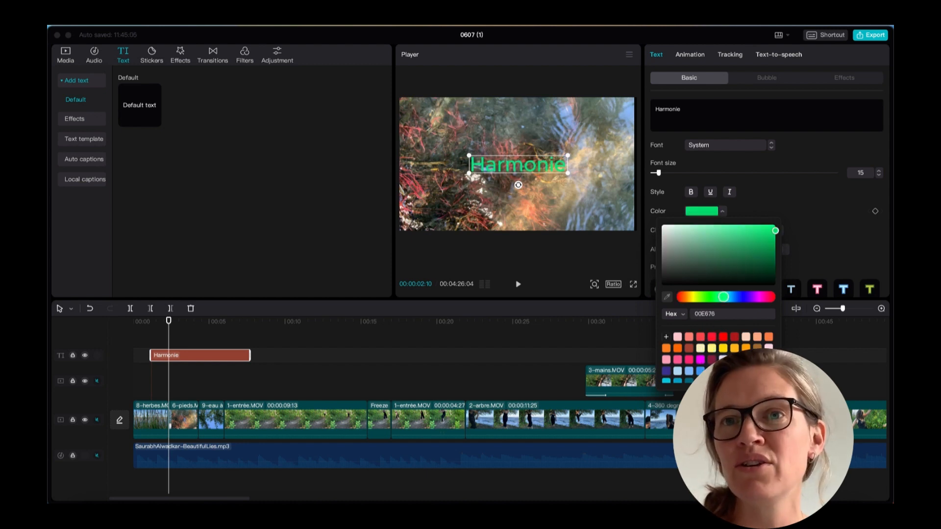
click(745, 337)
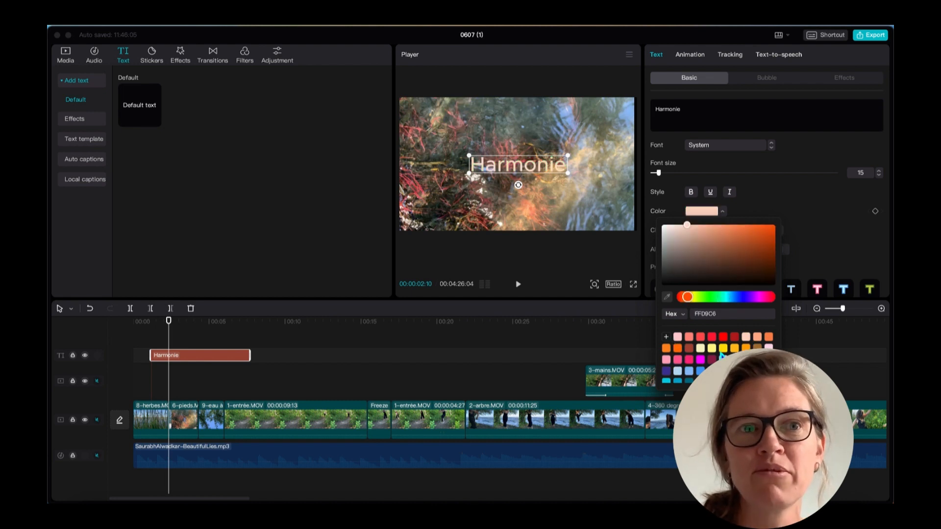
Mix a custom pale blue-white text color, EDF5FD, for the Harmonie title and make the text bold.
drag(690, 298, 753, 295)
drag(763, 235, 750, 230)
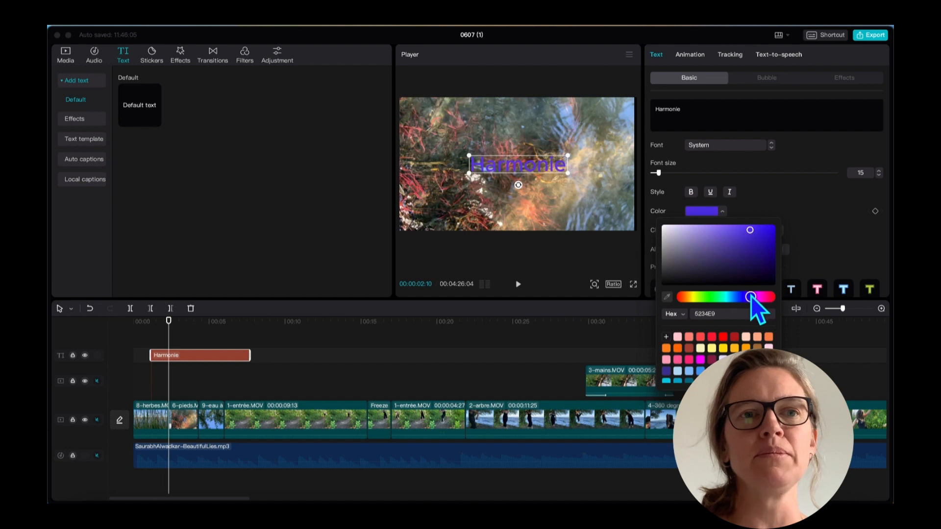
drag(751, 296, 740, 296)
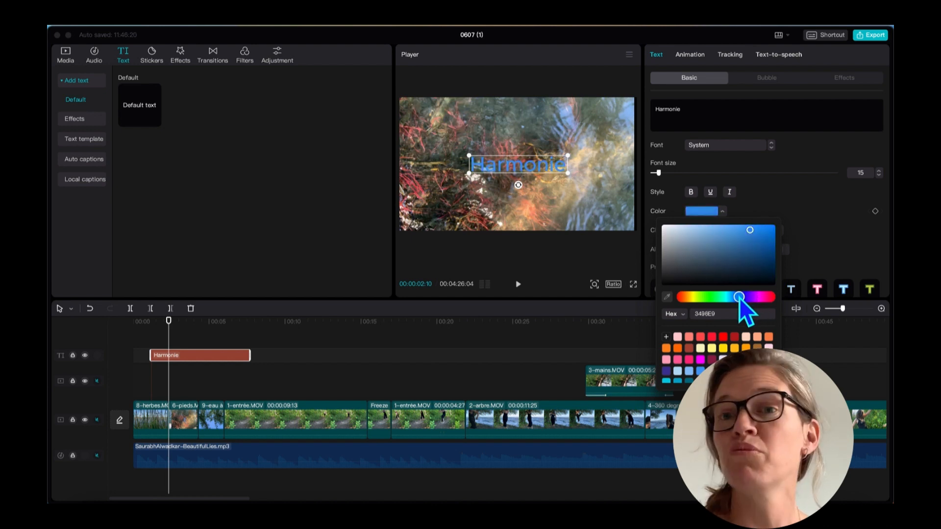
click(667, 279)
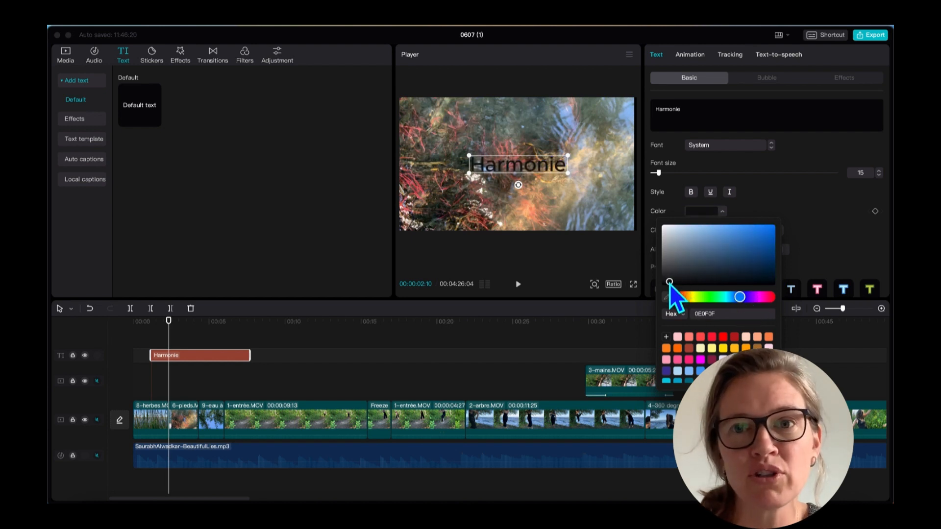
drag(669, 283, 669, 230)
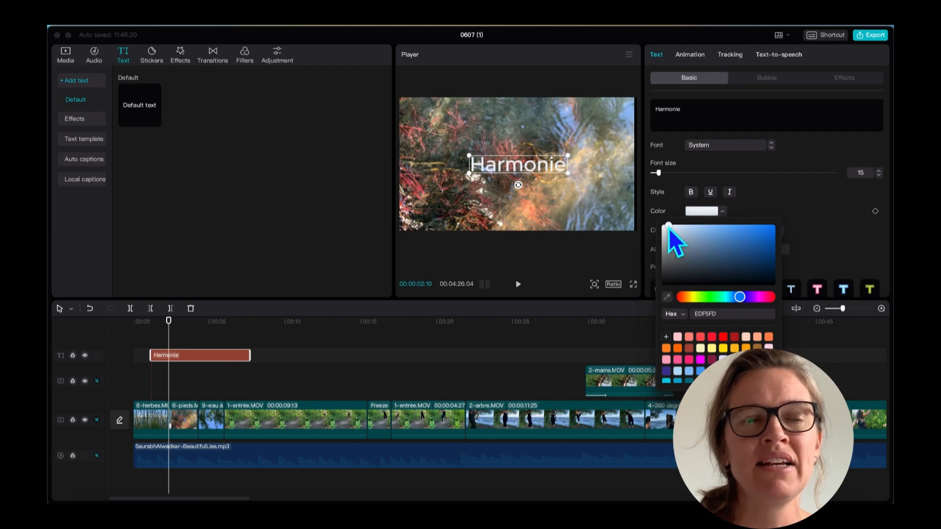
click(695, 213)
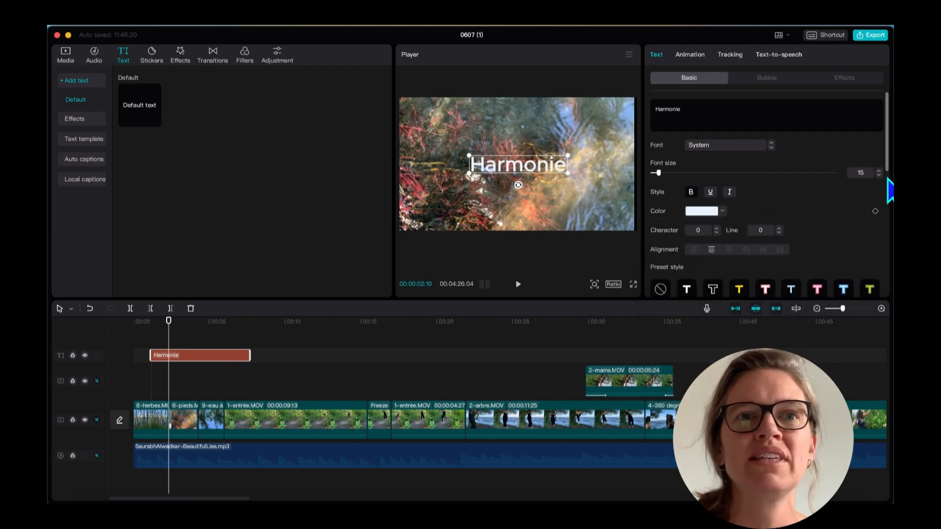
Try several preset styles on the Harmonie text, including pink, green, blue and black-outlined ones, and set the preset style to none.
scroll(889, 181, down, 2)
drag(890, 186, 891, 222)
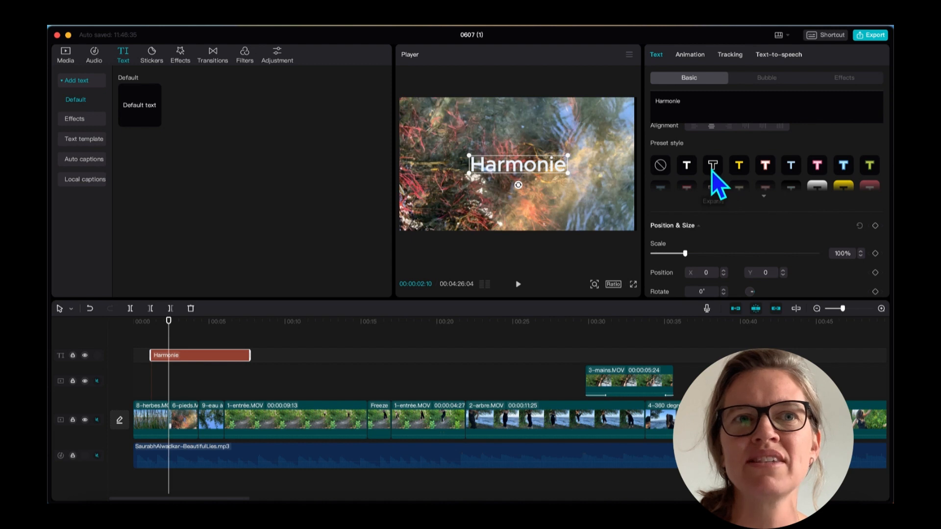
click(765, 167)
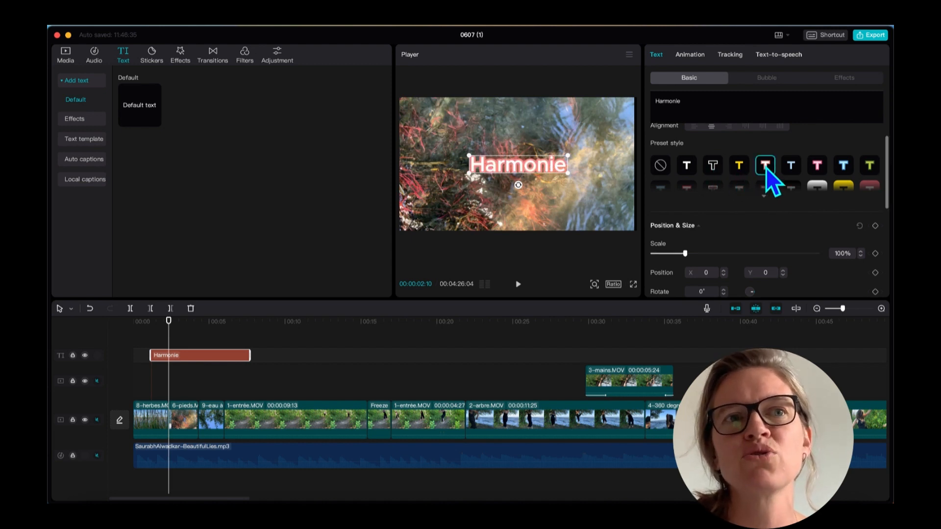
click(740, 184)
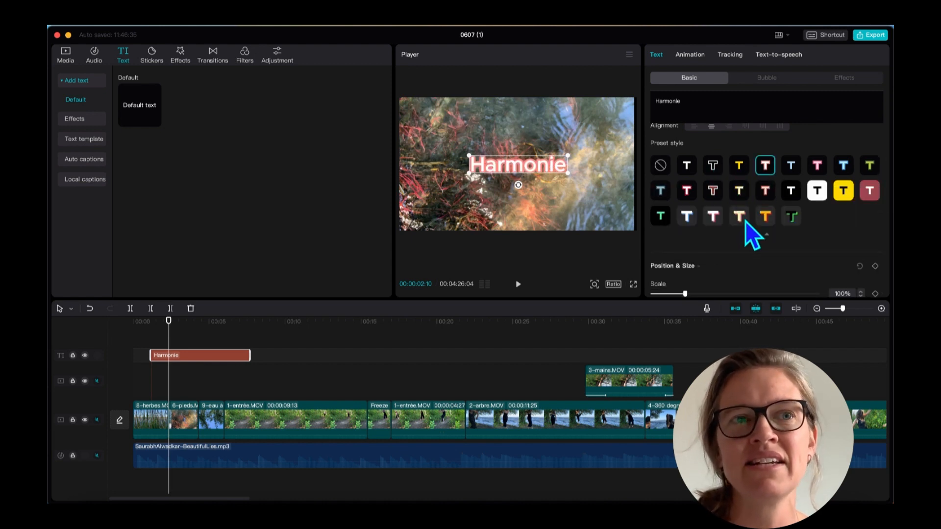
click(765, 216)
click(656, 219)
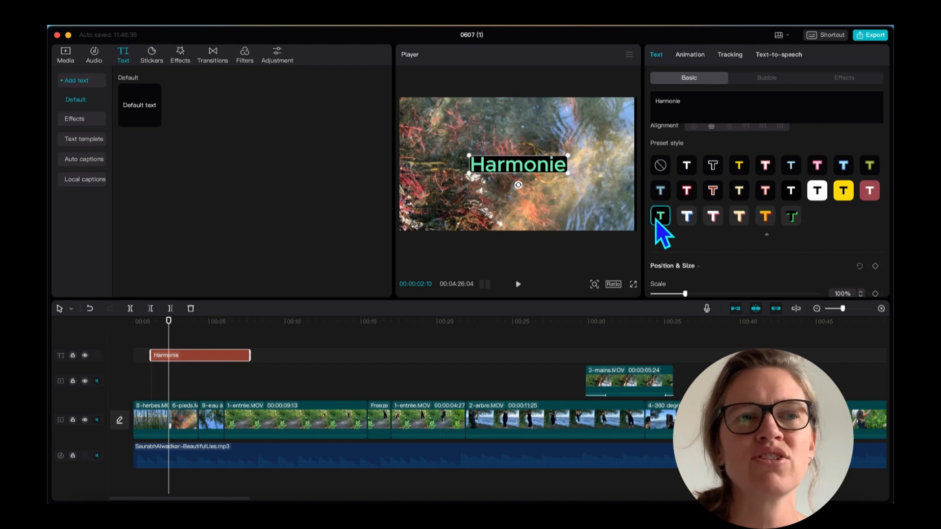
click(660, 192)
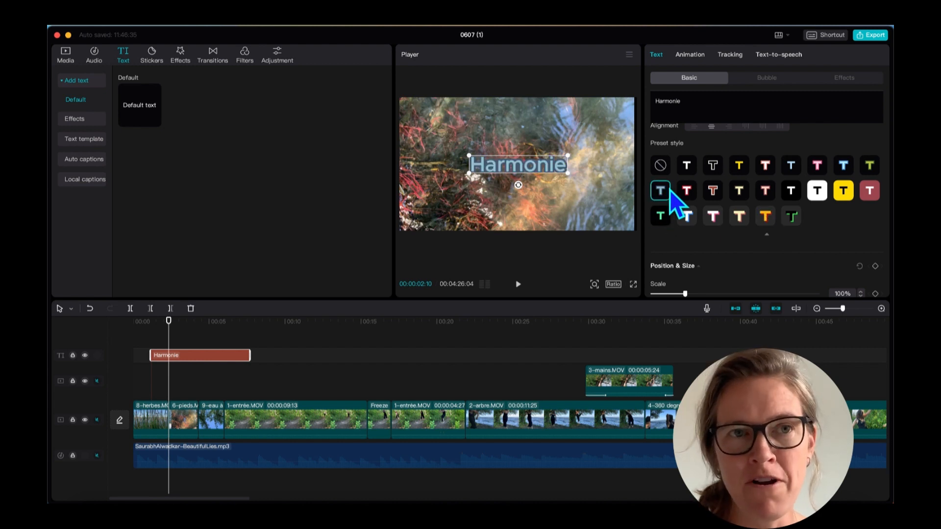
click(687, 163)
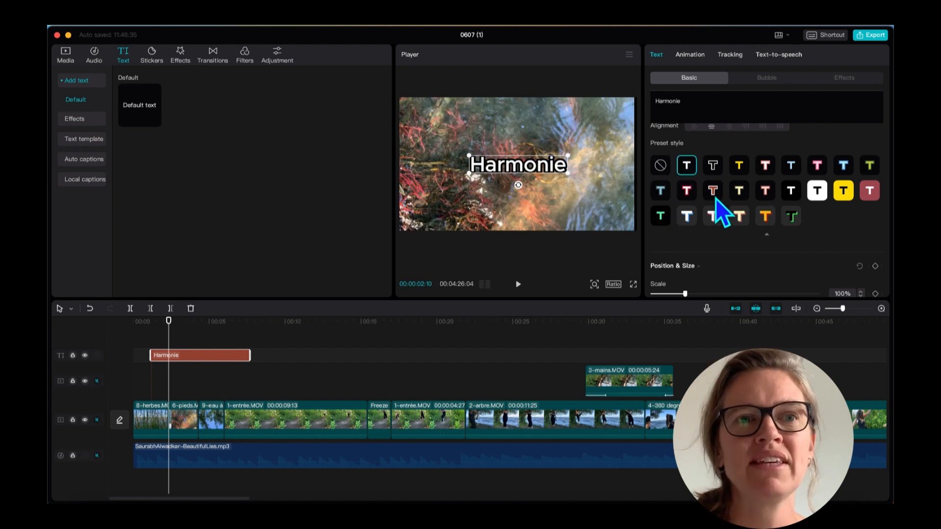
click(658, 164)
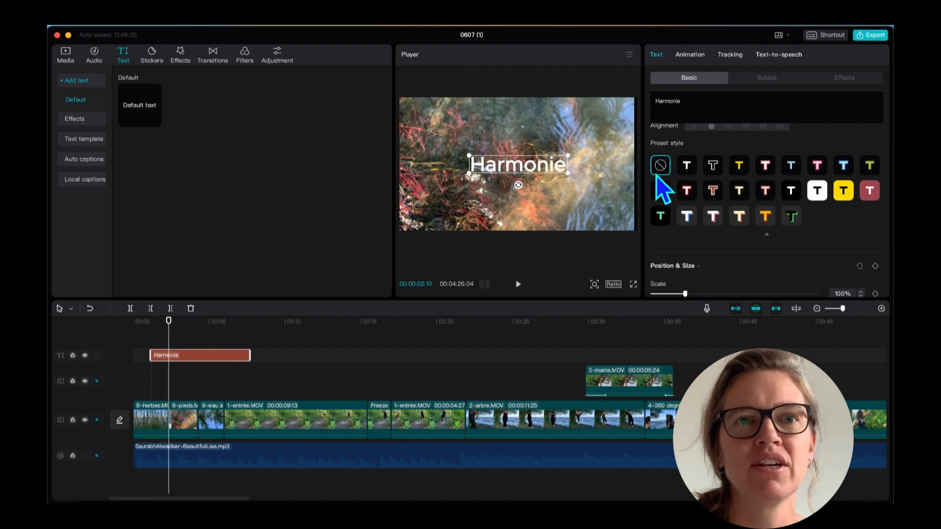
Review the basic text settings and try several colored, shadowed, outlined and gray text effects on the Harmonie title.
scroll(890, 177, down, 5)
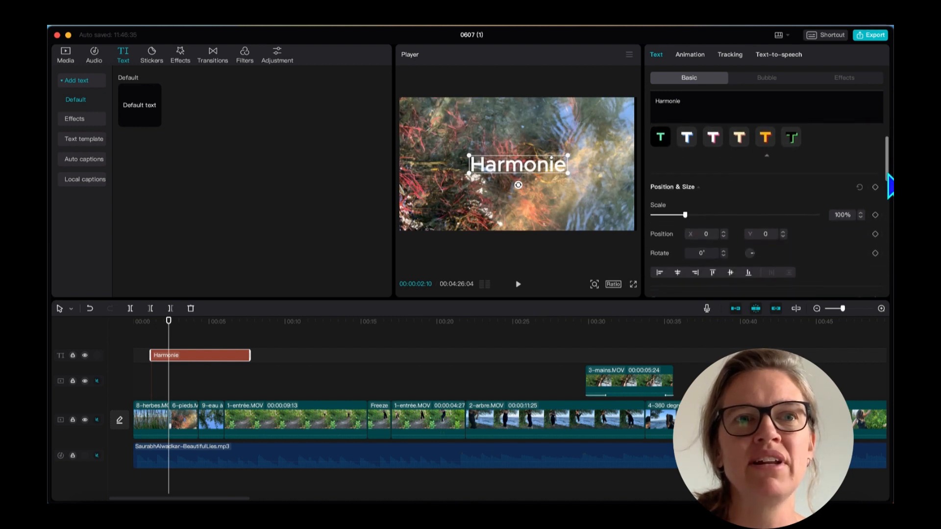
scroll(890, 191, down, 1)
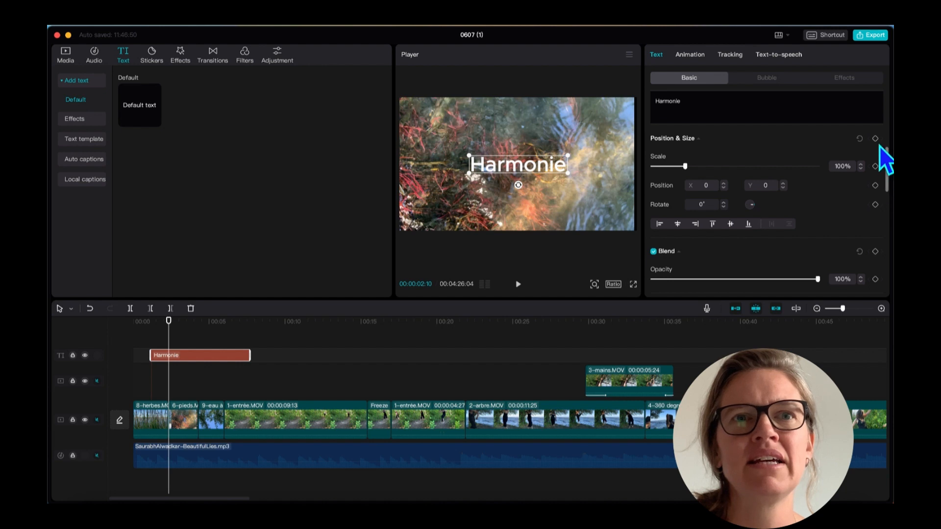
drag(887, 176, 888, 113)
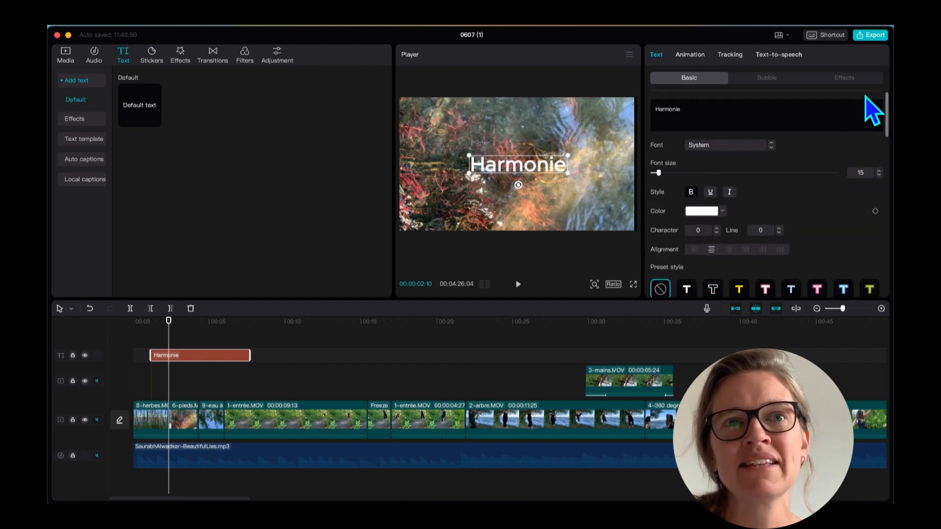
click(846, 81)
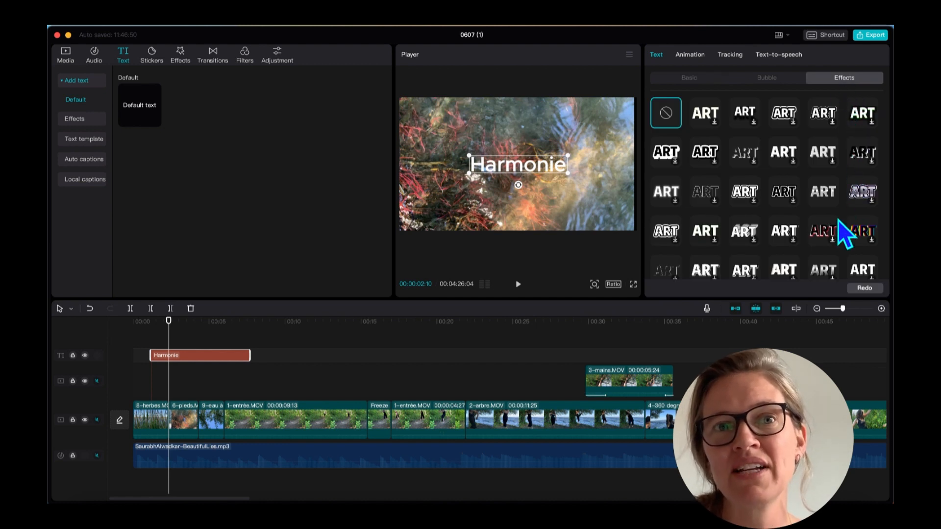
click(857, 229)
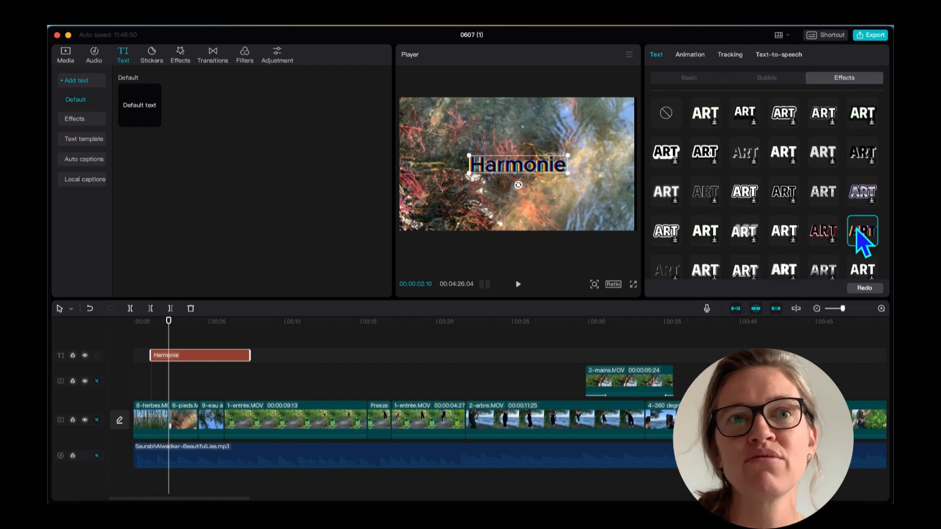
click(777, 237)
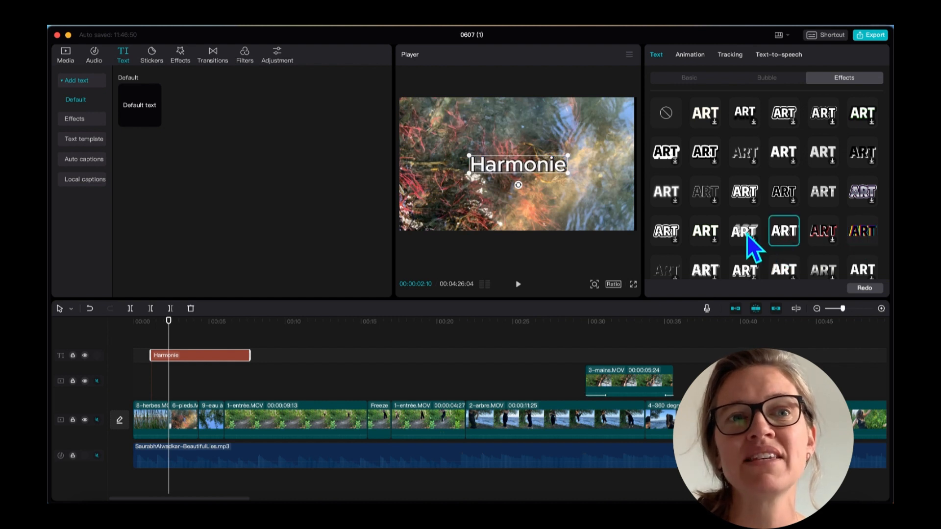
click(739, 234)
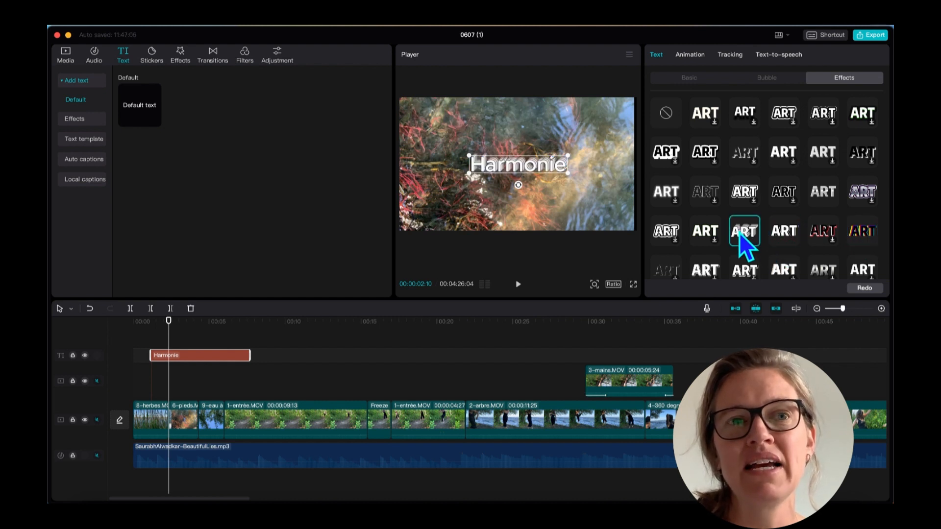
click(699, 234)
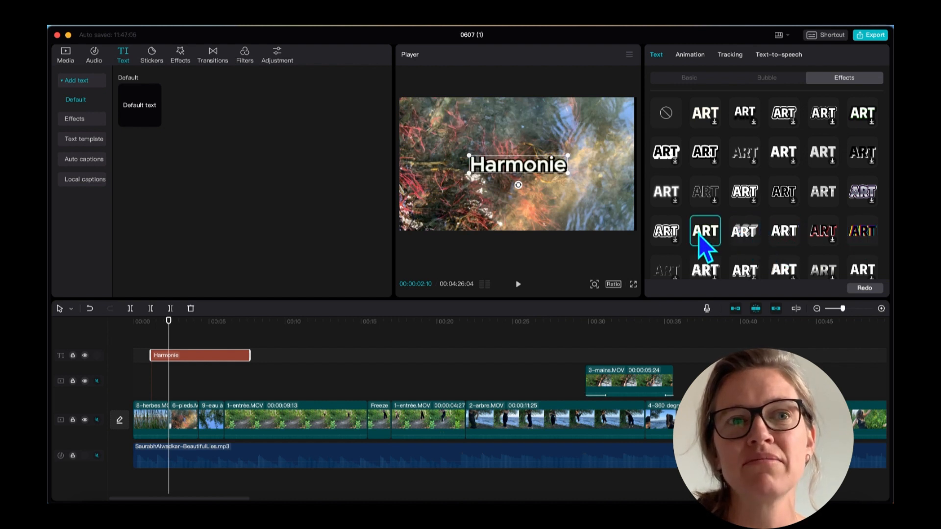
click(705, 190)
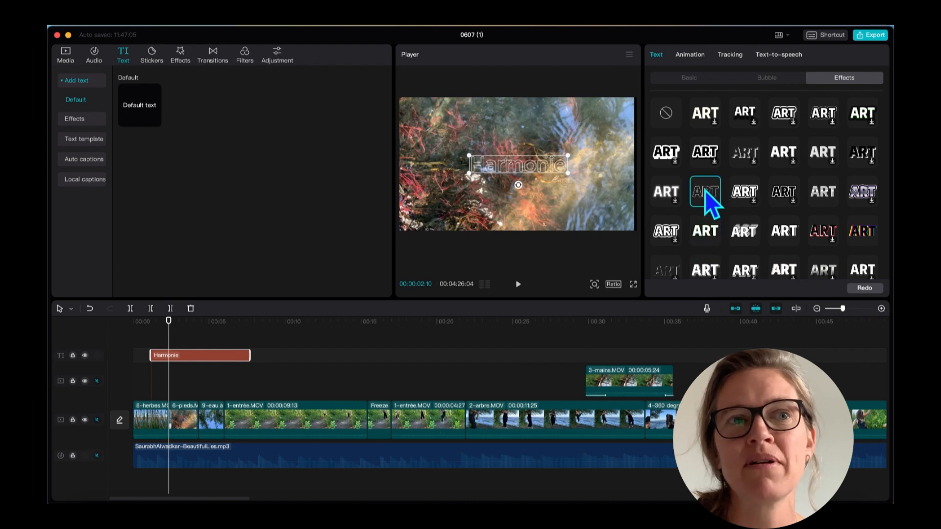
click(742, 154)
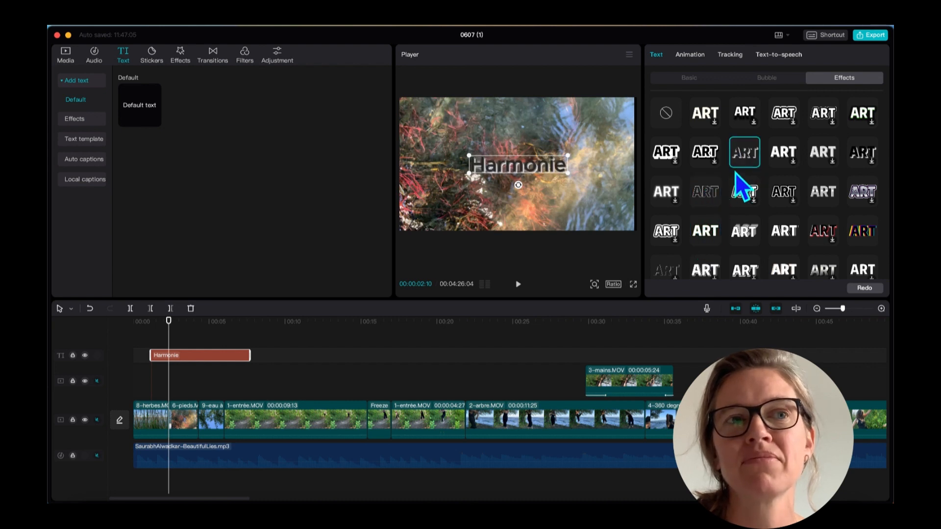
Apply the soft white glow text effect to the Harmonie title and enlarge it in the lower-right area of the video frame.
click(665, 195)
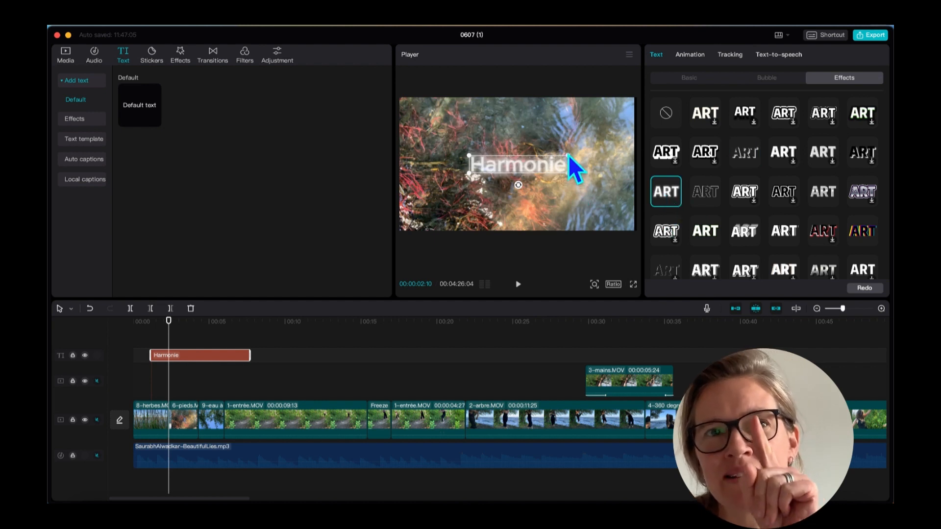
drag(569, 154, 587, 210)
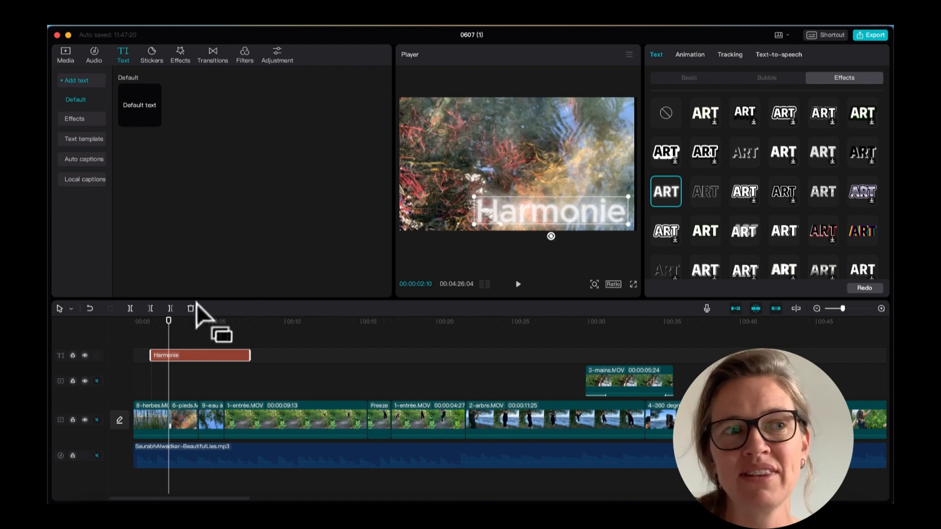
Play the opening from the start of the timeline and extend the end of the Harmonie title clip to about 10 seconds.
drag(168, 354, 129, 342)
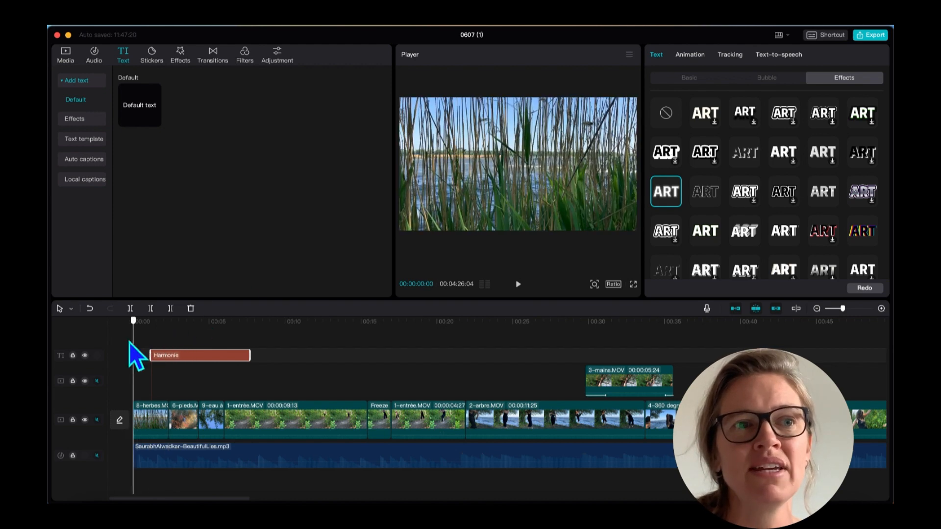
key(space)
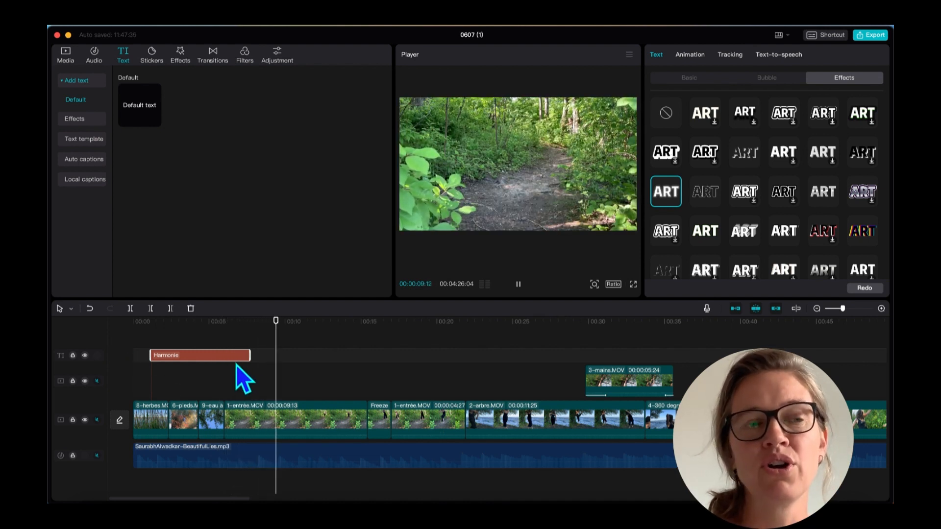
key(space)
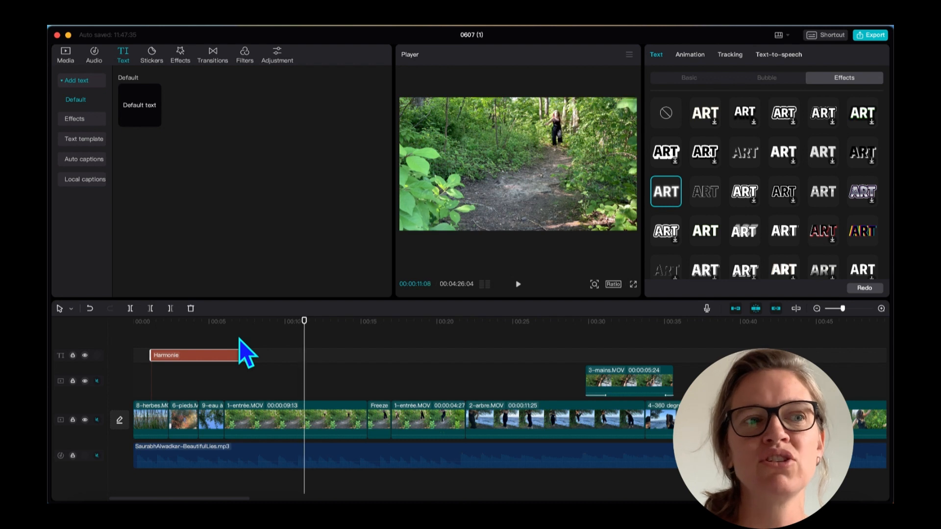
drag(248, 354, 282, 355)
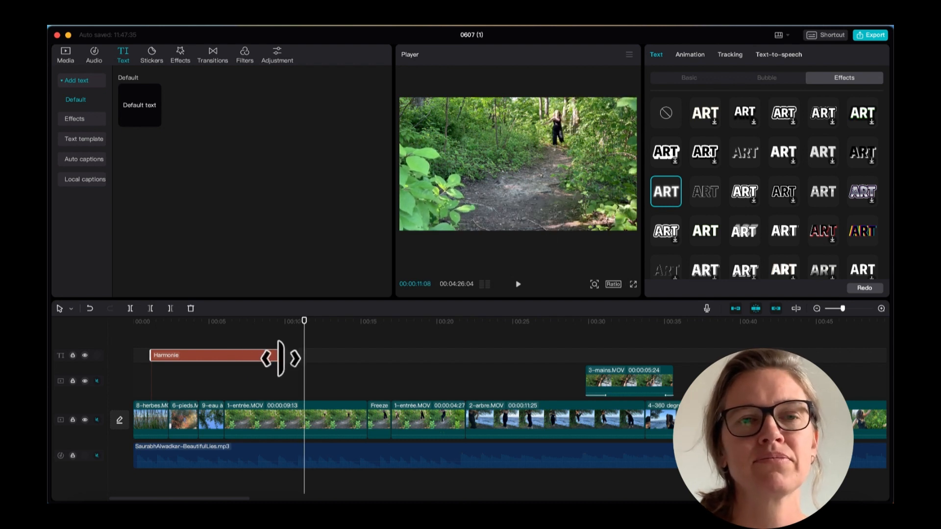
Try several entrance animations on the Harmonie title, including Pop Up, Wave In, Flipping and a flip-and-jump style.
click(690, 56)
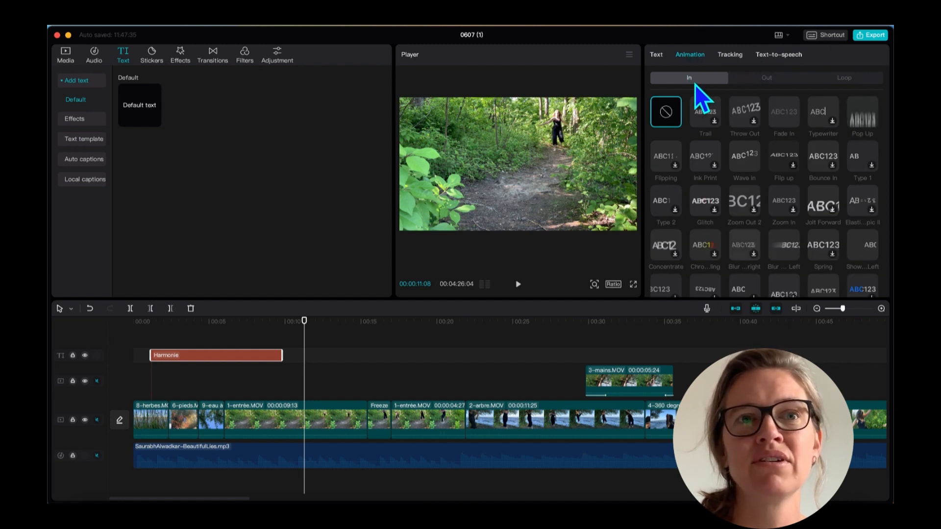
click(869, 117)
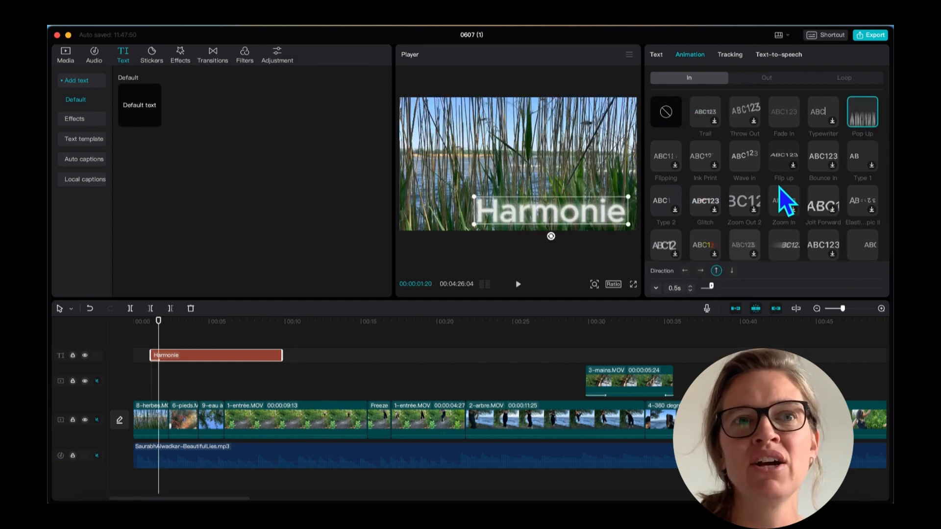
click(748, 168)
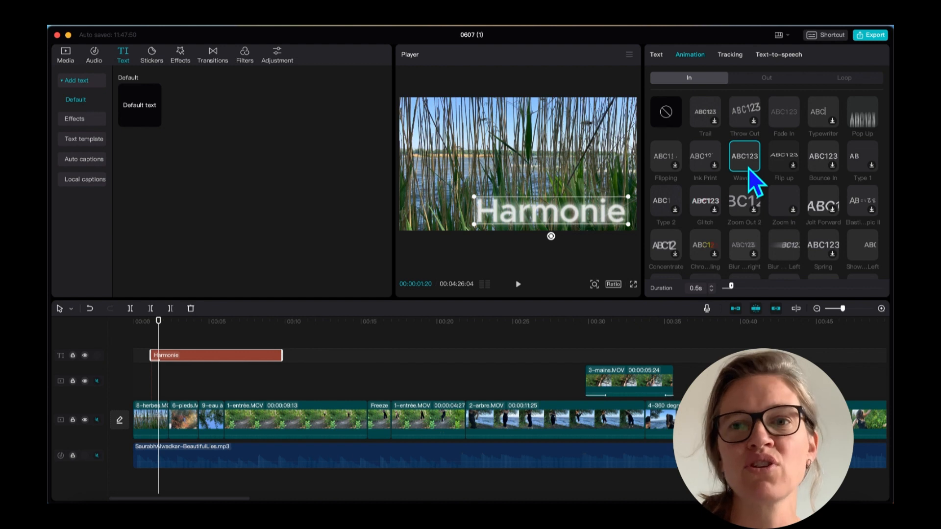
click(662, 164)
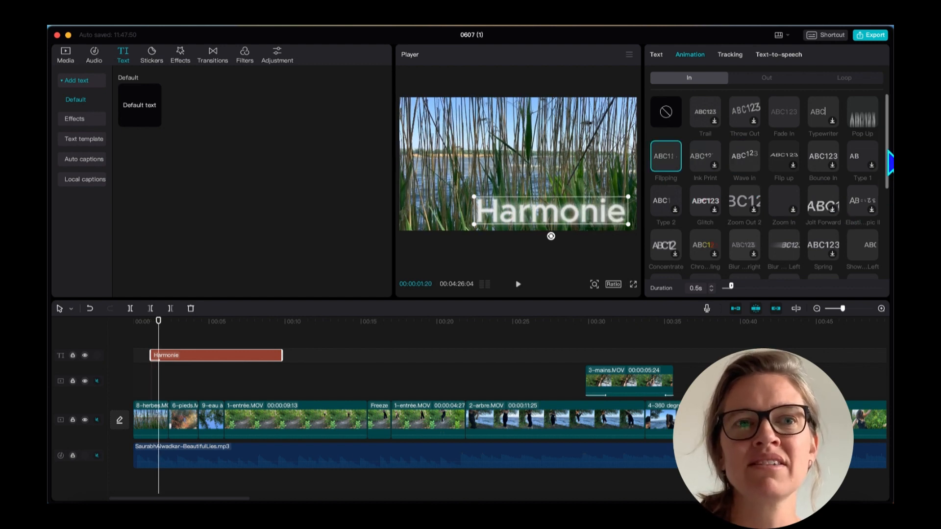
drag(888, 149, 887, 216)
click(737, 208)
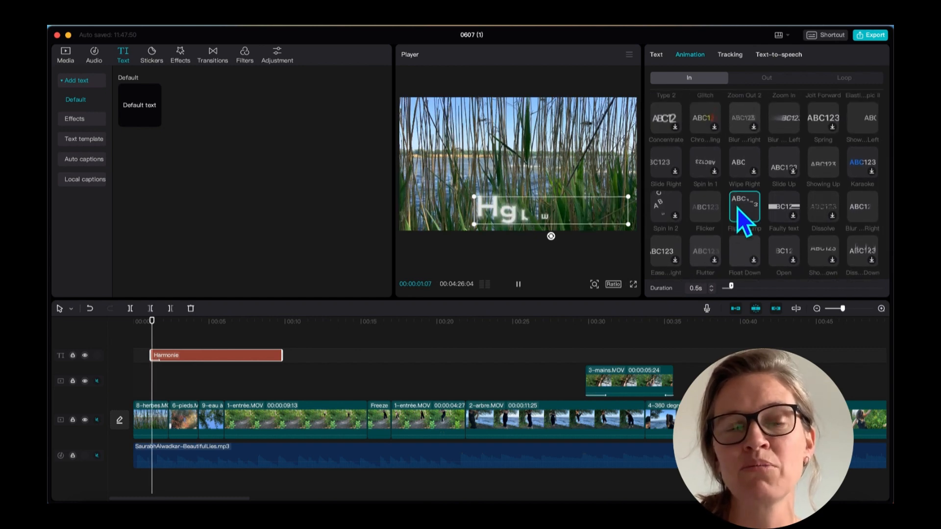
click(866, 121)
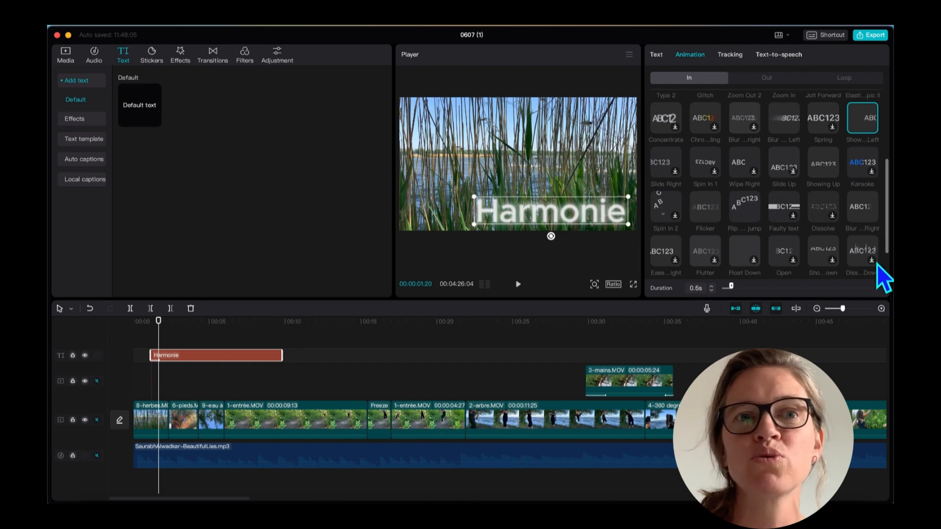
click(855, 251)
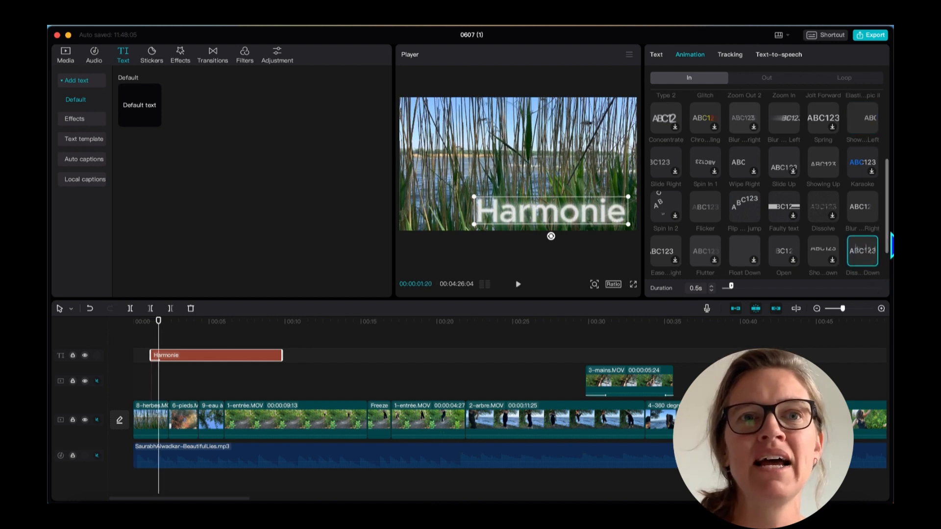
scroll(889, 270, down, 2)
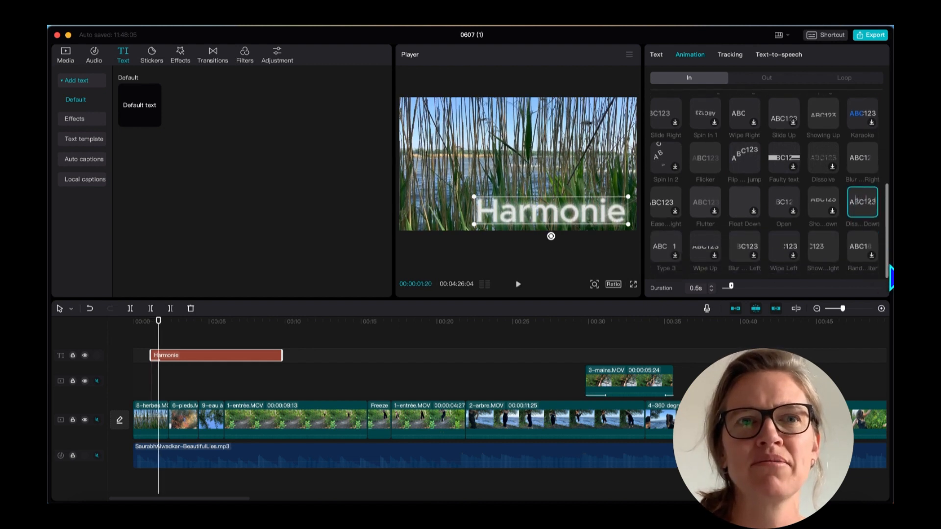
Apply the Float Down entrance animation to the Harmonie title and set its duration to 4.2 s.
click(737, 207)
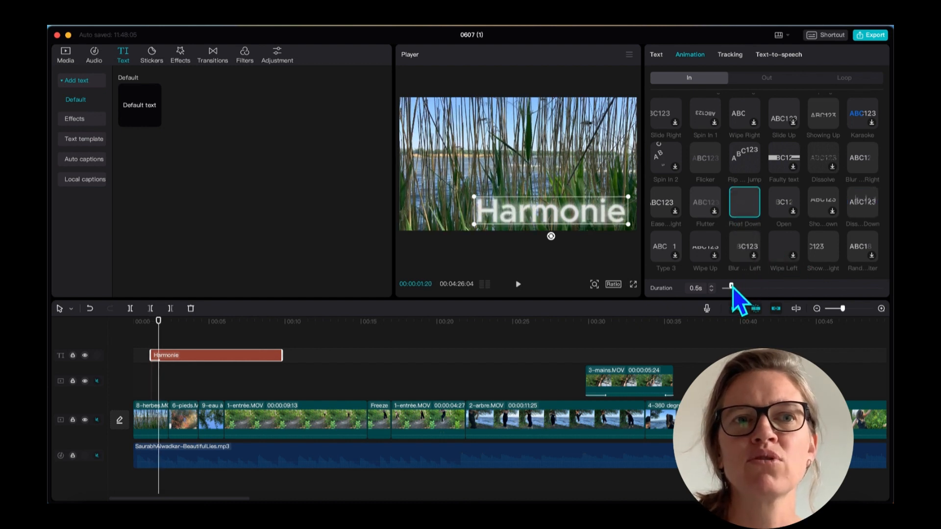
drag(732, 286, 777, 286)
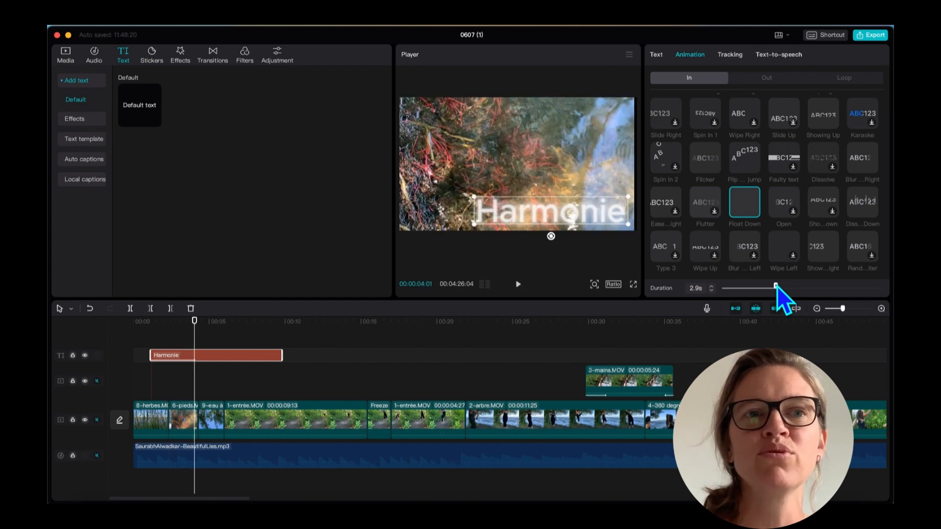
drag(777, 286, 801, 290)
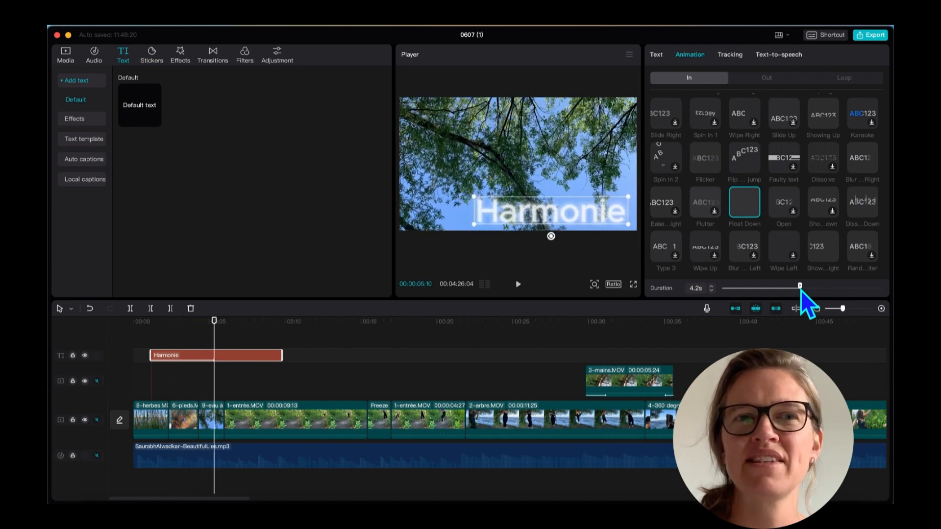
Browse the exit animations available for the Harmonie title.
click(766, 79)
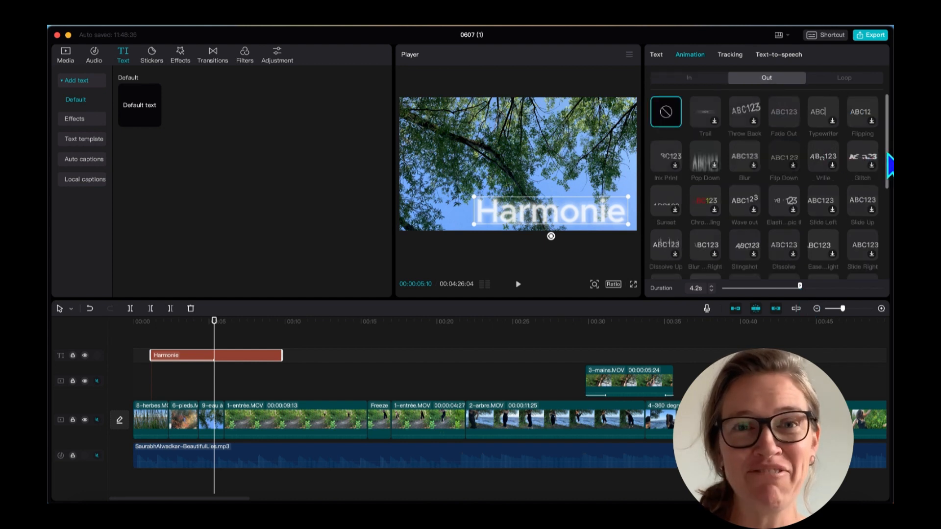
scroll(888, 181, down, 2)
scroll(892, 198, down, 1)
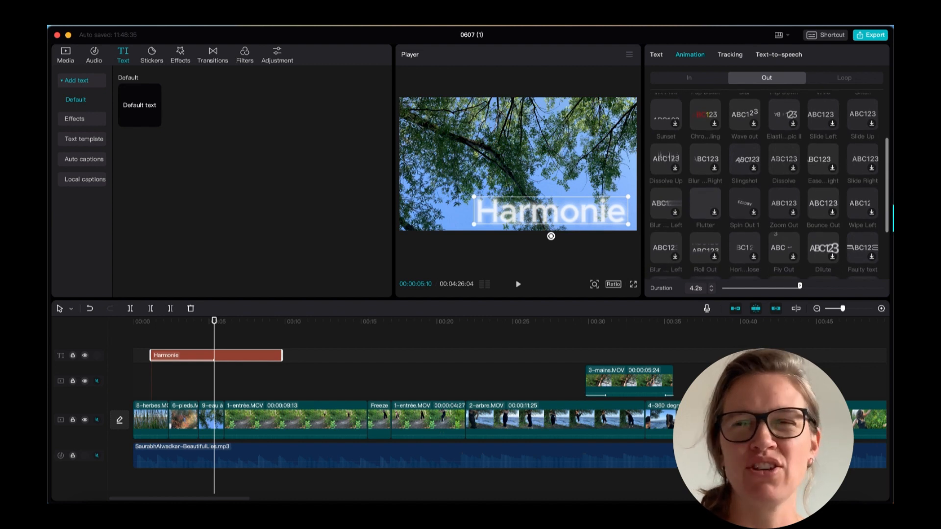
scroll(892, 216, down, 1)
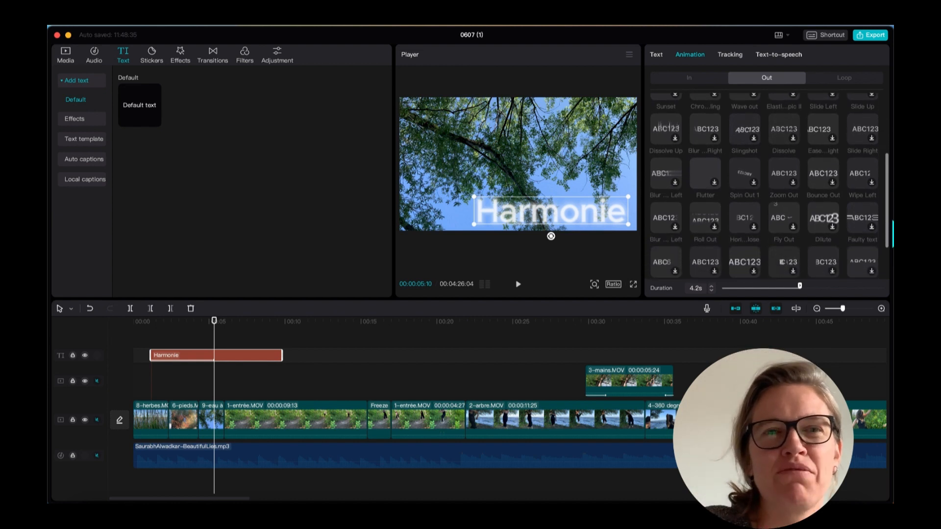
scroll(892, 234, down, 1)
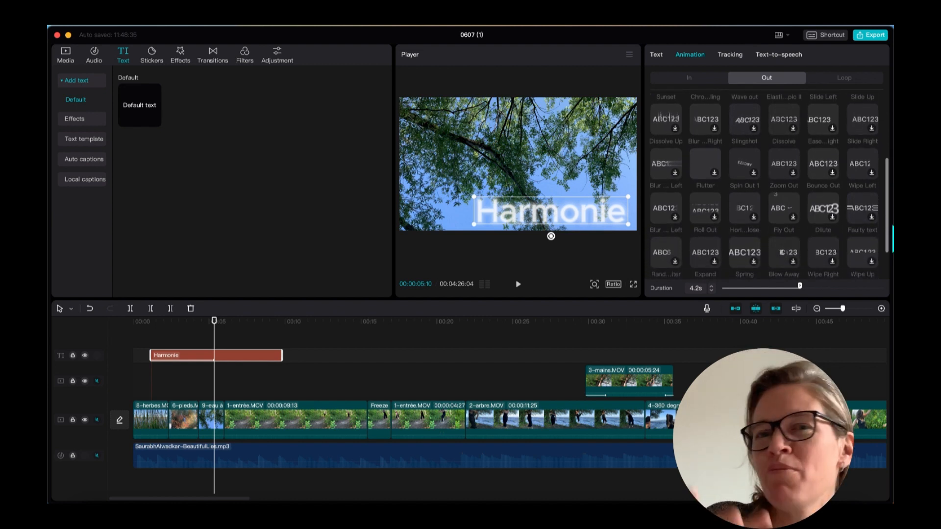
scroll(893, 245, down, 1)
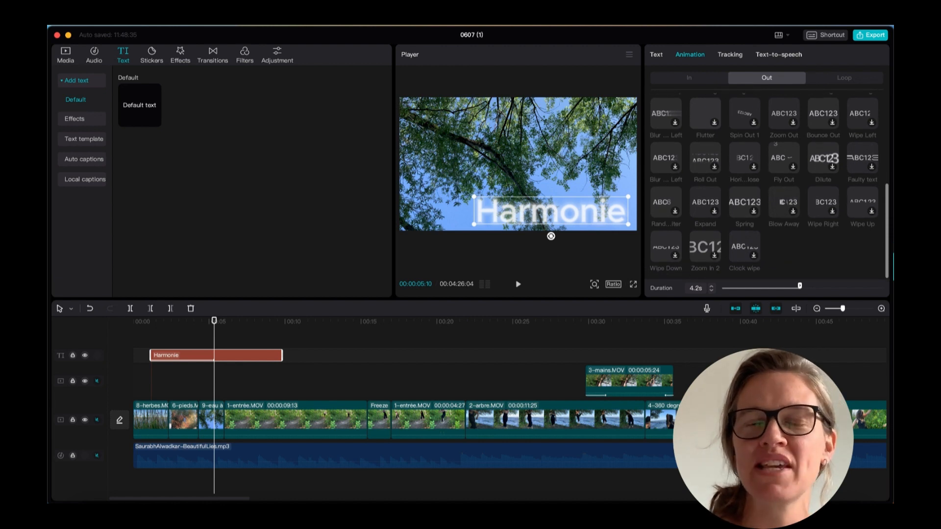
scroll(893, 245, up, 1)
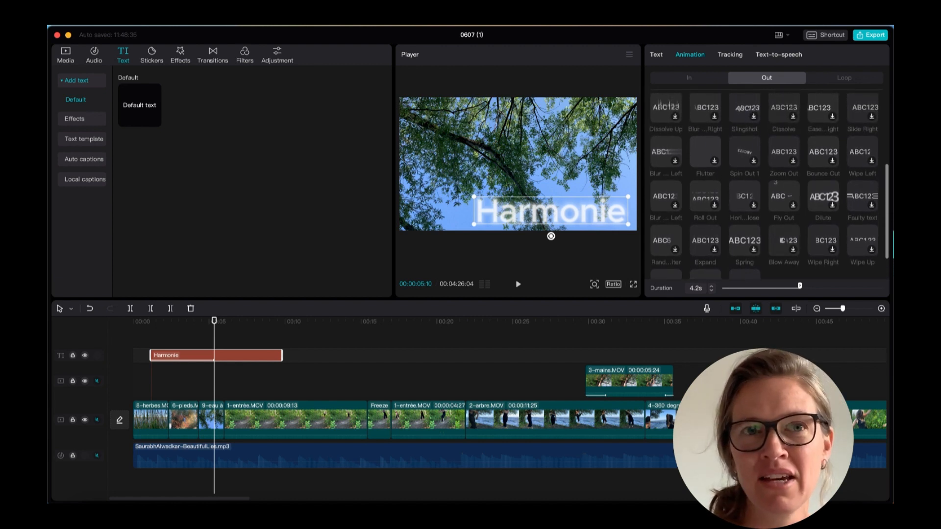
scroll(767, 186, up, 3)
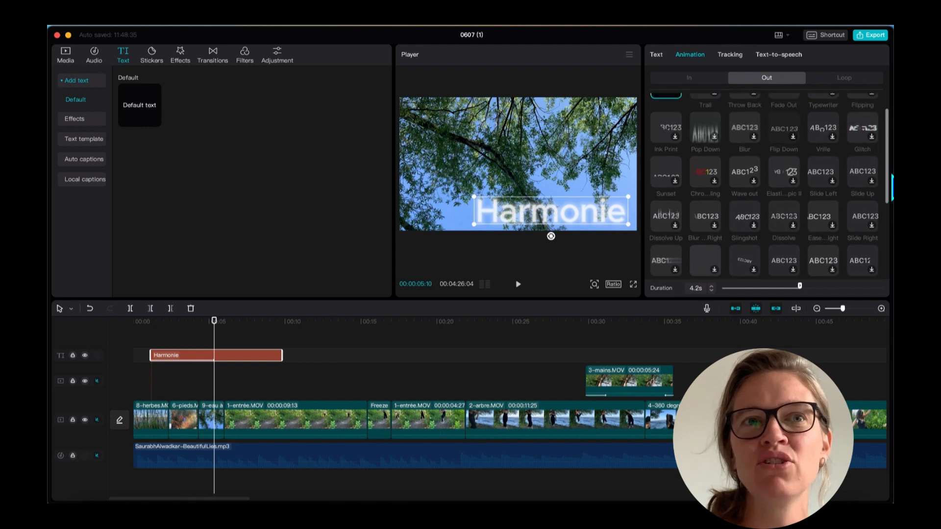
scroll(891, 186, up, 1)
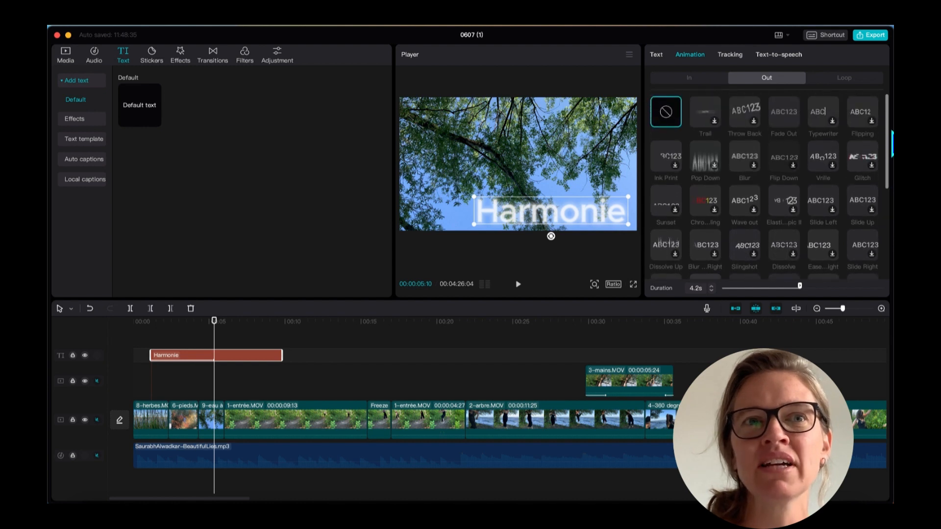
Apply the Fade Out exit animation to the Harmonie title, extend the clip's end to about 11 s, and check playback.
click(785, 116)
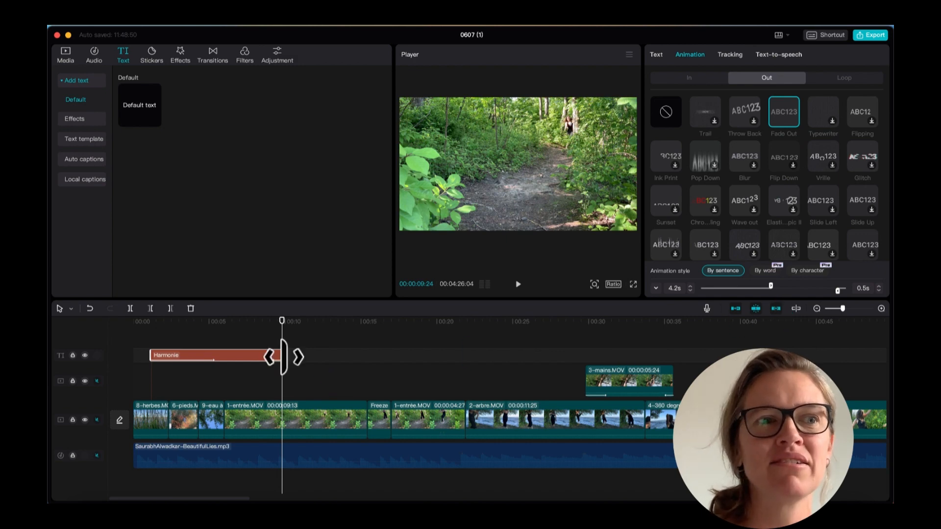
drag(283, 355, 118, 346)
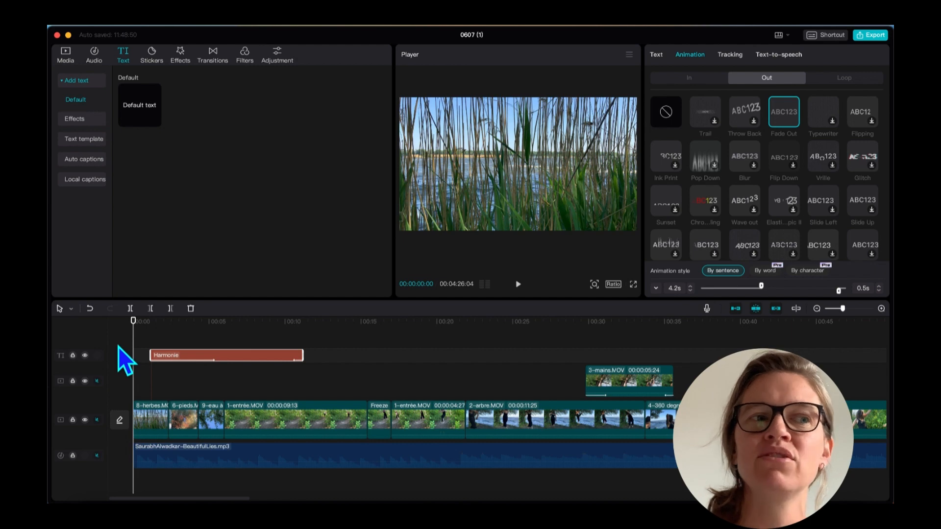
key(space)
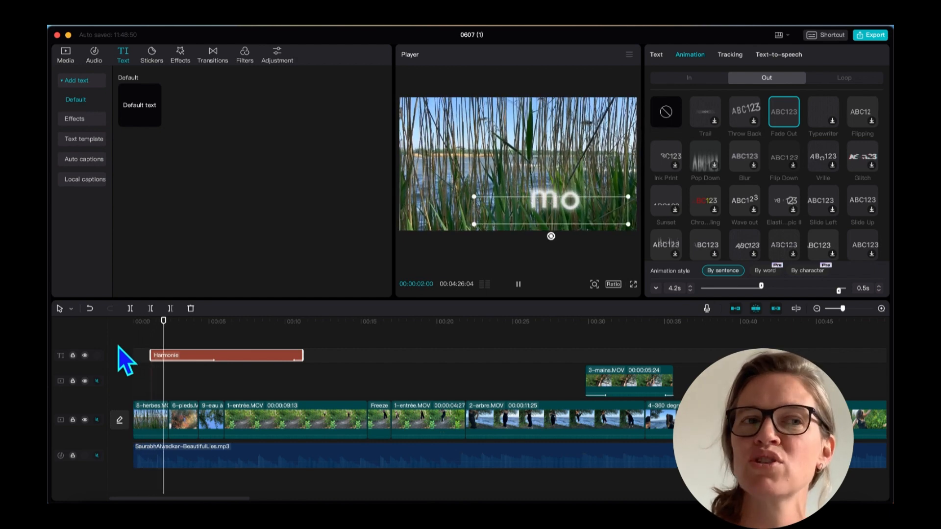
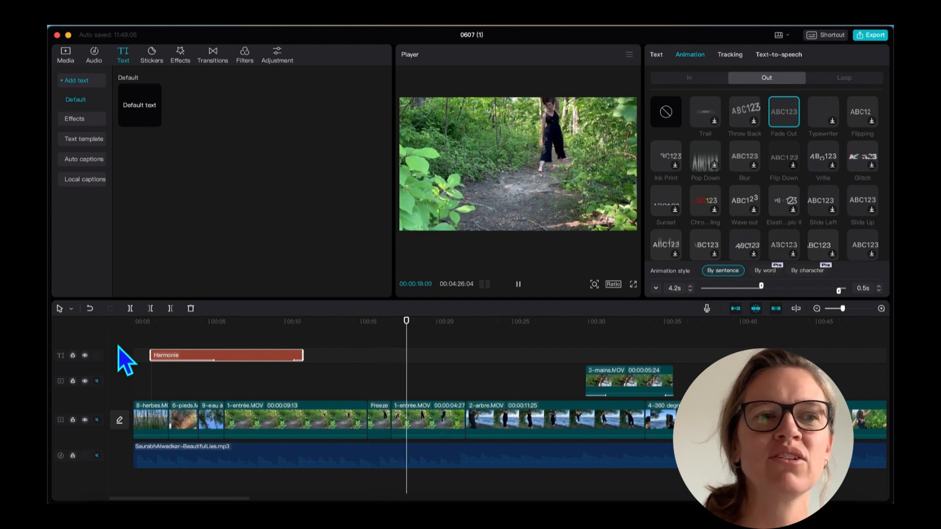
key(space)
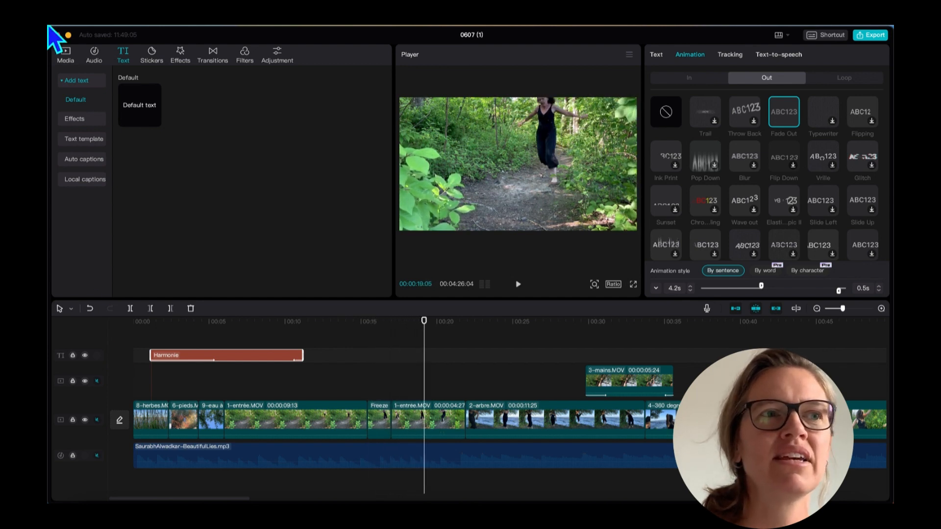
Try the basic Left transition at the cut between the second 1-entrée.MOV clip and 2-arbre.MOV, and preview it.
click(216, 55)
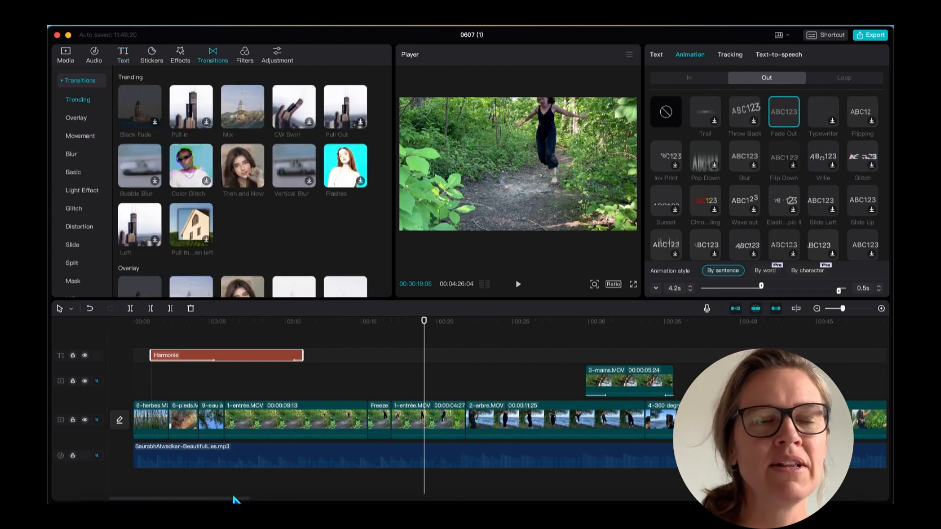
drag(236, 499, 255, 500)
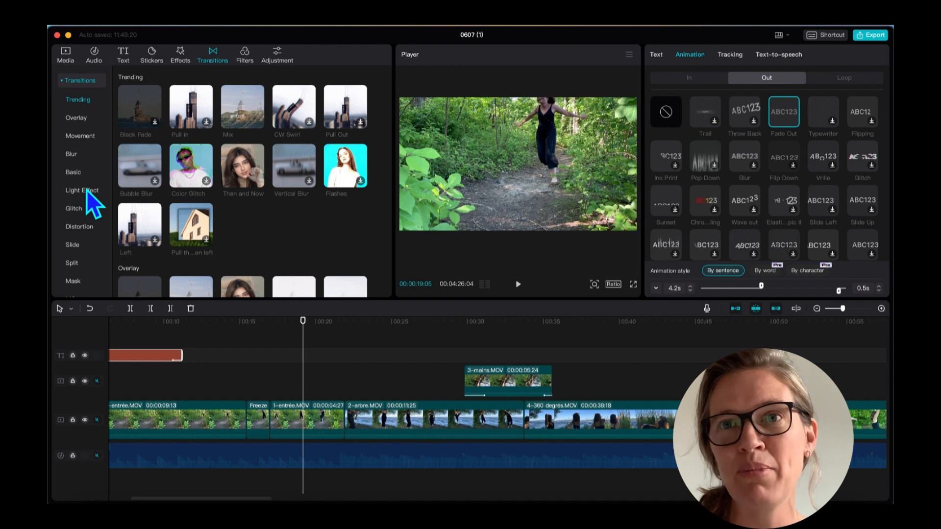
click(74, 171)
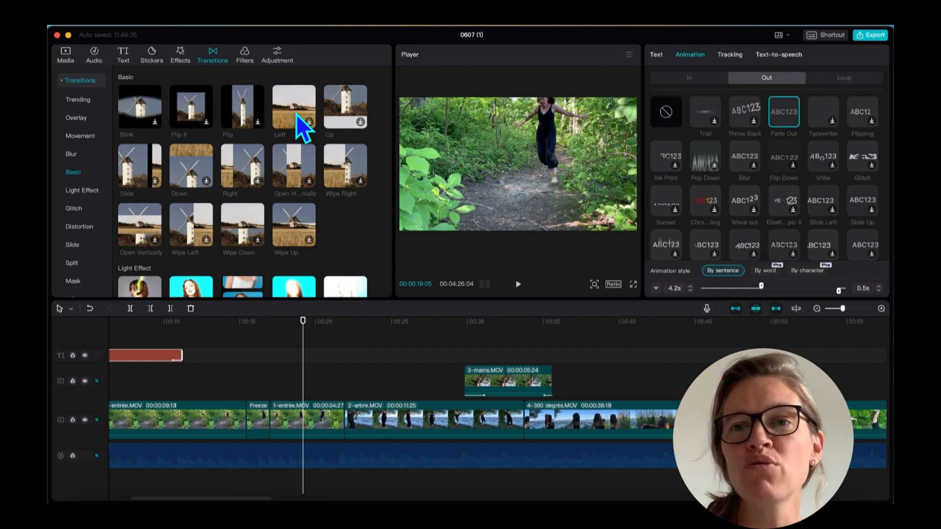
drag(296, 114, 343, 424)
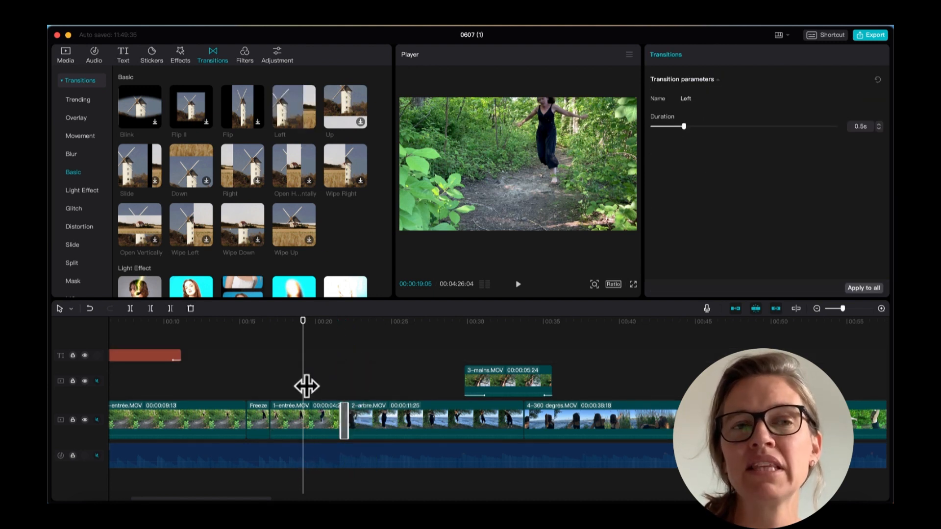
key(space)
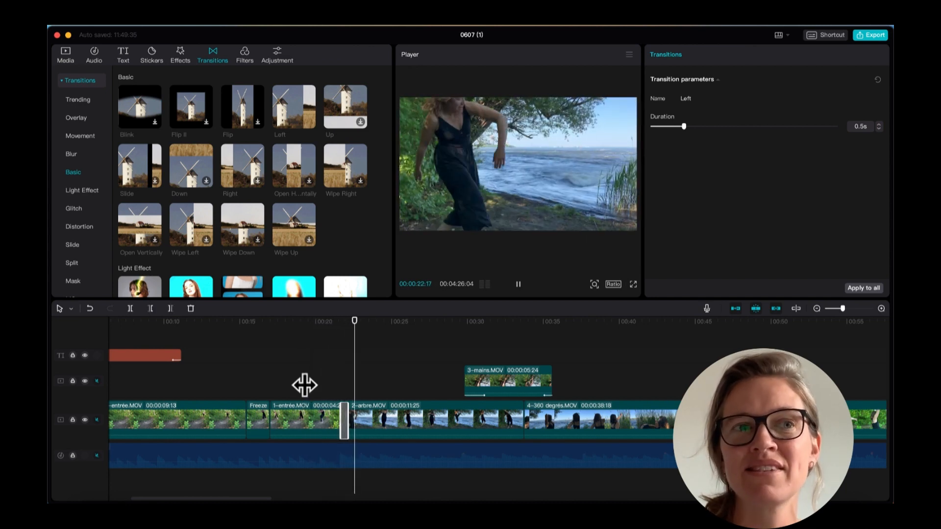
key(space)
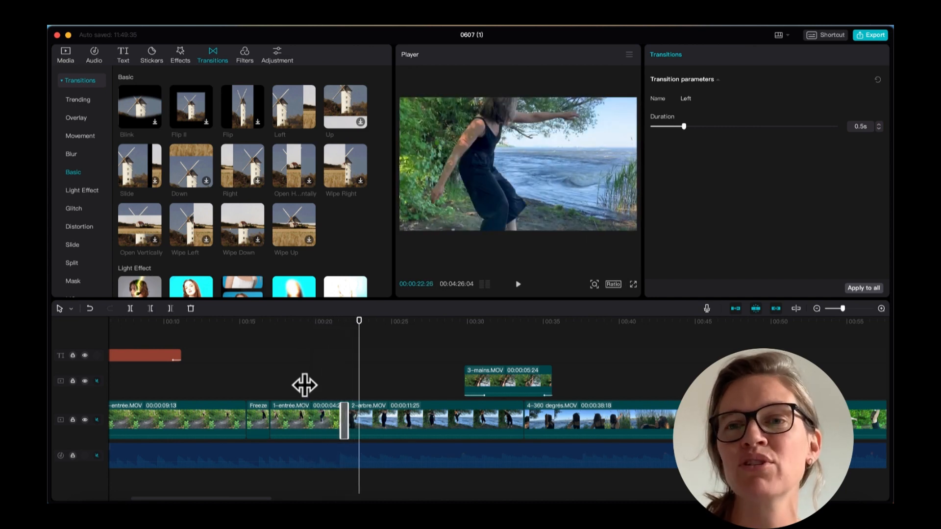
Try the Then and Now overlay transition in place of Left at the cut before 2-arbre.MOV, and preview it.
click(80, 98)
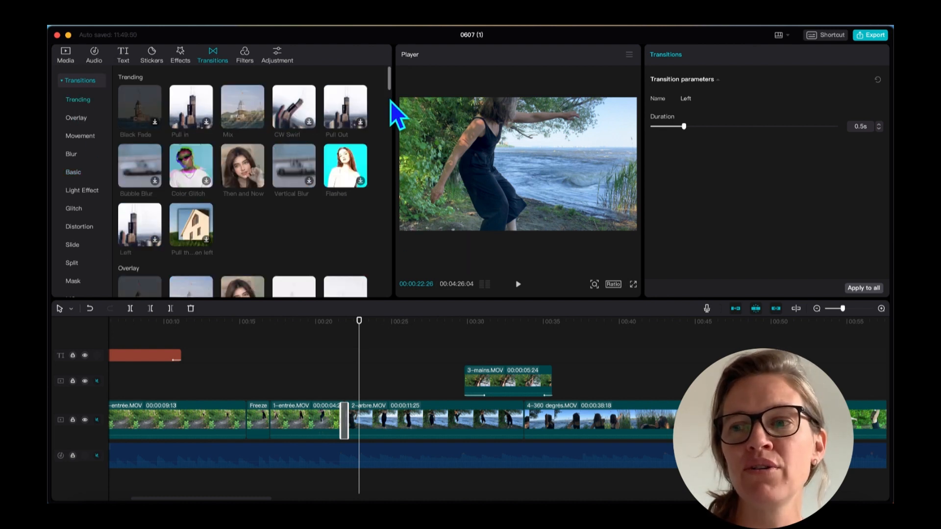
drag(390, 85, 390, 98)
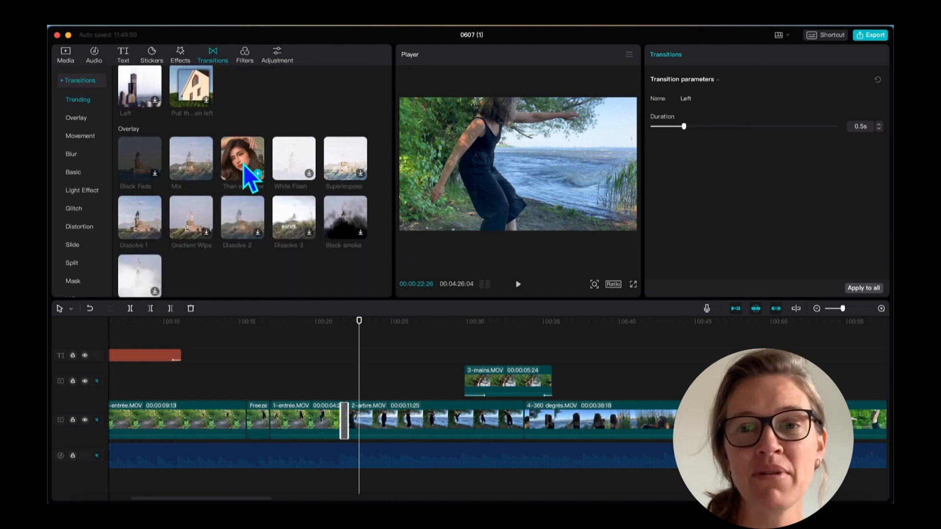
drag(243, 164, 316, 394)
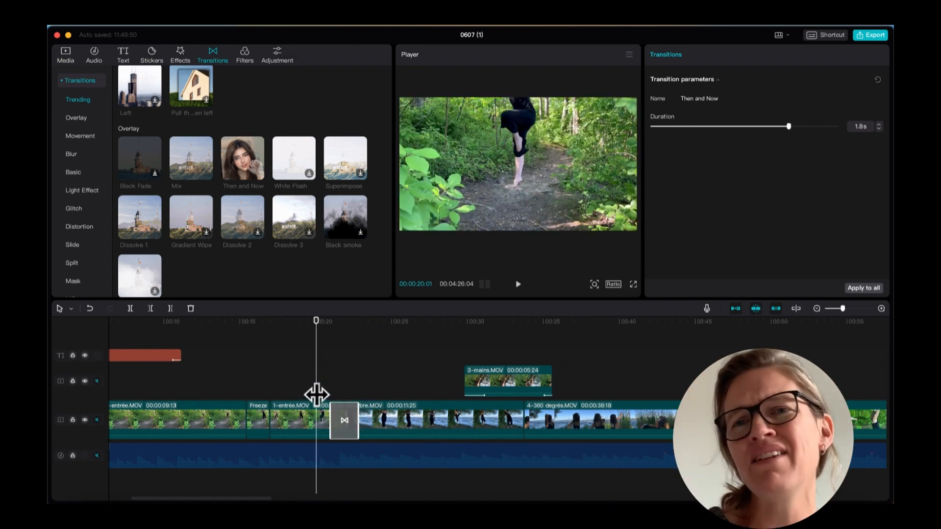
key(space)
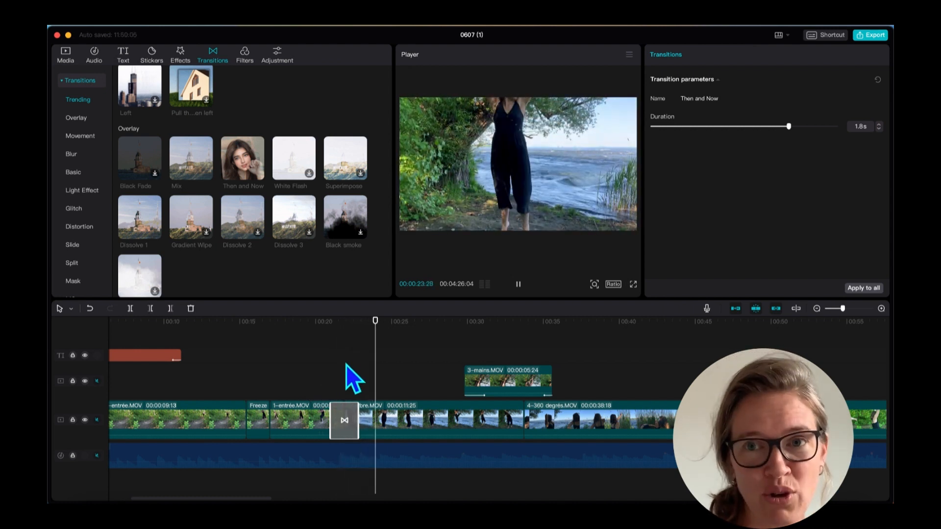
key(space)
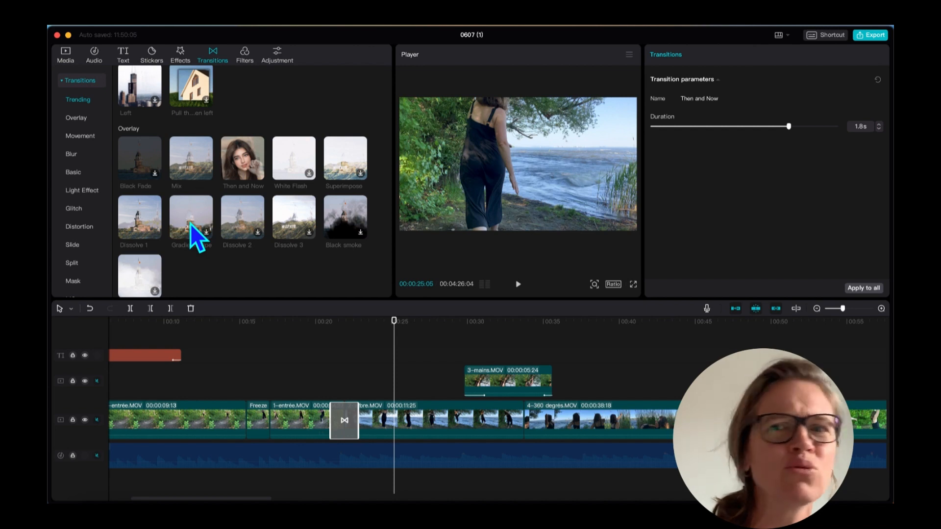
Replace the transition before 2-arbre.MOV with the Mix overlay transition and play through the cut.
drag(191, 157, 342, 423)
drag(393, 393, 312, 389)
key(space)
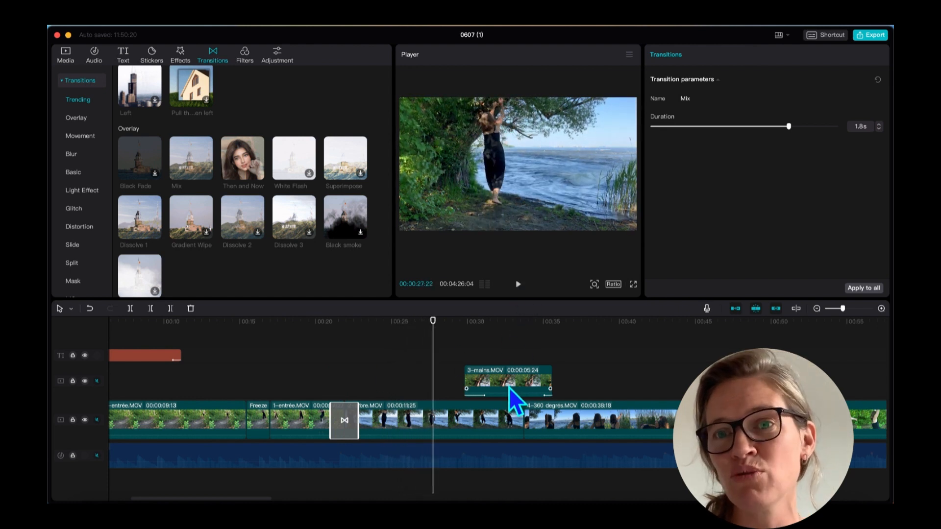
Move the 3-mains.MOV overlay clip earlier so that it starts at about 26.6 s, and check its timing in playback.
drag(509, 387, 475, 393)
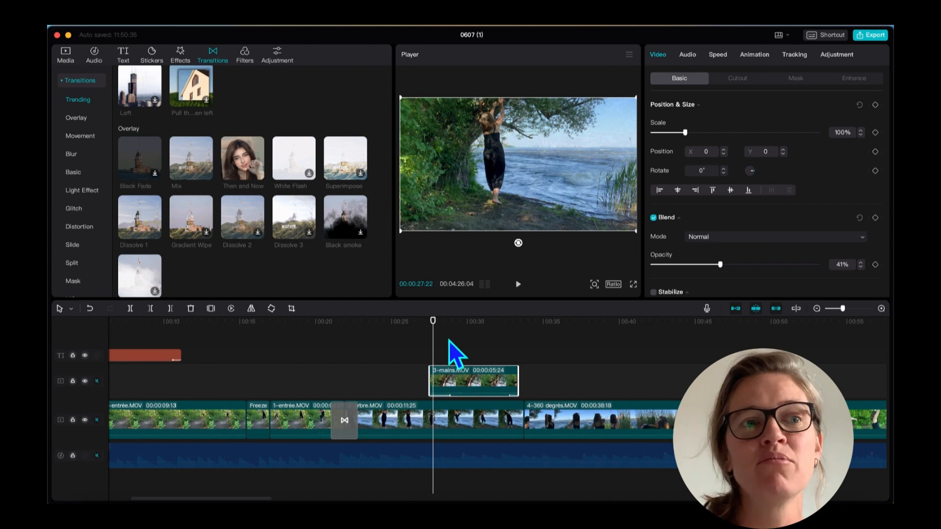
drag(432, 355, 422, 355)
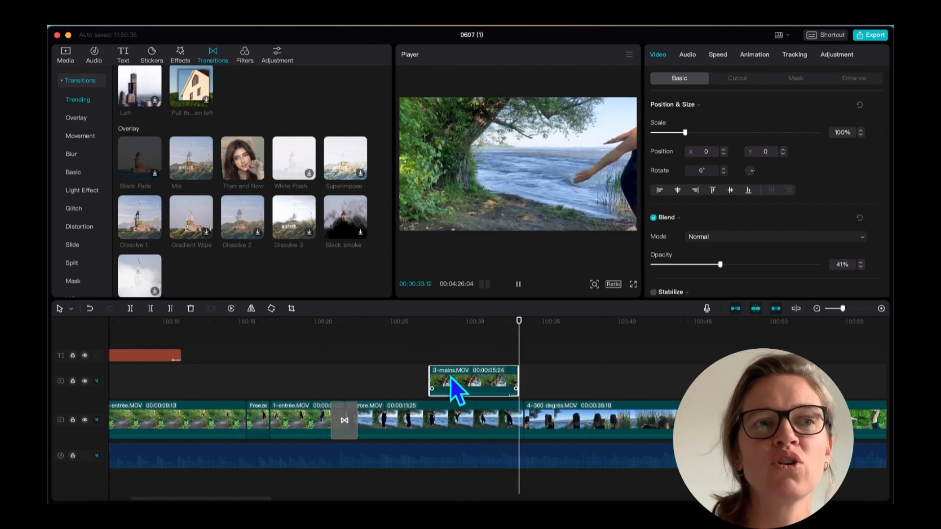
drag(451, 377, 437, 380)
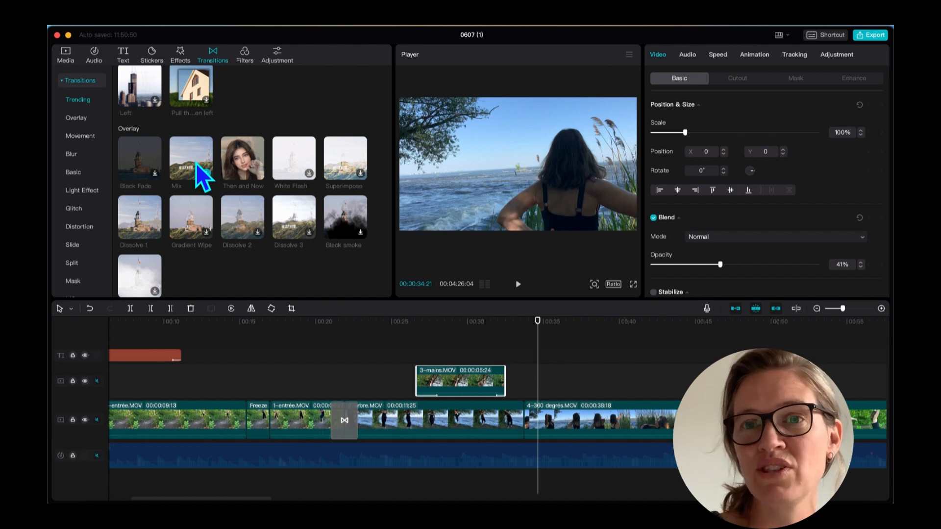
Add a Mix transition between 2-arbre.MOV and 4-360 degrés.MOV, accepting duplicate frames, and shorten it to 1.7 s.
drag(195, 163, 537, 399)
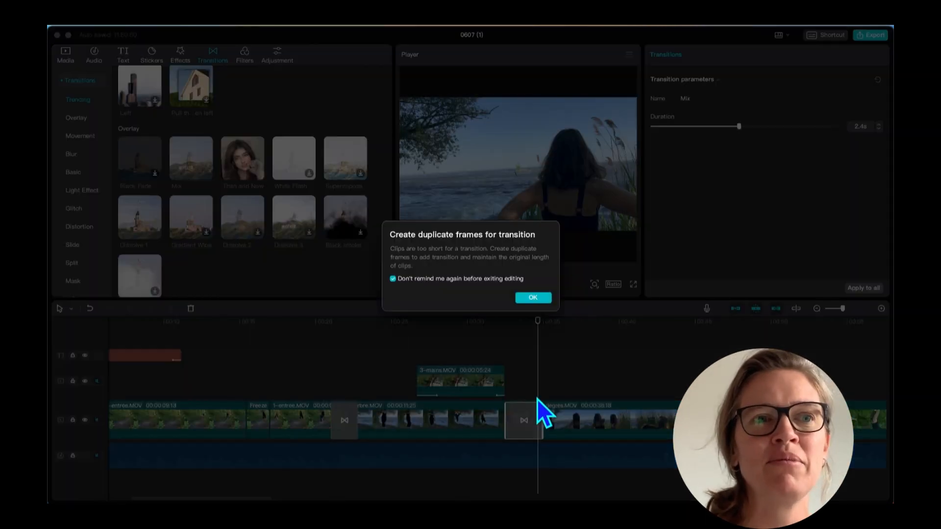
click(532, 297)
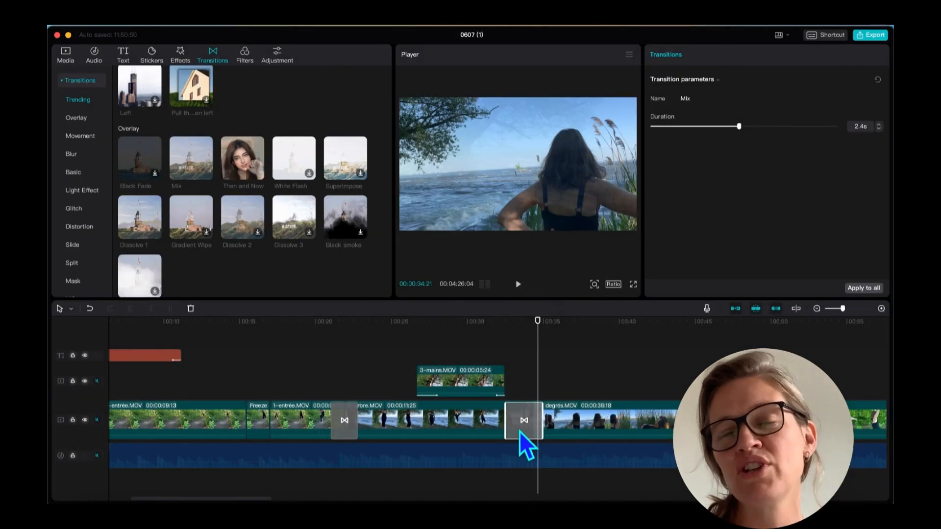
drag(521, 421, 502, 378)
key(space)
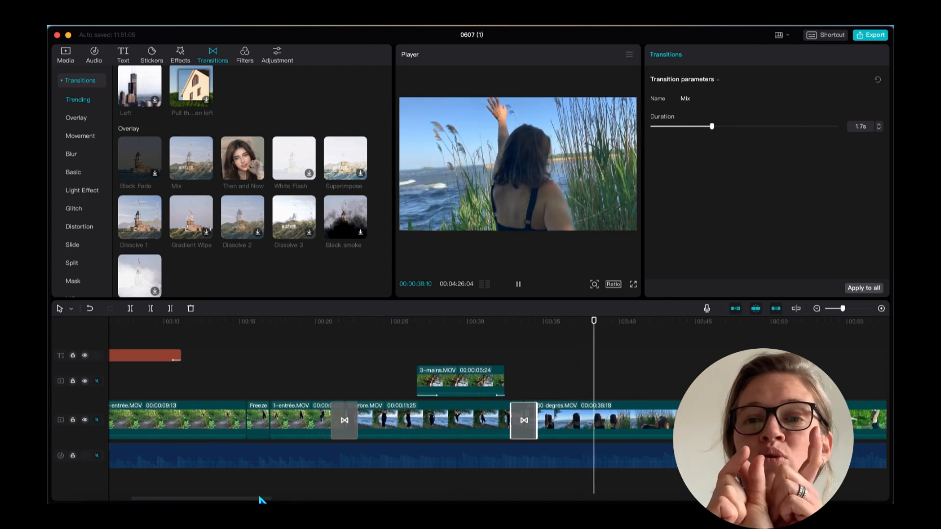
Turn off the main track magnet, trim the start of 5-dos.MOV to 01:14:26, and undo the trim.
drag(260, 499, 400, 498)
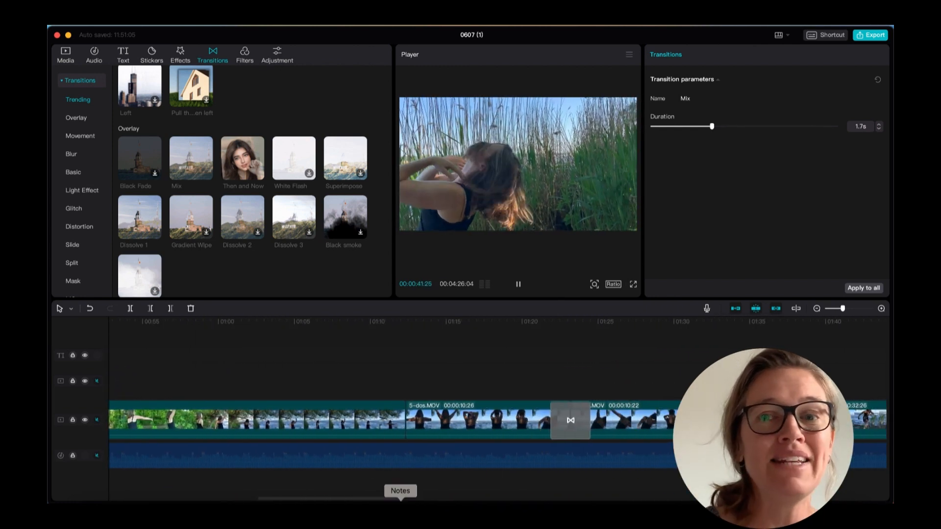
click(382, 343)
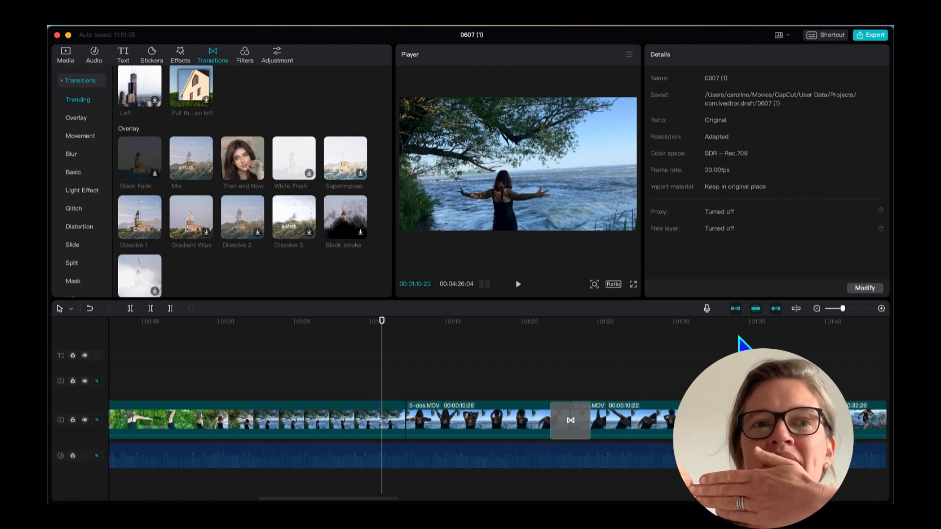
click(736, 312)
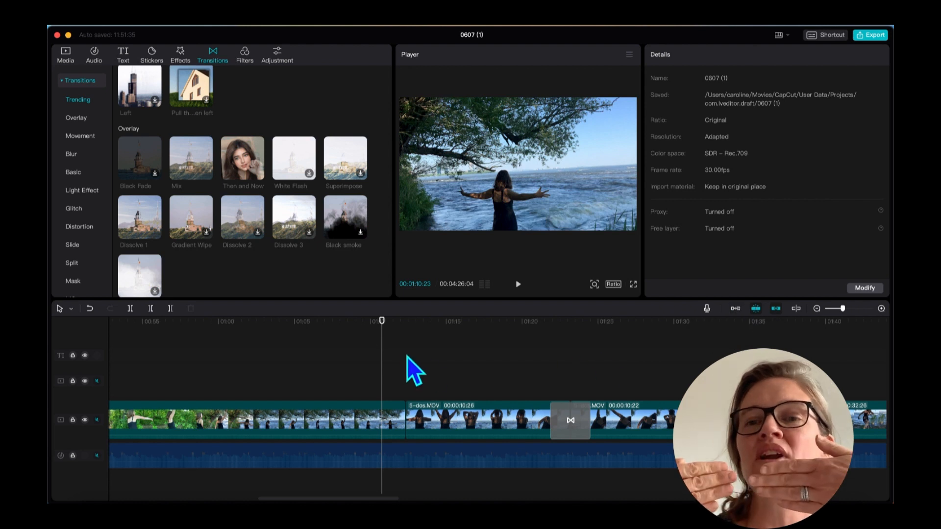
drag(382, 376, 445, 386)
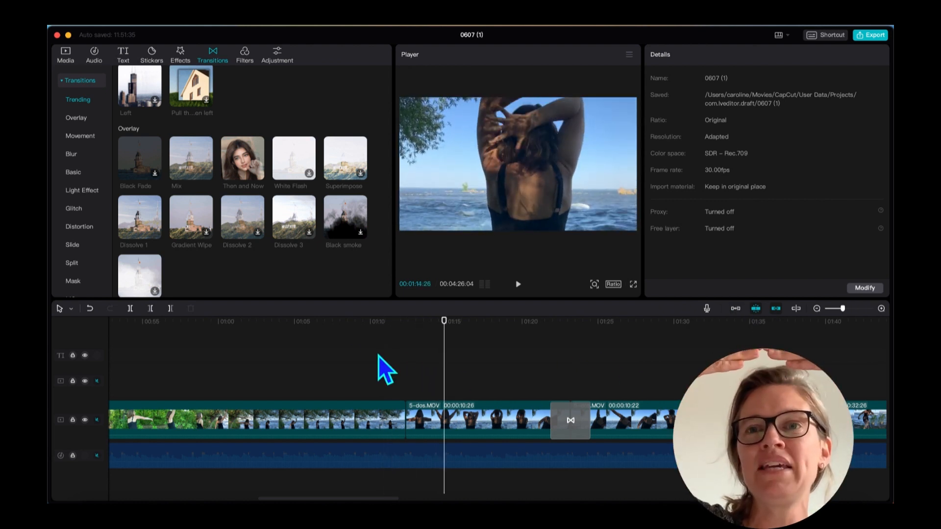
click(149, 311)
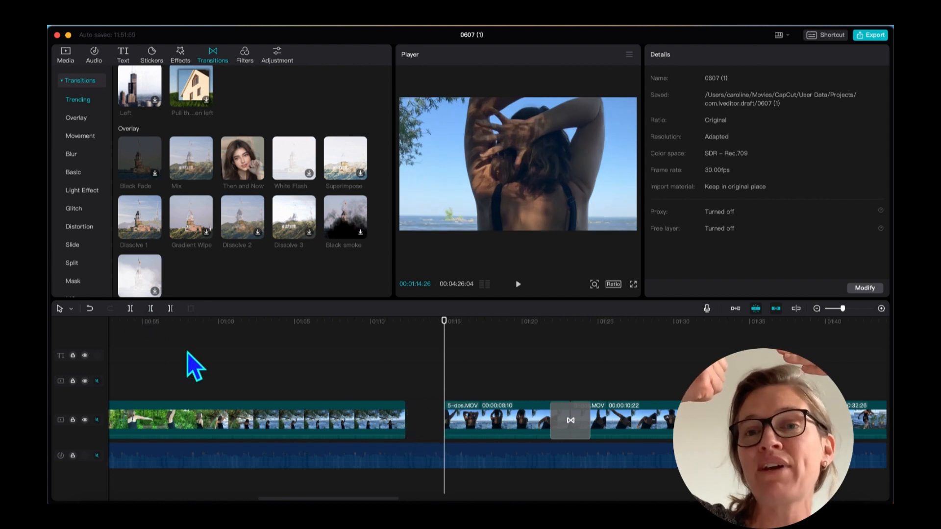
click(90, 310)
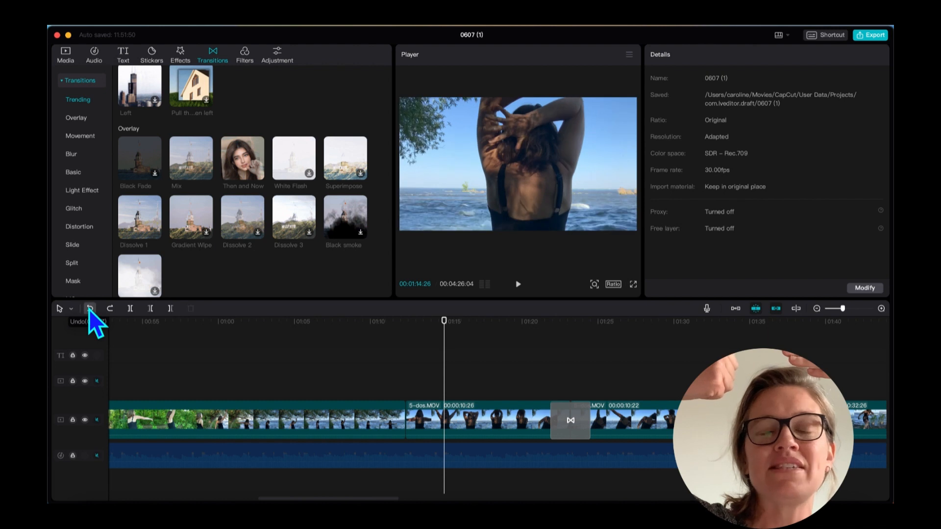
Turn the main track magnet back on, trim the start of 5-dos.MOV at the playhead again, and undo it.
click(734, 309)
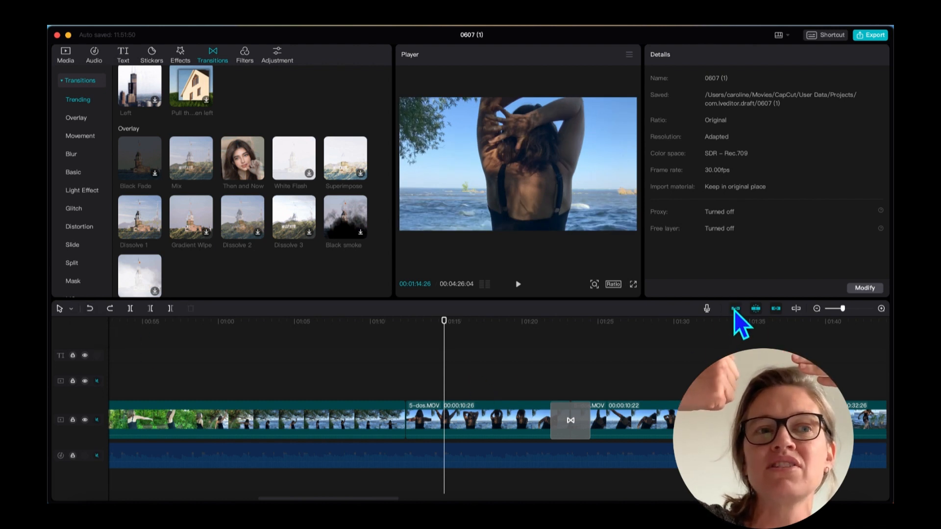
click(151, 310)
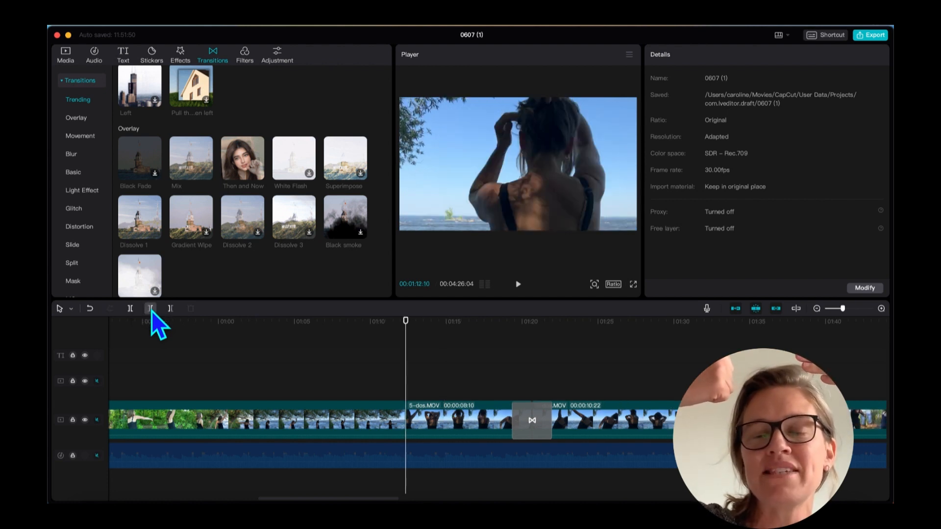
click(89, 309)
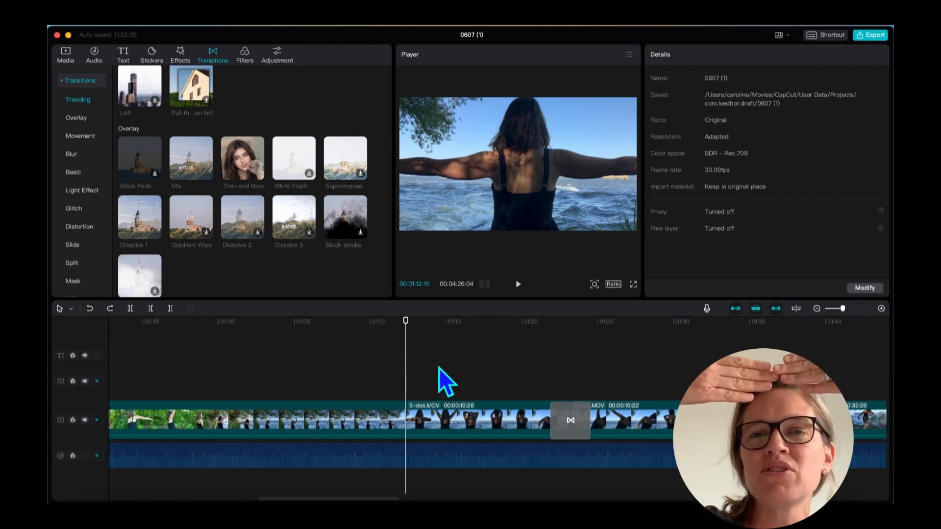
Add a 2.7 s Then and Now transition between 4-360 degrés.MOV and 5-dos.MOV, and place the playhead just before it.
drag(404, 384, 387, 384)
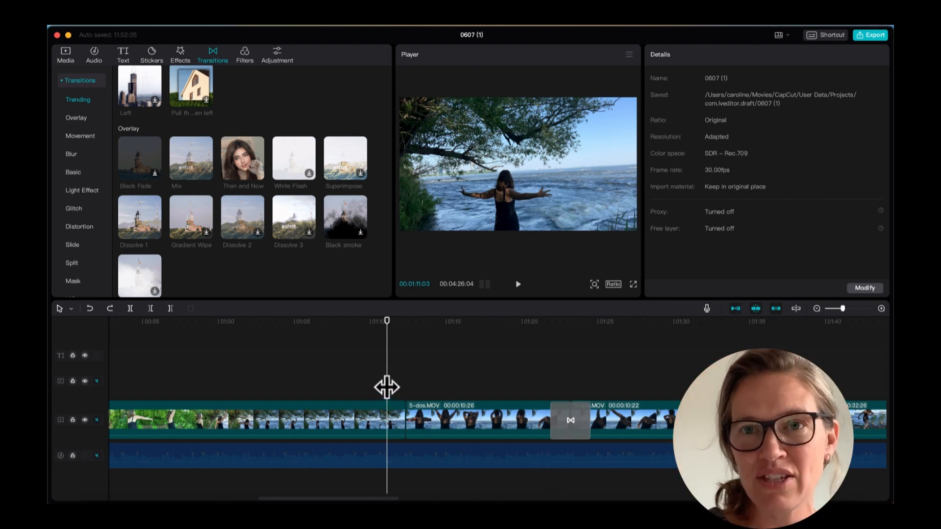
mouse_move(387, 387)
mouse_down()
mouse_move(436, 386)
mouse_move(383, 390)
mouse_up()
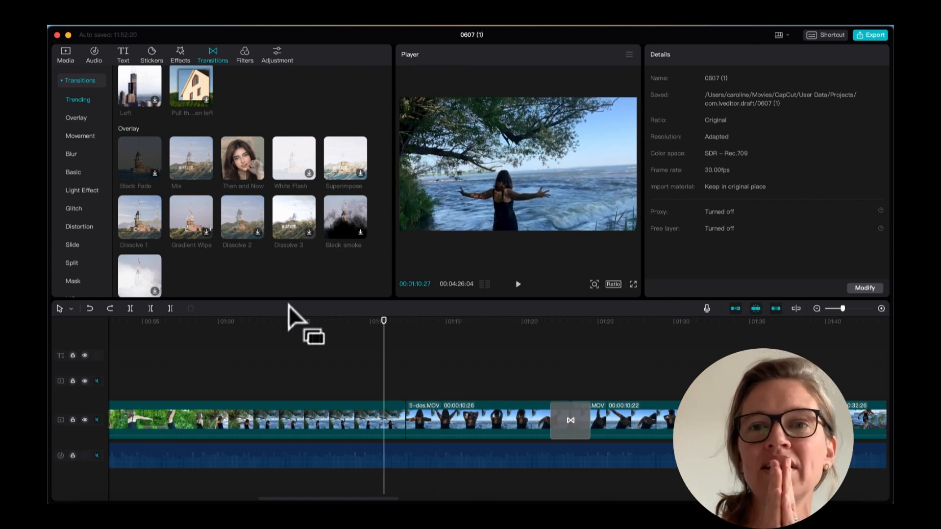
drag(243, 163, 386, 392)
click(370, 387)
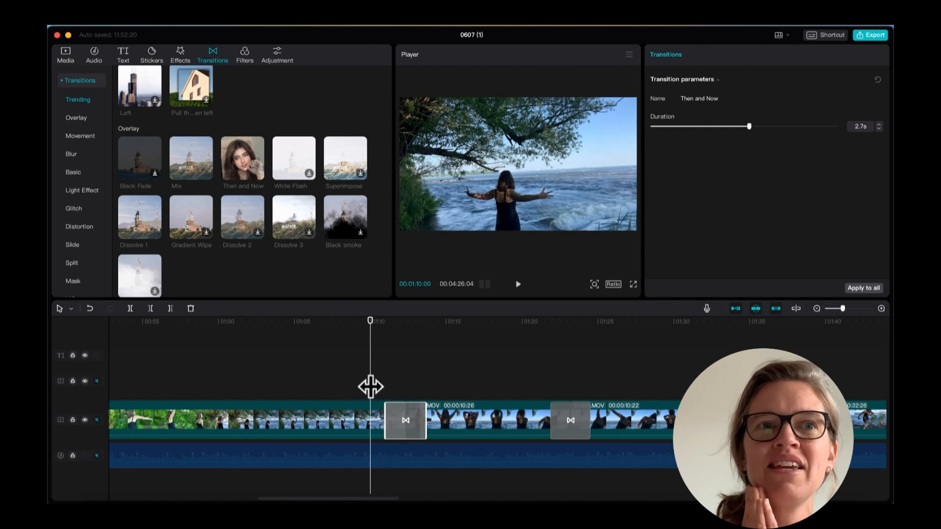
Play back the transitions and following clips, and trim the start of 7-retour.MOV at 01:39:23.
key(space)
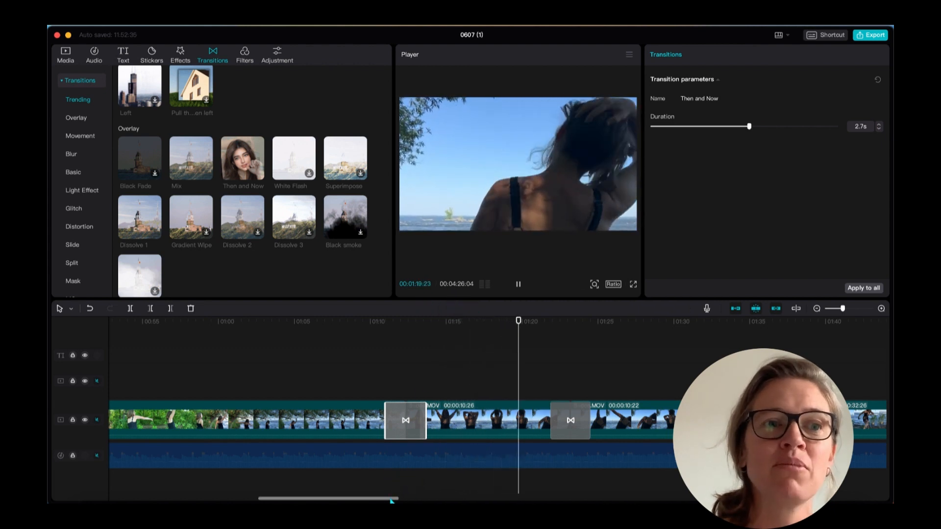
drag(390, 500, 451, 500)
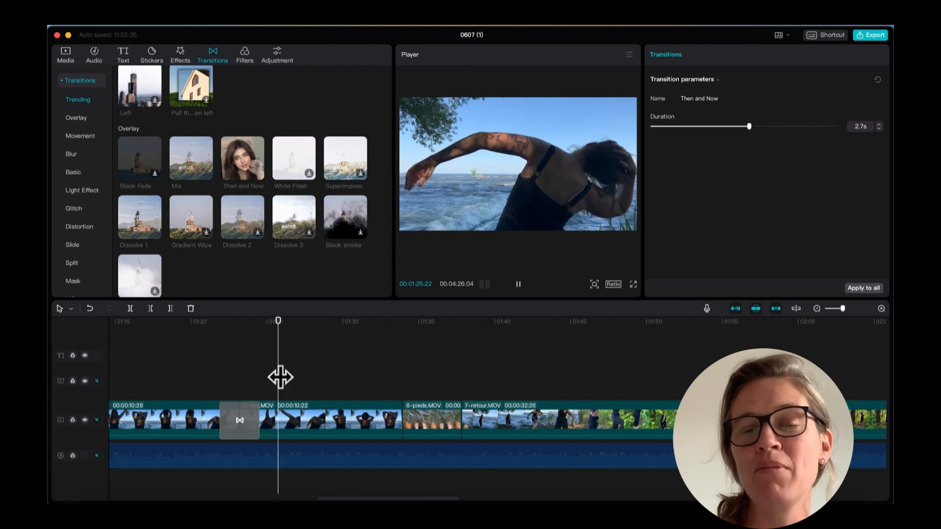
click(289, 377)
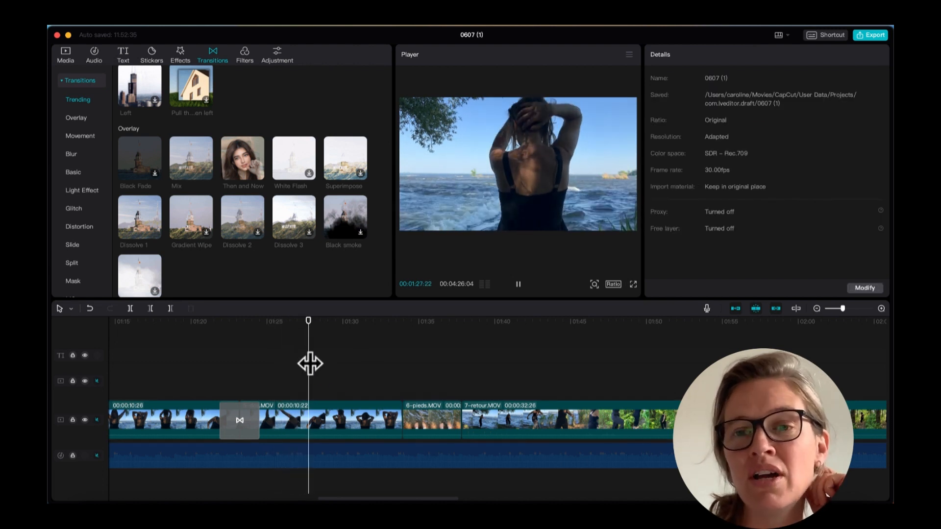
click(391, 353)
key(space)
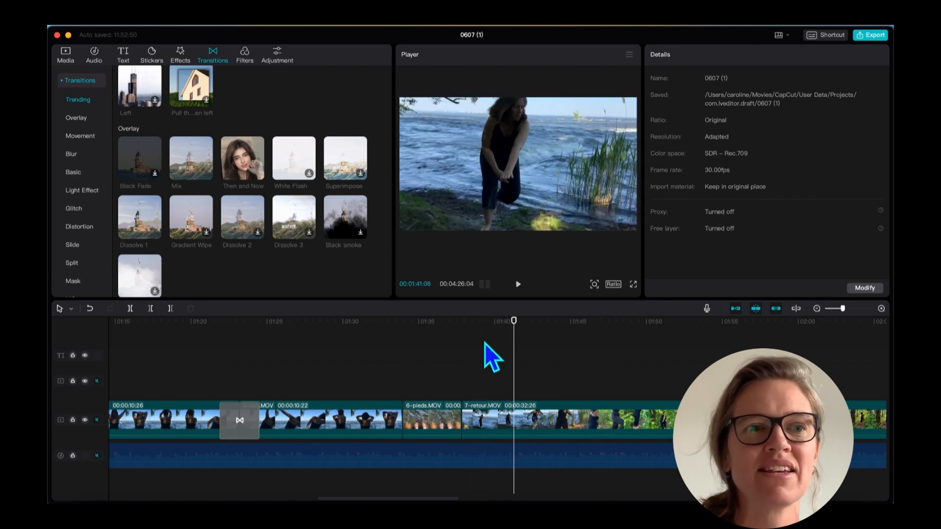
drag(513, 365, 492, 373)
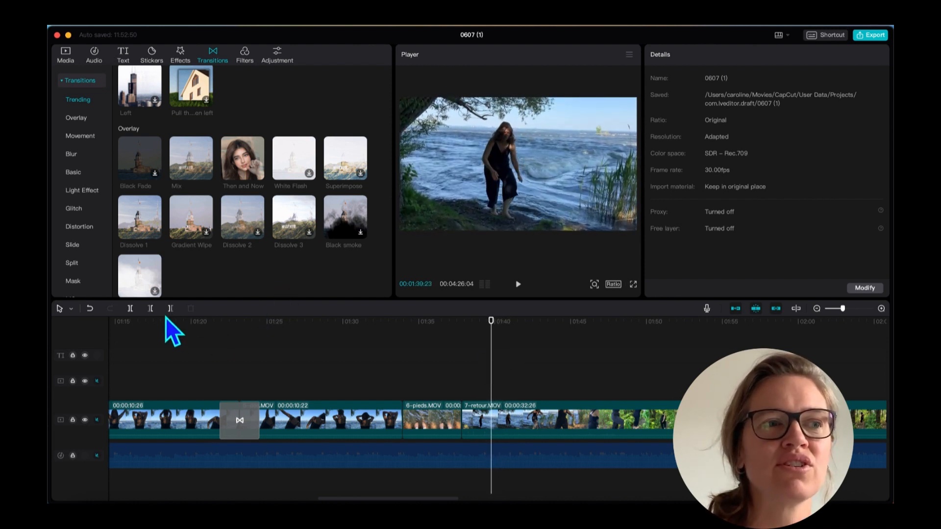
click(149, 312)
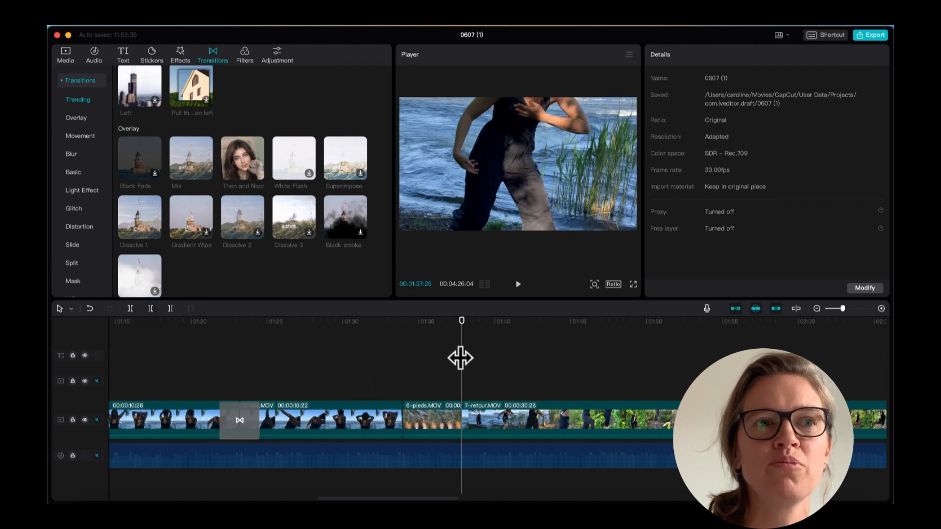
Play back from just before 7-retour.MOV and split that clip at 01:52:15.
drag(460, 358, 452, 360)
key(space)
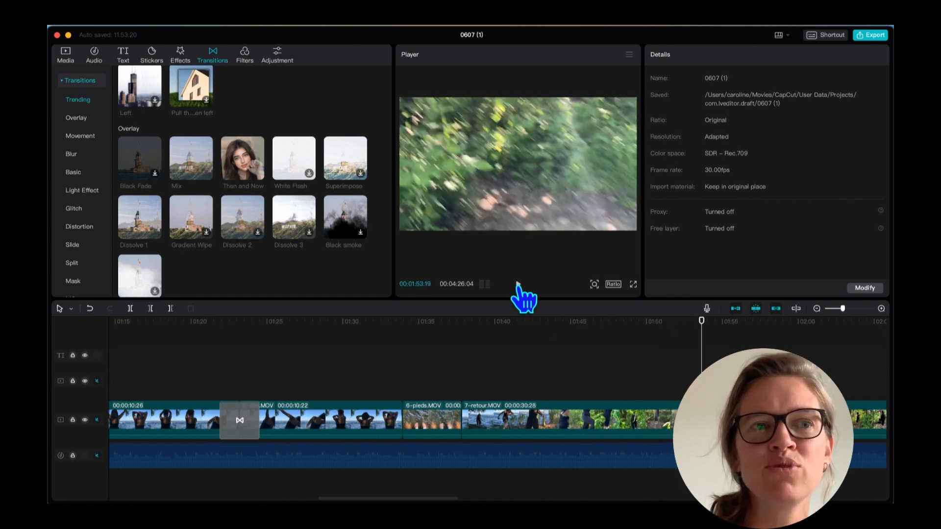
drag(701, 389, 680, 392)
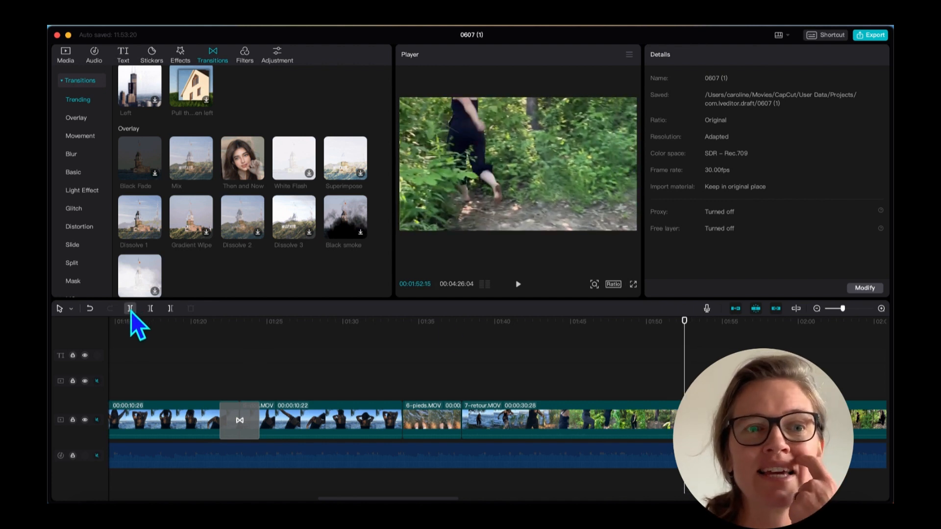
click(561, 424)
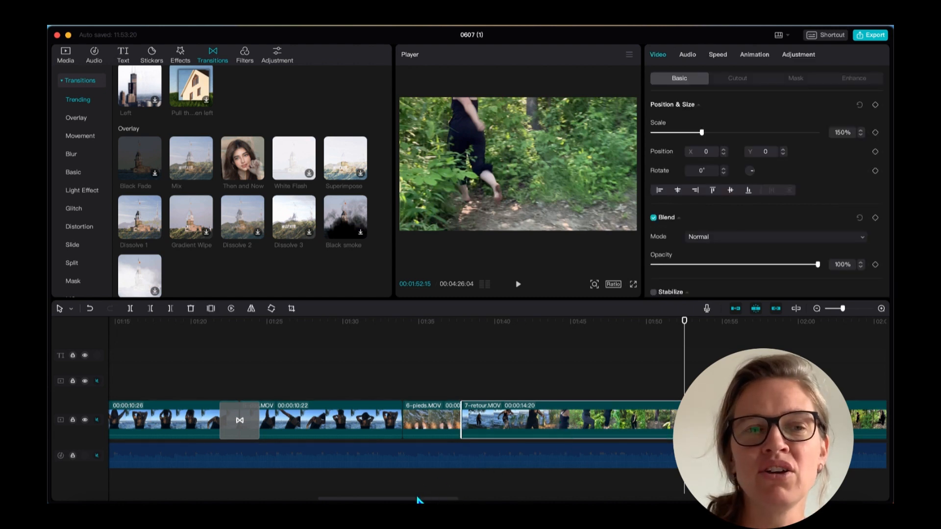
Trim the start of the second part of 7-retour.MOV at 01:56:28.
drag(417, 499, 475, 498)
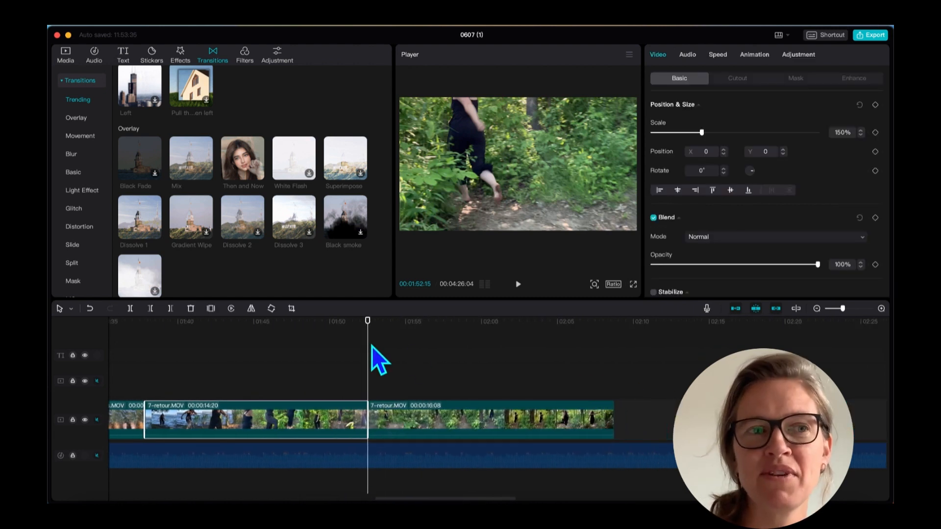
drag(368, 368, 436, 378)
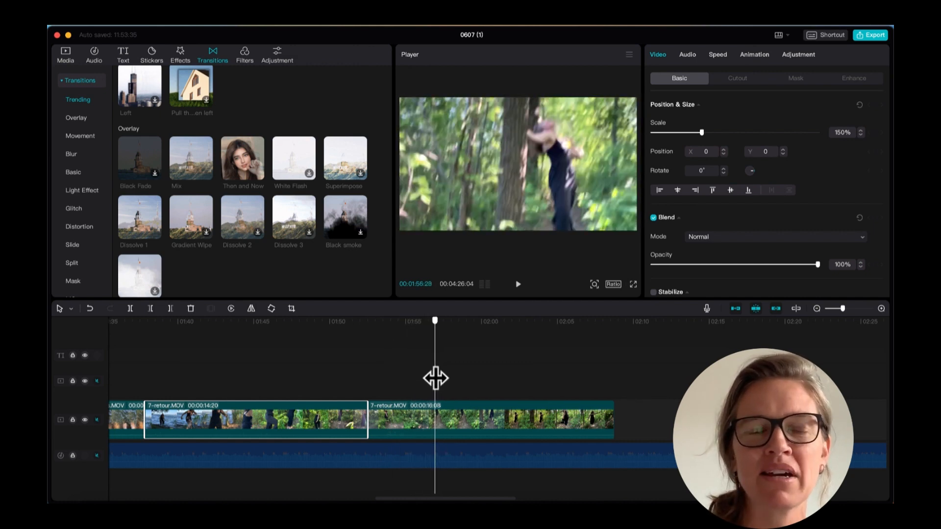
click(151, 312)
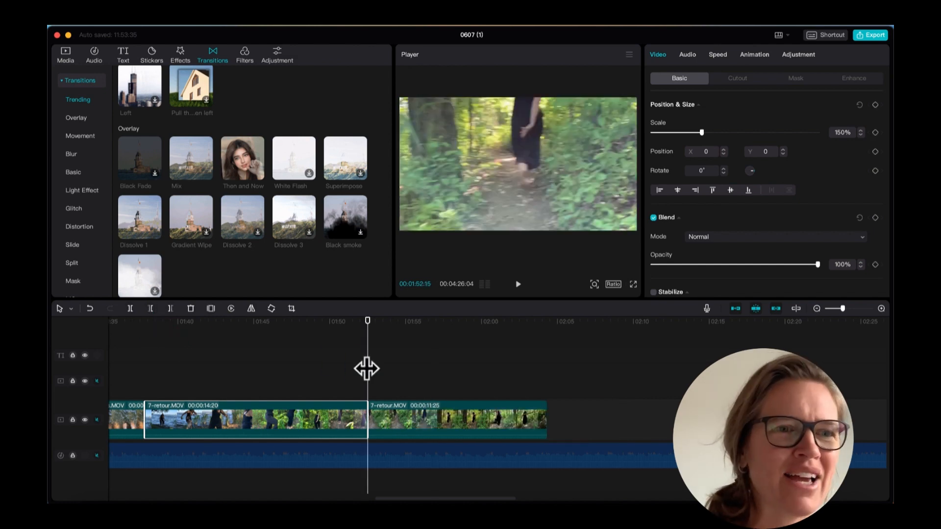
drag(367, 369, 389, 374)
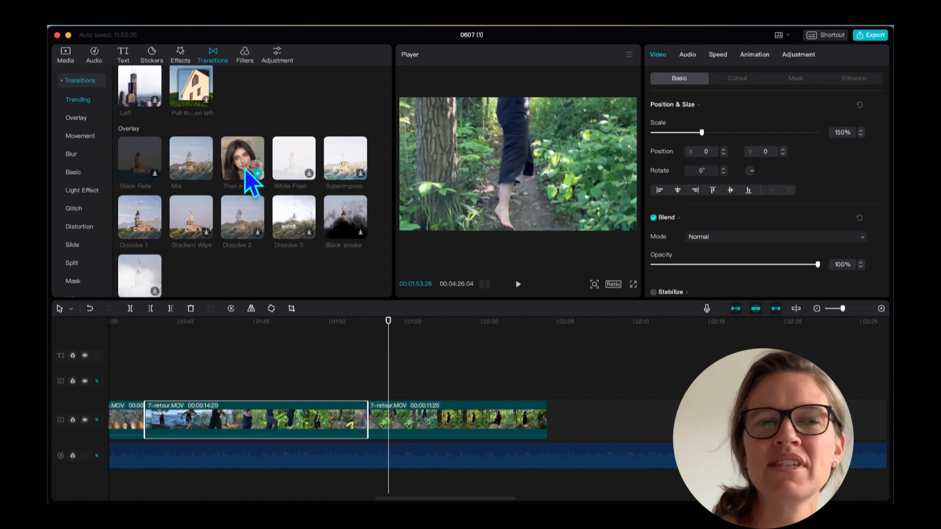
Add a 1.7 s Then and Now transition between the two parts of 7-retour.MOV and play it back.
mouse_move(242, 163)
mouse_down()
mouse_move(343, 395)
mouse_move(366, 413)
mouse_up()
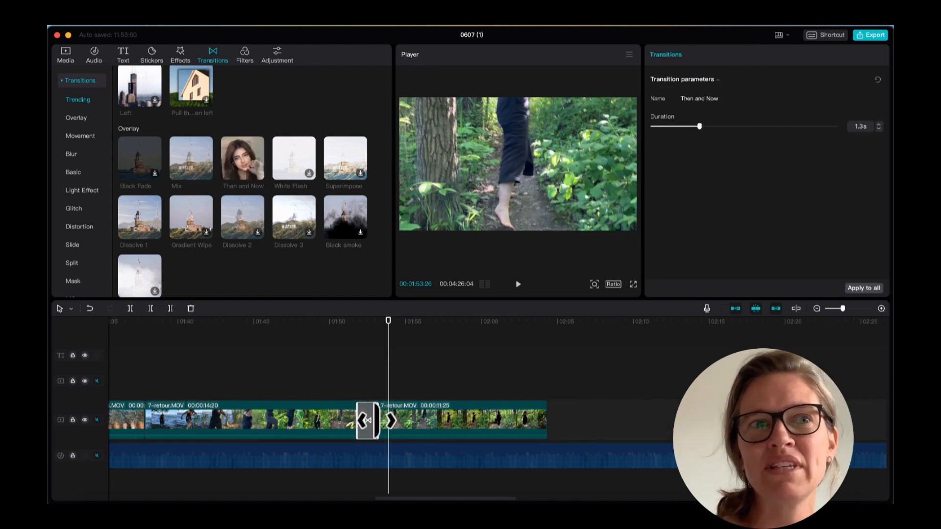
drag(377, 421, 381, 421)
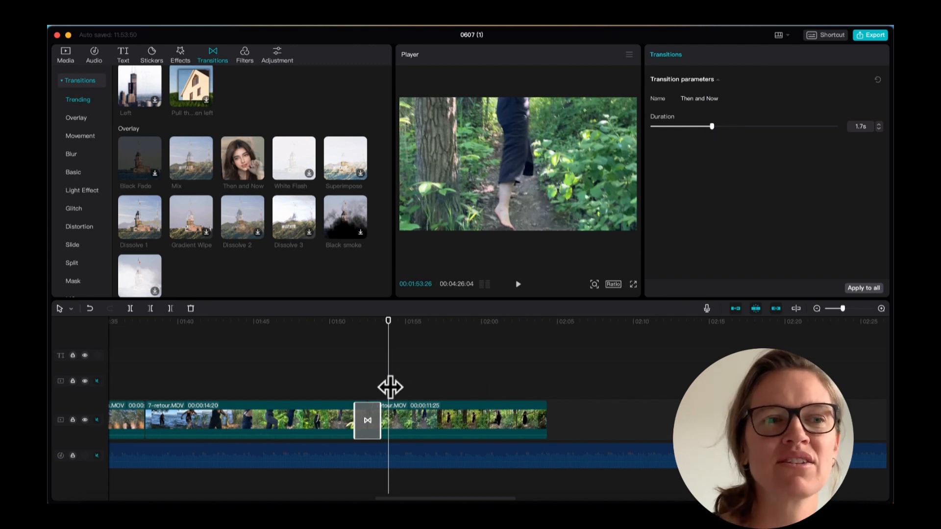
drag(389, 385, 337, 391)
key(space)
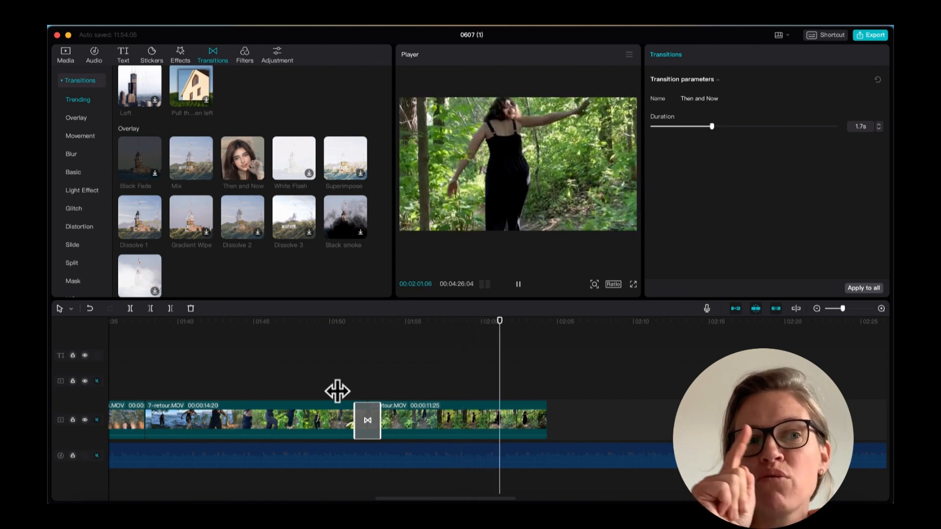
Stop playback and delete the second part of 7-retour.MOV.
key(space)
click(421, 423)
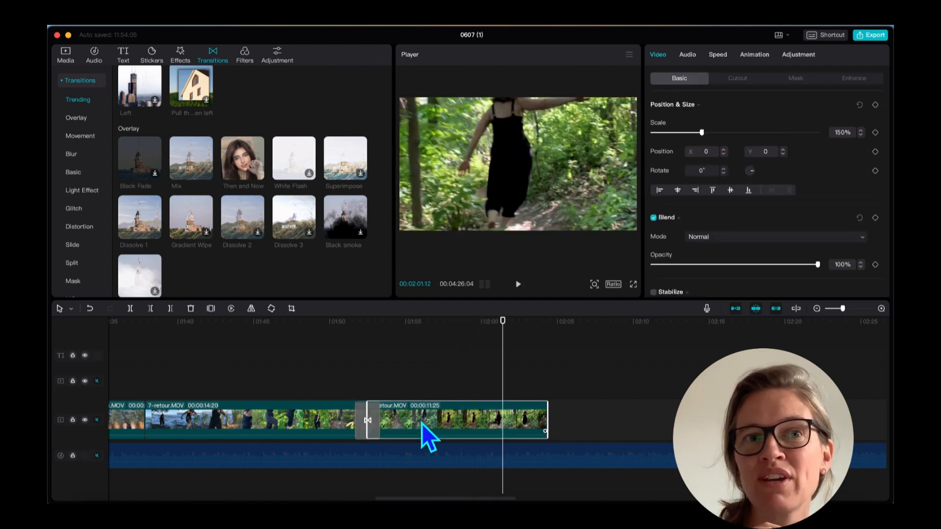
key(Delete)
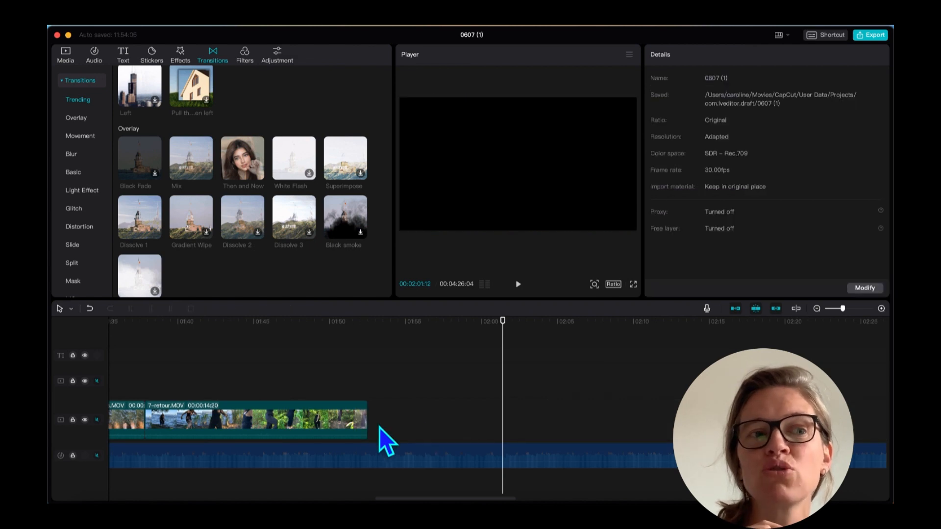
Review the end of the sequence and move the playhead to 01:42:10 in the remaining 7-retour.MOV clip.
click(340, 430)
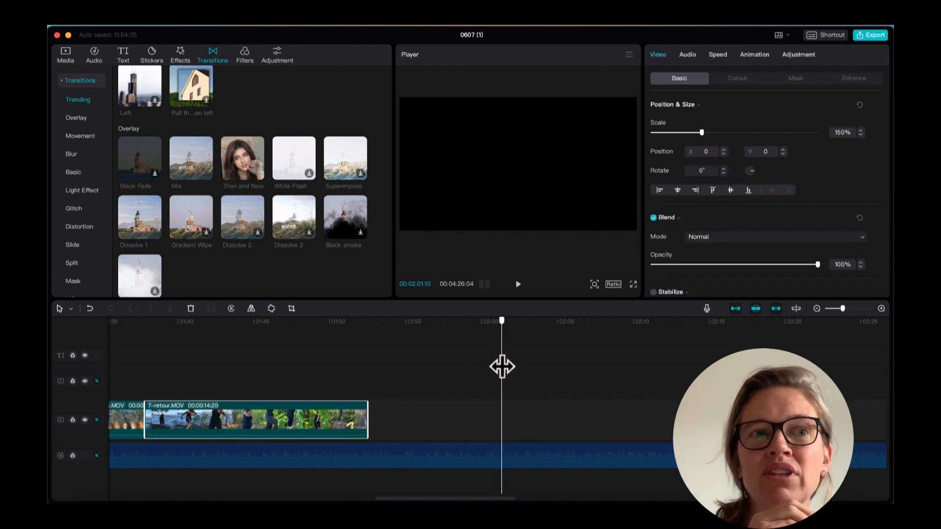
drag(501, 368, 753, 426)
drag(349, 498, 470, 499)
click(357, 357)
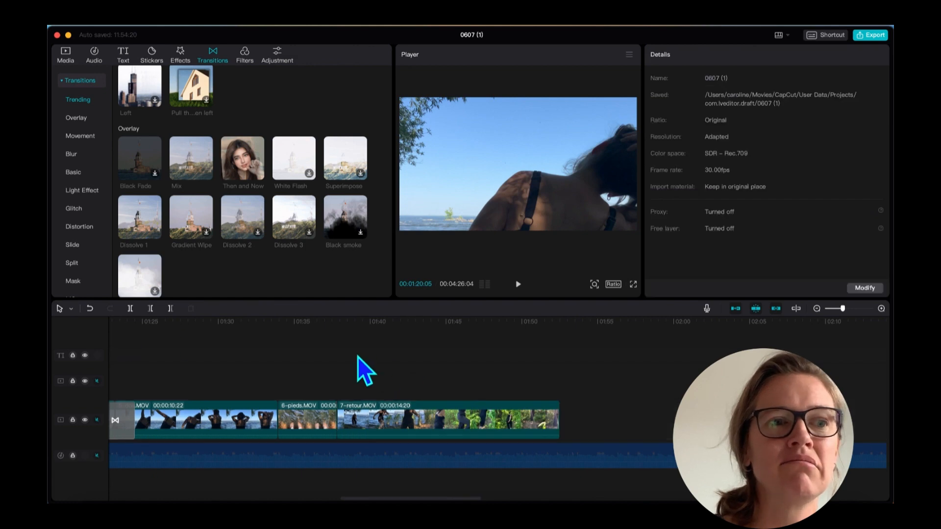
drag(357, 372, 406, 383)
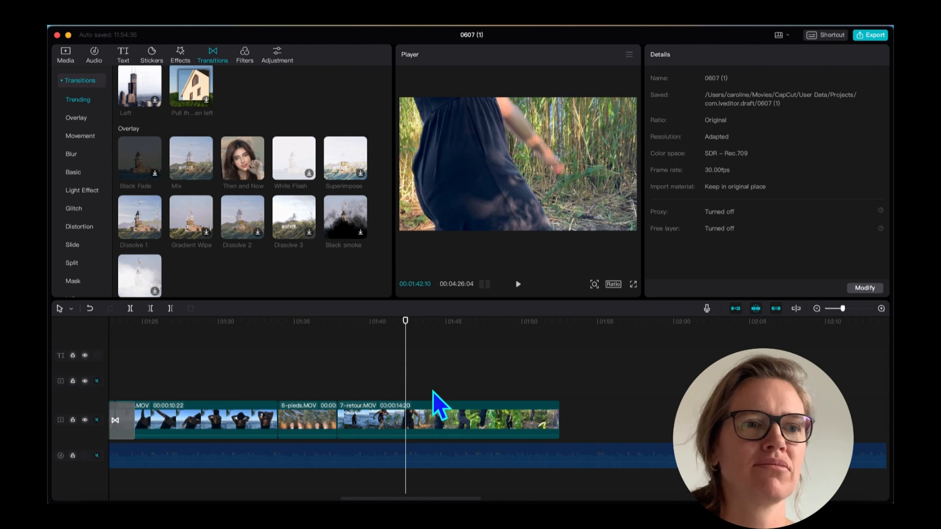
Give 7-retour.MOV an audio fade-in at its start and a fade-out at its end.
click(448, 412)
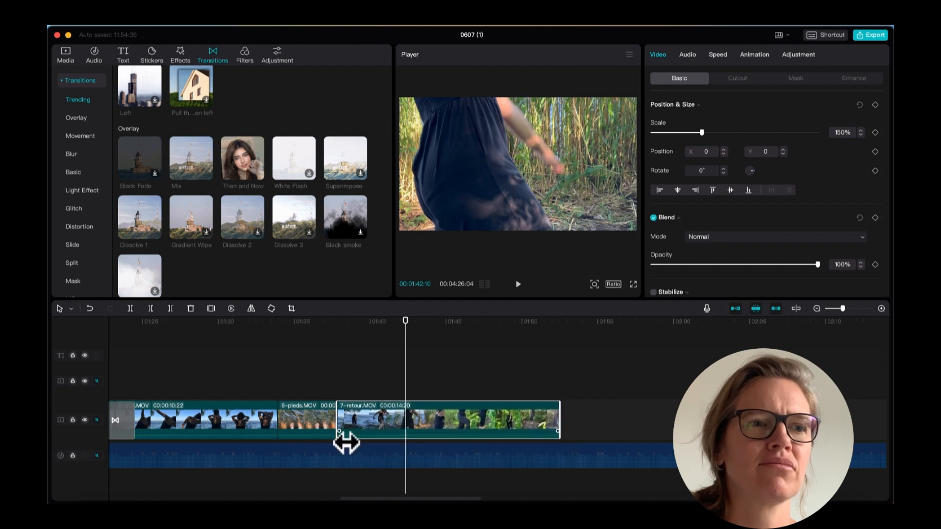
drag(346, 443, 392, 441)
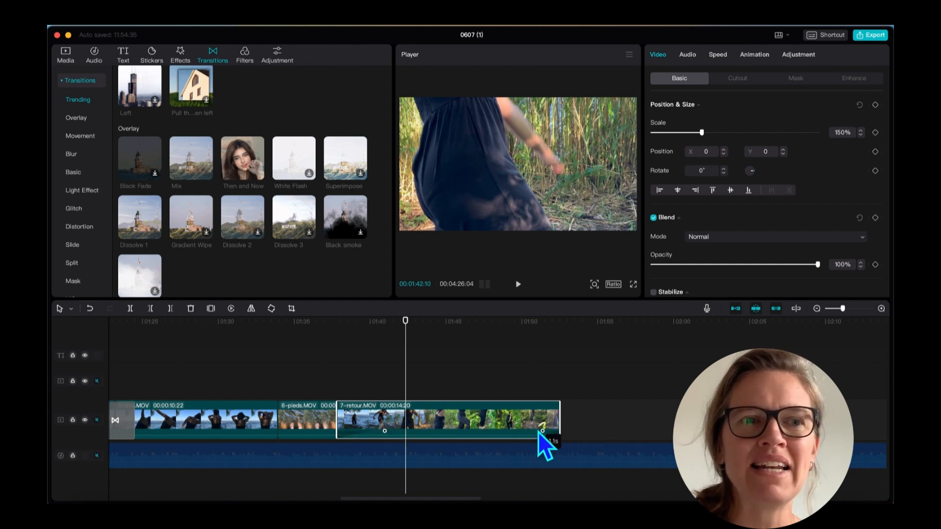
drag(510, 437, 509, 436)
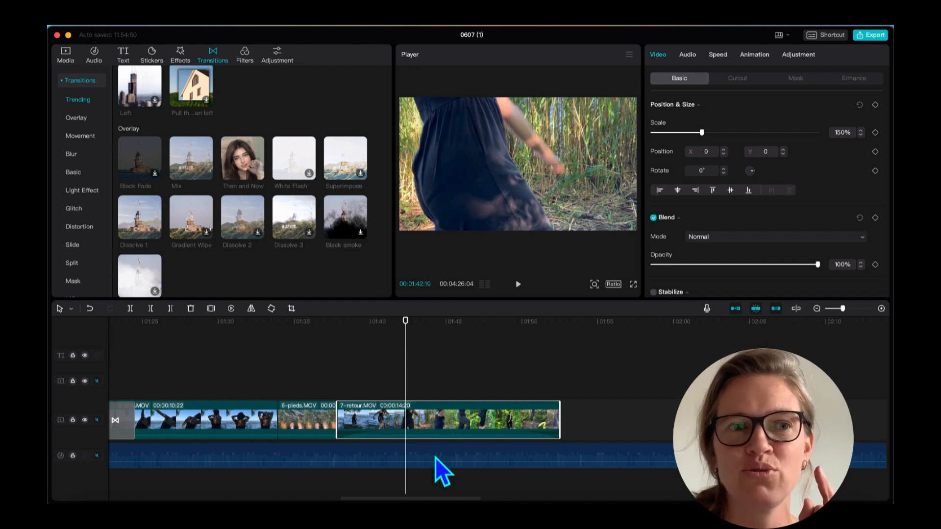
Set the scale of 7-retour.MOV to 100%, play it back and trim its end at 01:43:15.
mouse_move(469, 423)
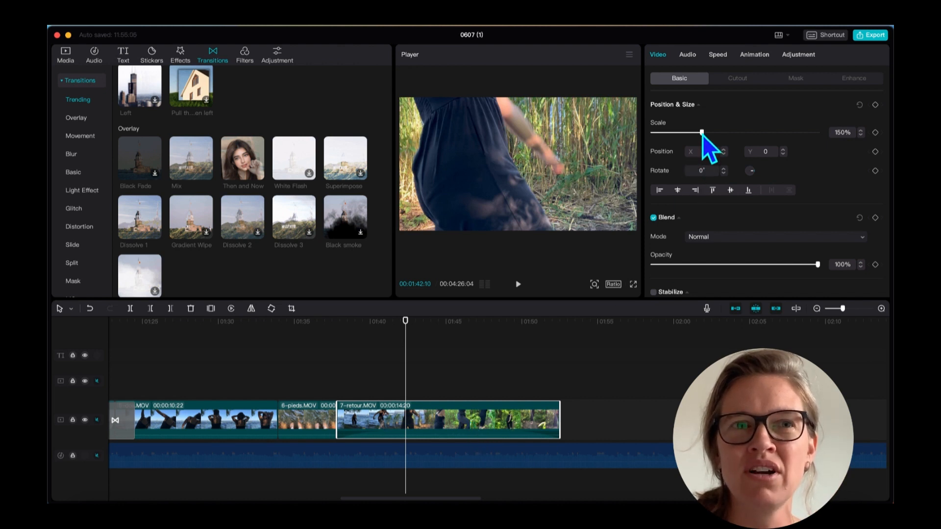
drag(702, 135, 686, 140)
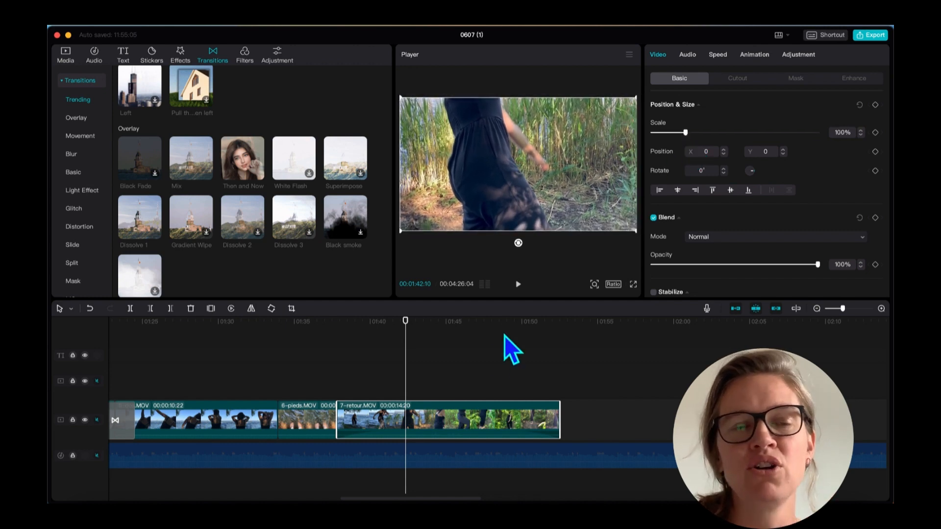
drag(406, 389, 334, 395)
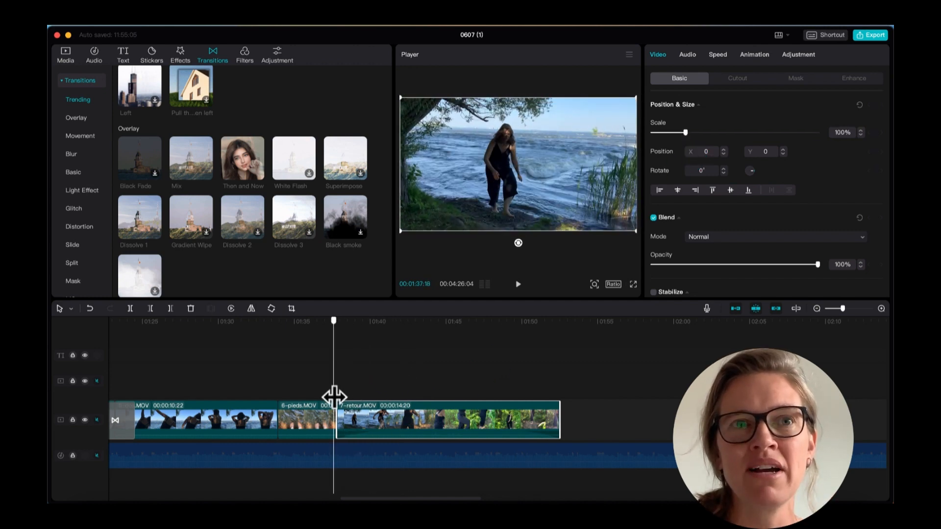
key(space)
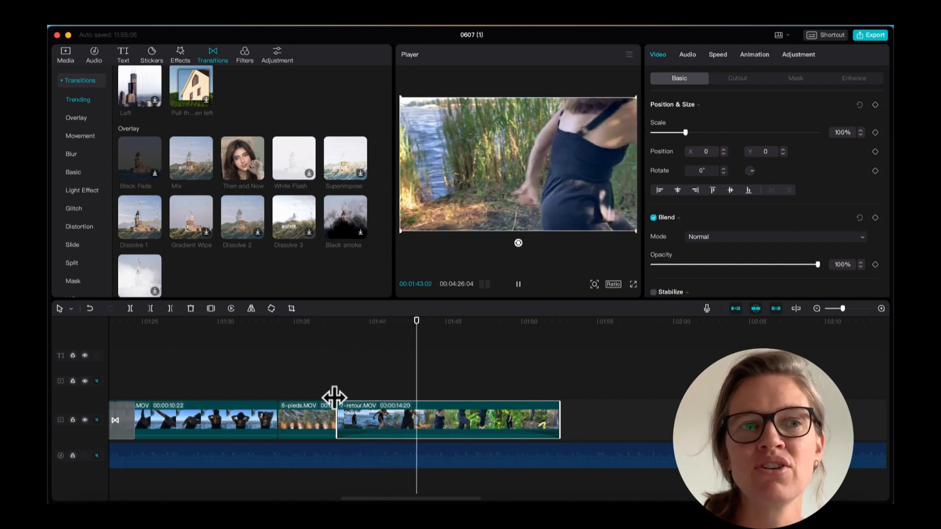
key(space)
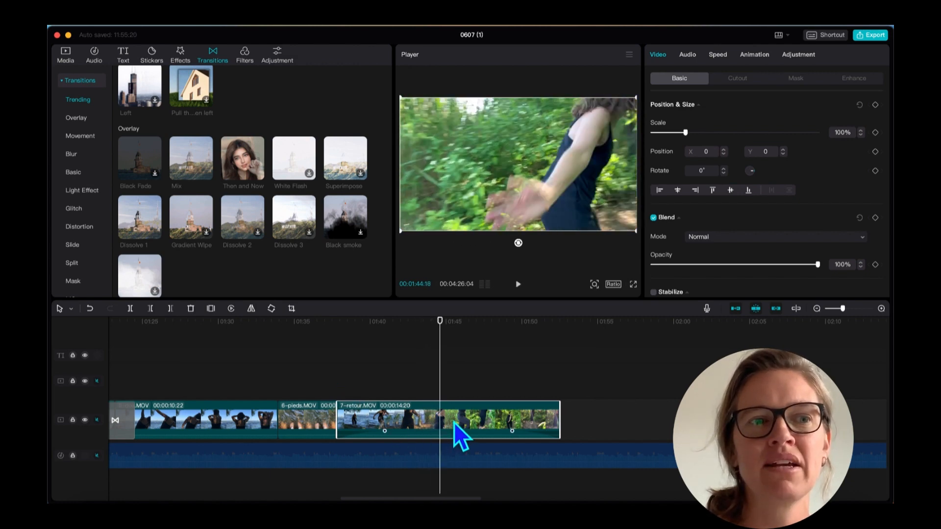
drag(440, 394, 424, 394)
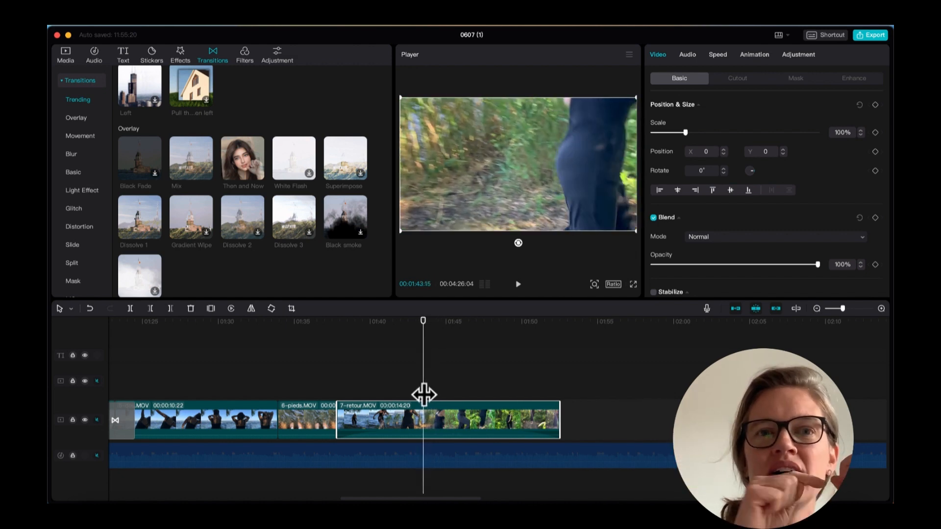
click(171, 309)
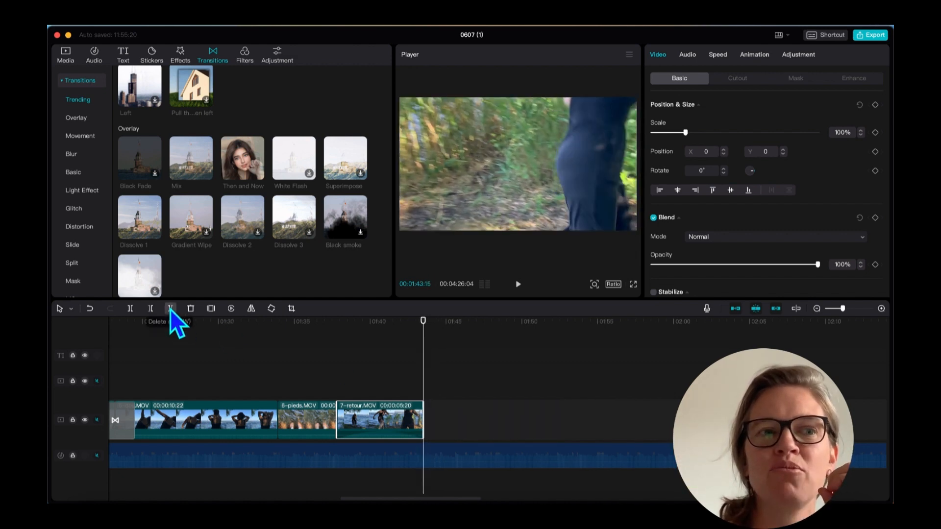
Add 1-entrée.MOV after 7-retour.MOV, trim about one second off its start and trim its end at 01:59:05.
click(70, 60)
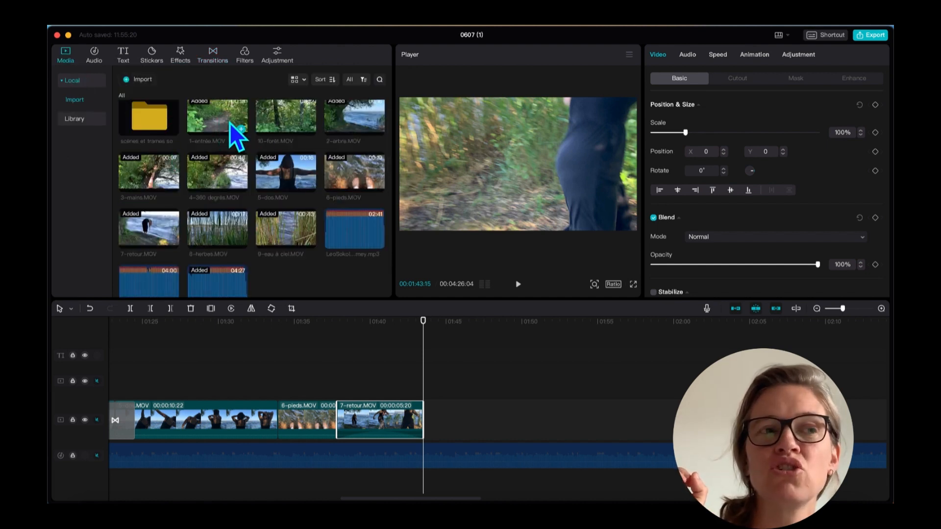
drag(229, 122, 427, 425)
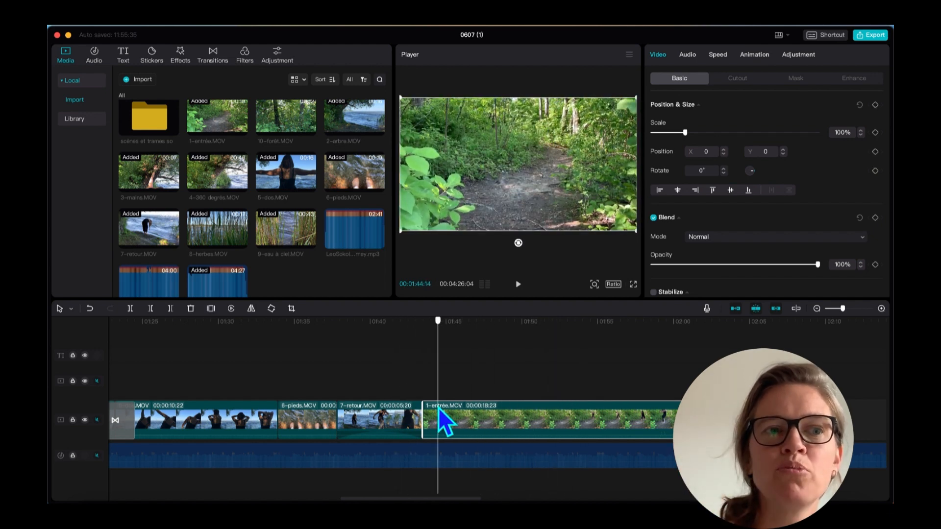
click(151, 309)
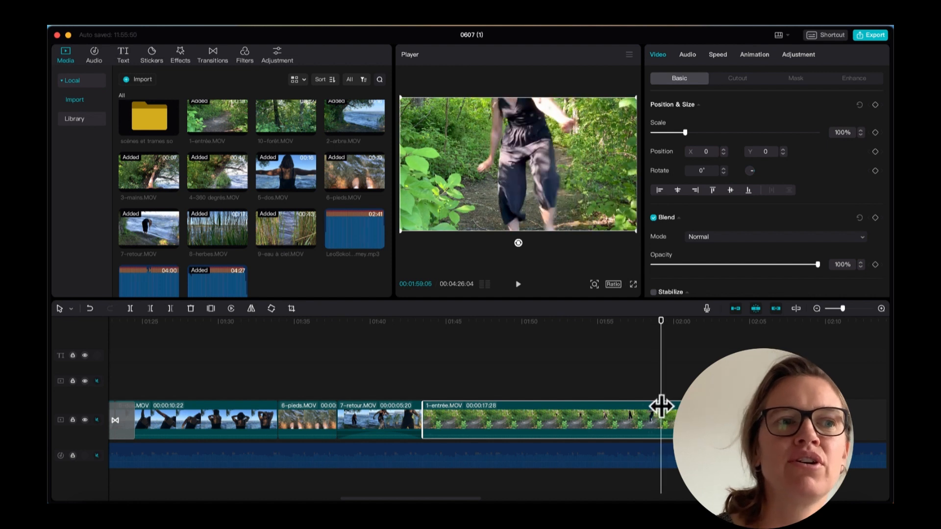
click(170, 308)
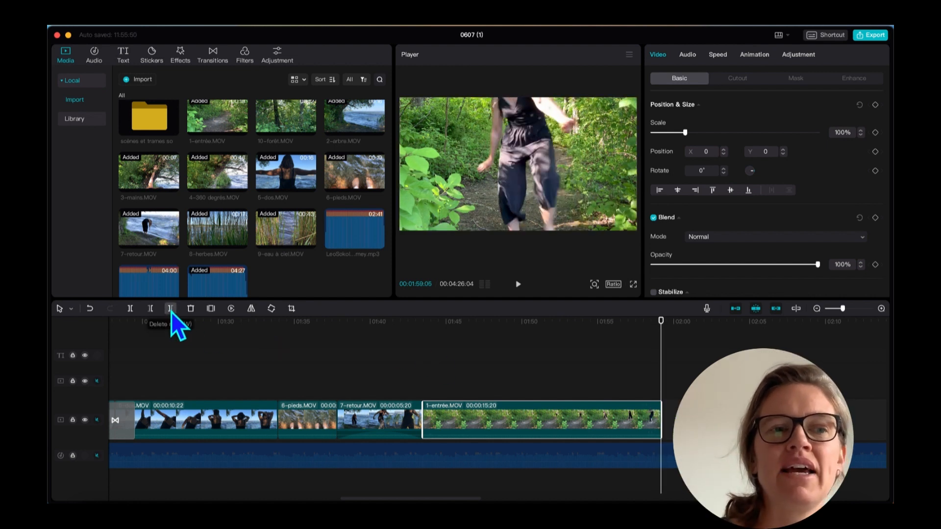
Reverse the closing 1-entrée.MOV clip and play back the end of the sequence.
click(232, 315)
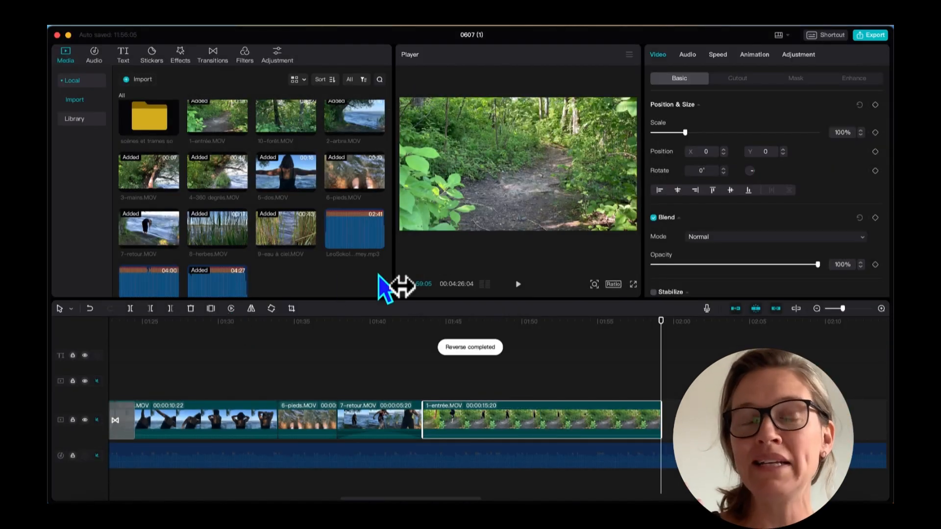
drag(662, 370, 407, 393)
key(space)
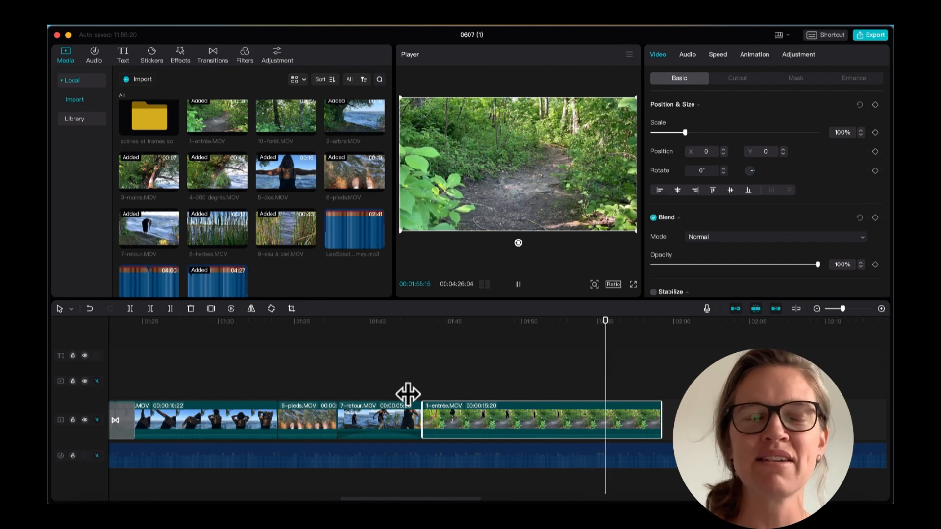
key(space)
Delete the 7-retour.MOV clip before the closing 1-entrée.MOV and move the playhead to 00:16:01 on the Freeze clip.
click(390, 415)
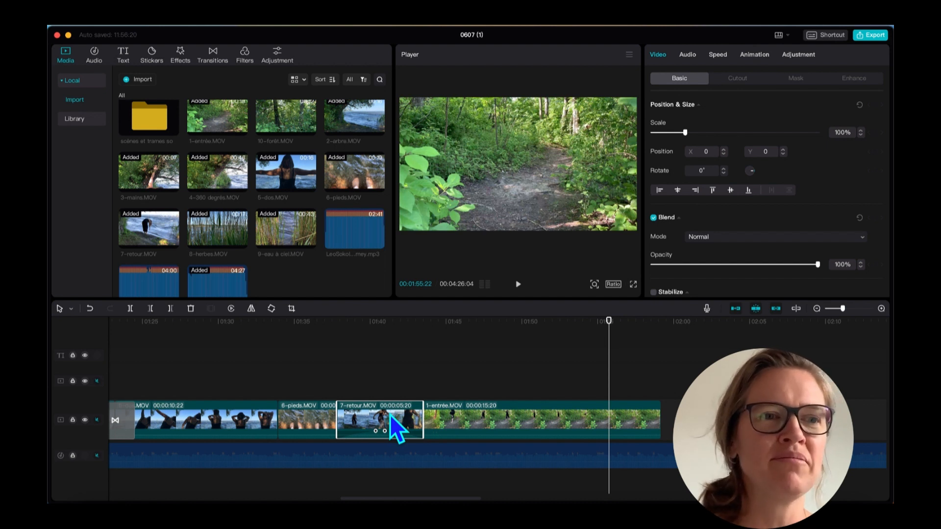
click(191, 310)
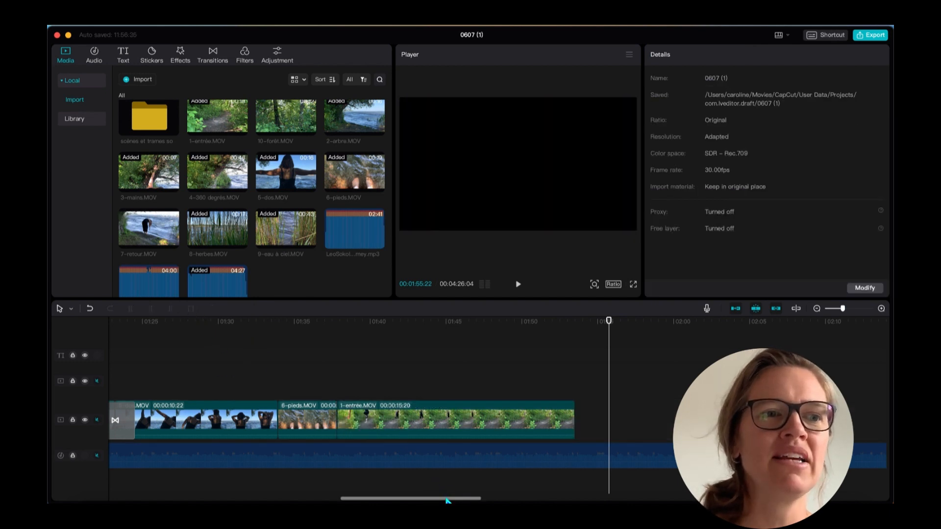
drag(448, 499, 186, 496)
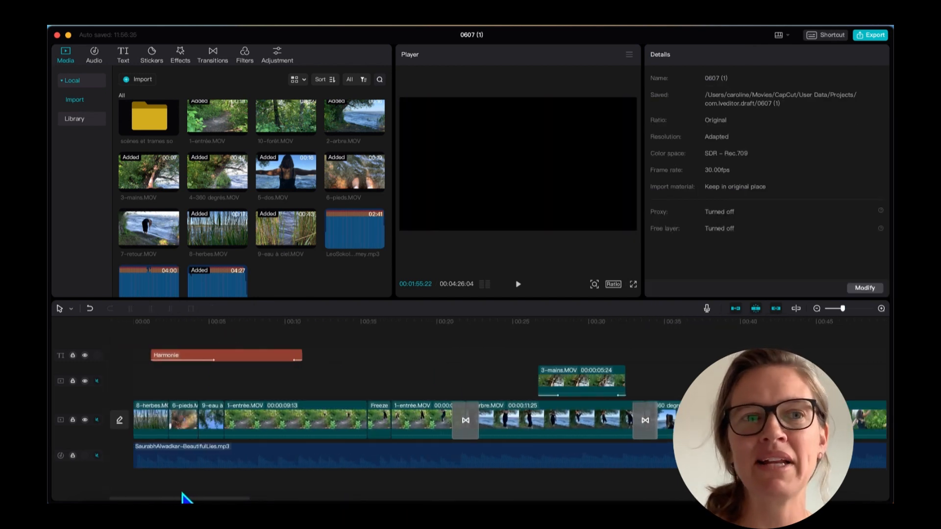
click(376, 382)
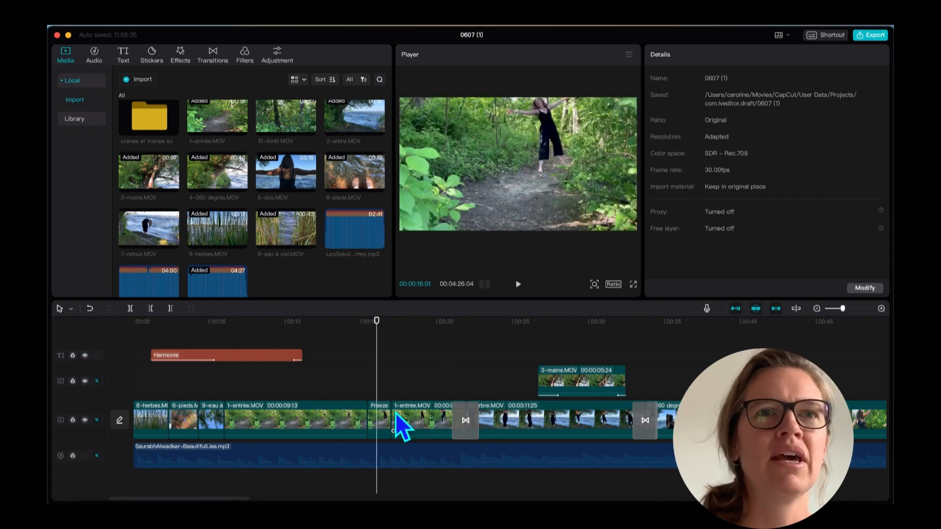
Review the keyboard shortcut lists for timeline, player, basic and other functions, and close them.
click(828, 35)
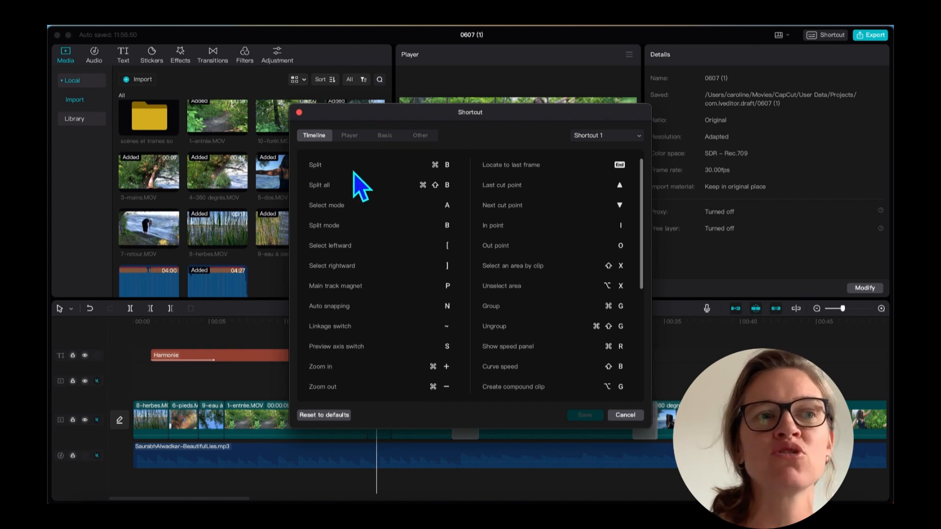
click(350, 136)
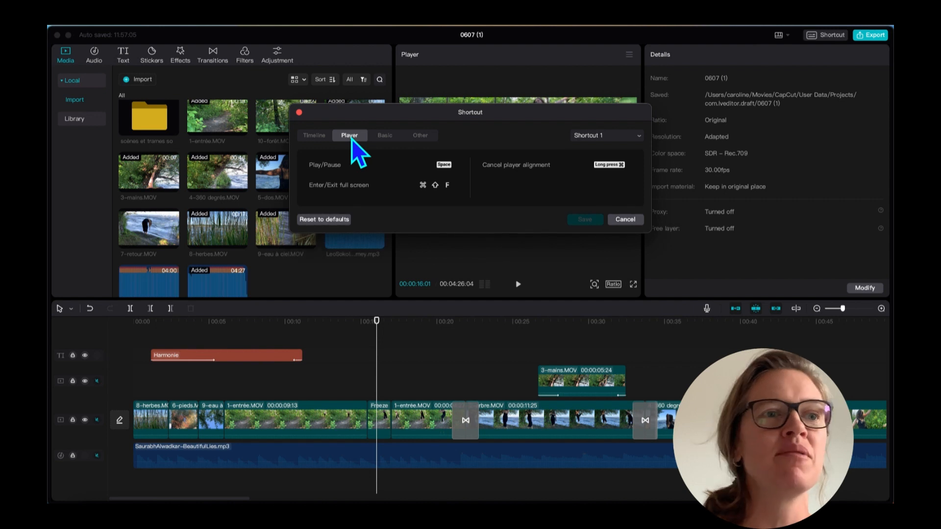
click(387, 139)
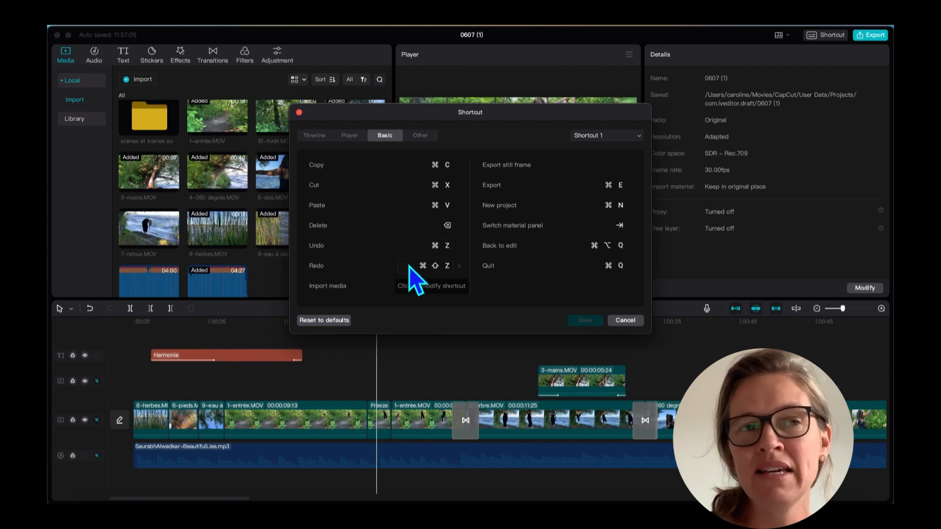
click(422, 136)
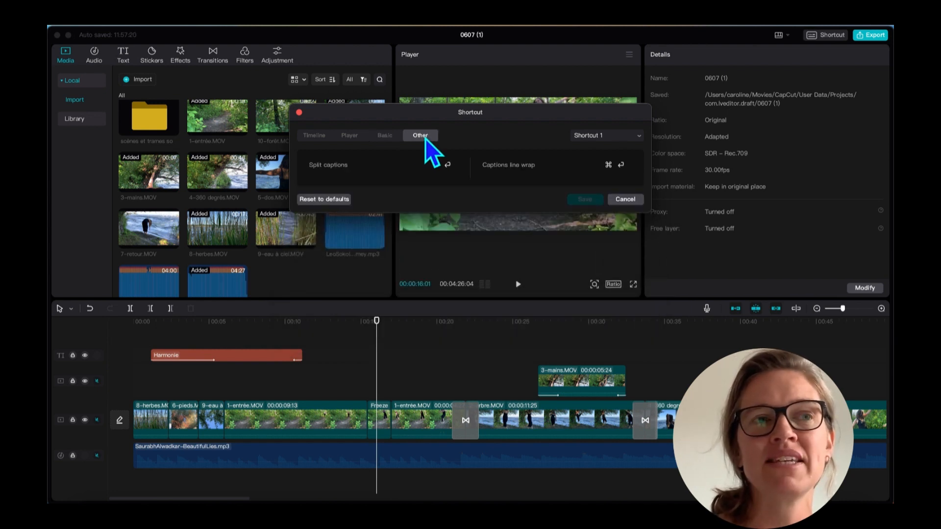
click(307, 141)
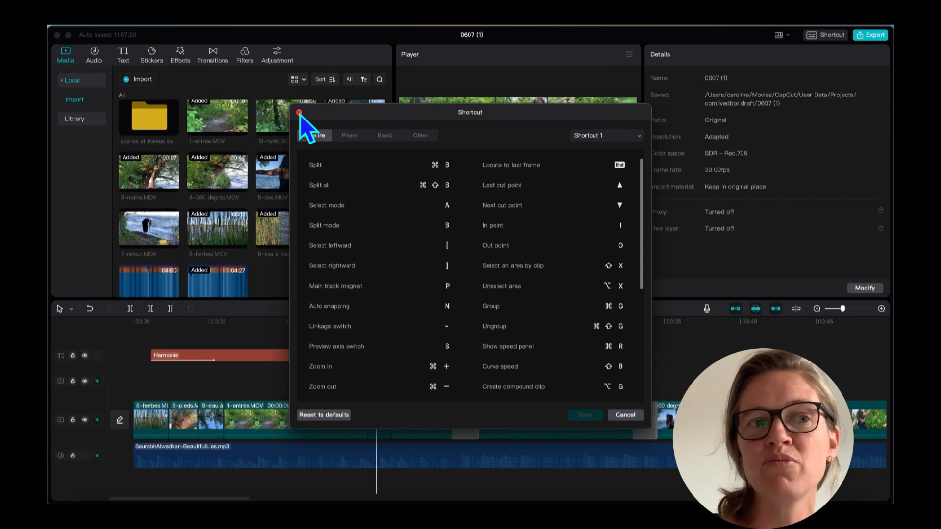
click(299, 112)
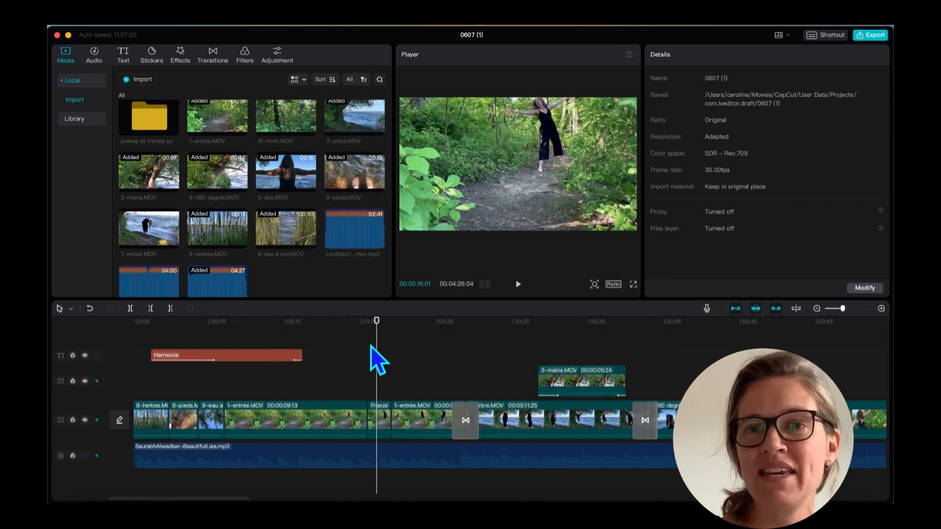
Try a 10.0 s fade-out at the end of the background music and undo it.
drag(376, 361, 752, 368)
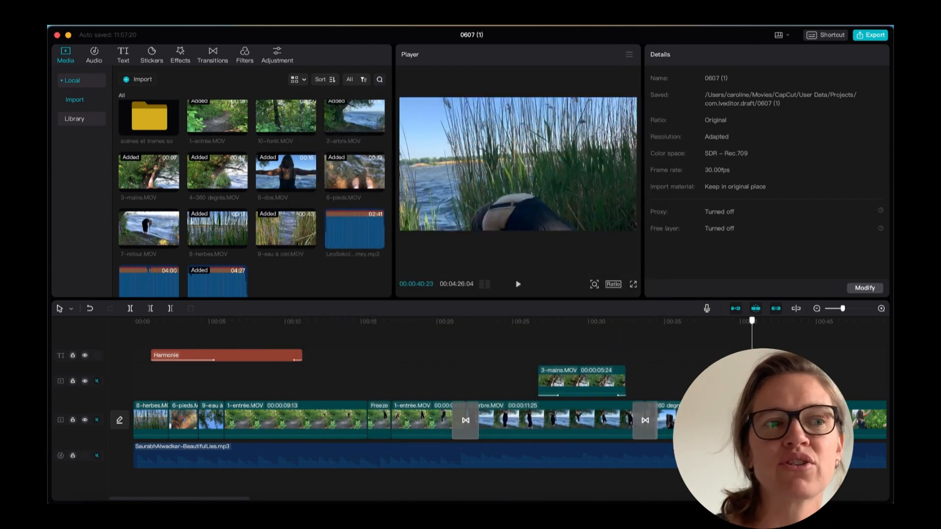
drag(239, 499, 865, 497)
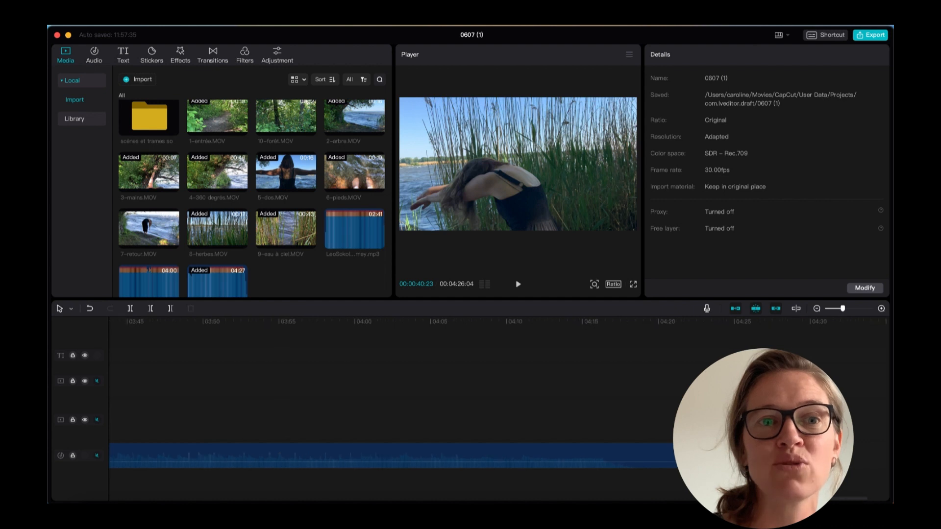
click(720, 456)
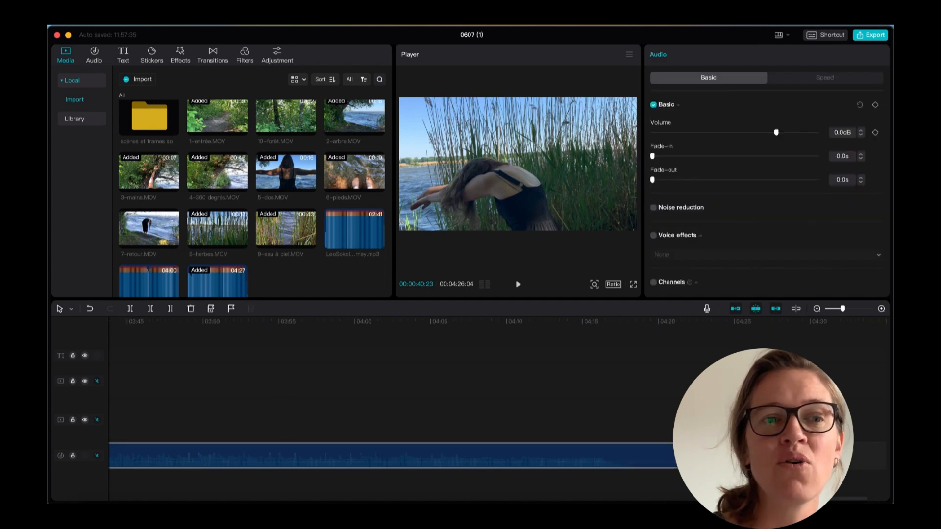
drag(745, 456, 590, 461)
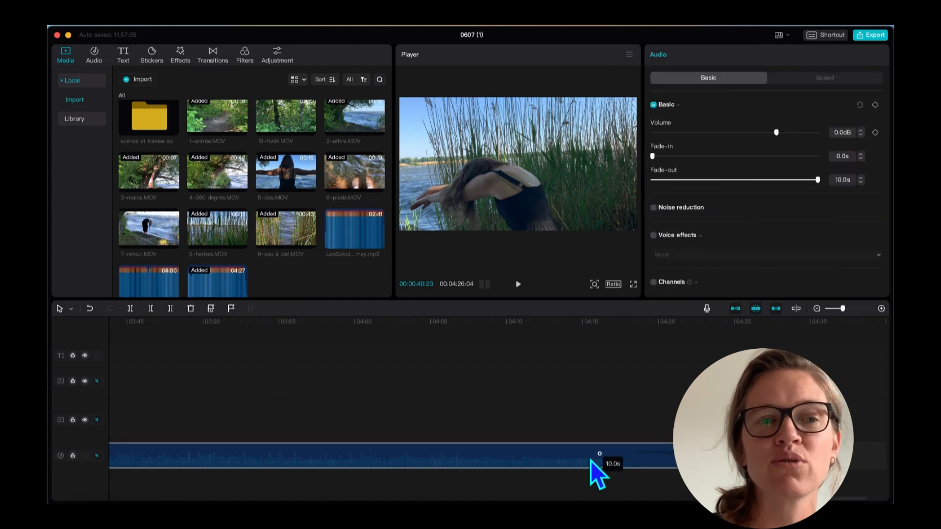
click(90, 308)
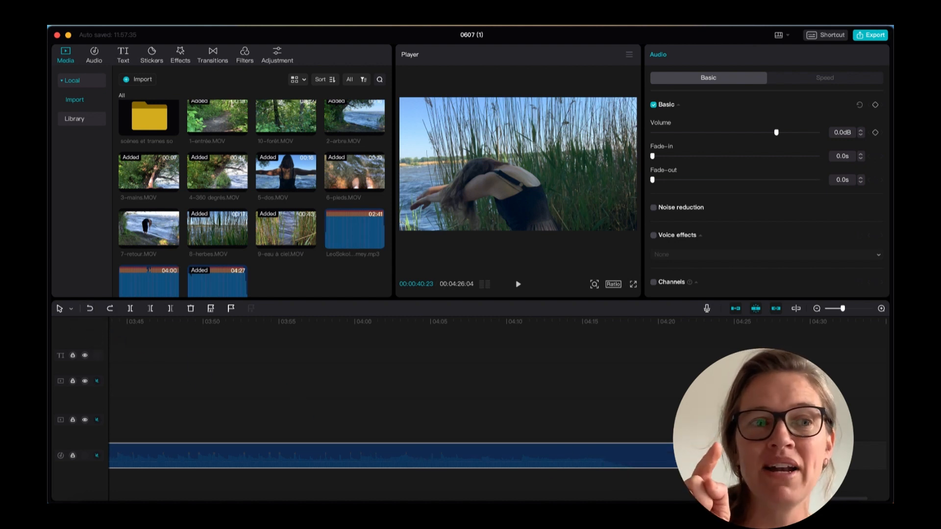
Trim the end of the background music to 01:59:25 and unmute its audio track.
click(706, 456)
drag(706, 455, 811, 455)
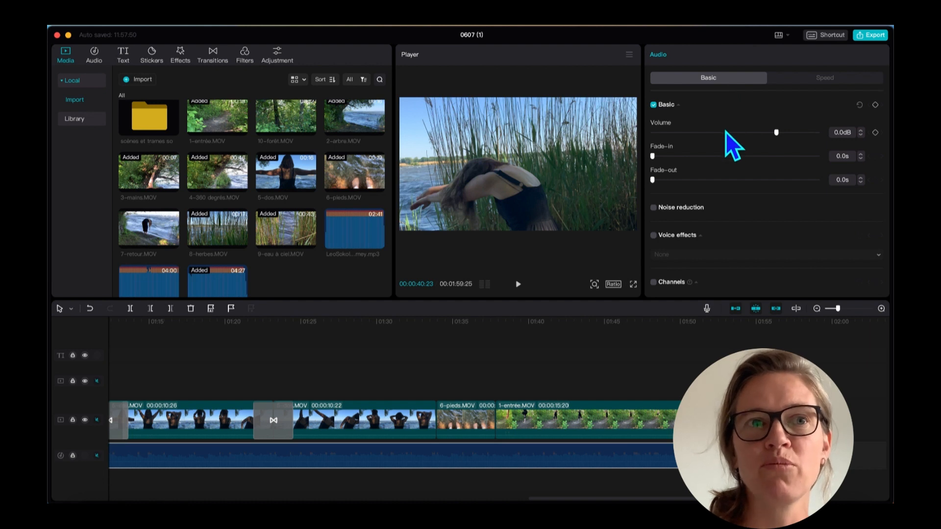
click(96, 456)
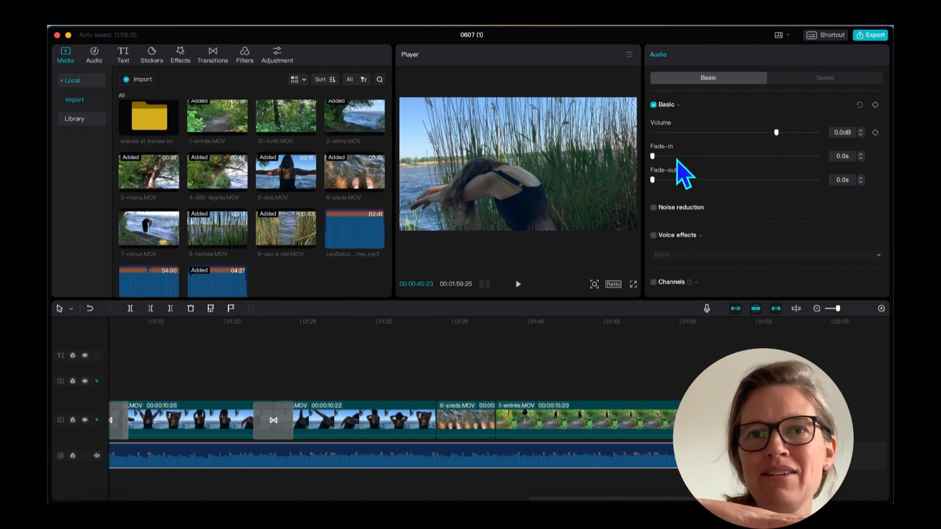
Give the background music a 2.6 s fade-out and check its speed settings.
drag(654, 157, 693, 180)
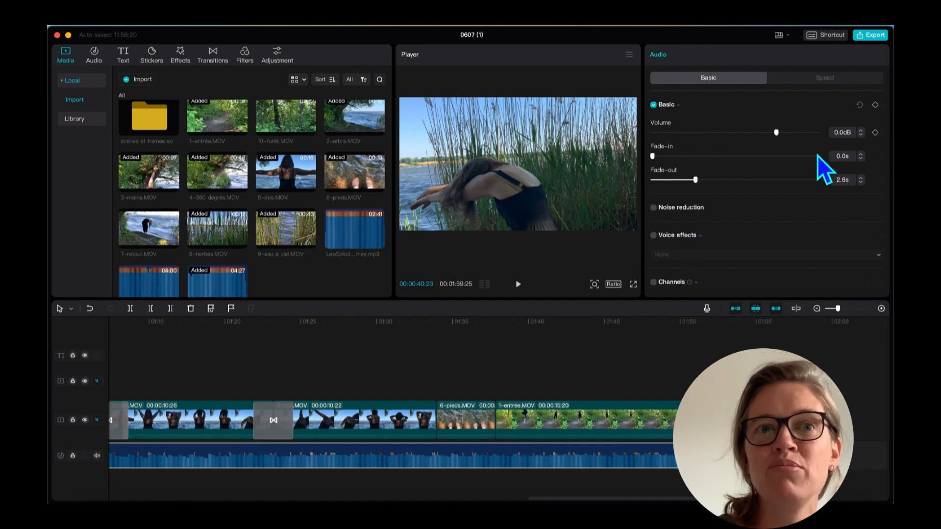
click(820, 77)
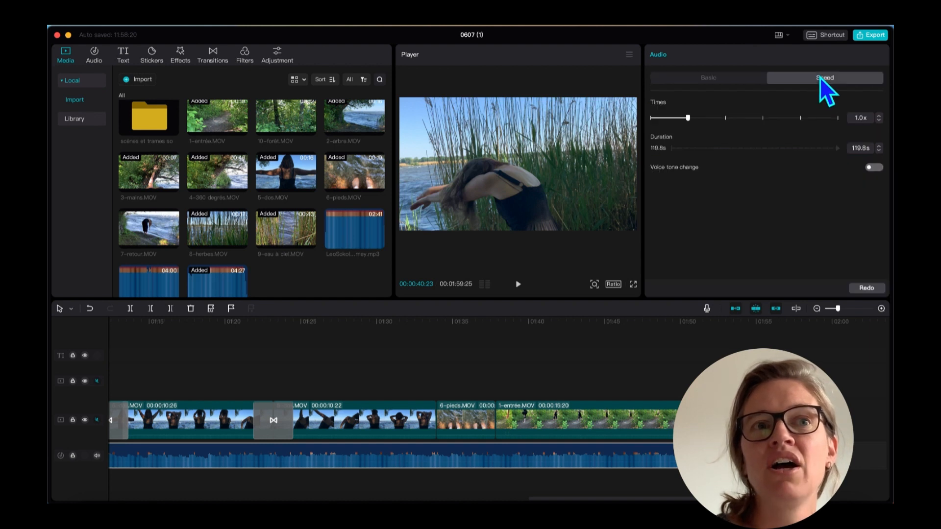
click(731, 79)
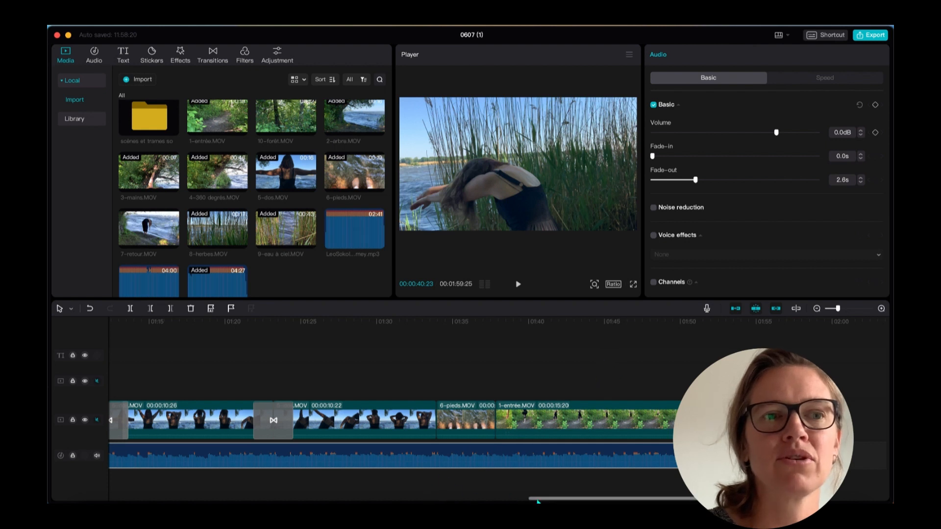
Set the speed of the first 5-dos.MOV clip to 1.7x and the second to 1.6x, and play the sequence from 01:10:02.
drag(535, 500, 442, 500)
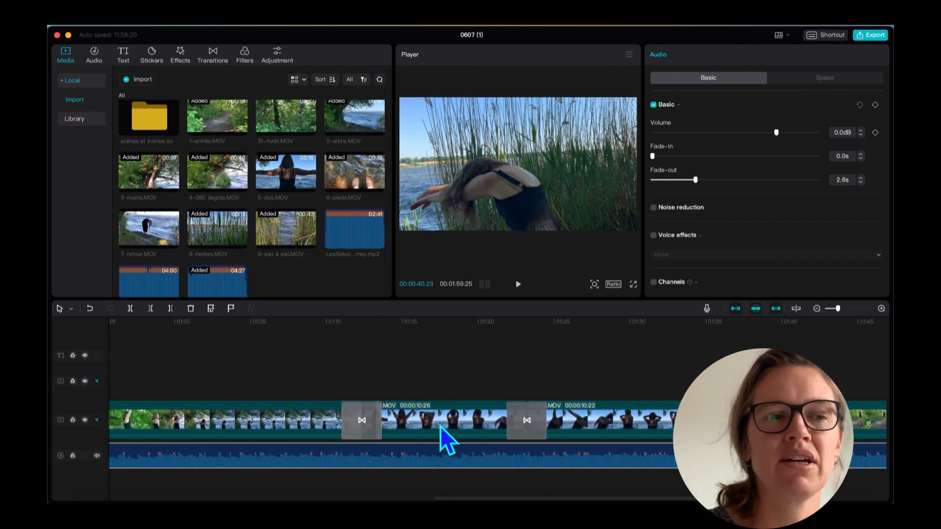
click(440, 426)
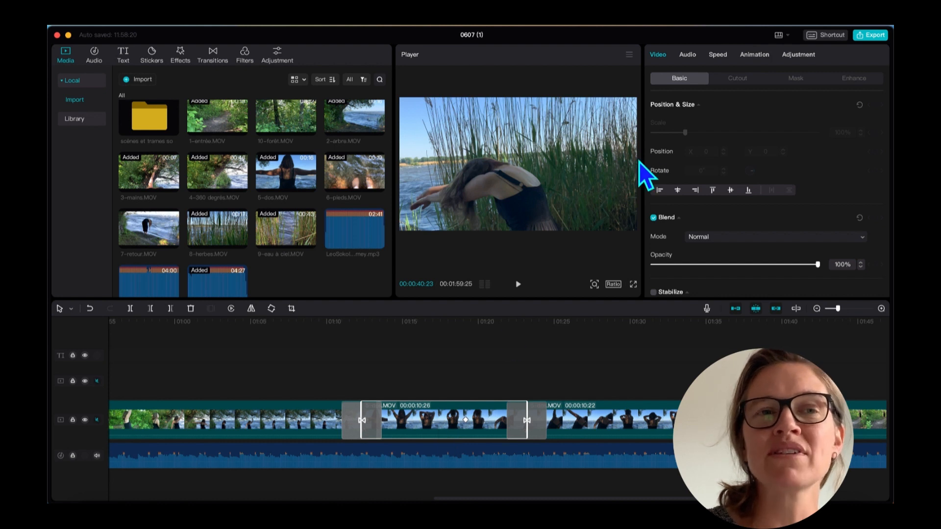
click(718, 54)
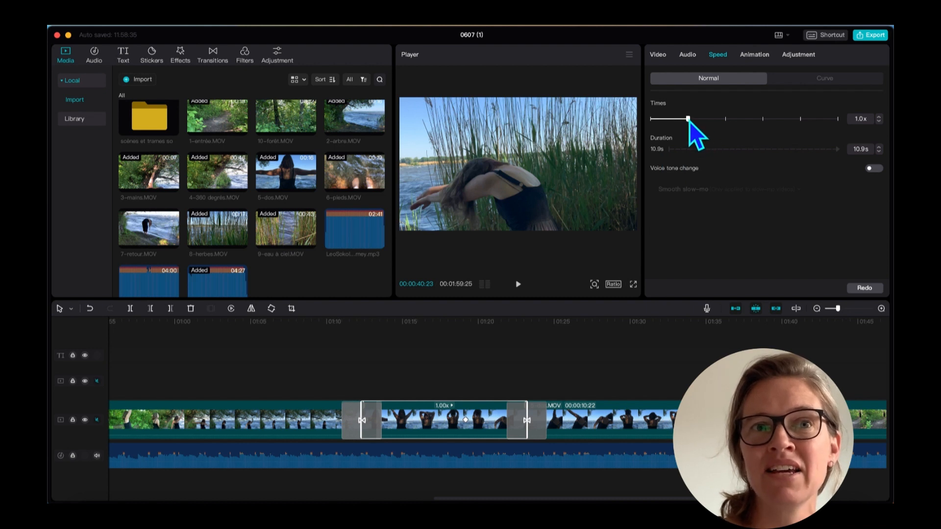
drag(689, 120, 713, 120)
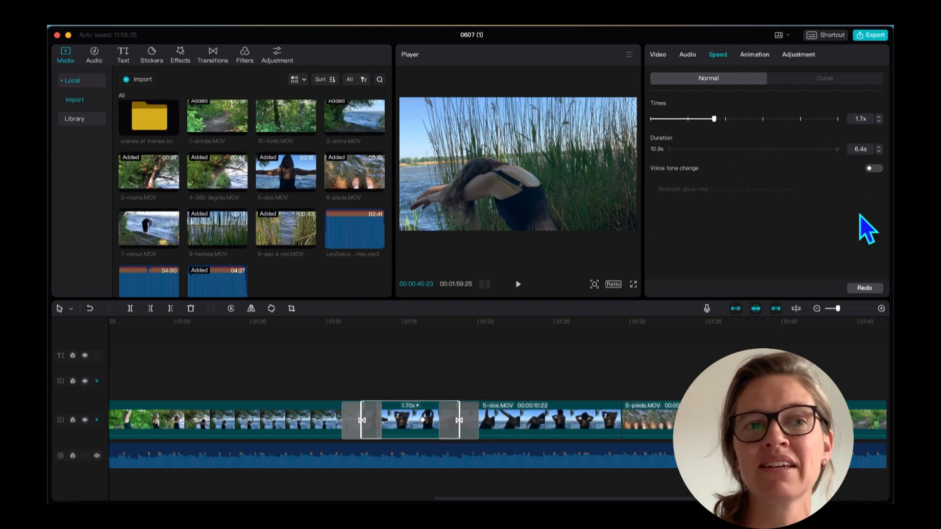
click(522, 418)
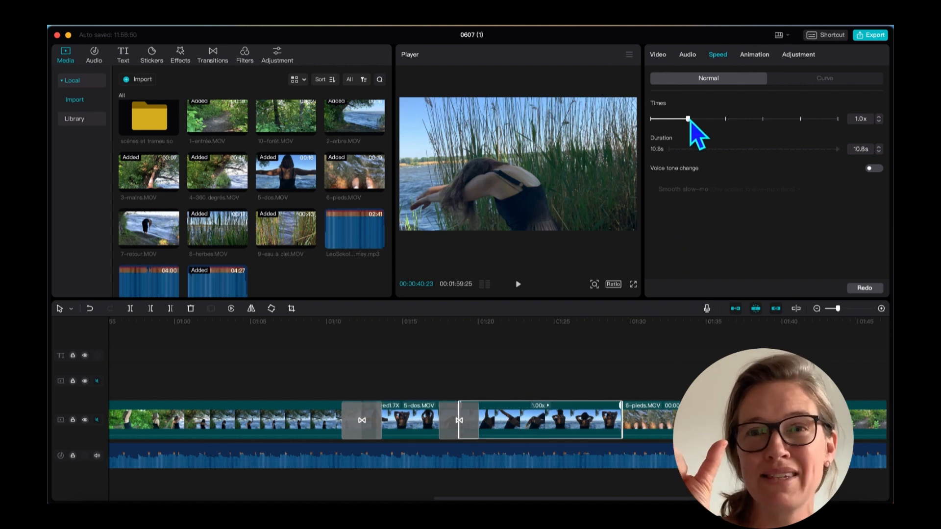
drag(699, 121, 709, 122)
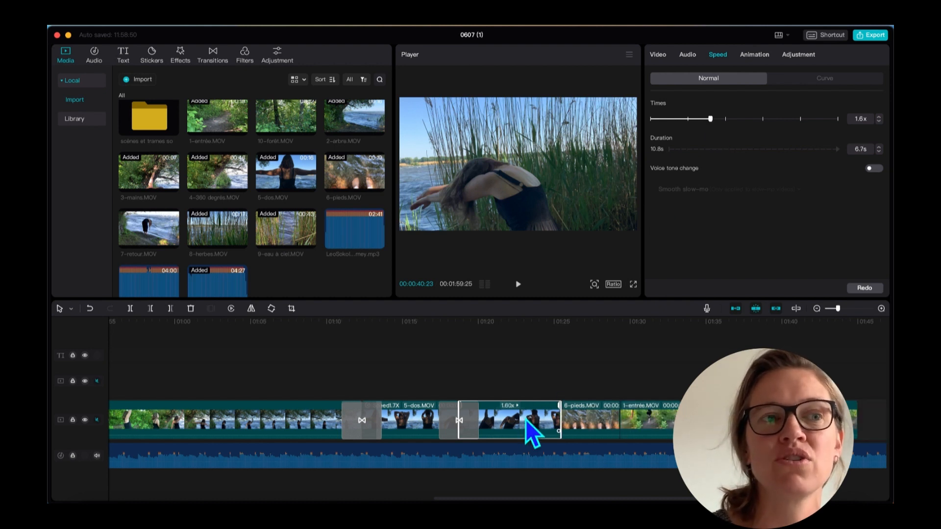
click(325, 356)
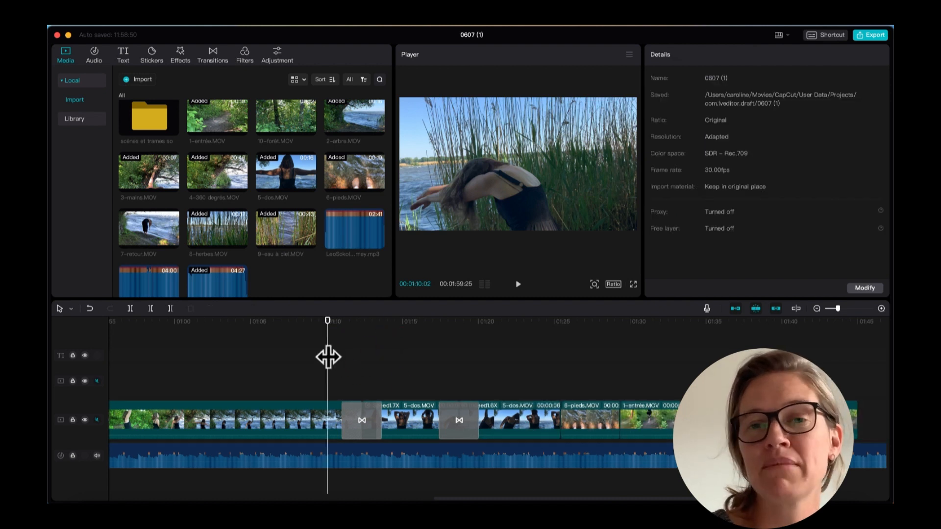
key(space)
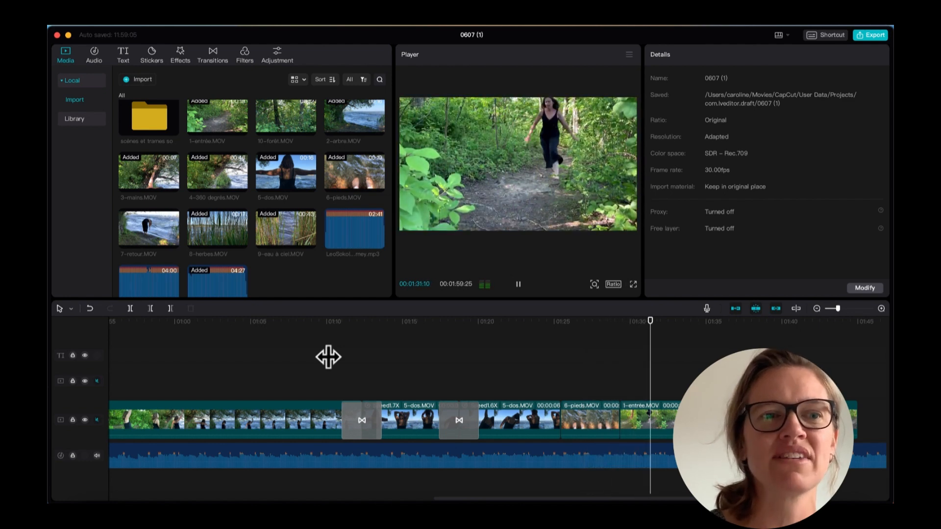
key(space)
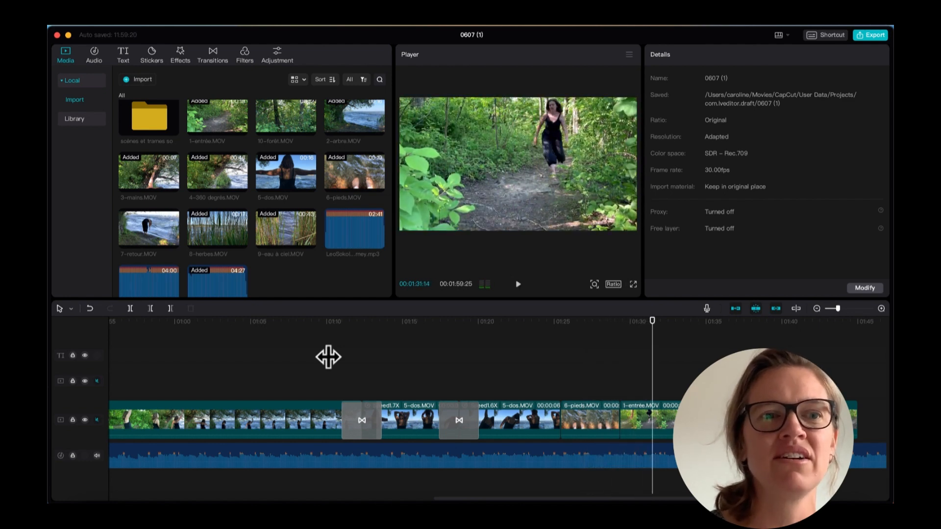
Add a Black smoke transition between 6-pieds.MOV and the closing 1-entrée.MOV clip and play it back.
click(637, 424)
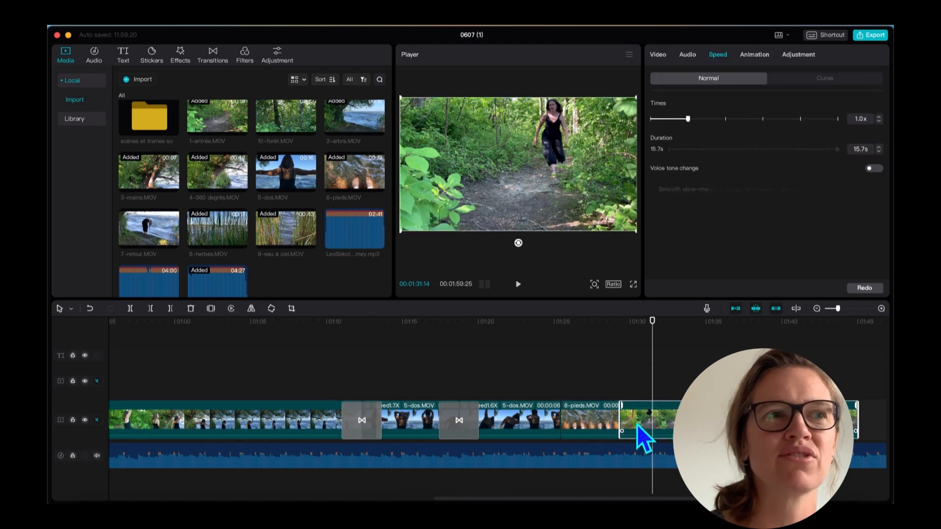
click(213, 53)
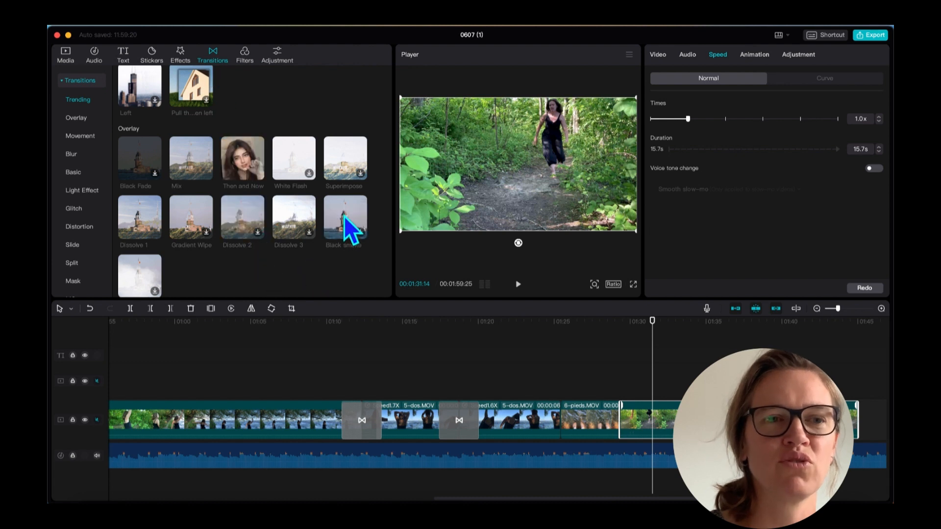
drag(344, 216, 629, 420)
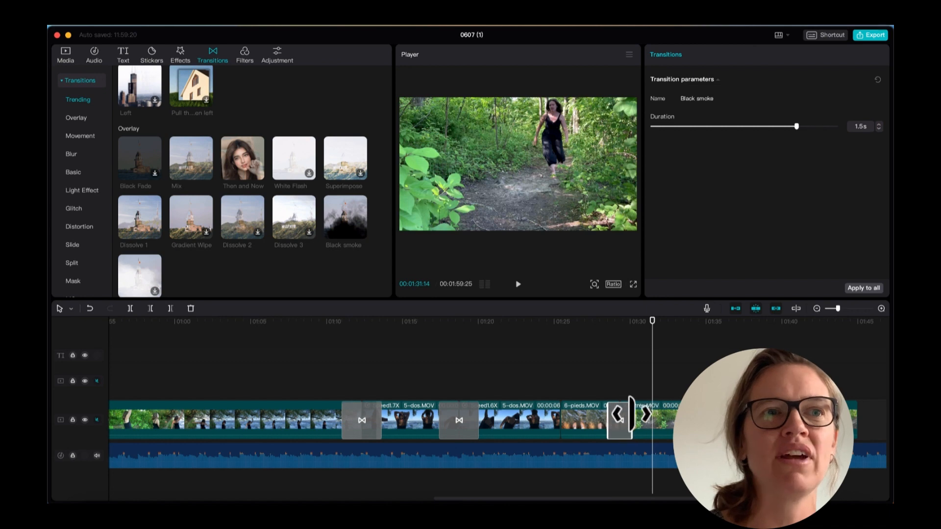
click(612, 390)
click(598, 390)
key(space)
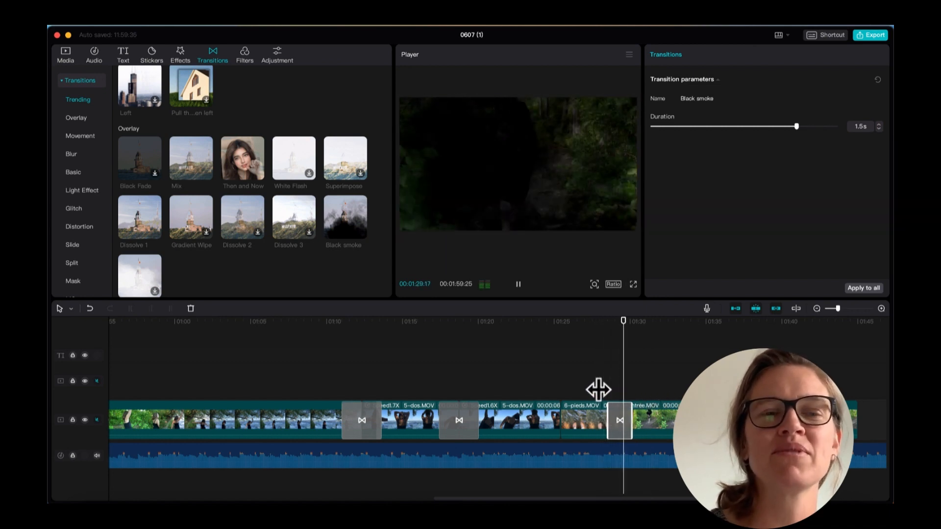
Replace the transition between 6-pieds.MOV and the closing 1-entrée.MOV clip with the Down movement transition and play it back.
click(599, 389)
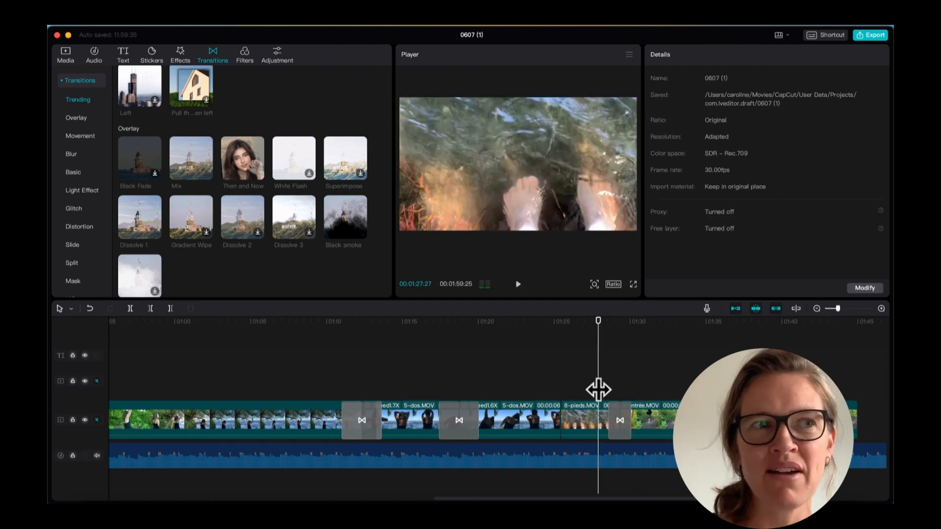
click(75, 118)
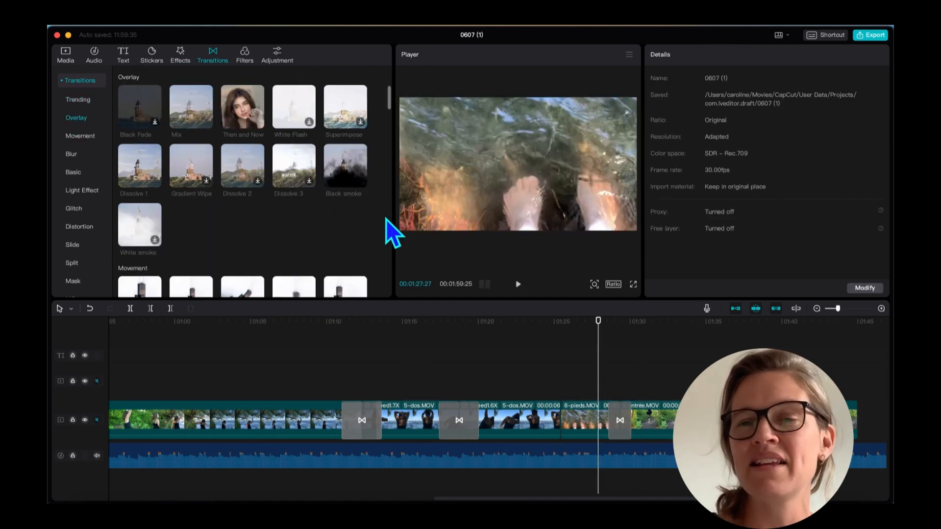
drag(387, 95, 387, 116)
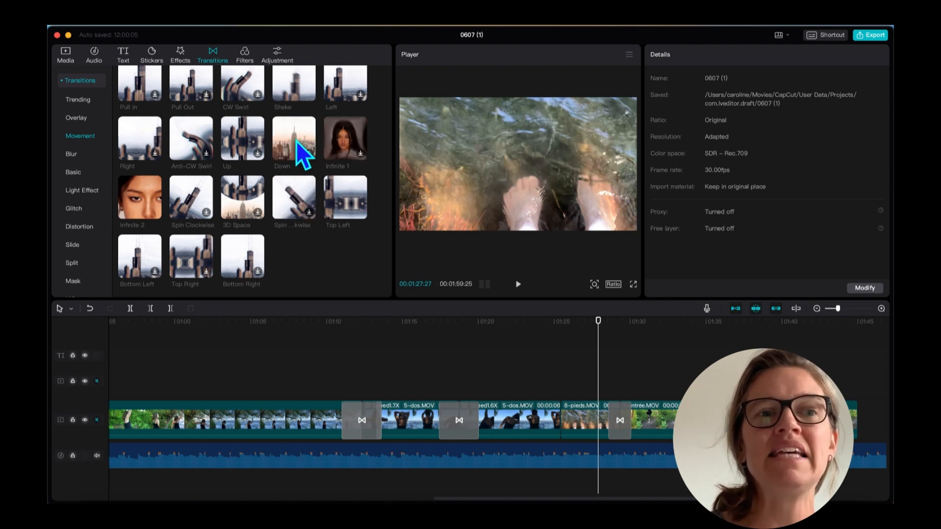
drag(296, 140, 615, 413)
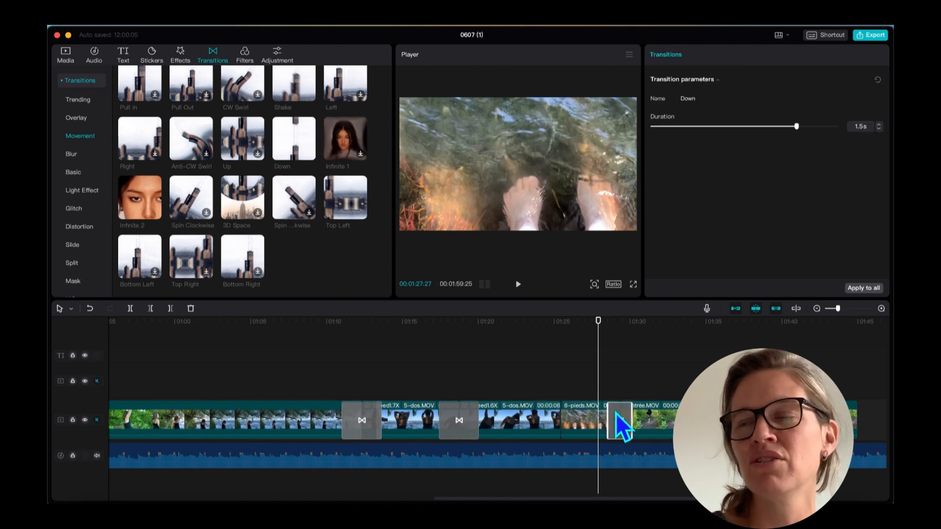
key(space)
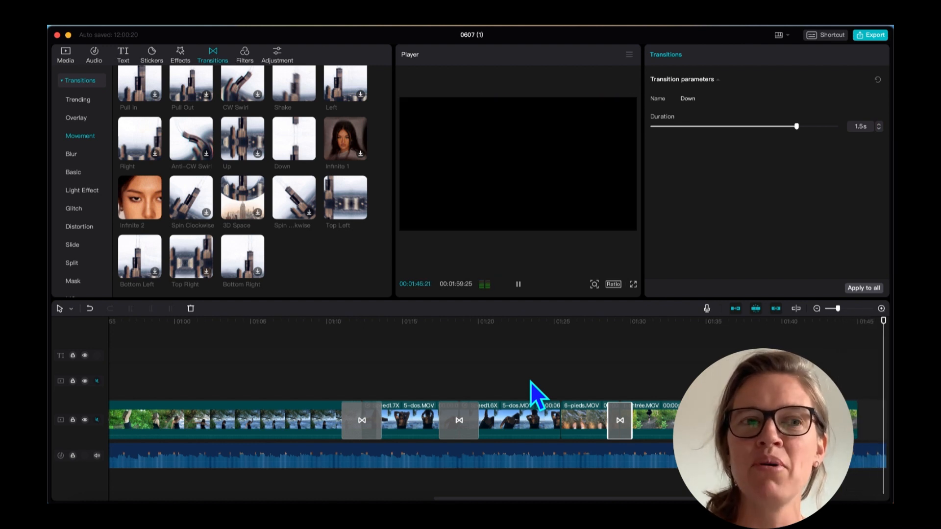
key(space)
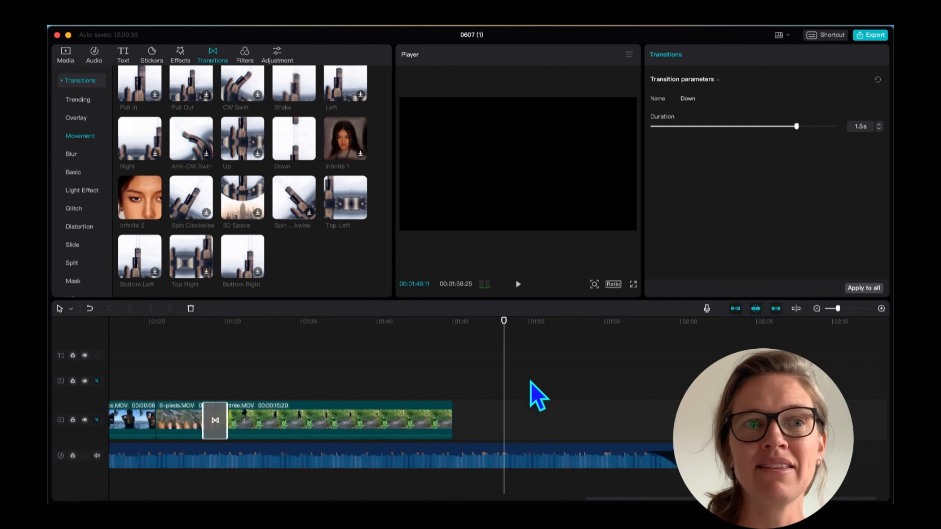
Add a default text clip on the text track from 01:37:14 to the end of the closing forest clip.
drag(504, 375, 374, 406)
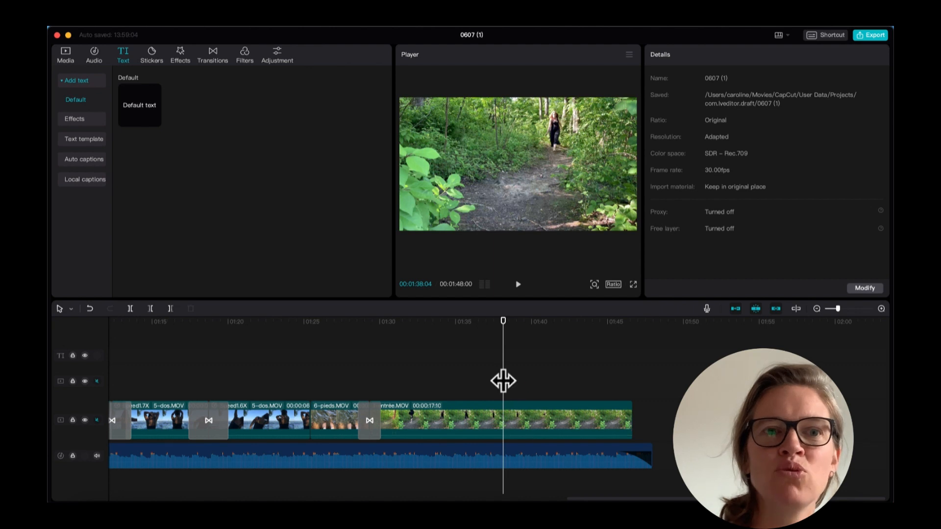
drag(502, 378, 493, 378)
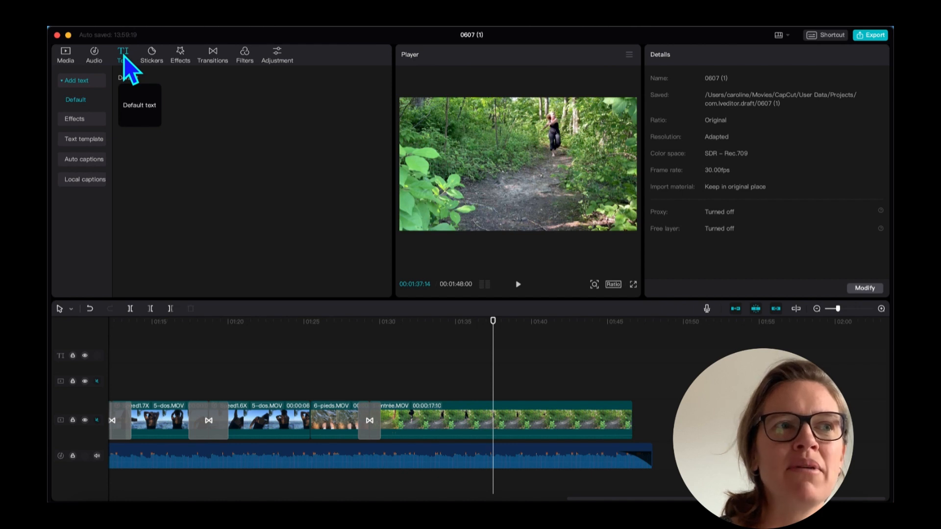
drag(136, 106, 633, 357)
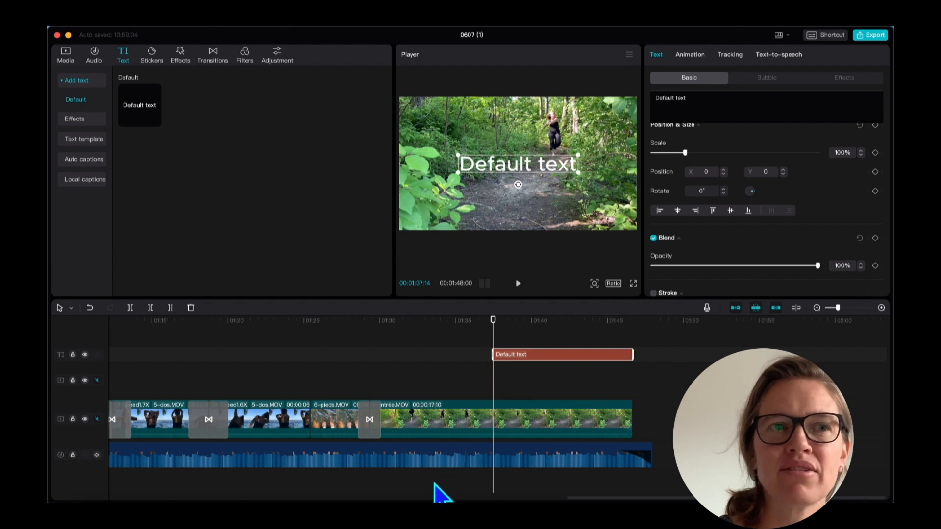
Copy all the credits from the Harmonie note in Notes and paste them over the default text in CapCut.
click(413, 512)
click(557, 369)
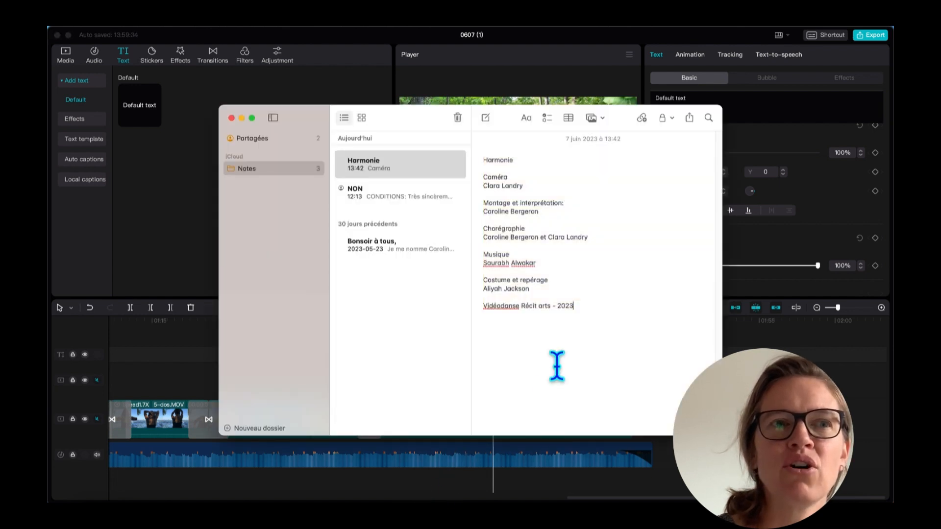
drag(569, 303, 477, 161)
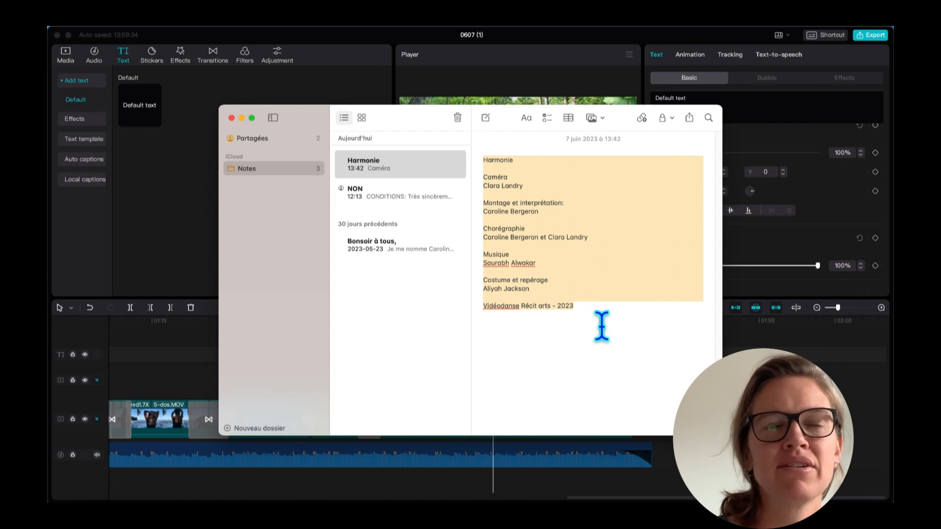
click(241, 118)
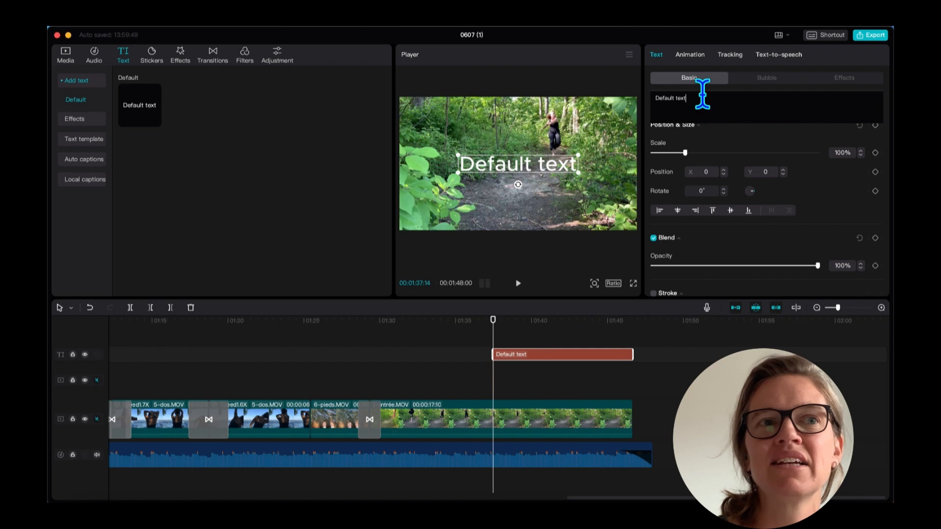
drag(702, 94, 651, 95)
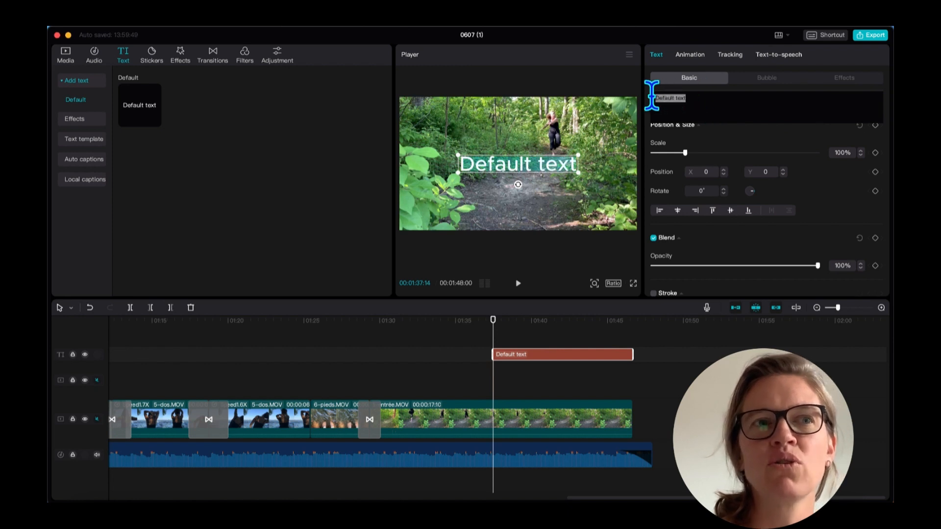
key(super+v)
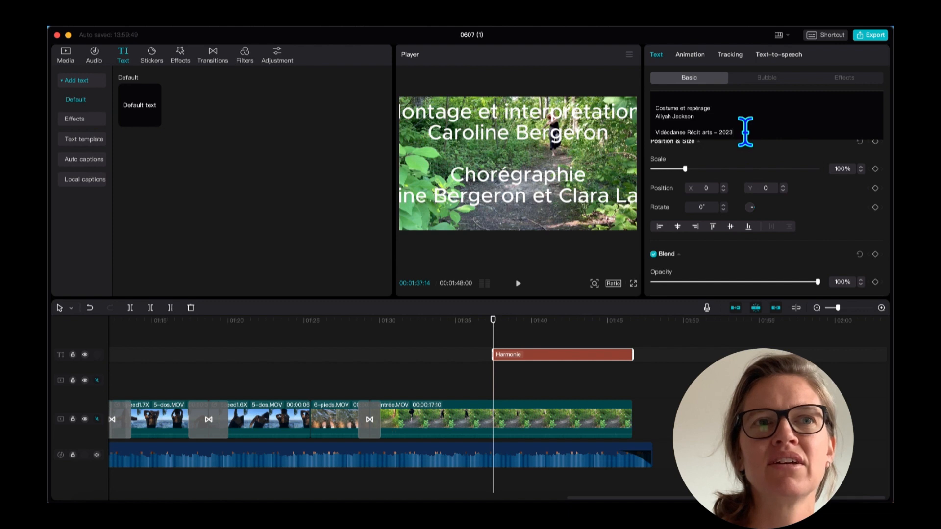
Select the whole credits text and reduce its scale to 59%.
drag(745, 131, 656, 82)
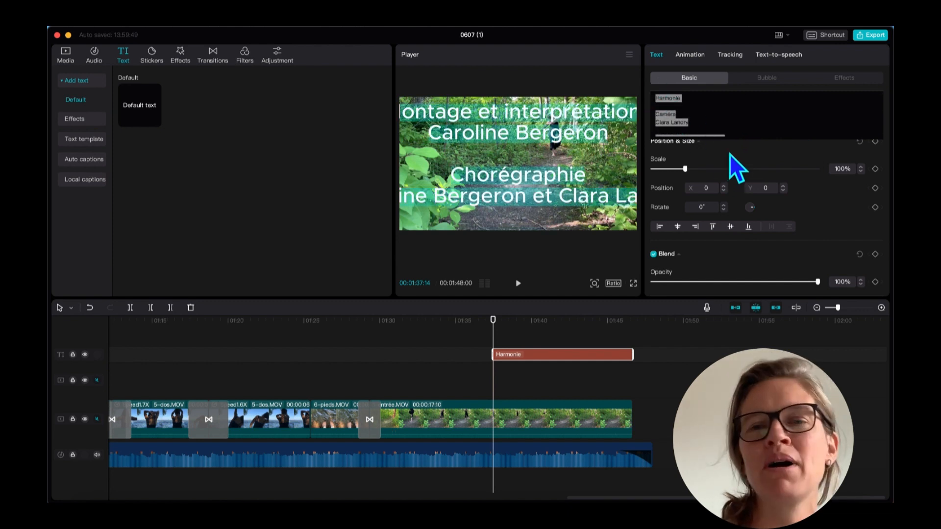
key(super+a)
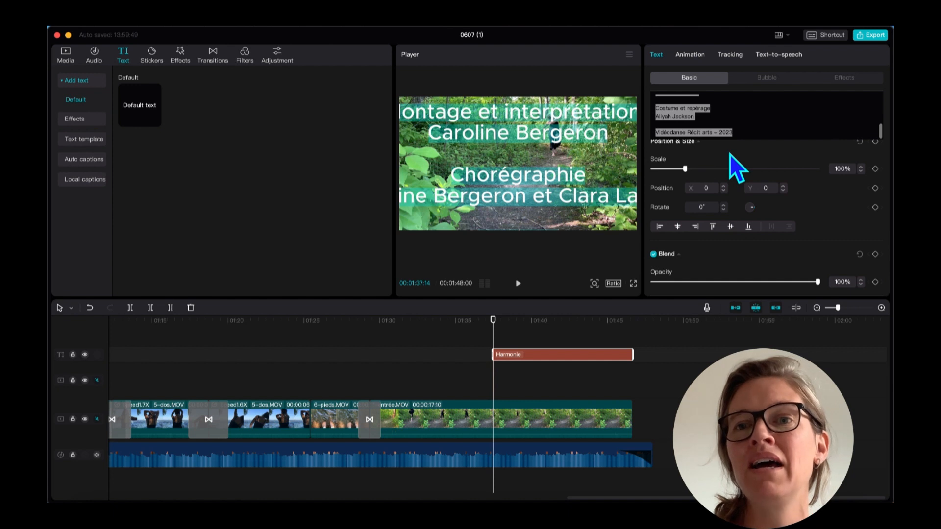
click(698, 141)
click(698, 141)
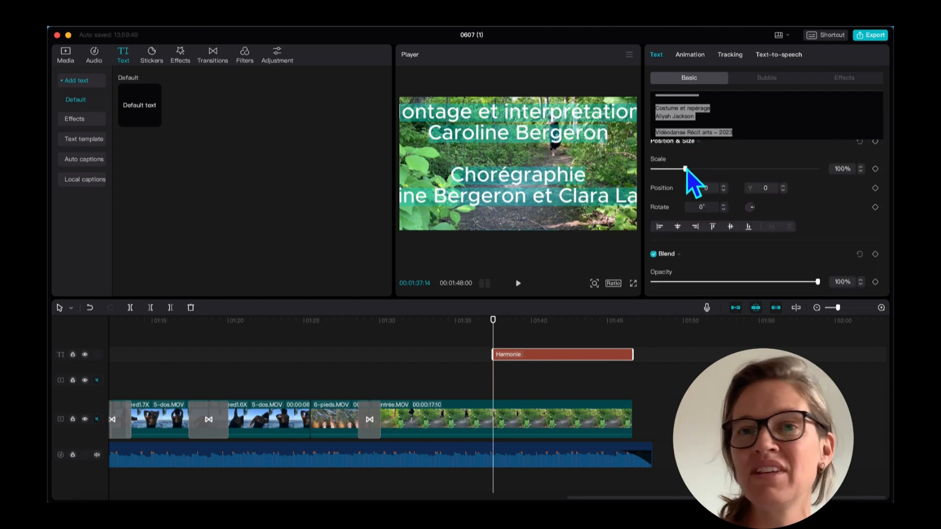
drag(686, 169, 671, 172)
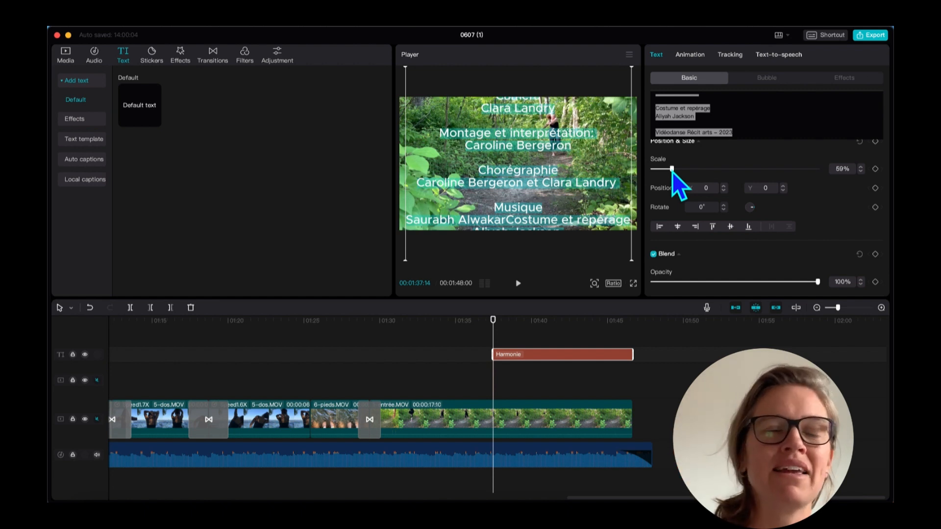
Insert a line break before "Costume et repérage" and another before the "Harmonie" title in the credits.
click(704, 132)
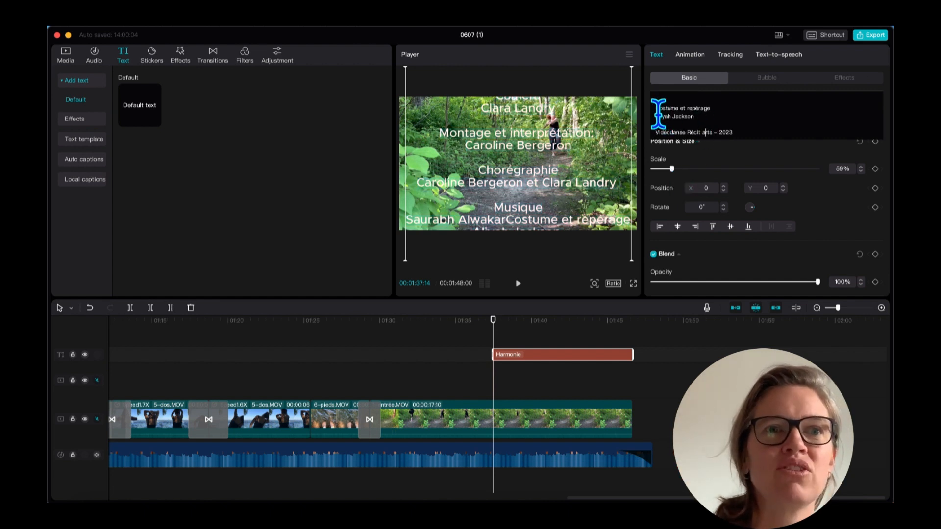
click(657, 116)
key(Up)
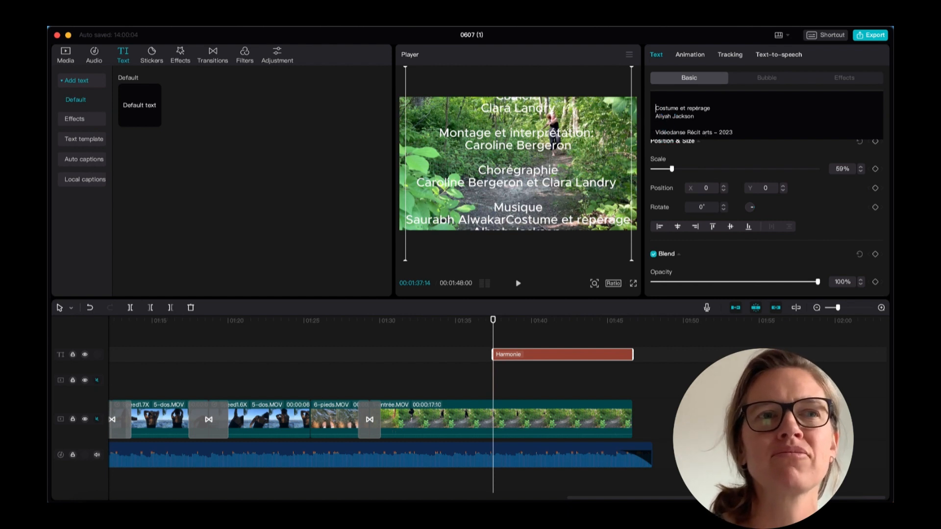
key(Return)
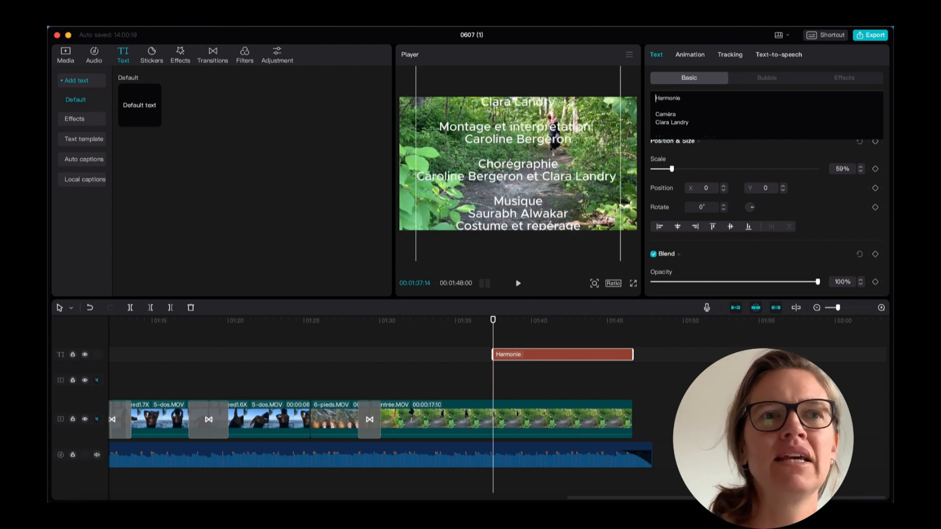
key(Return)
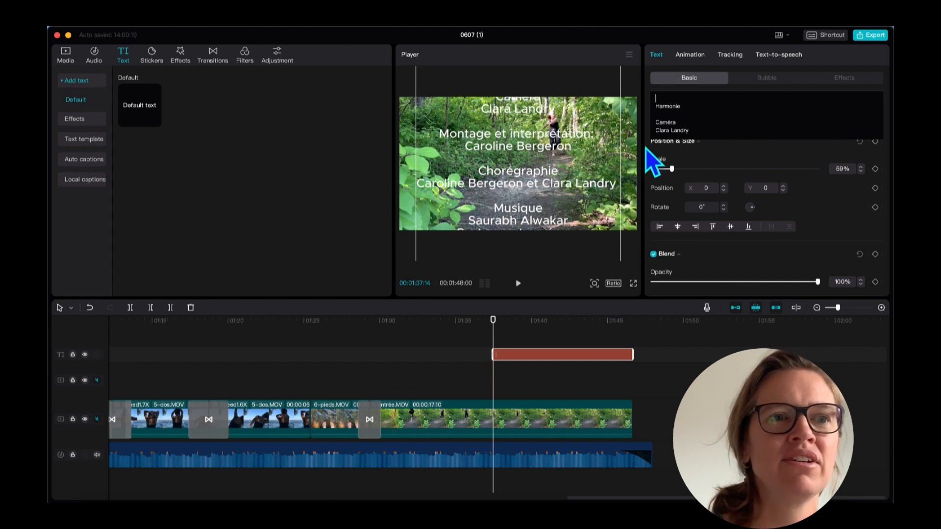
Preview the credits at 01:39:15 and set their font size to 14.
drag(493, 342, 524, 340)
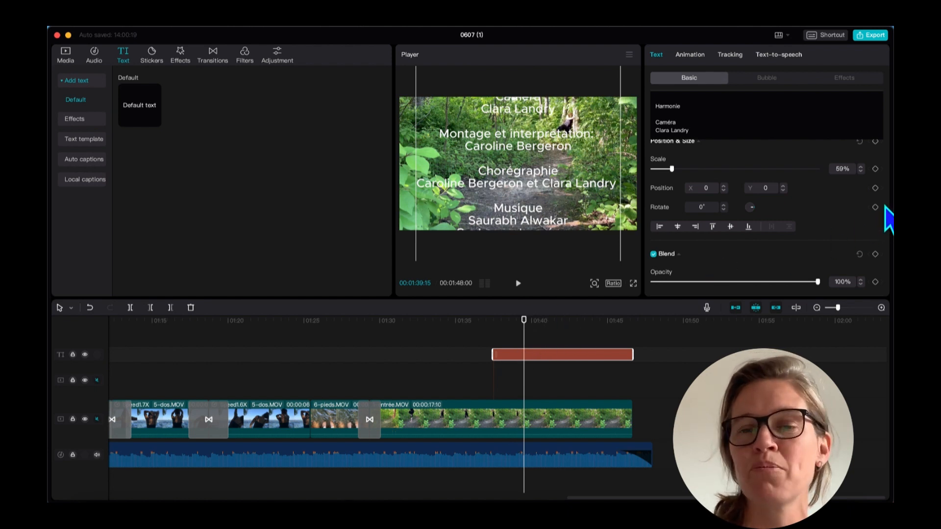
scroll(889, 175, up, 4)
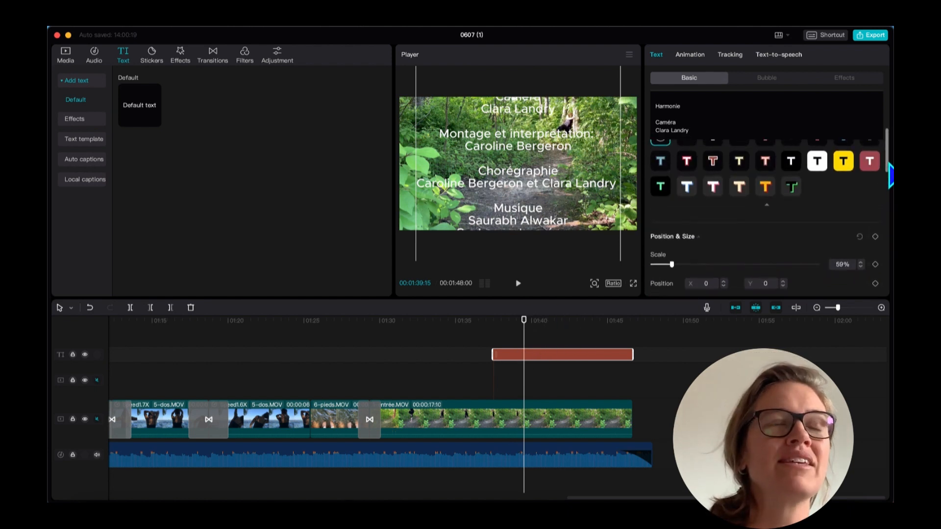
scroll(888, 166, up, 5)
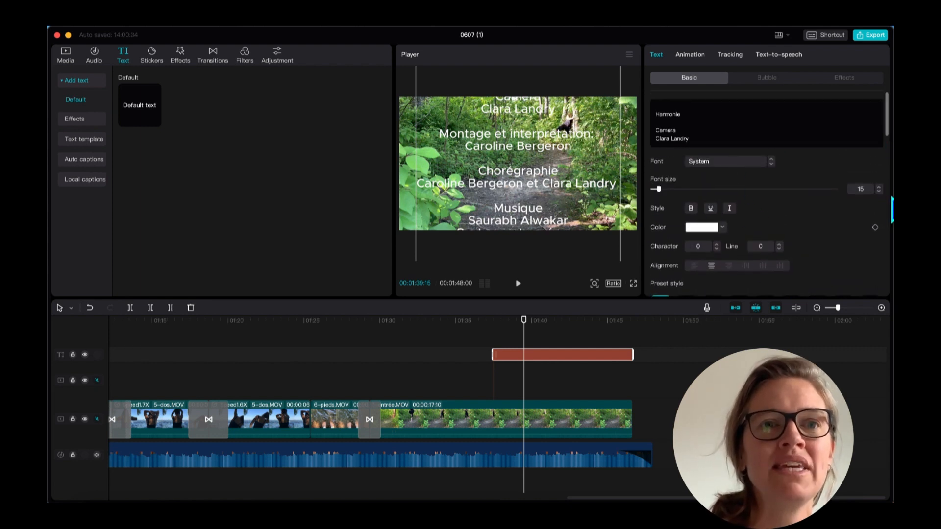
click(879, 191)
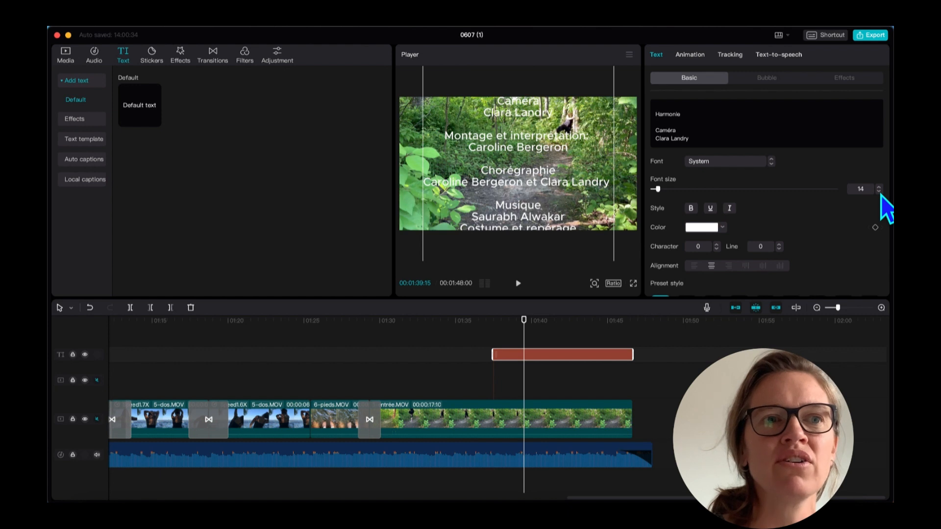
Browse the preset fonts and change the credits' font to Aurora.
click(738, 165)
scroll(743, 190, up, 1)
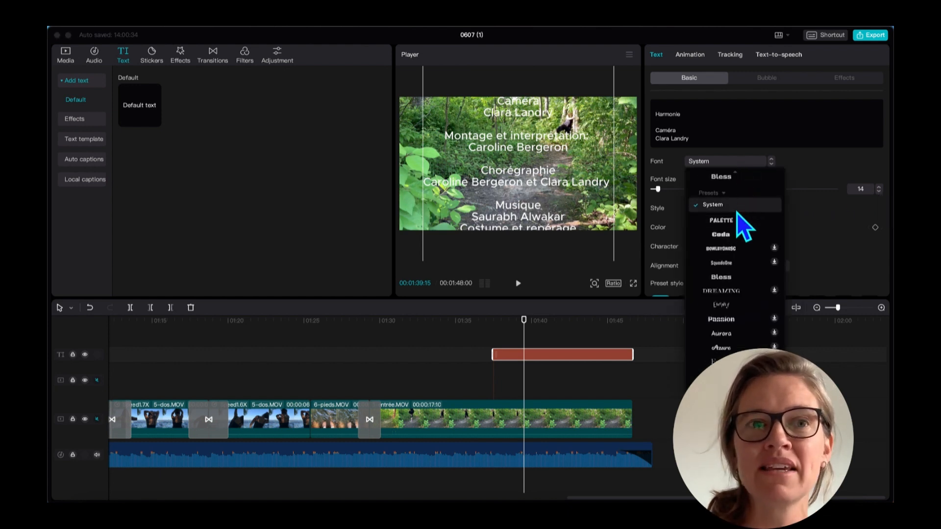
click(738, 235)
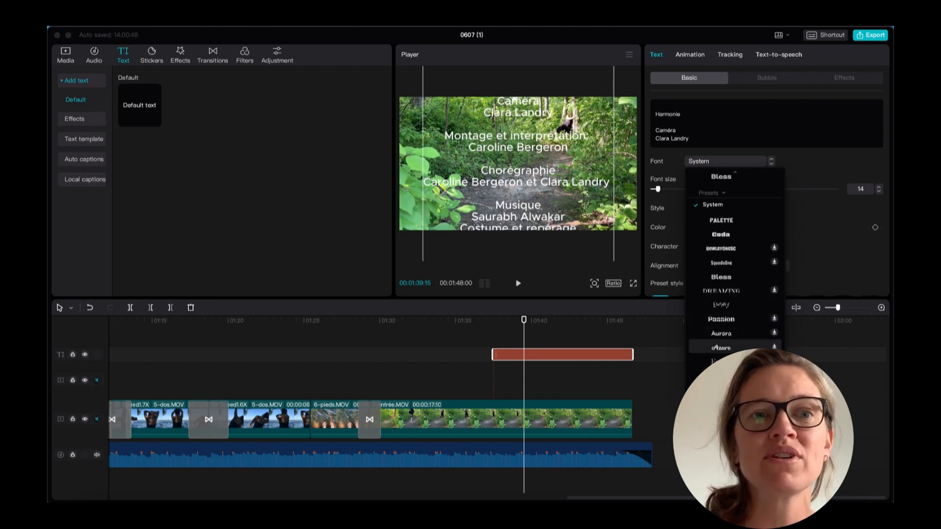
click(775, 336)
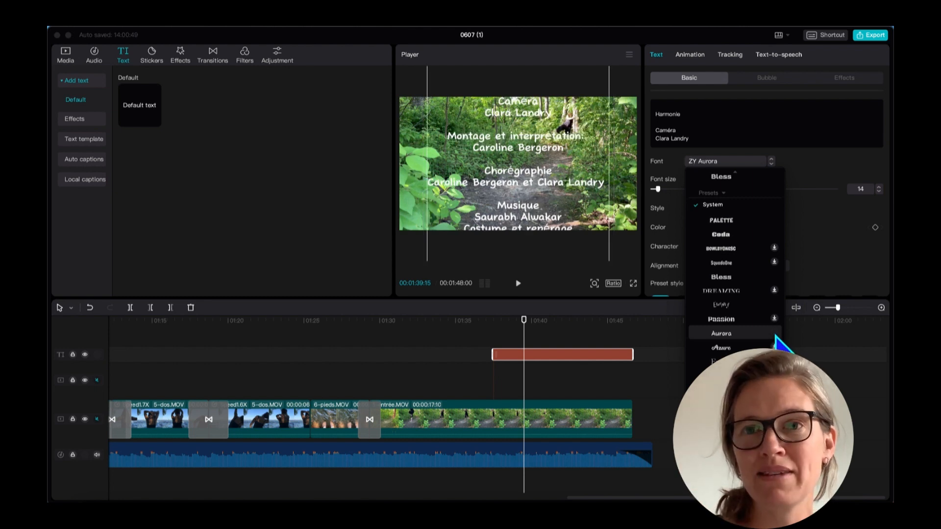
key(super+z)
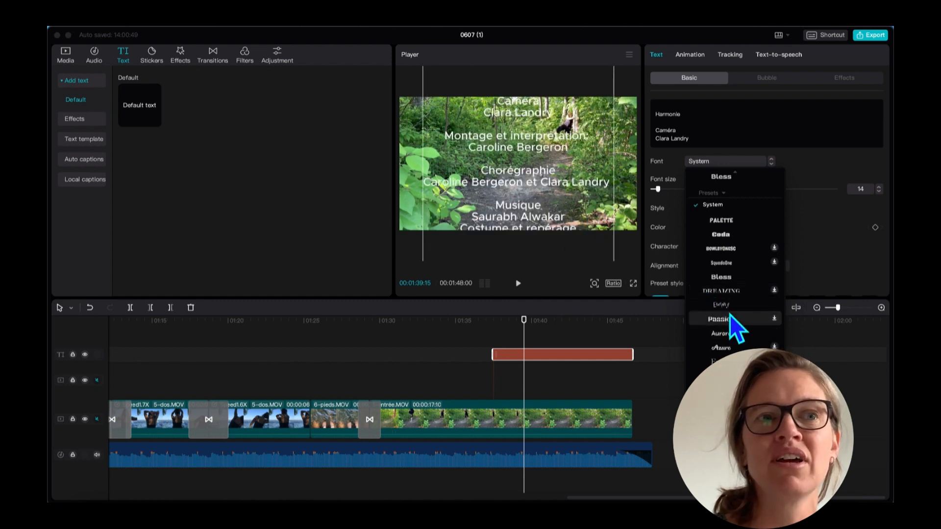
click(758, 337)
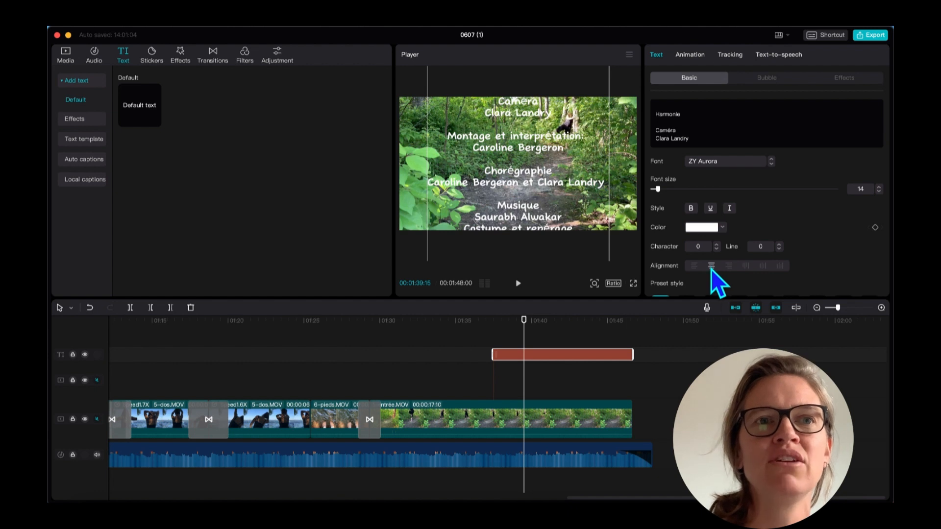
Insert an additional line break before "Costume et repérage" in the credits and check the text through to its last line.
click(708, 131)
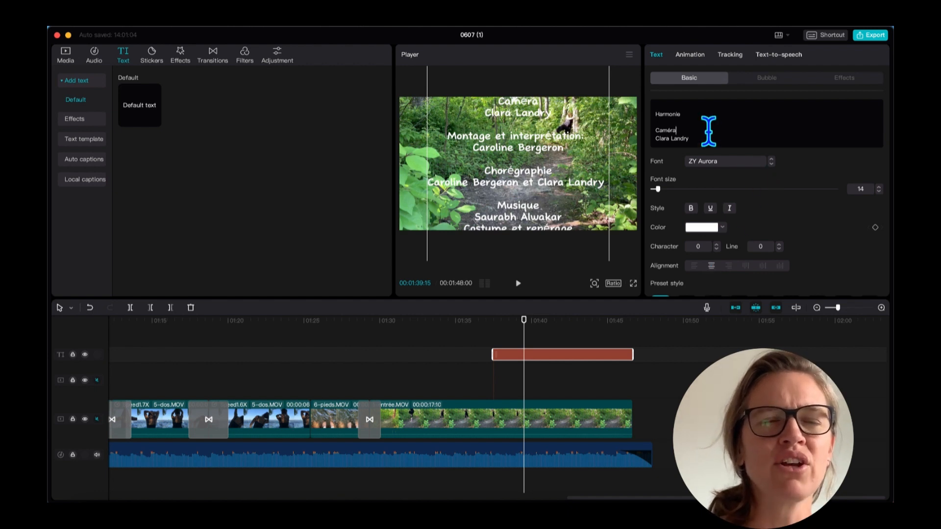
key(Down)
key(Down)
key(Down)
key(Down)
key(Down)
key(Down)
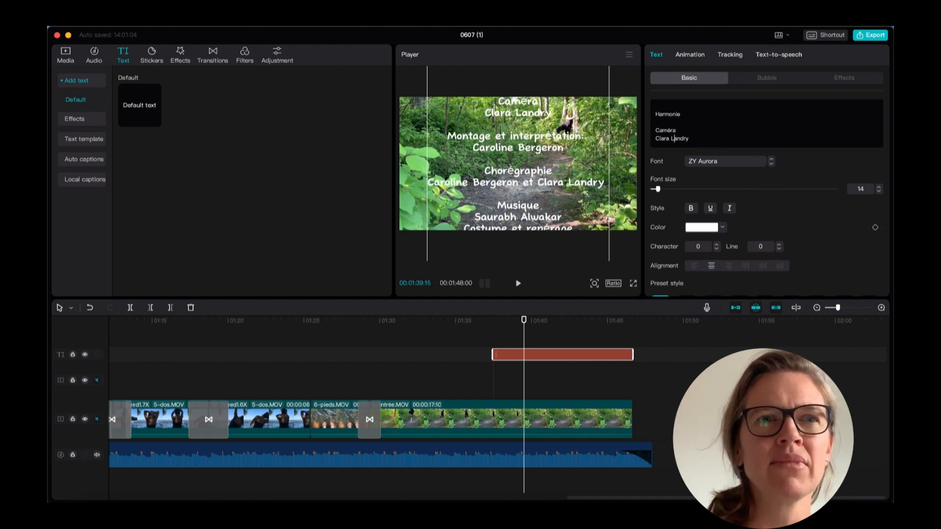
key(Down)
key(Down)
key(Down)
key(Down)
key(Down)
key(Down)
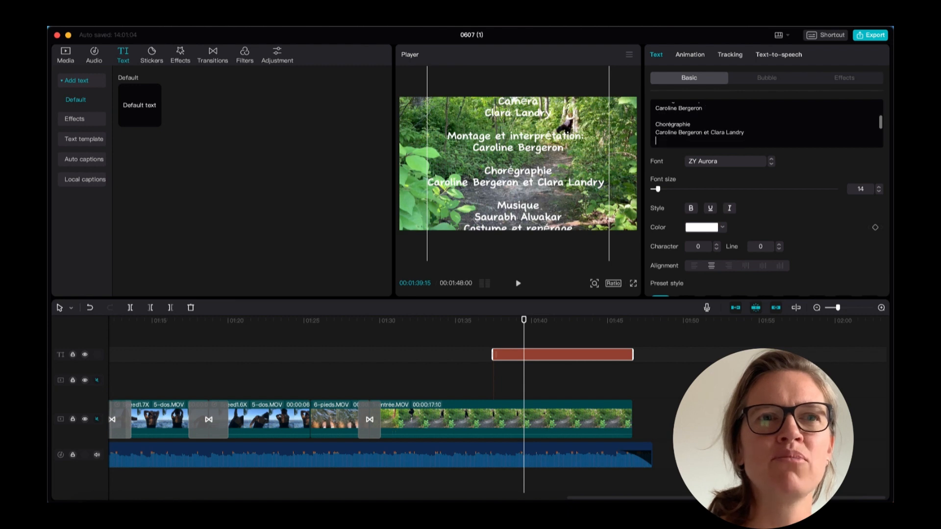
key(Down)
key(Down)
key(Down)
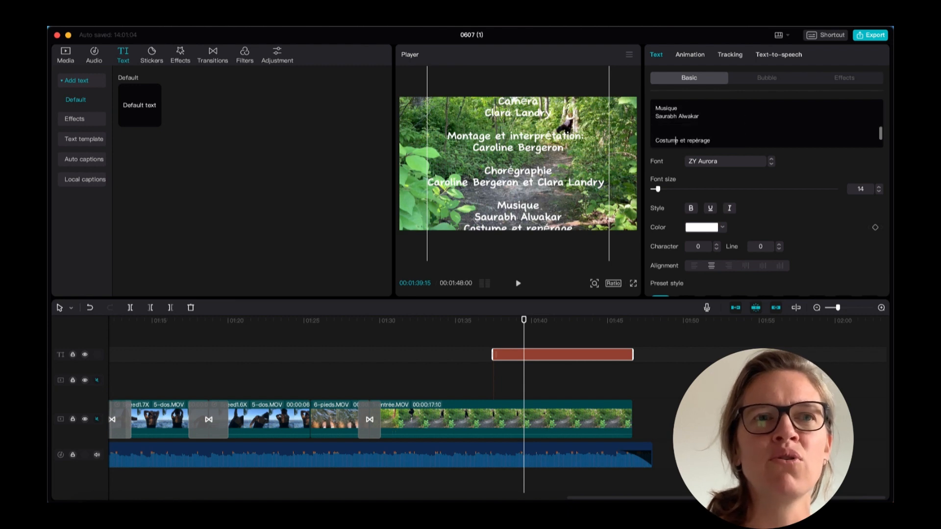
key(Down)
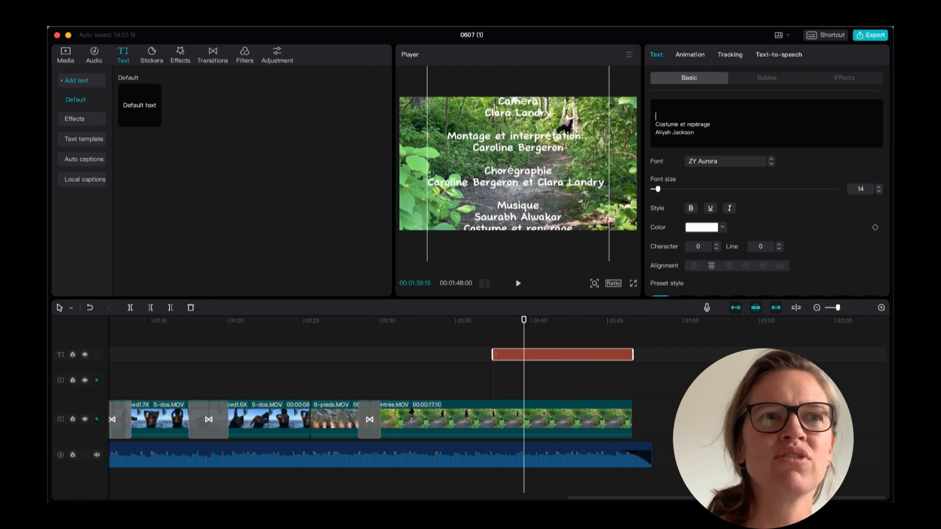
key(Return)
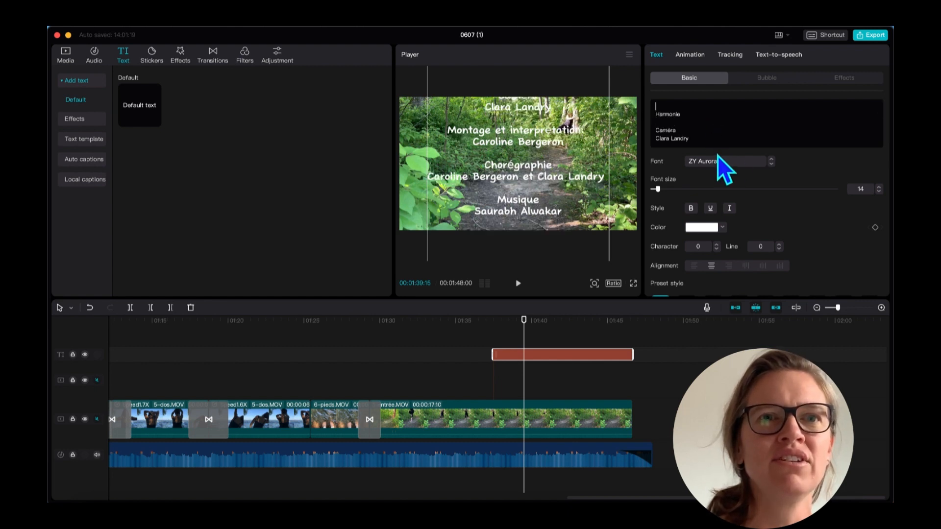
drag(884, 114, 881, 151)
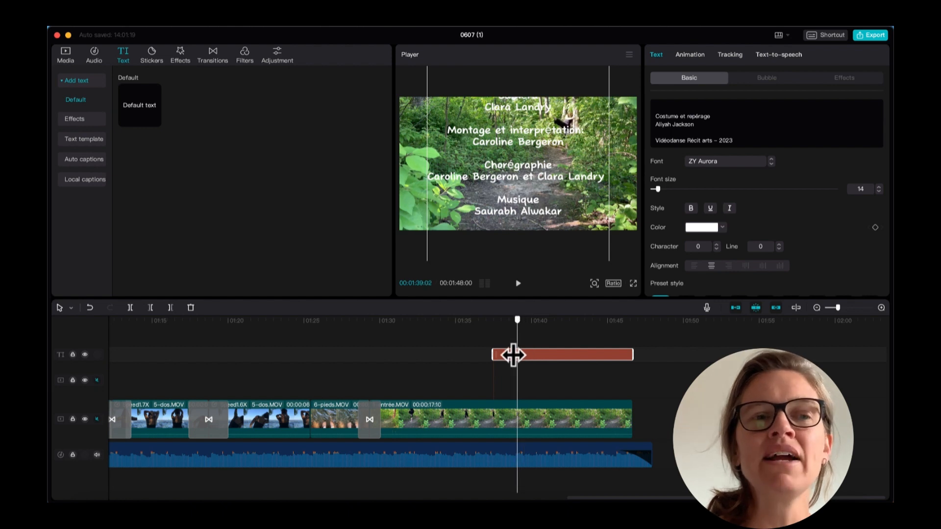
Add a Position & Size keyframe at the start of the credits clip, at 01:37:14.
click(491, 356)
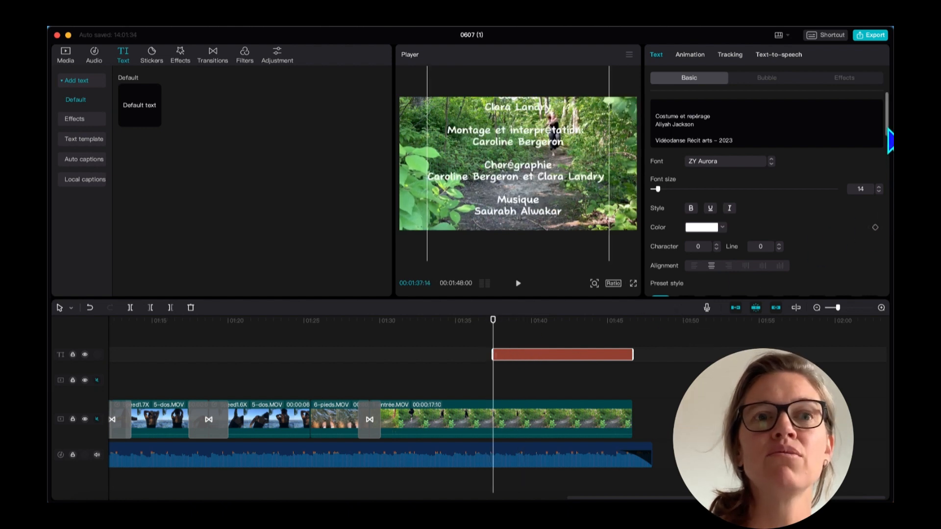
scroll(889, 177, down, 5)
drag(888, 159, 890, 182)
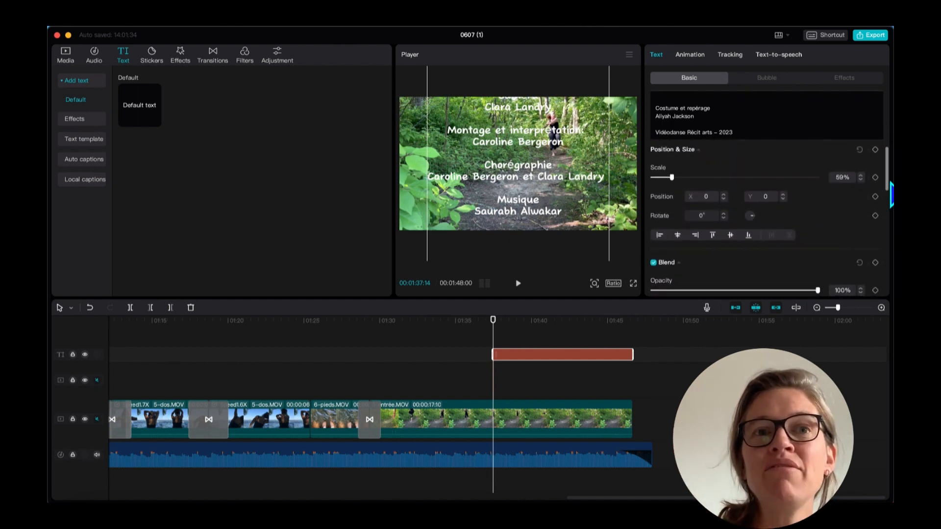
click(876, 150)
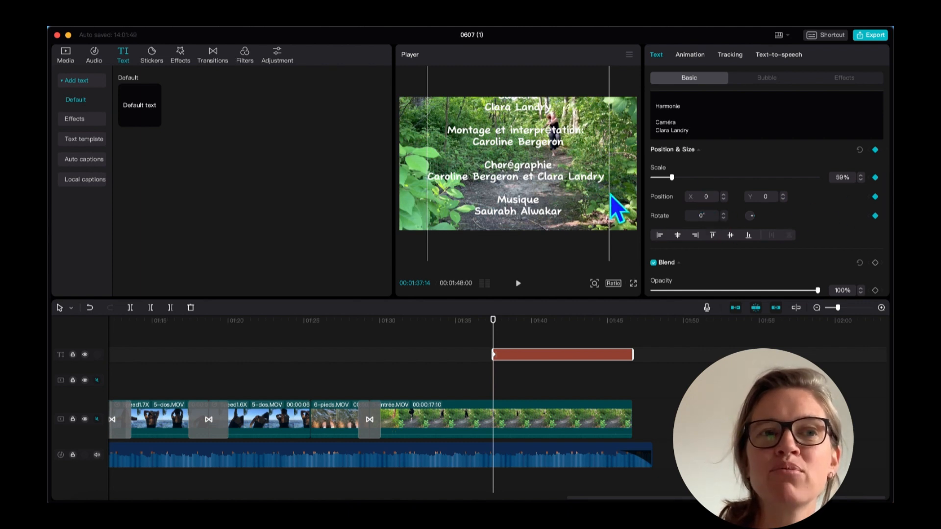
Move the credits below the frame at the starting keyframe by setting their Y position to -2800.
drag(610, 195, 608, 330)
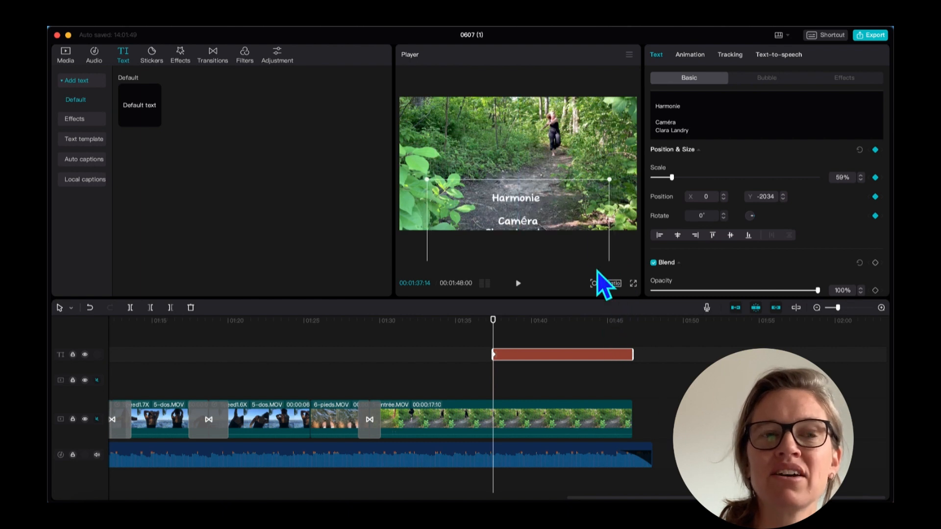
click(583, 181)
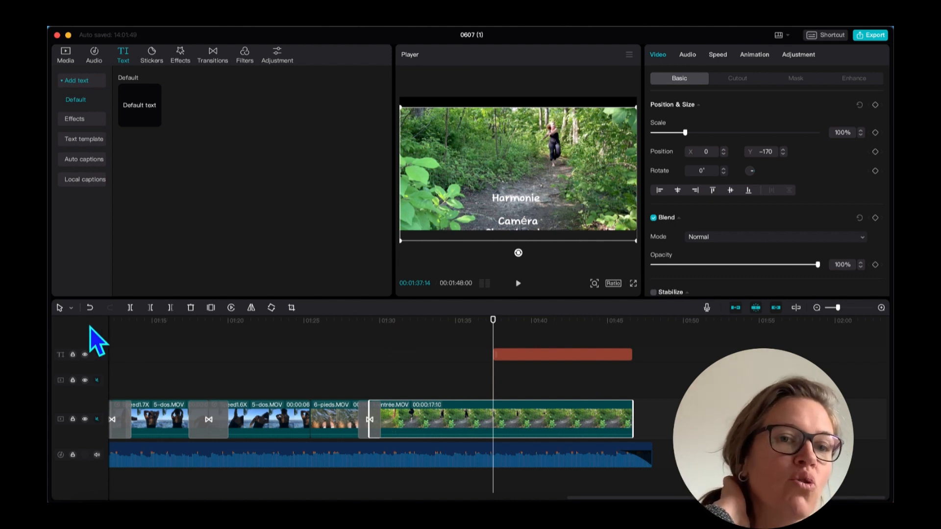
click(89, 310)
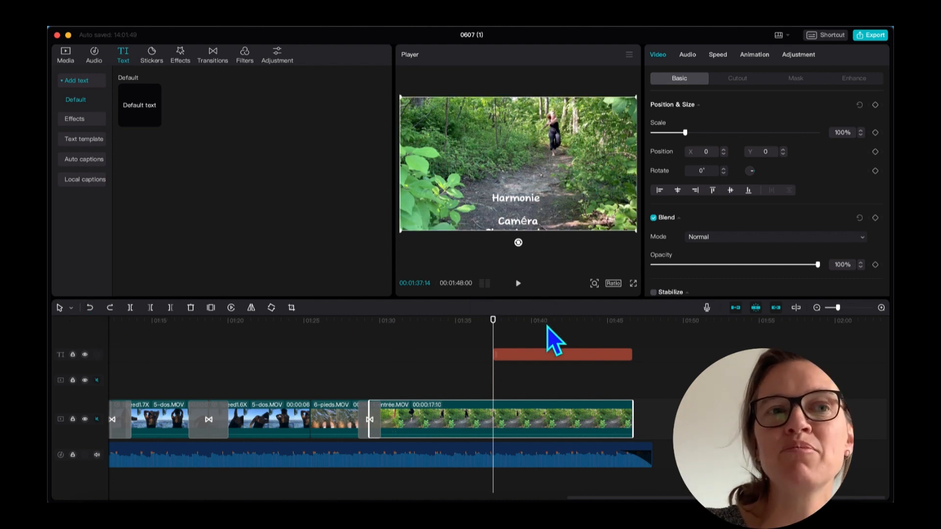
click(546, 354)
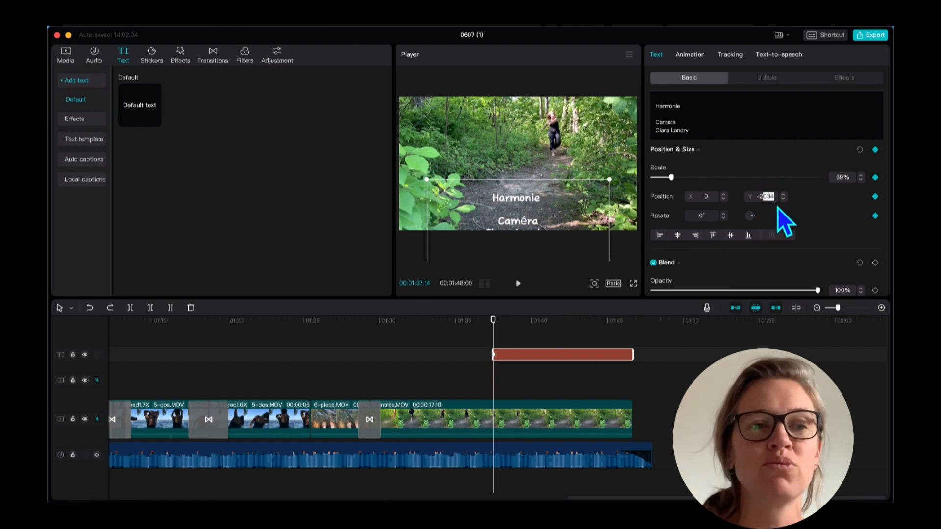
text(2500)
key(Return)
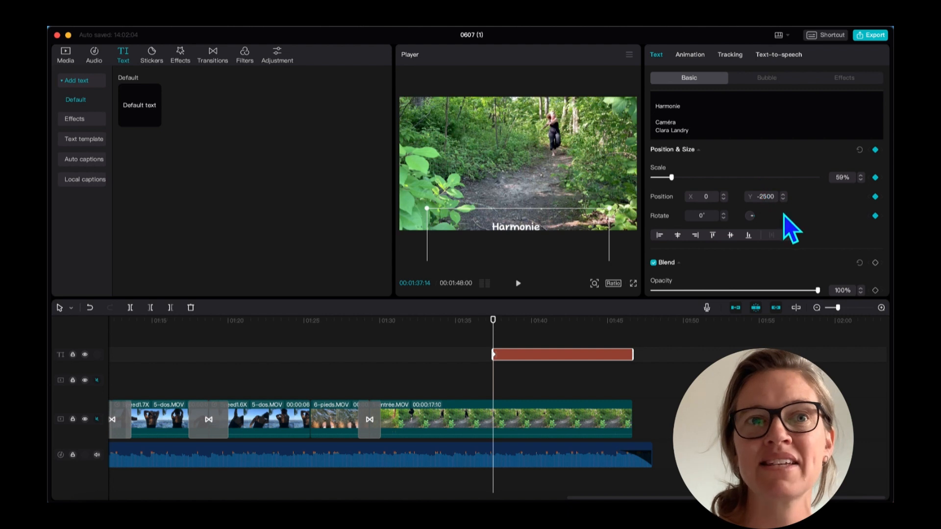
key(BackSpace)
text(8)
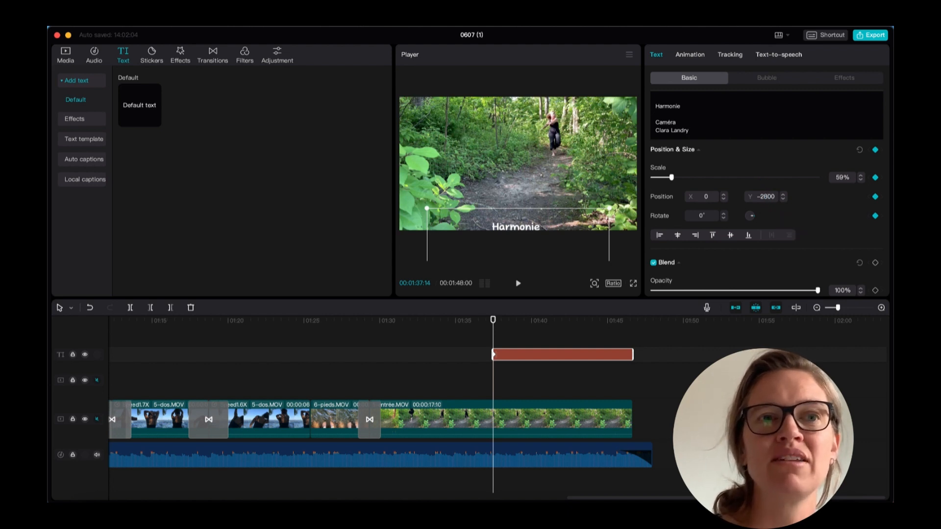
key(Return)
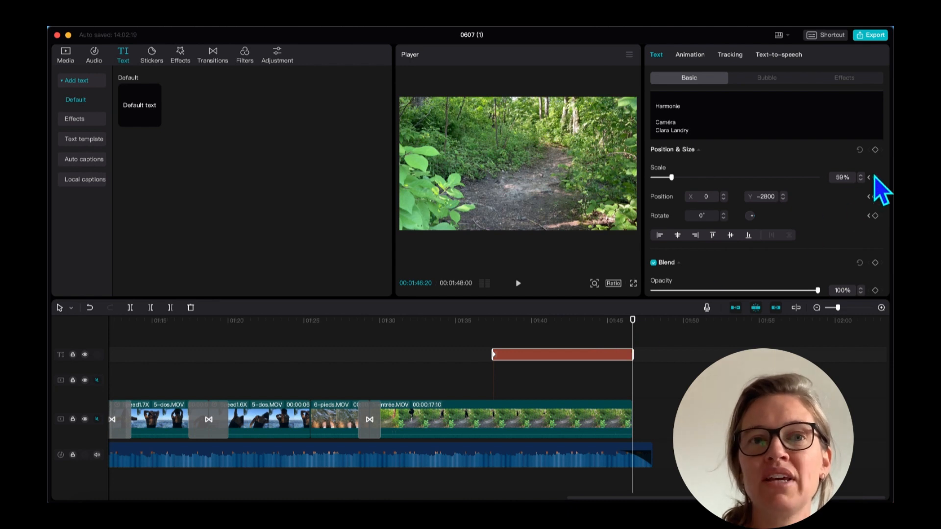
Add a Position & Size keyframe at the credits' end, 01:46:20, set its Y position to 2800, and play back the scroll.
click(875, 150)
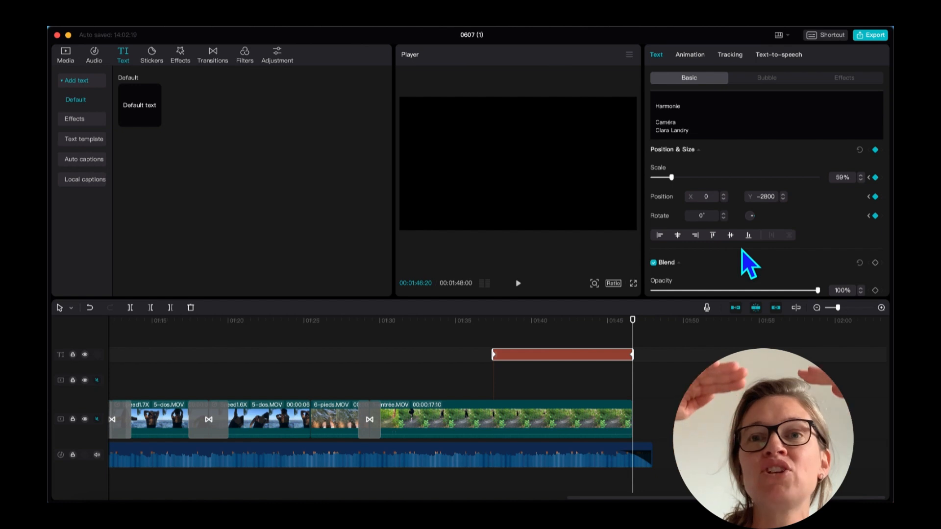
drag(768, 197, 770, 198)
click(761, 196)
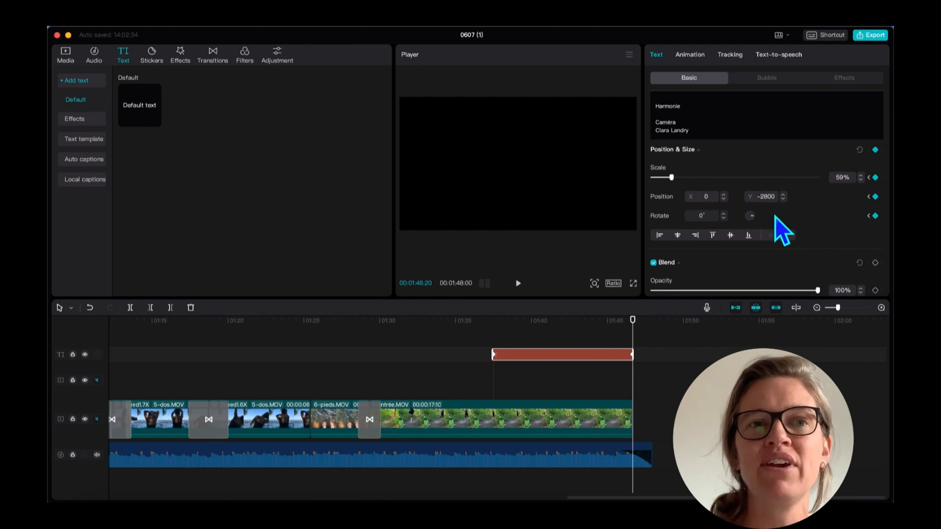
key(BackSpace)
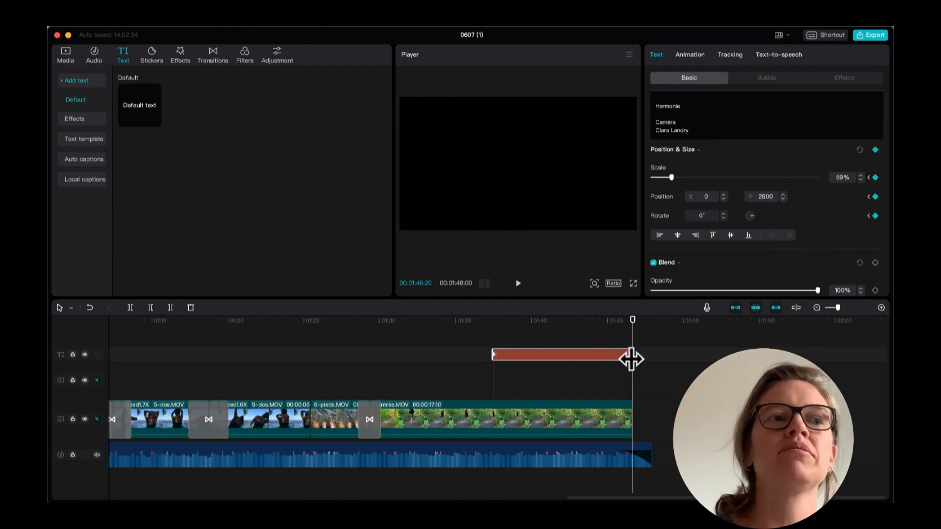
drag(632, 343, 478, 352)
key(space)
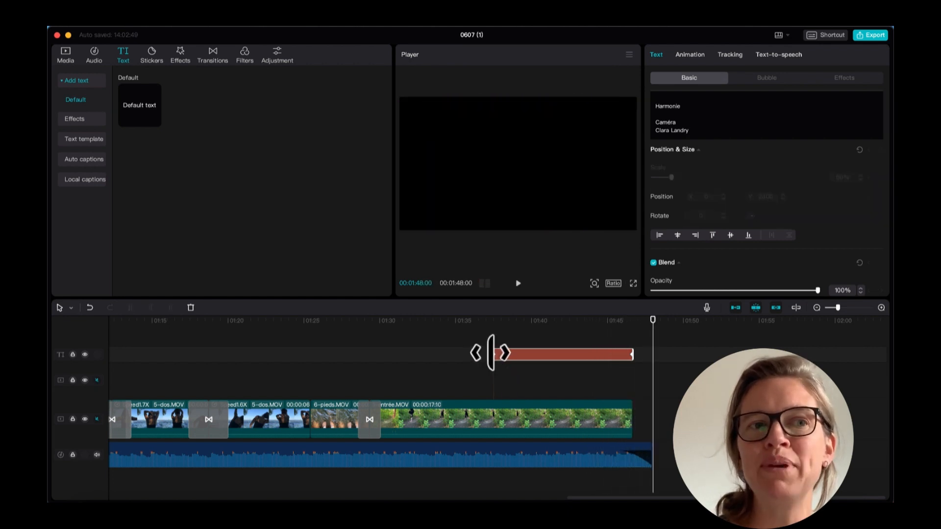
Extend the start of the credits clip about 3 seconds earlier and move the first keyframe to the new start.
drag(492, 354, 445, 353)
click(493, 354)
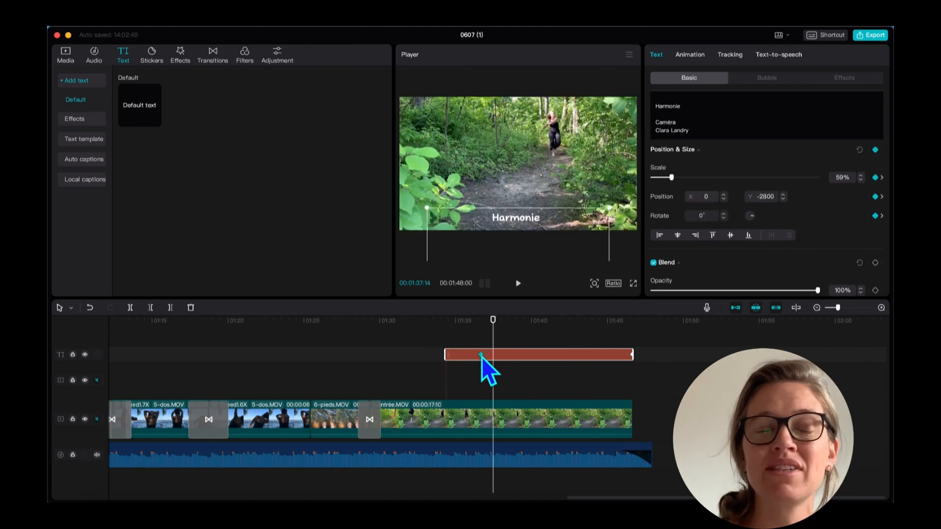
drag(446, 356, 444, 357)
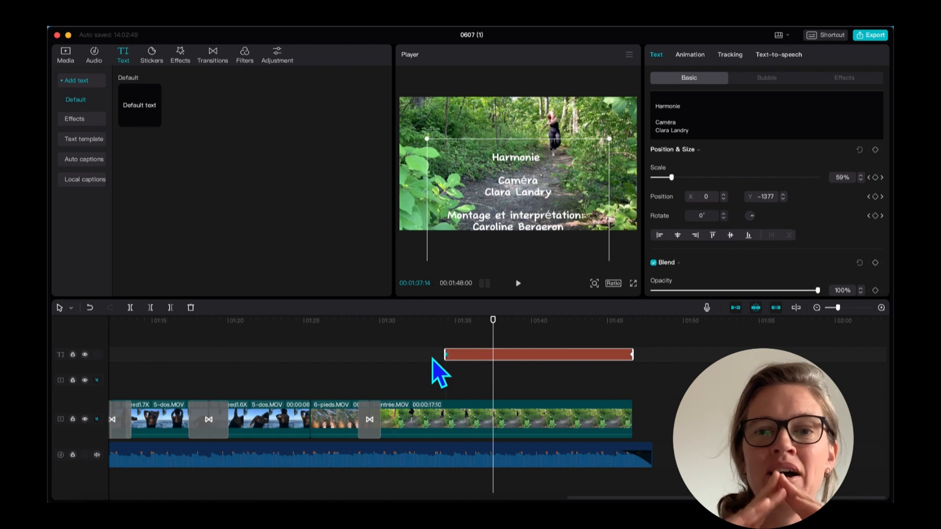
Play back the credits from 01:32:12 and shift the whole credits clip about half a second earlier.
click(417, 351)
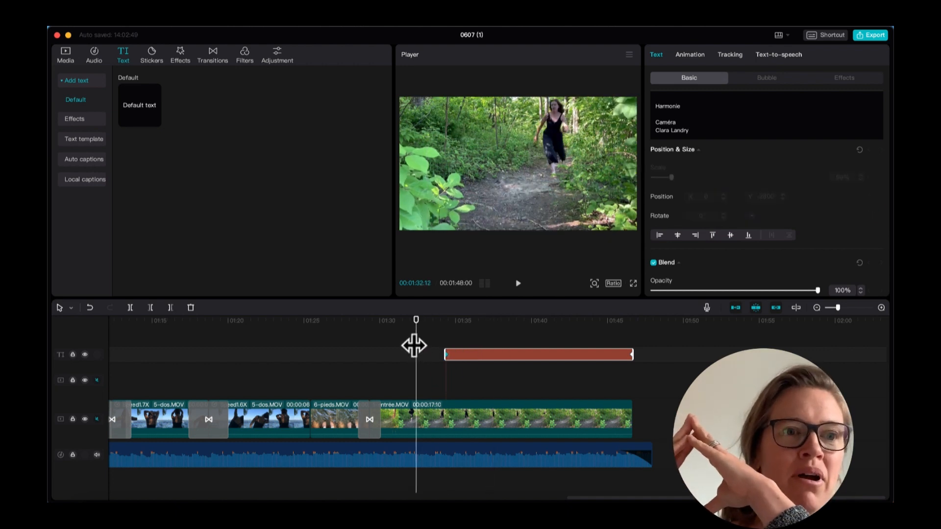
key(space)
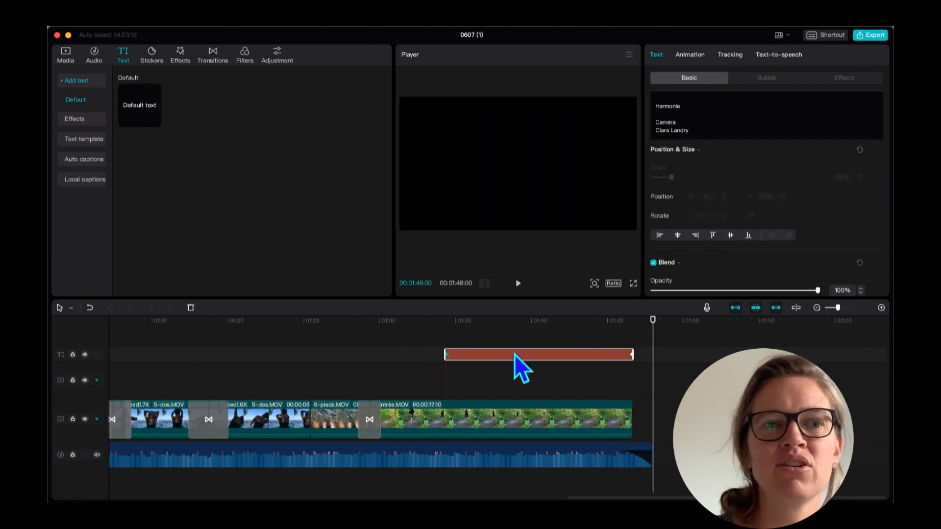
drag(513, 354, 504, 355)
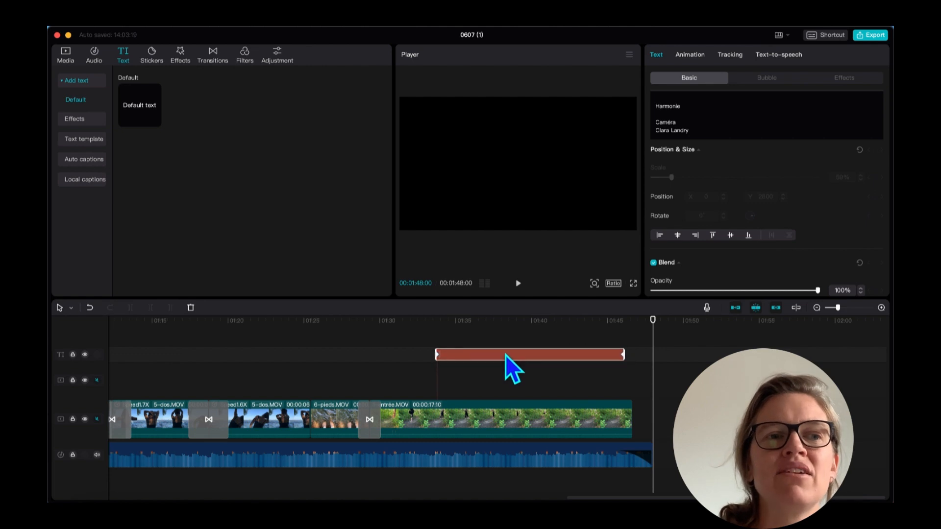
Apply a 0.8 s Fade Out animation to the closing forest clip and play back the ending.
click(546, 425)
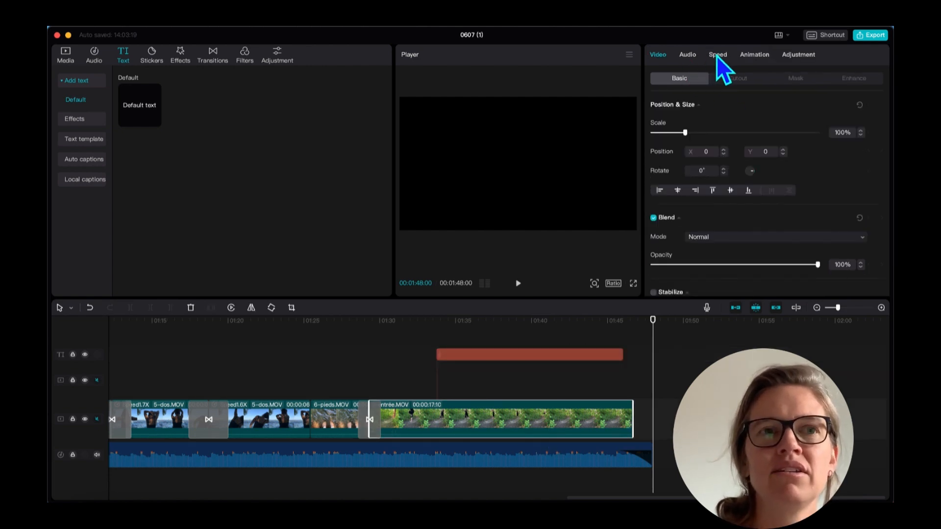
click(739, 78)
click(757, 55)
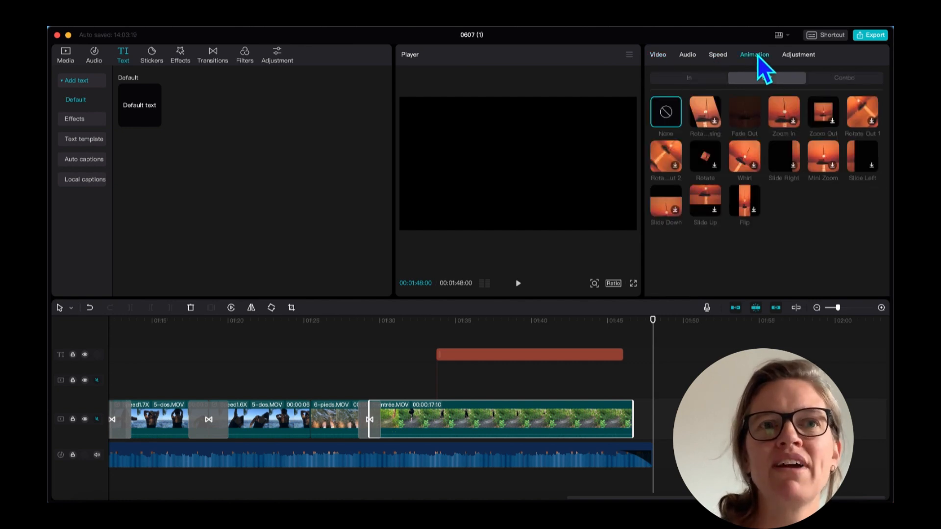
click(743, 119)
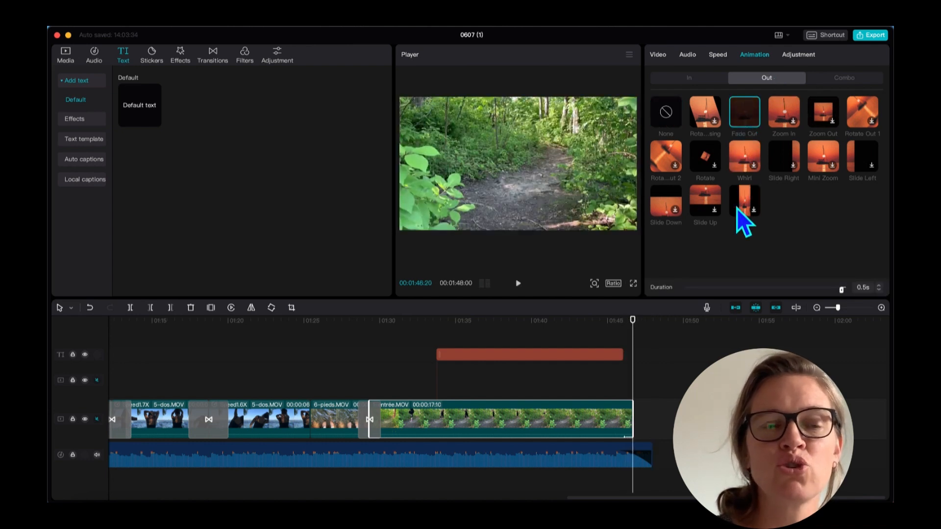
drag(842, 292, 838, 293)
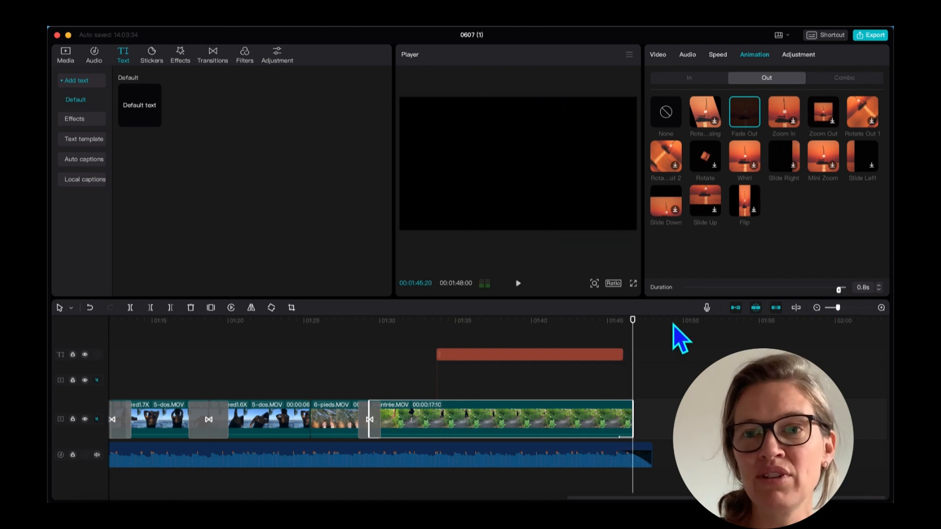
drag(634, 343, 553, 346)
key(space)
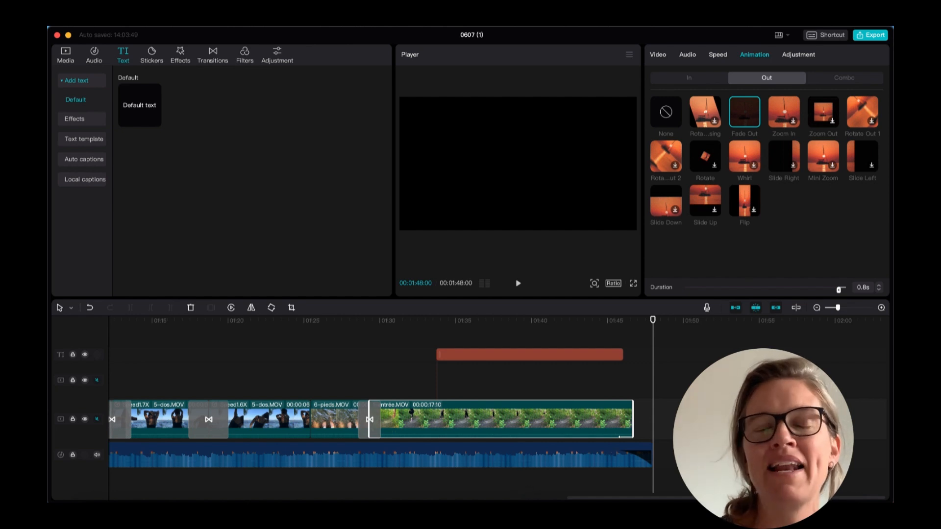
Record a voice-over of about 3 seconds starting at 01:48:00 and close the recorder.
click(707, 310)
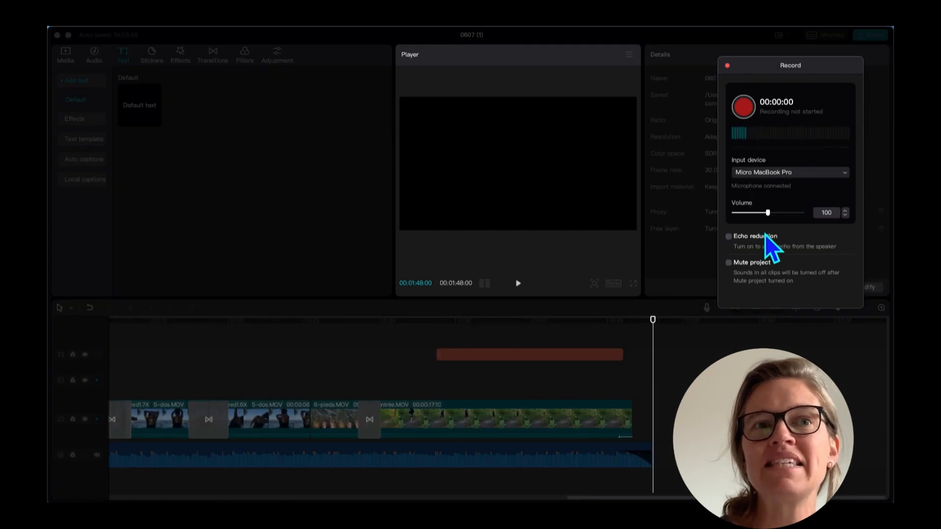
click(749, 113)
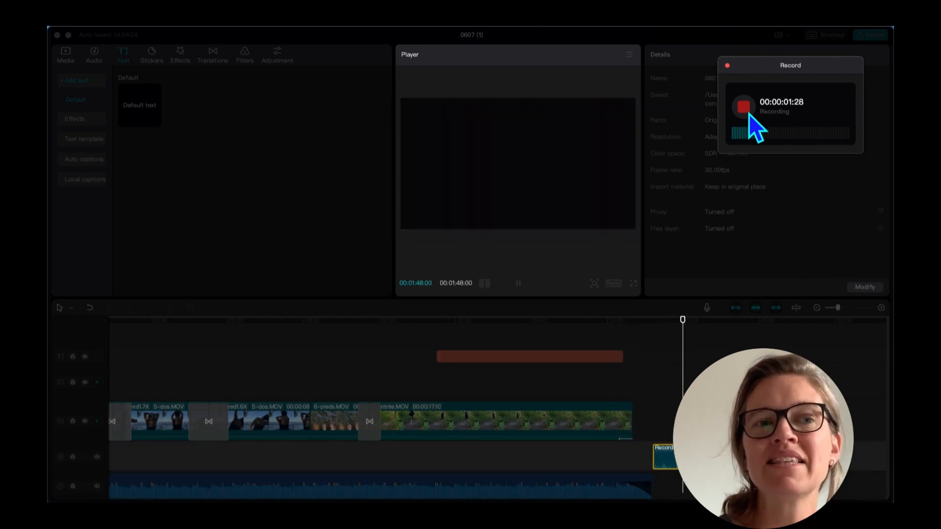
click(745, 110)
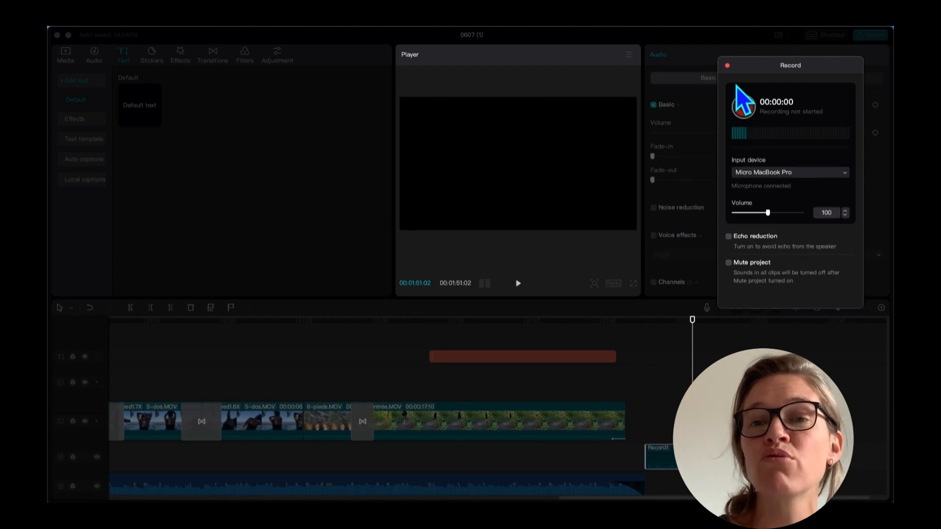
click(727, 66)
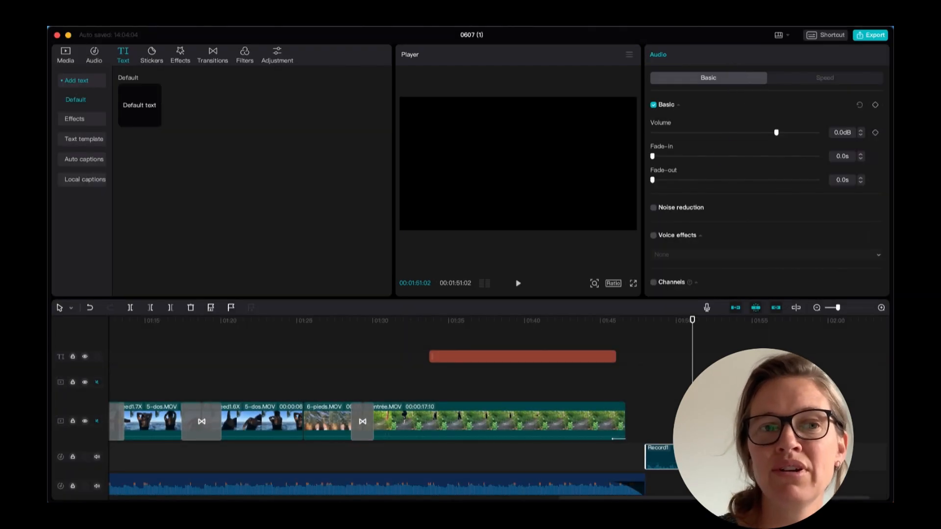
Move the Record1 voice-over clip about 4 seconds before the end of the music and delete it.
drag(672, 455, 555, 458)
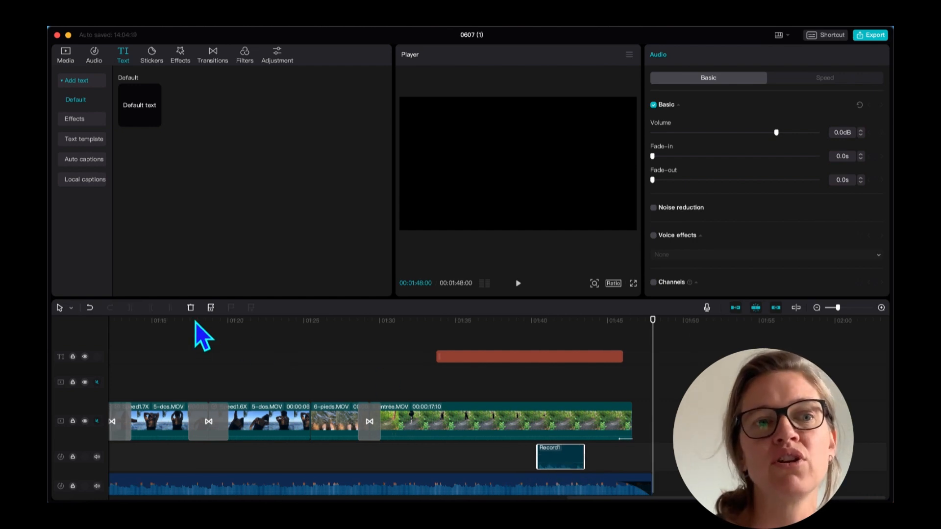
click(191, 308)
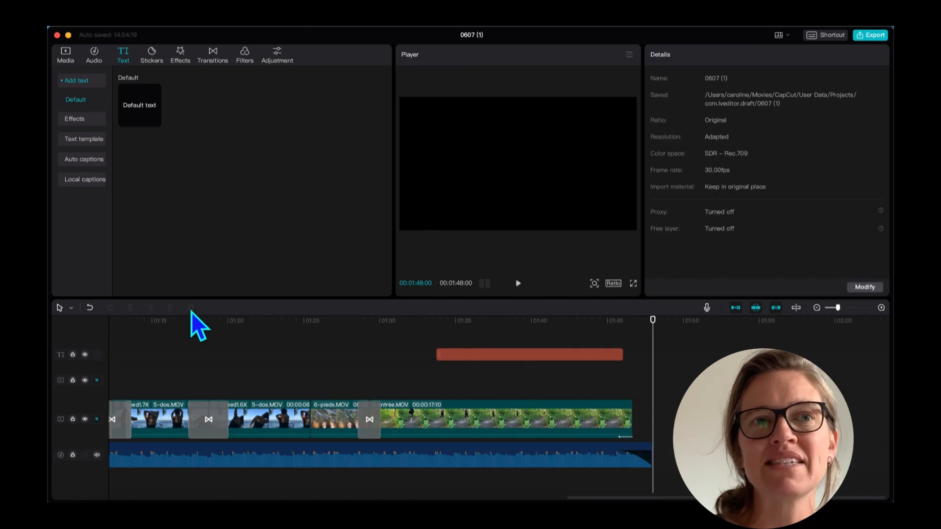
Apply the Pride filter to the 1-entrée.MOV clip after the freeze frame and play back the section.
drag(582, 499, 237, 495)
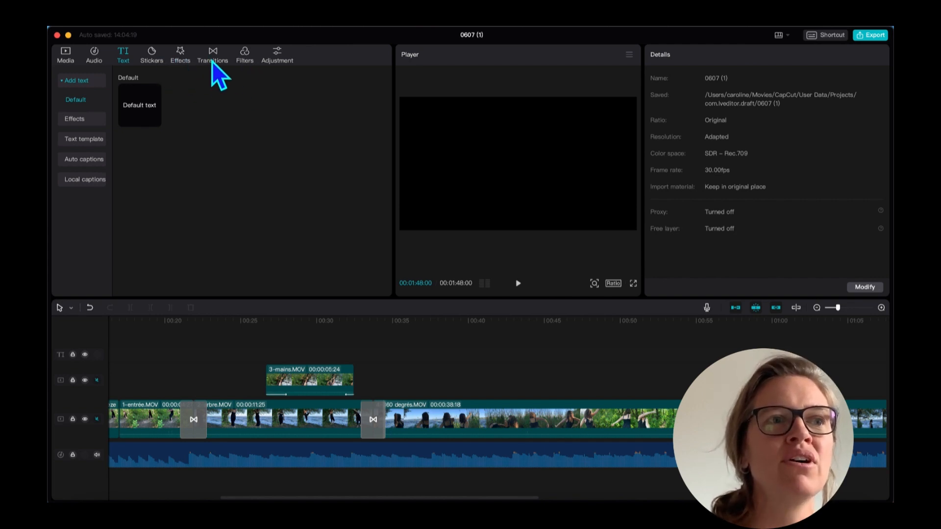
click(244, 59)
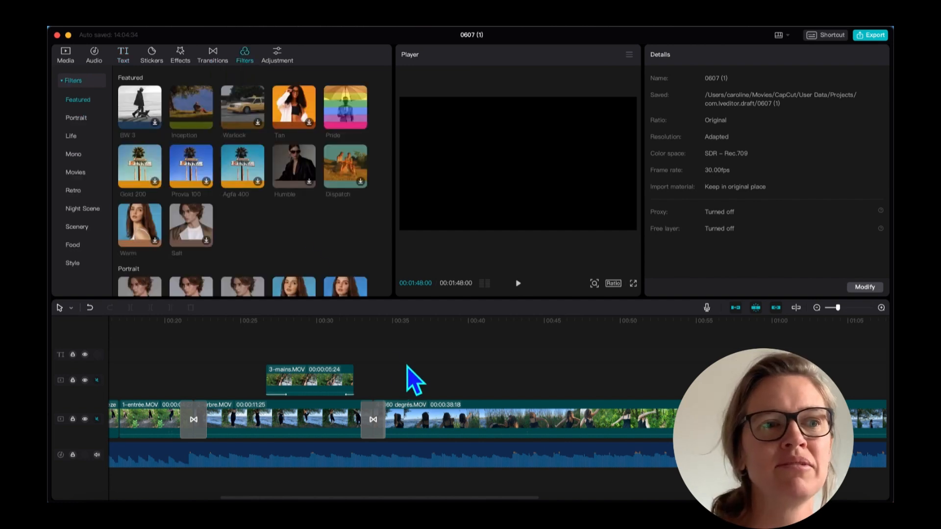
click(278, 422)
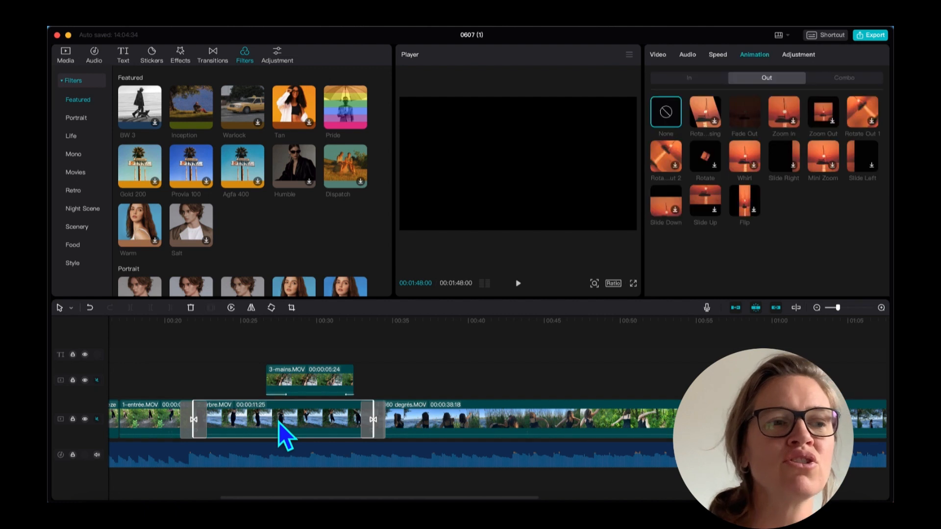
click(158, 422)
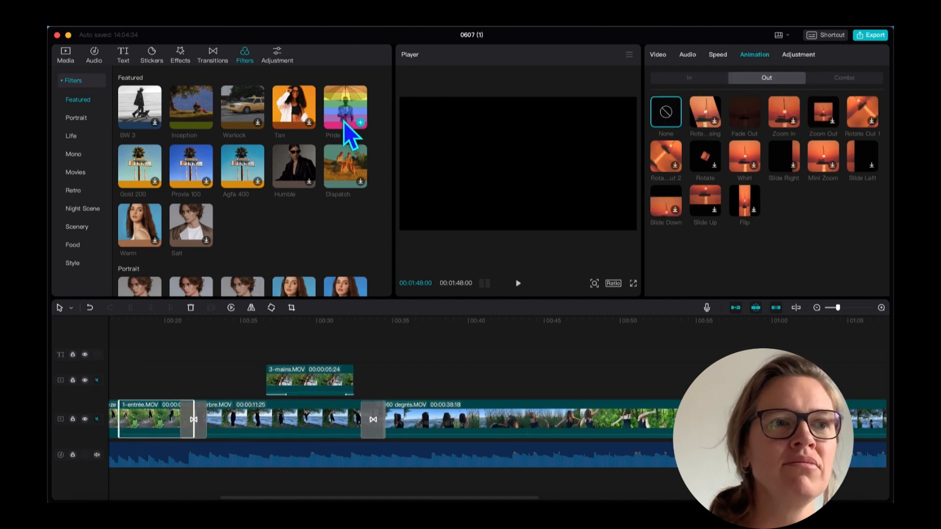
drag(351, 104, 157, 410)
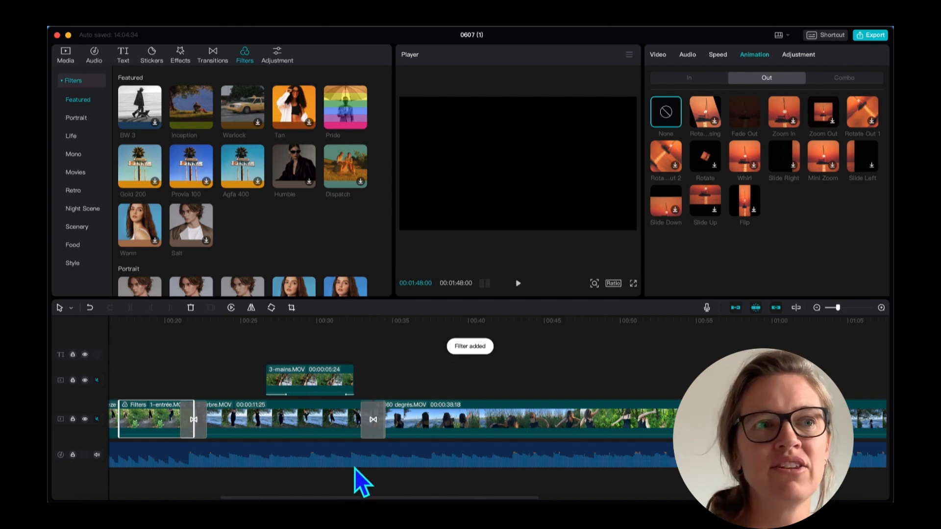
drag(331, 498, 276, 499)
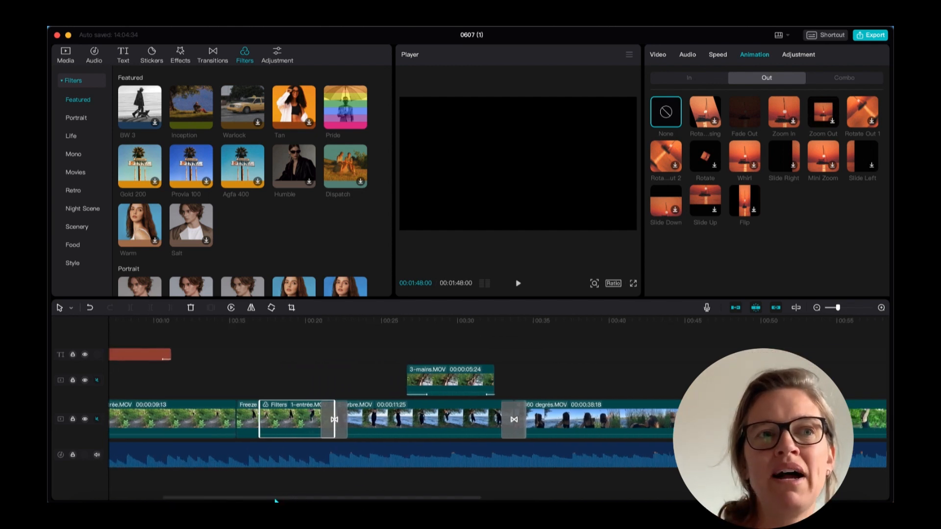
click(257, 357)
key(space)
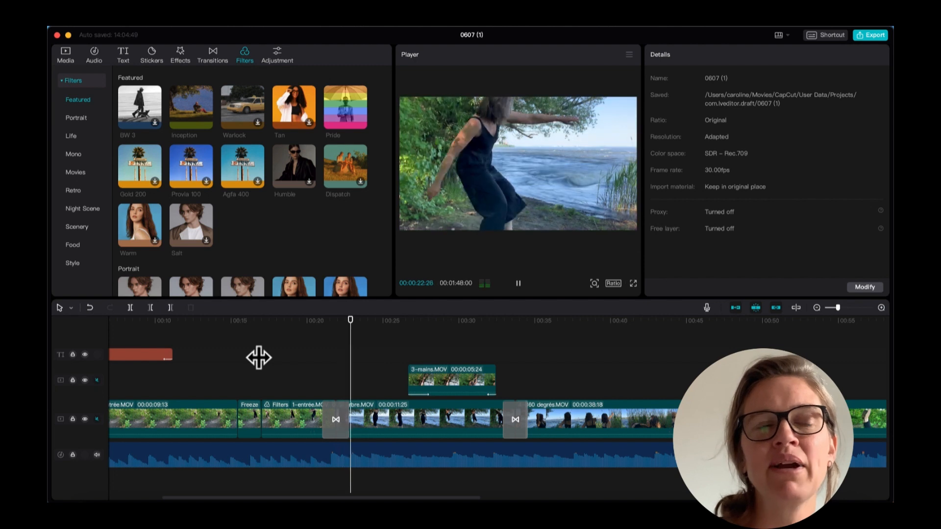
key(space)
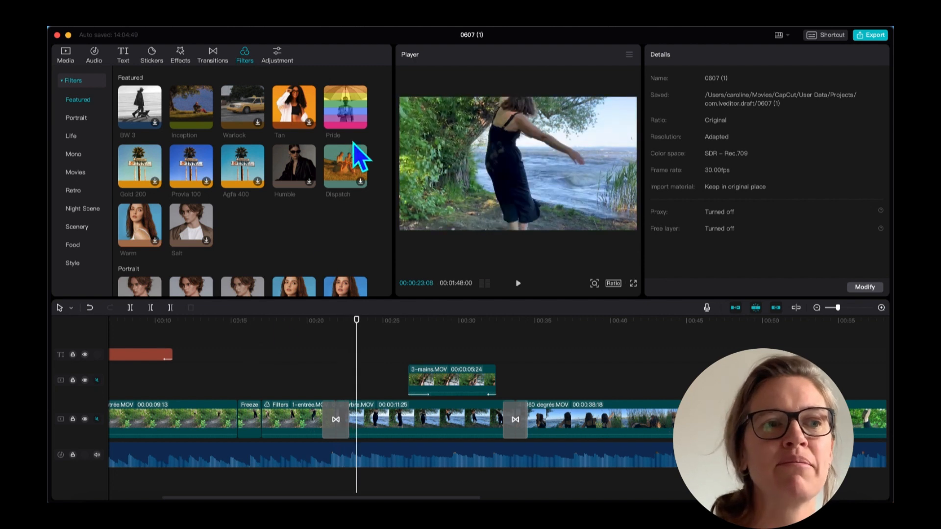
Remove the Pride filter from the 1-entrée.MOV clip after the freeze frame.
click(292, 422)
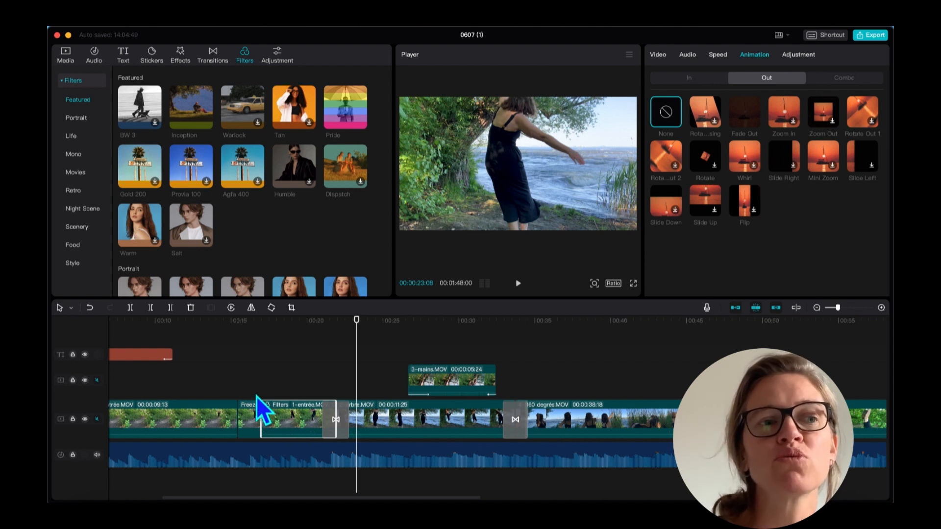
click(658, 55)
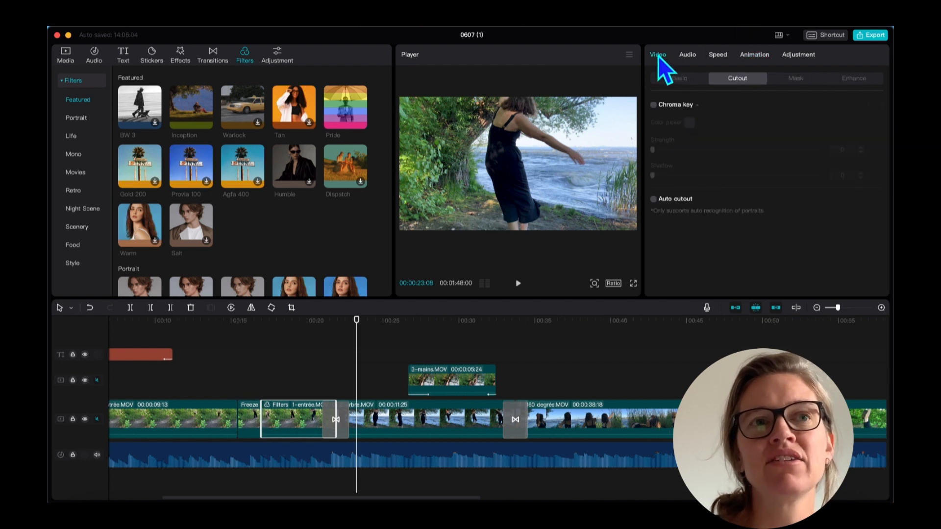
click(676, 80)
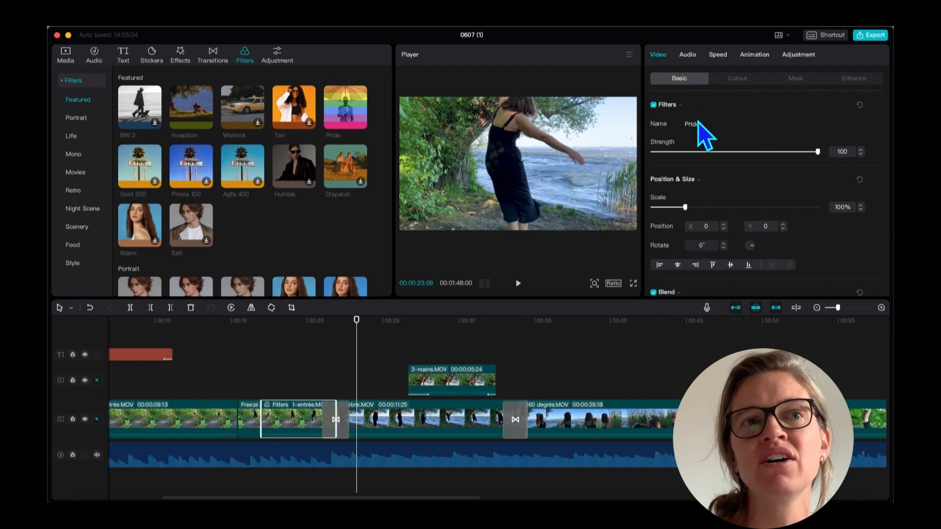
mouse_move(703, 128)
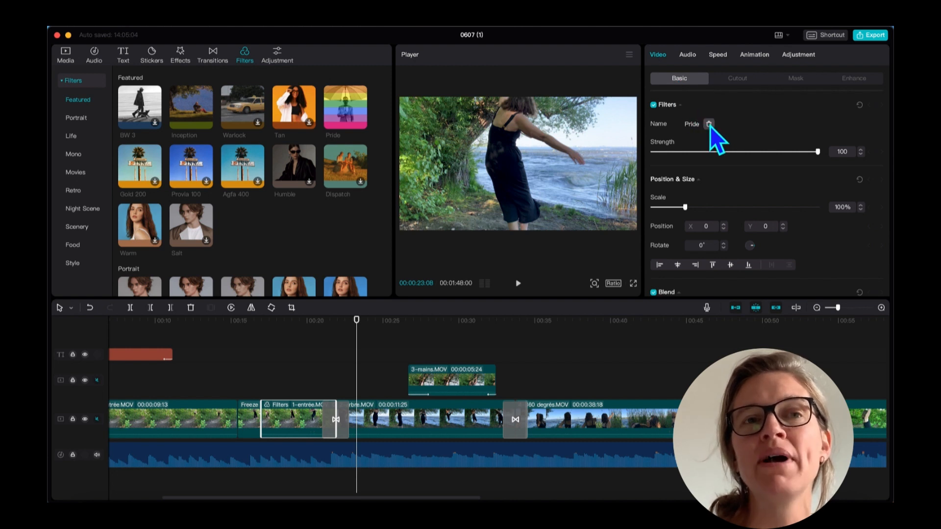
click(709, 124)
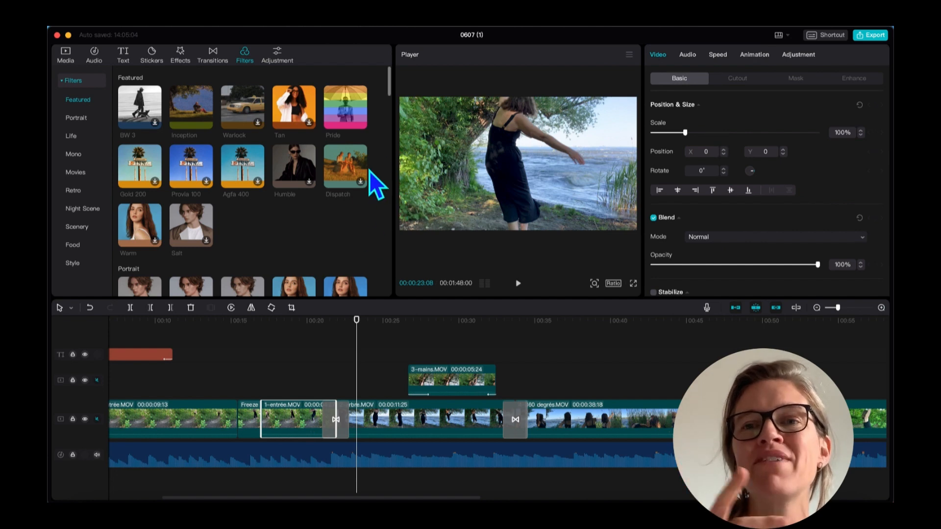
Browse the remaining filters, add the Dot Shadow body effect to the 1-entrée.MOV clip after the freeze frame and play it back.
drag(390, 80, 389, 225)
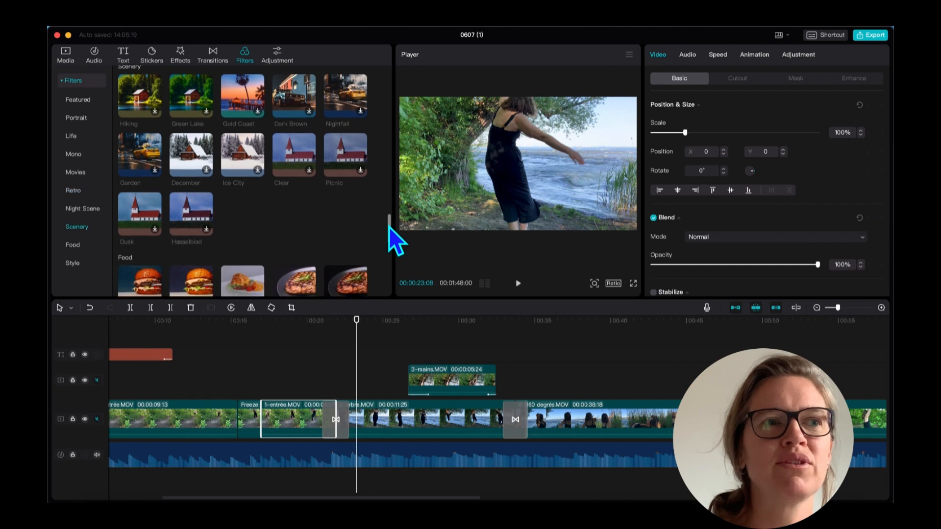
click(181, 58)
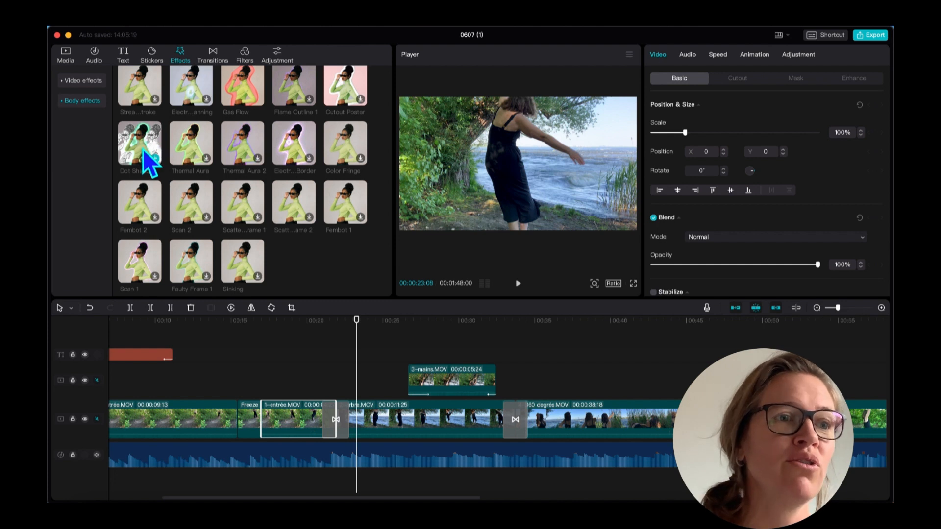
drag(144, 152, 285, 426)
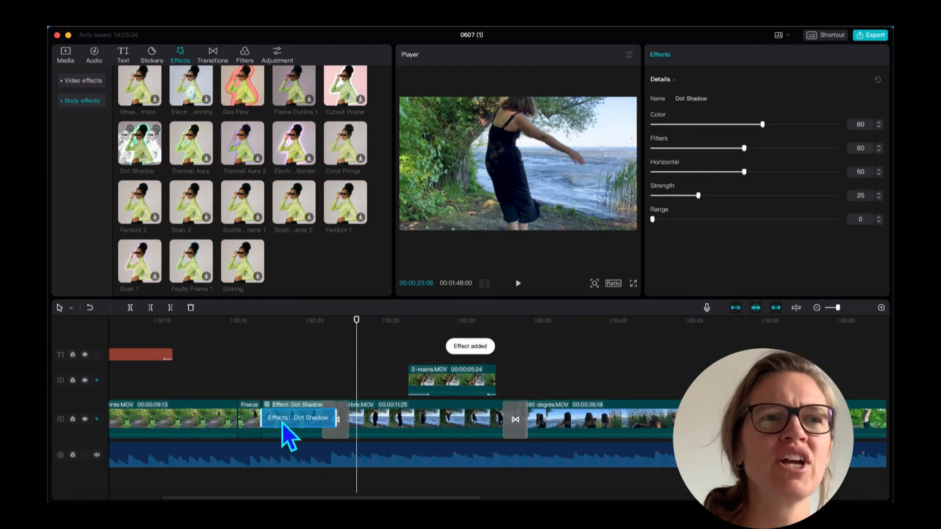
drag(355, 361, 255, 374)
key(space)
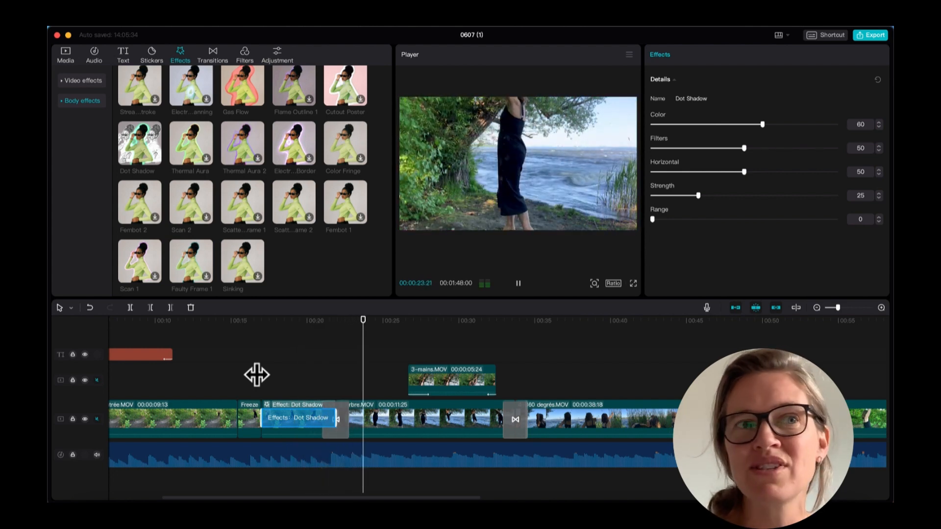
key(space)
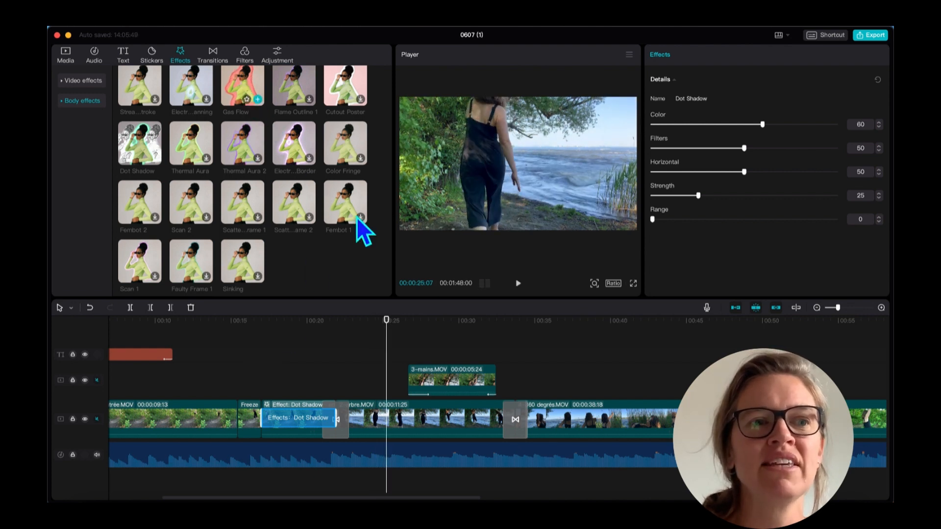
Add the Gas Flow body effect to the 2-arbre.MOV clip and play back from 00:21:00.
drag(243, 88, 431, 436)
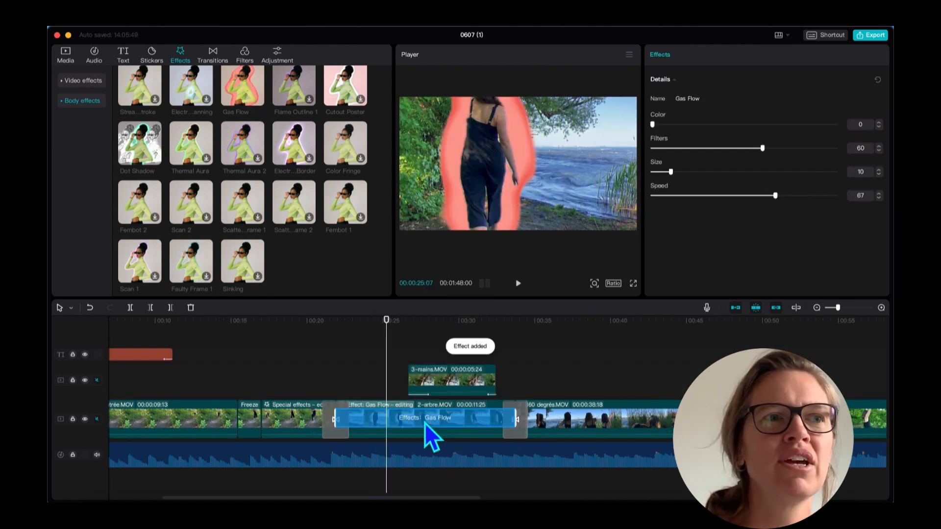
drag(386, 374, 320, 373)
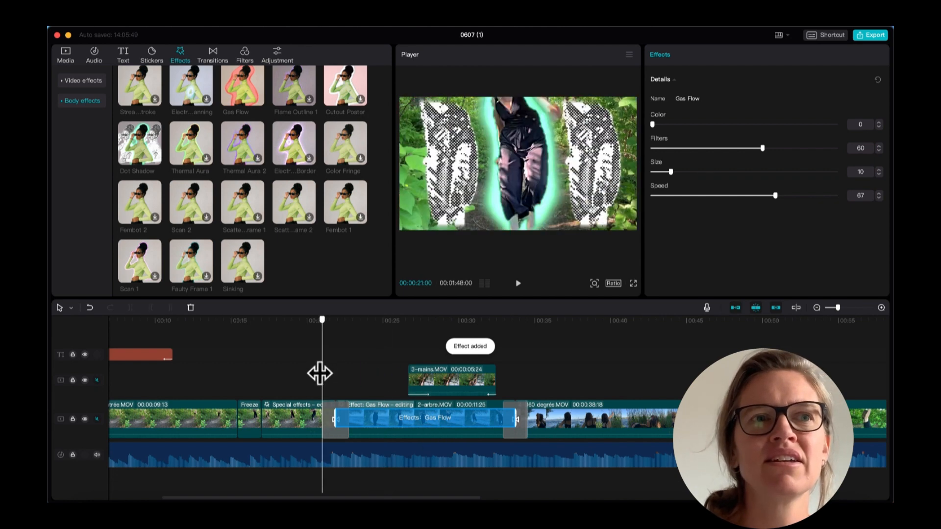
key(space)
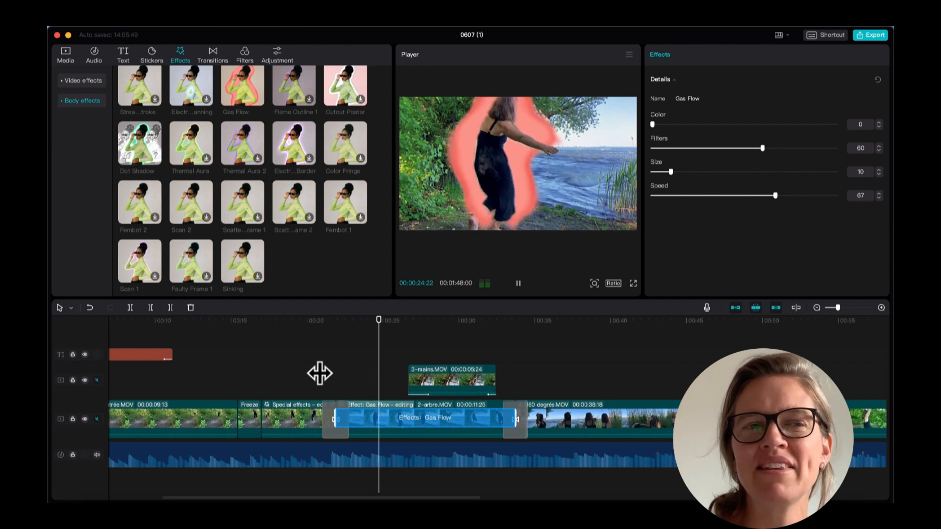
key(space)
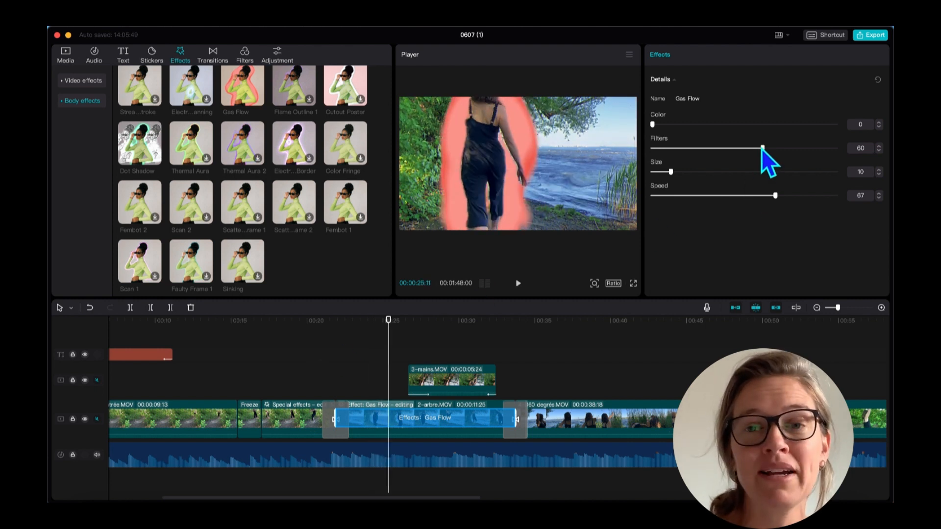
Set the Gas Flow effect's Filters to 11, Speed to 41 and Size to 1.
drag(762, 148, 672, 149)
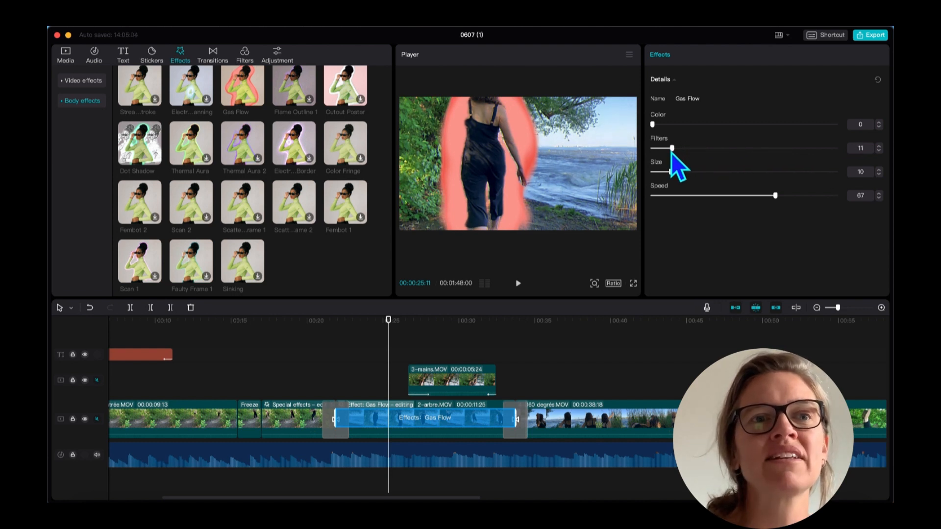
drag(775, 196, 729, 204)
drag(671, 175, 654, 186)
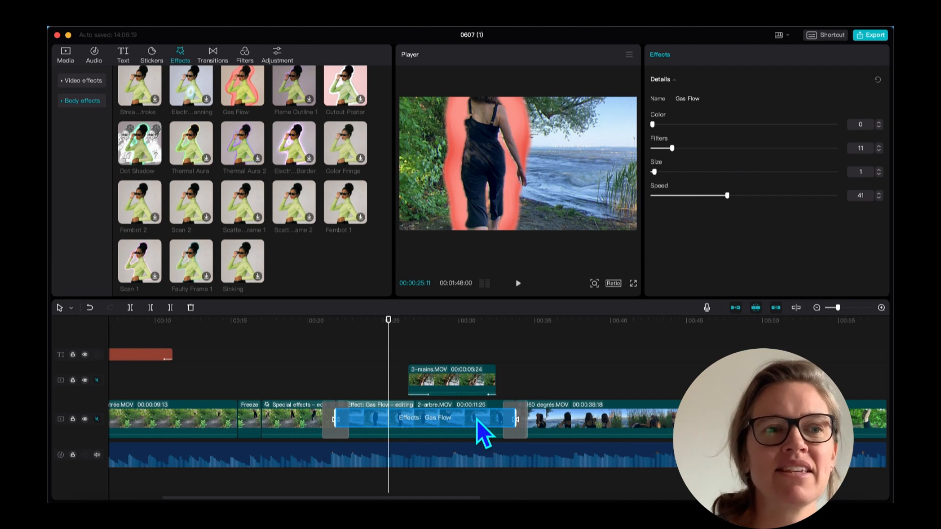
Delete the Gas Flow effect from the 2-arbre.MOV clip and move the playhead to 00:33:29.
key(Delete)
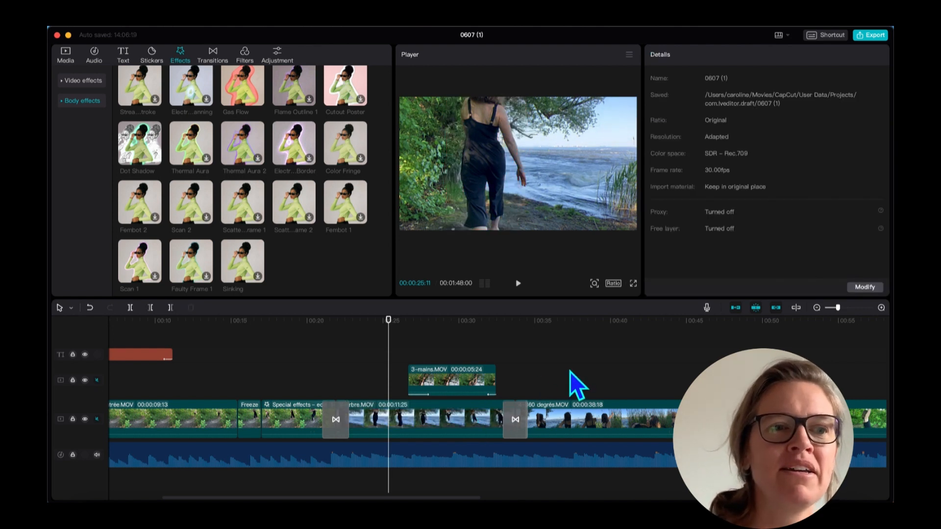
drag(389, 497, 648, 500)
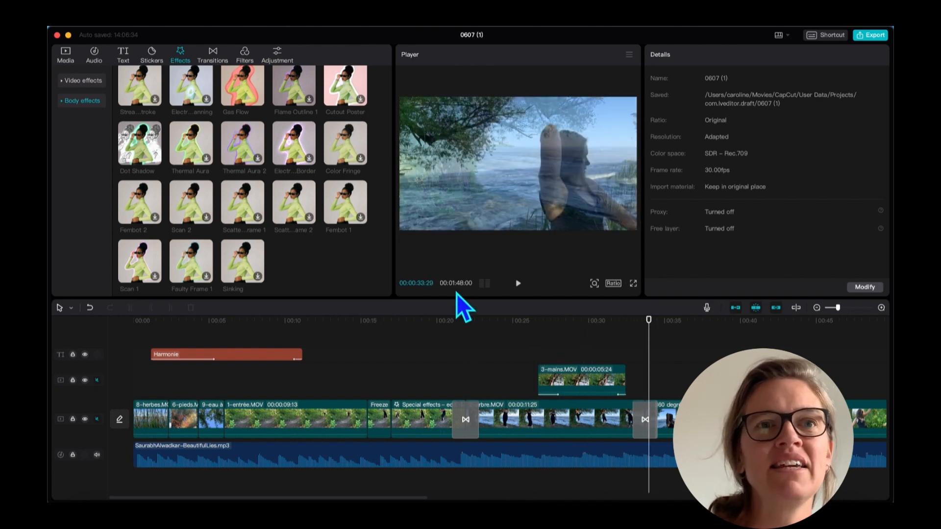
Open the export settings and title the video Harmonie VF.
click(877, 40)
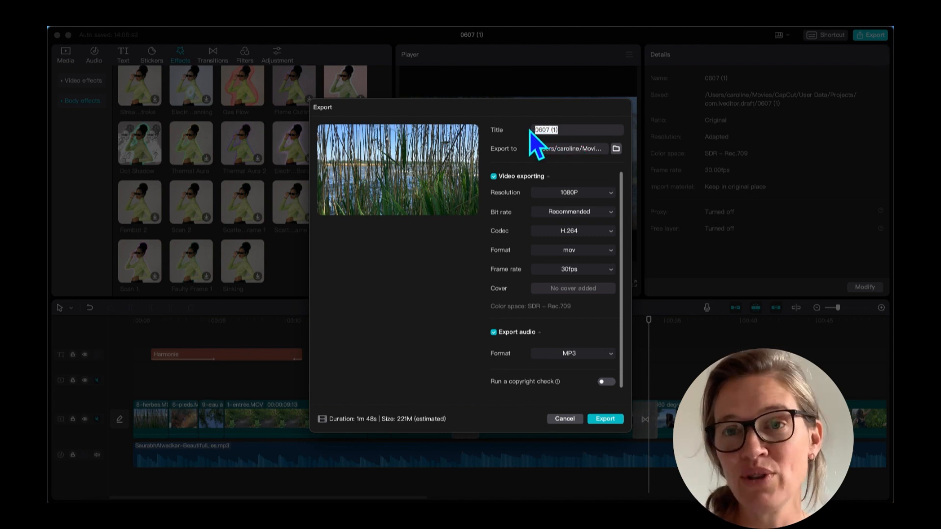
text(Harmonie )
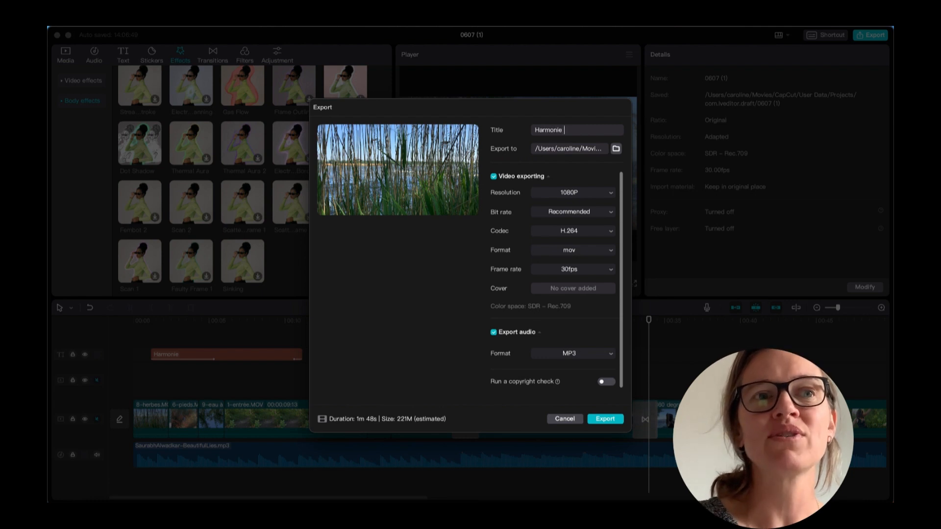
text(VF)
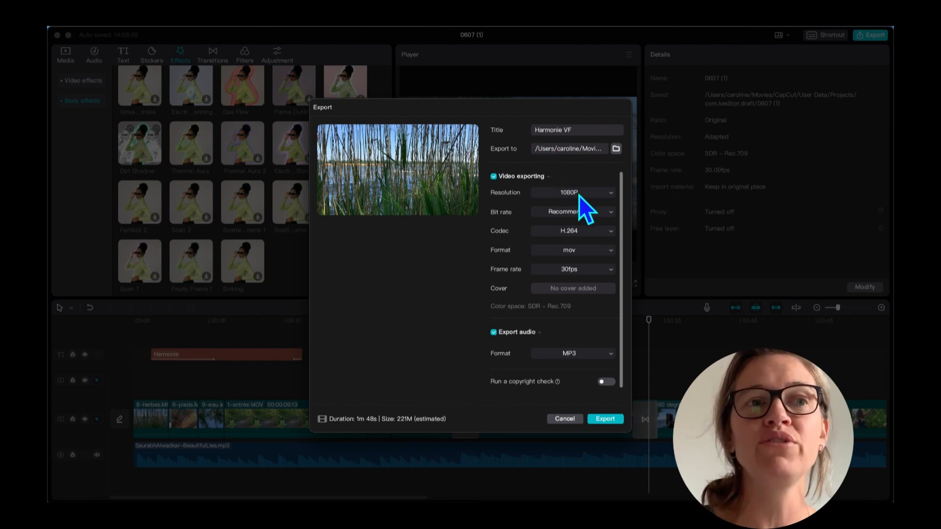
Check the resolution and format choices, keep 1080P and mov, and export the video with its MP3 audio.
click(607, 194)
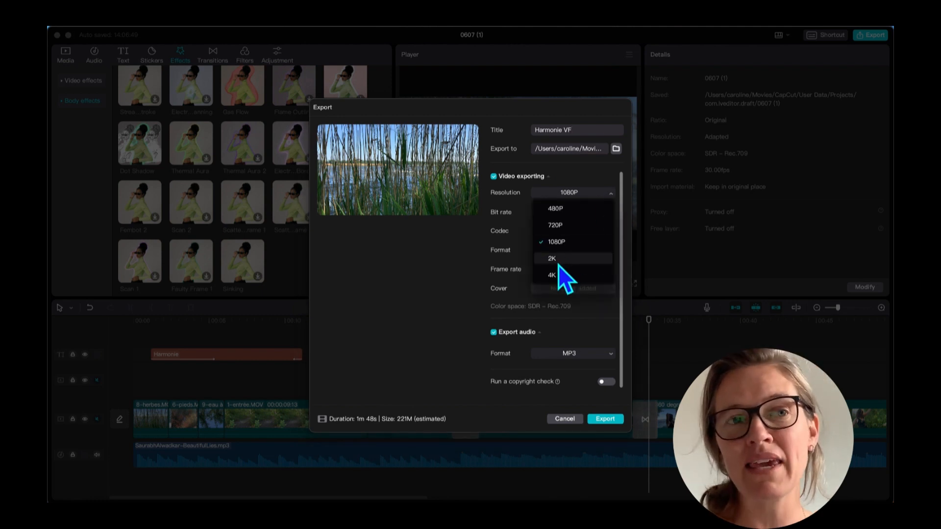
click(610, 196)
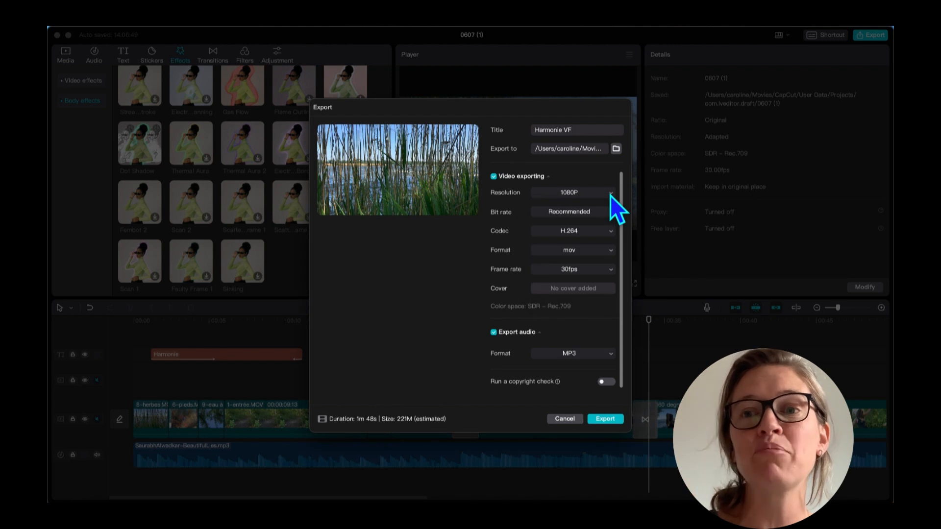
click(610, 251)
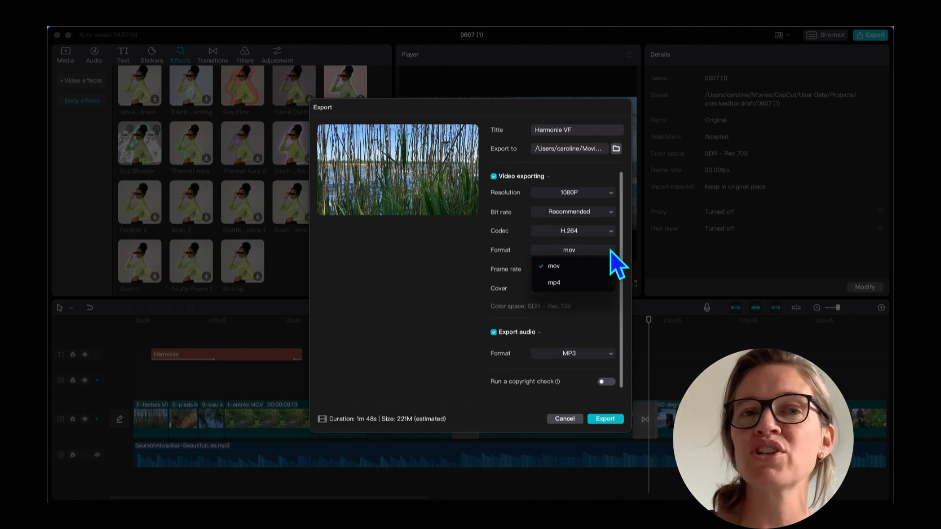
click(583, 282)
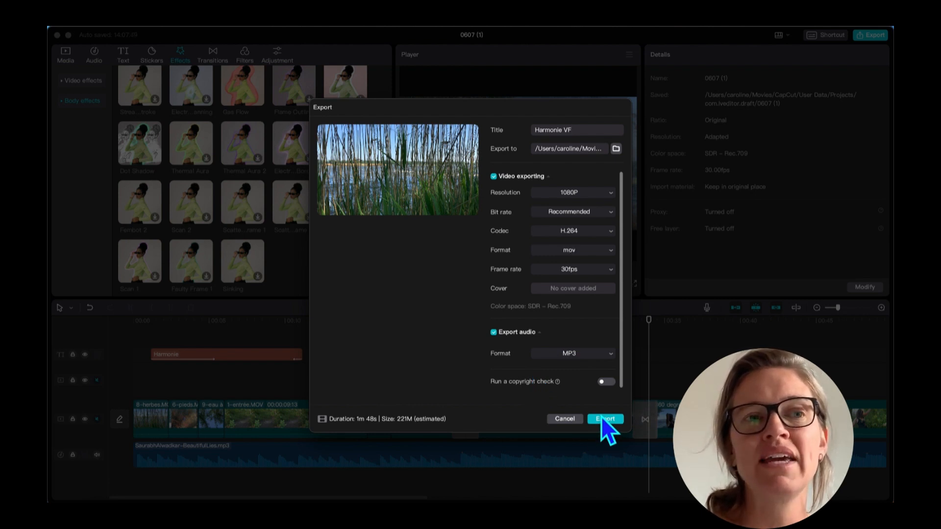
click(605, 419)
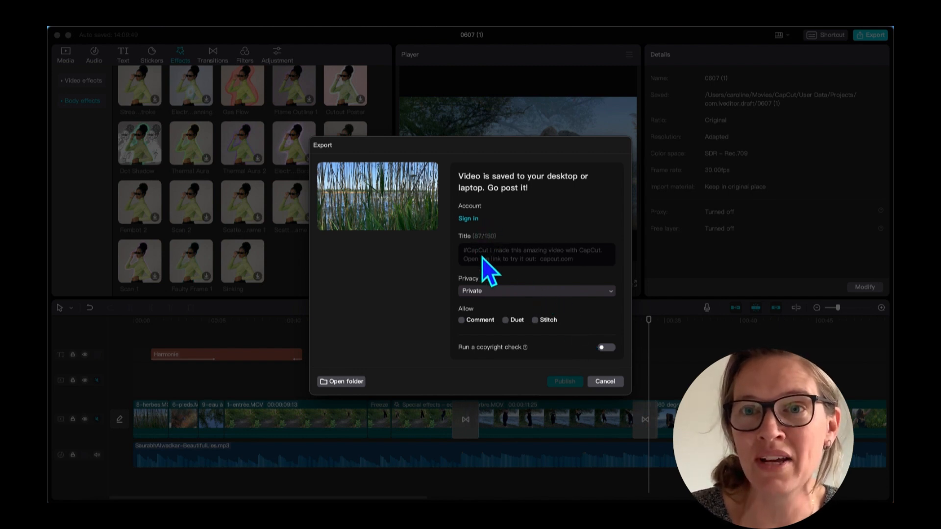
Open the export folder and play Harmonie VF.mov in the video player.
click(352, 381)
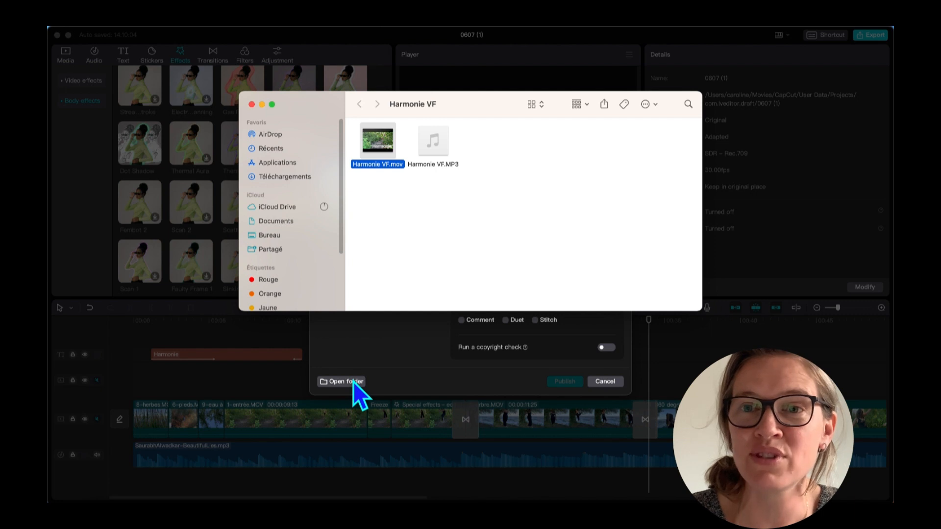
double_click(378, 143)
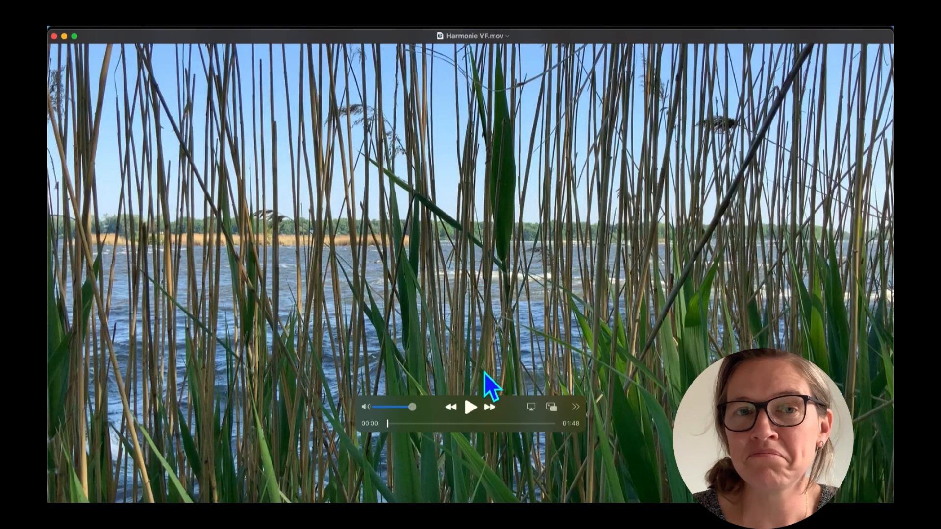
click(469, 406)
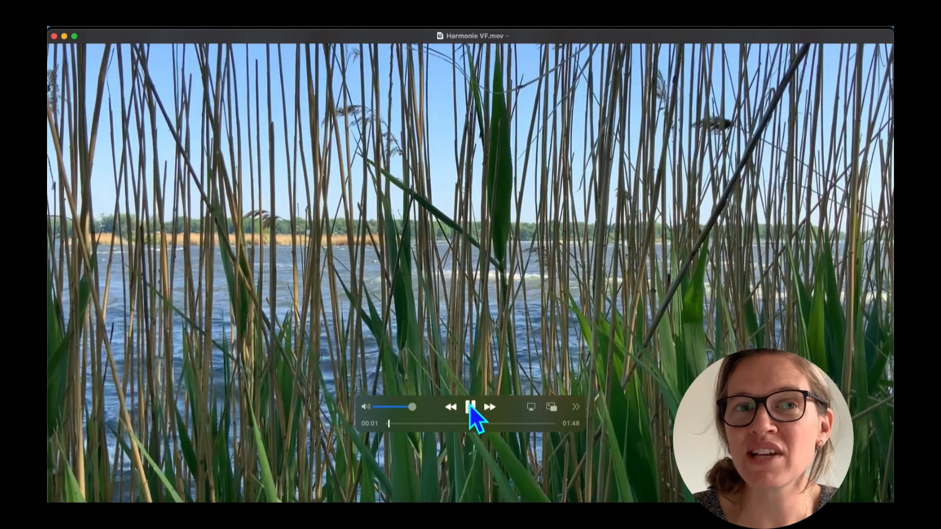